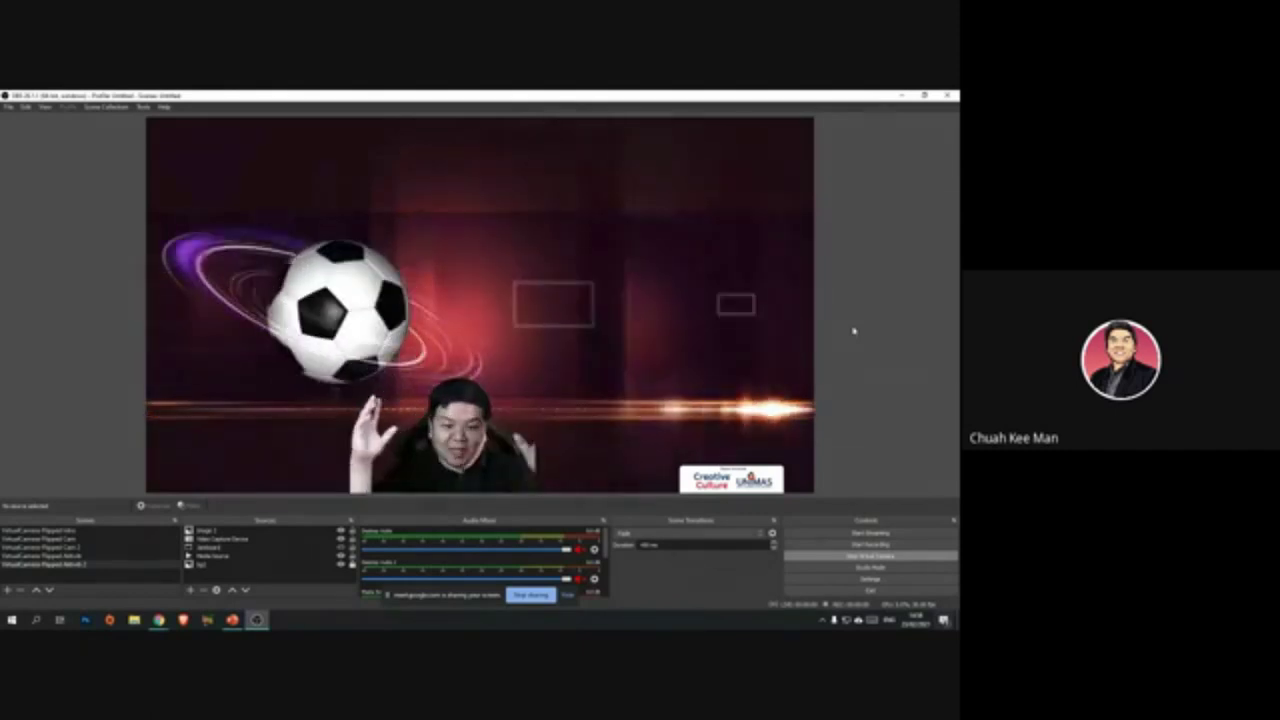
Step: Move the webcam source along the lower edge of the preview until it overlaps the logo, and deselect it
drag(543, 420, 728, 420)
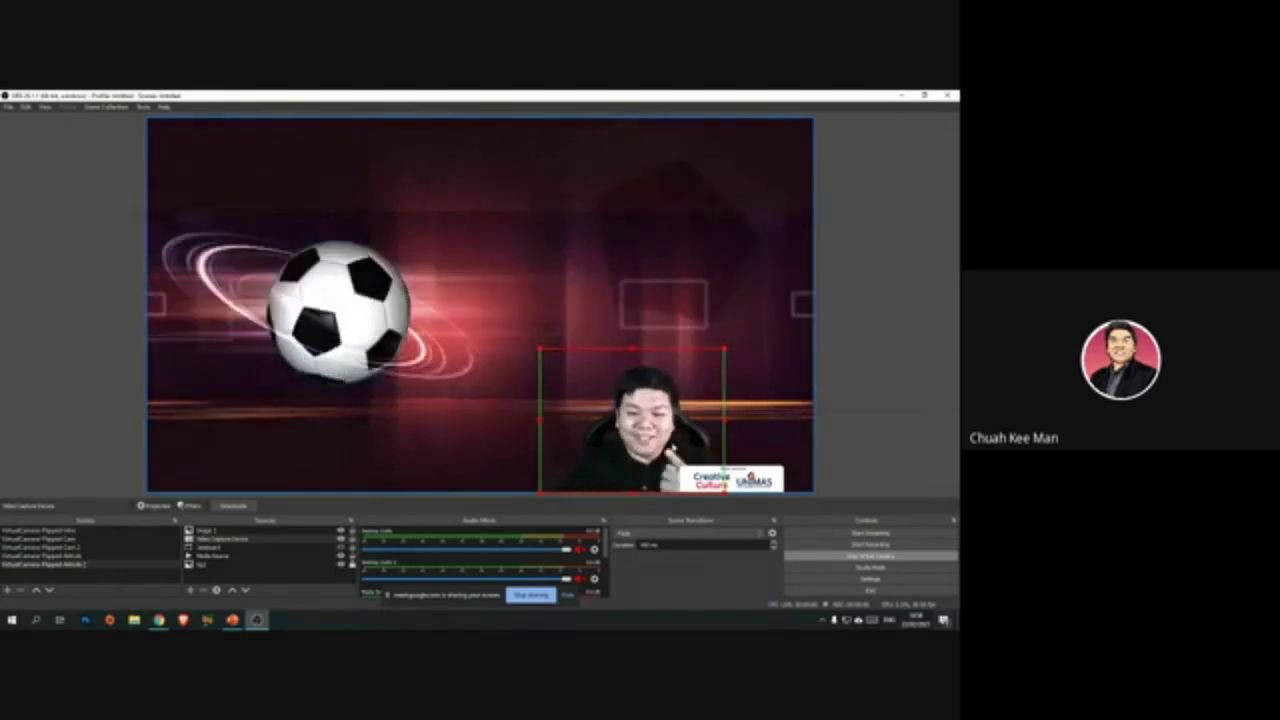
click(874, 352)
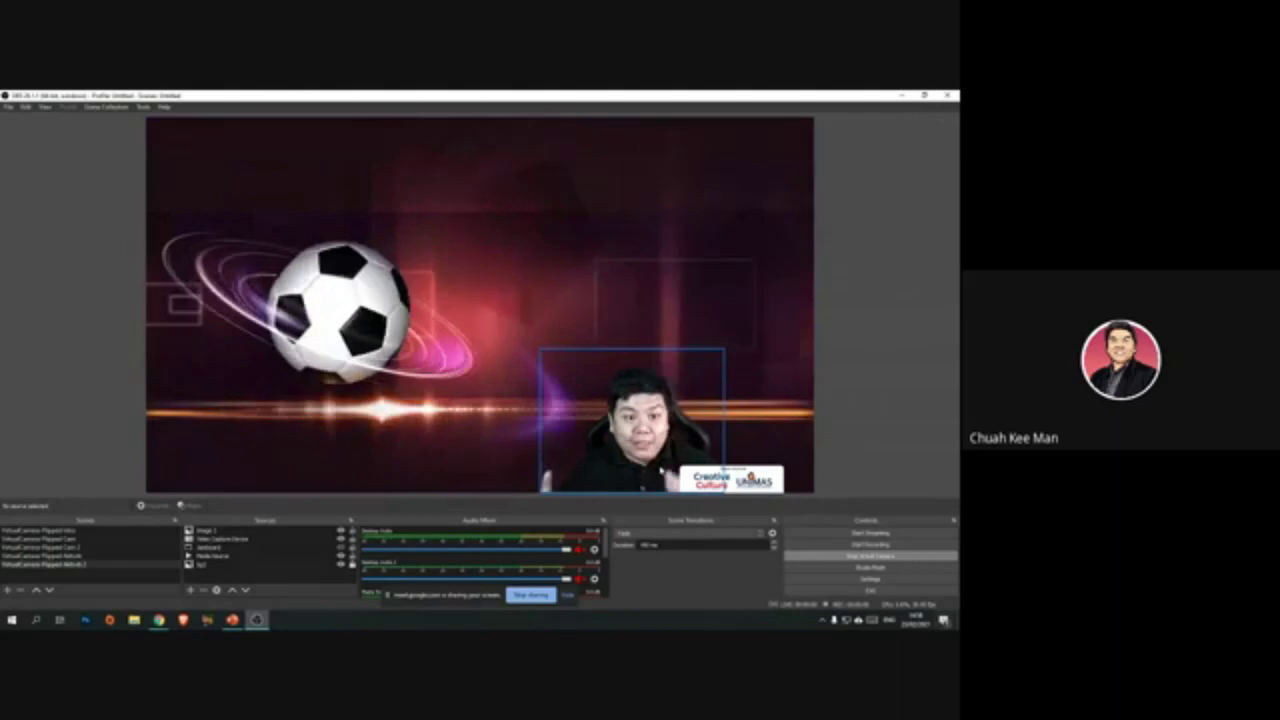
Step: Switch from the second activity scene to the VirtualCamera Flipped Intro scene
click(87, 558)
click(85, 565)
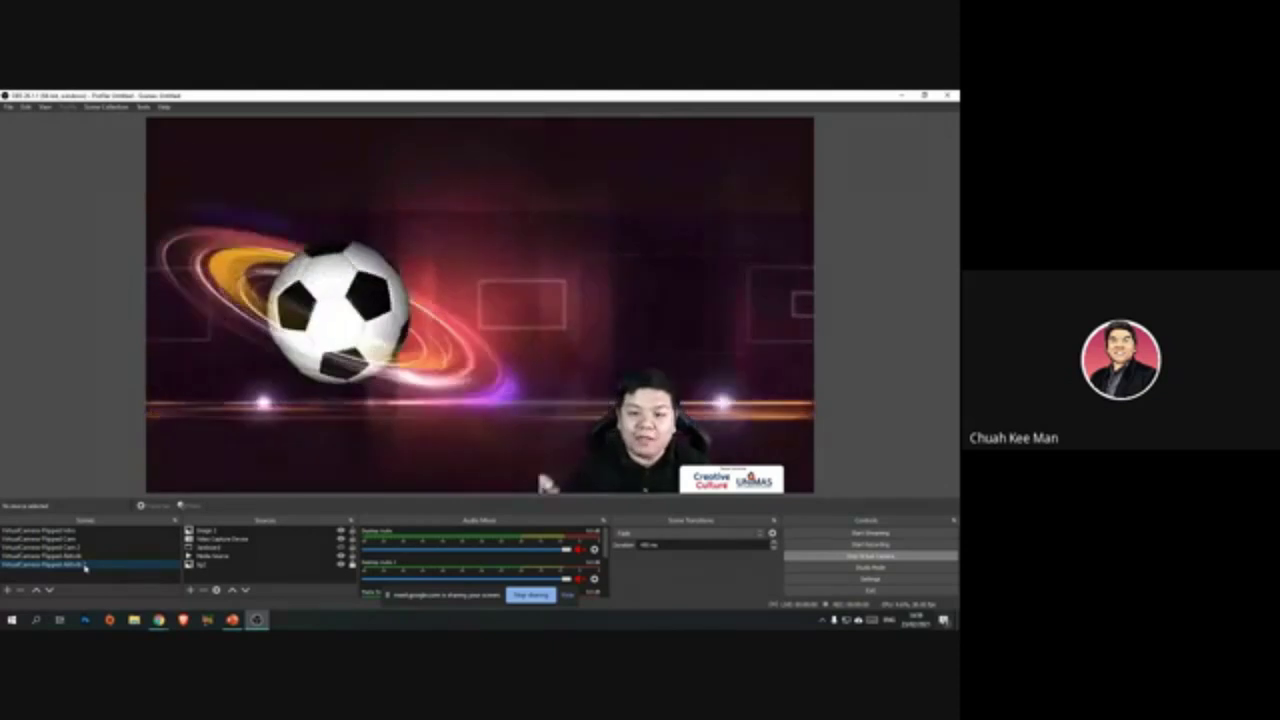
click(85, 566)
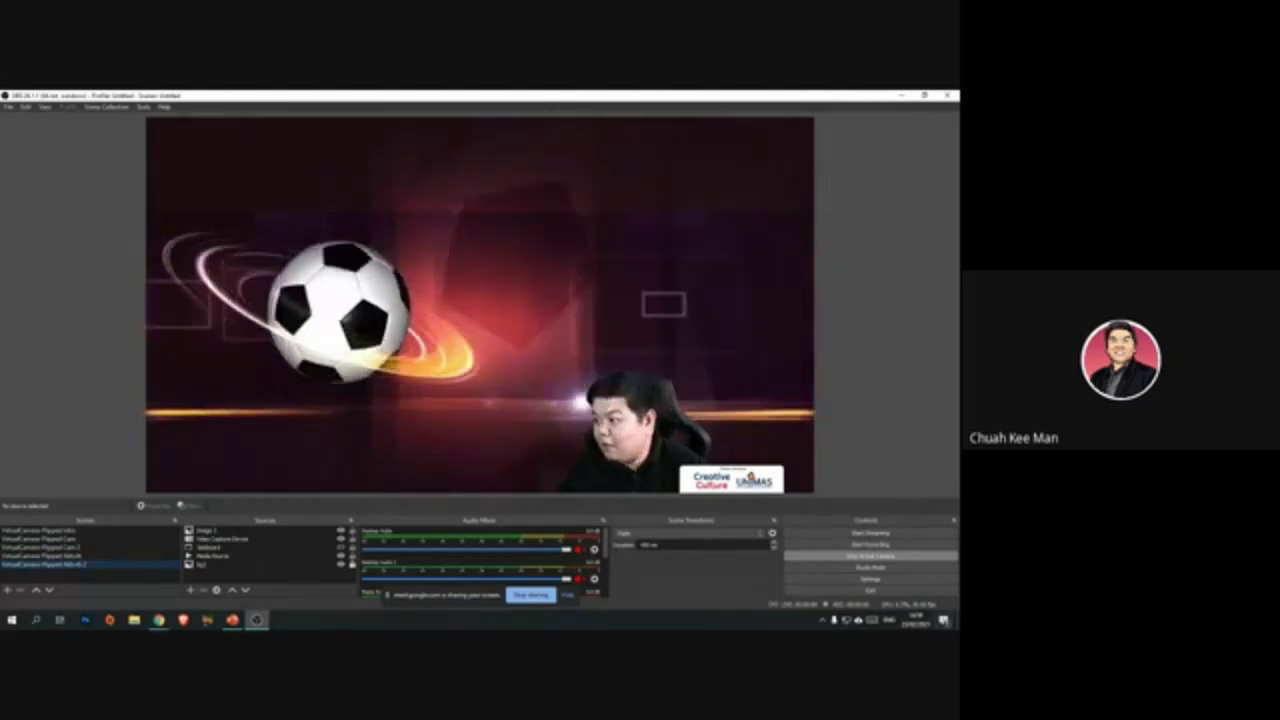
click(68, 531)
click(68, 539)
click(75, 531)
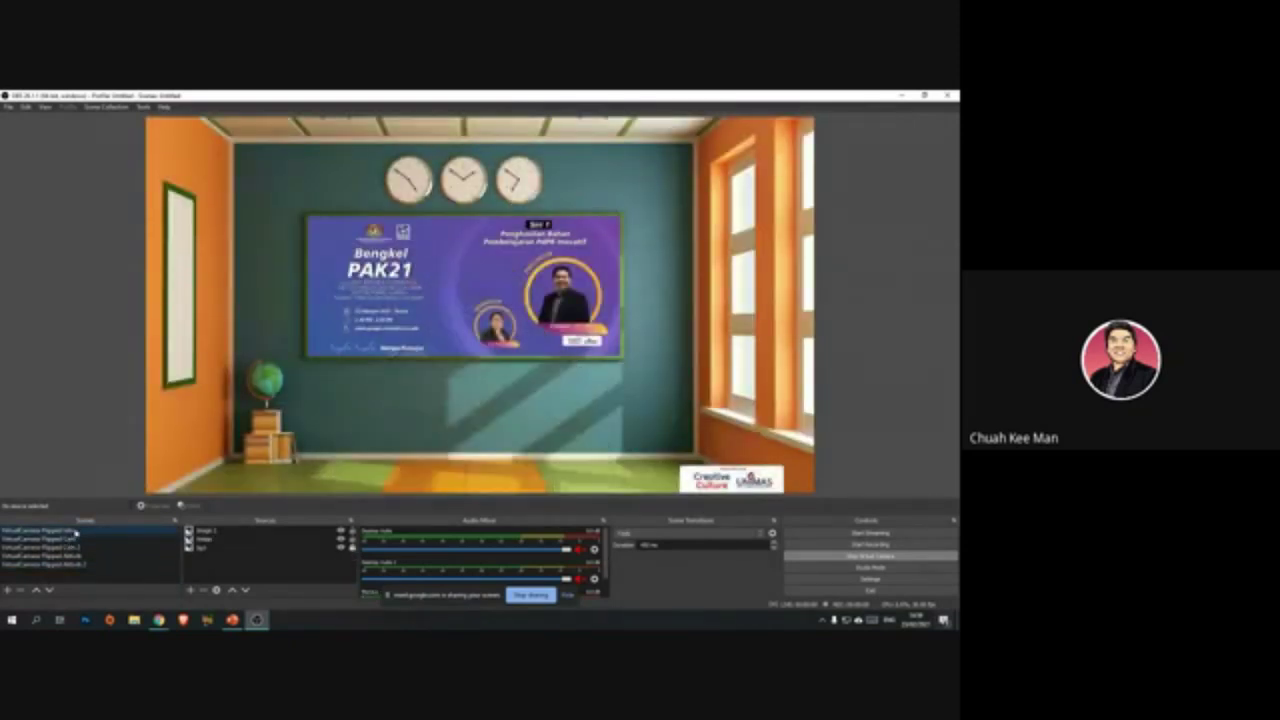
Step: Create a new scene collection named New
click(9, 107)
click(70, 290)
click(8, 107)
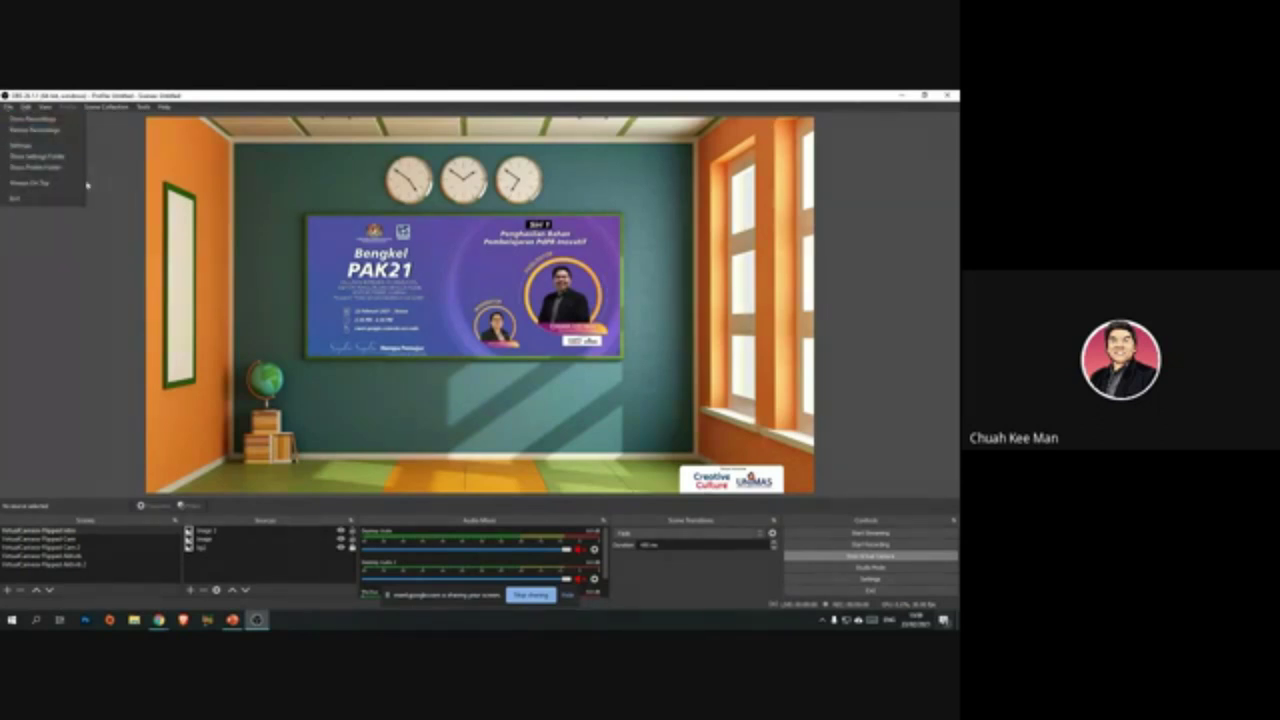
click(118, 292)
click(105, 106)
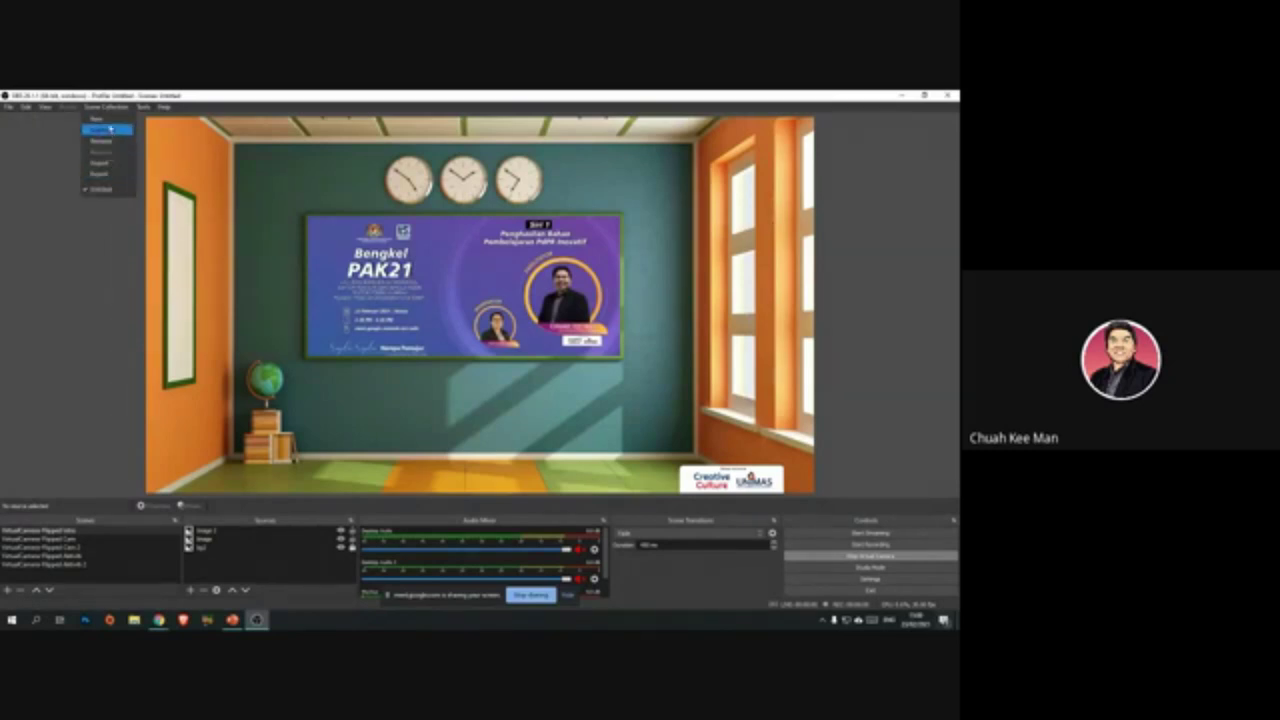
click(107, 120)
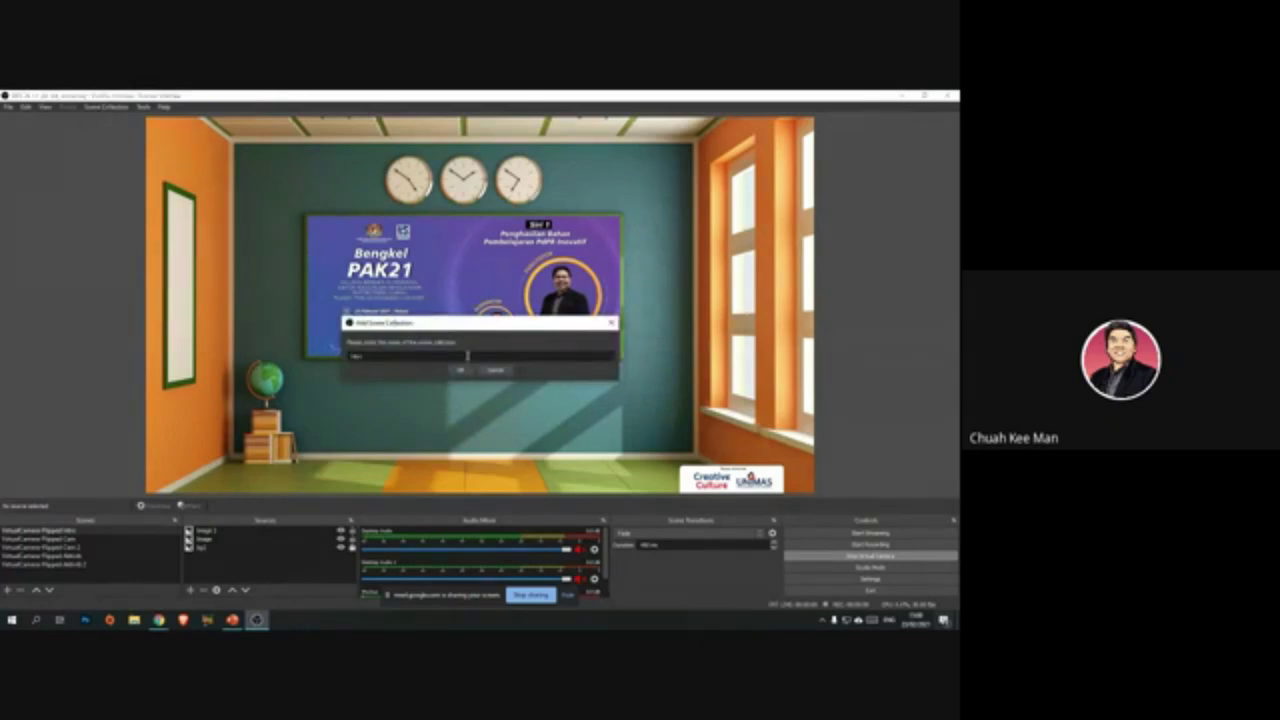
click(461, 370)
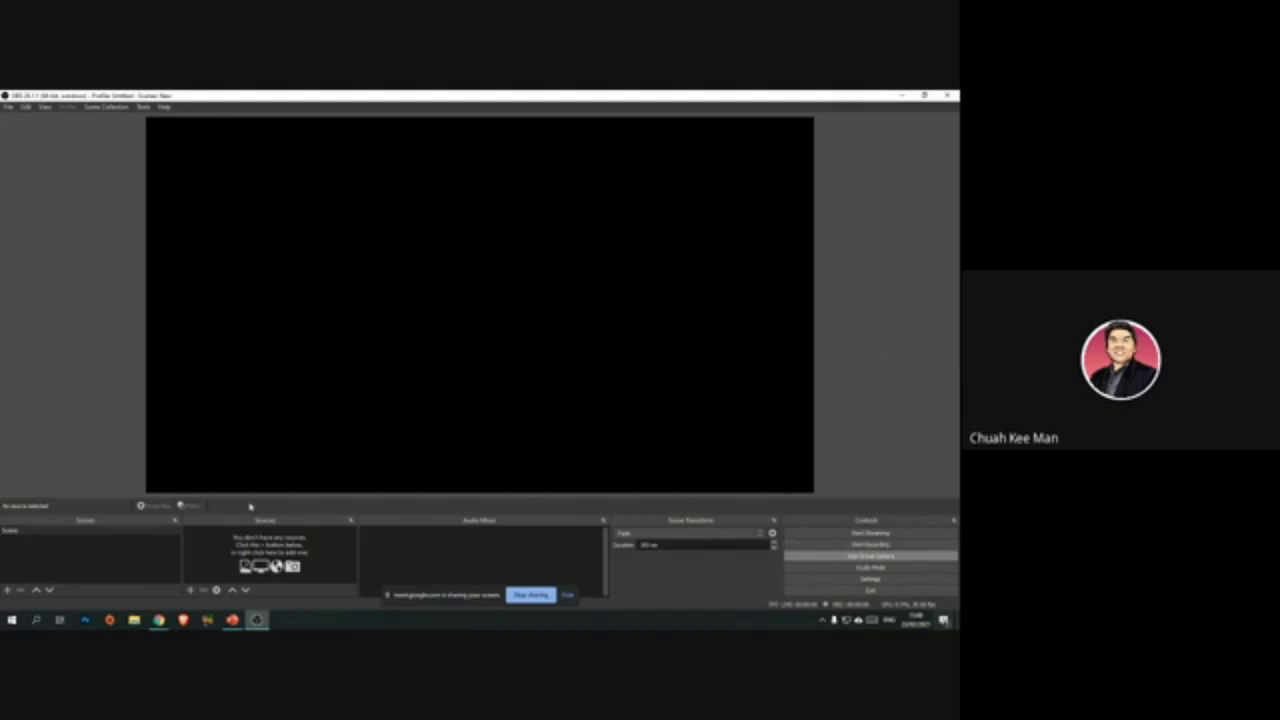
Step: Enlarge the area below the preview and rename the default scene as "Pengenalan - Skrin Tanpa Camera"
drag(257, 513, 266, 453)
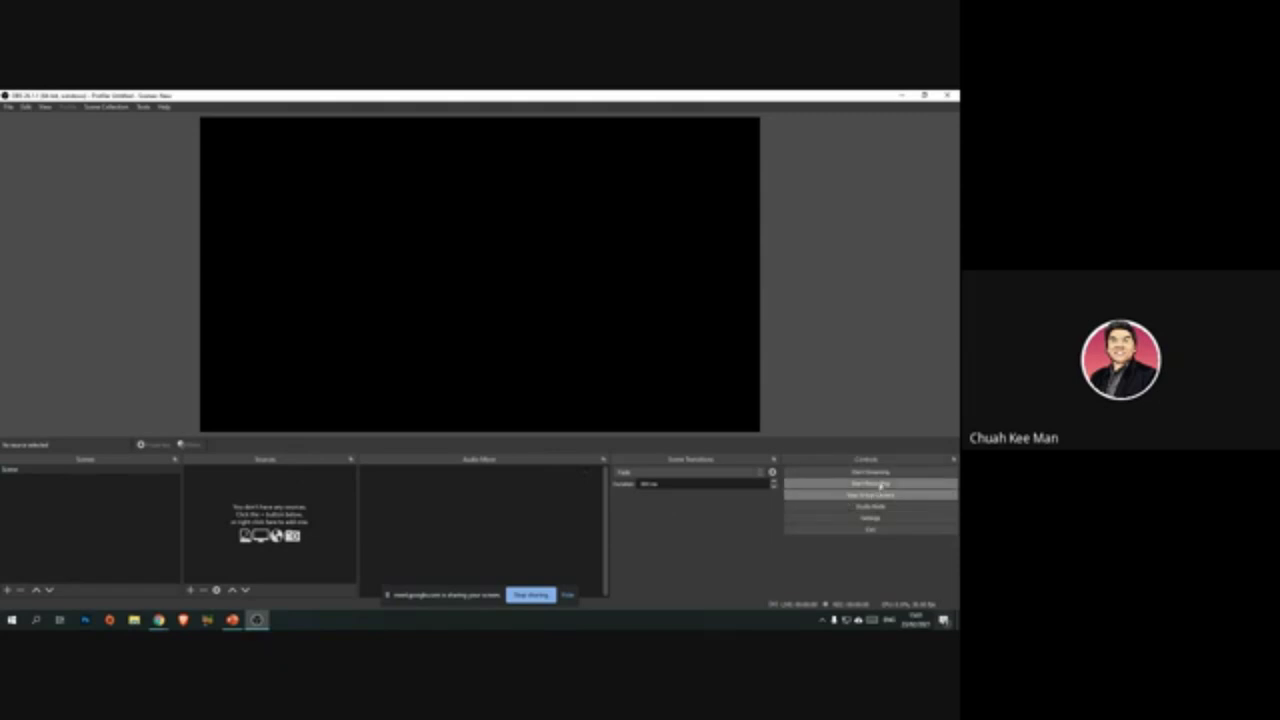
click(22, 470)
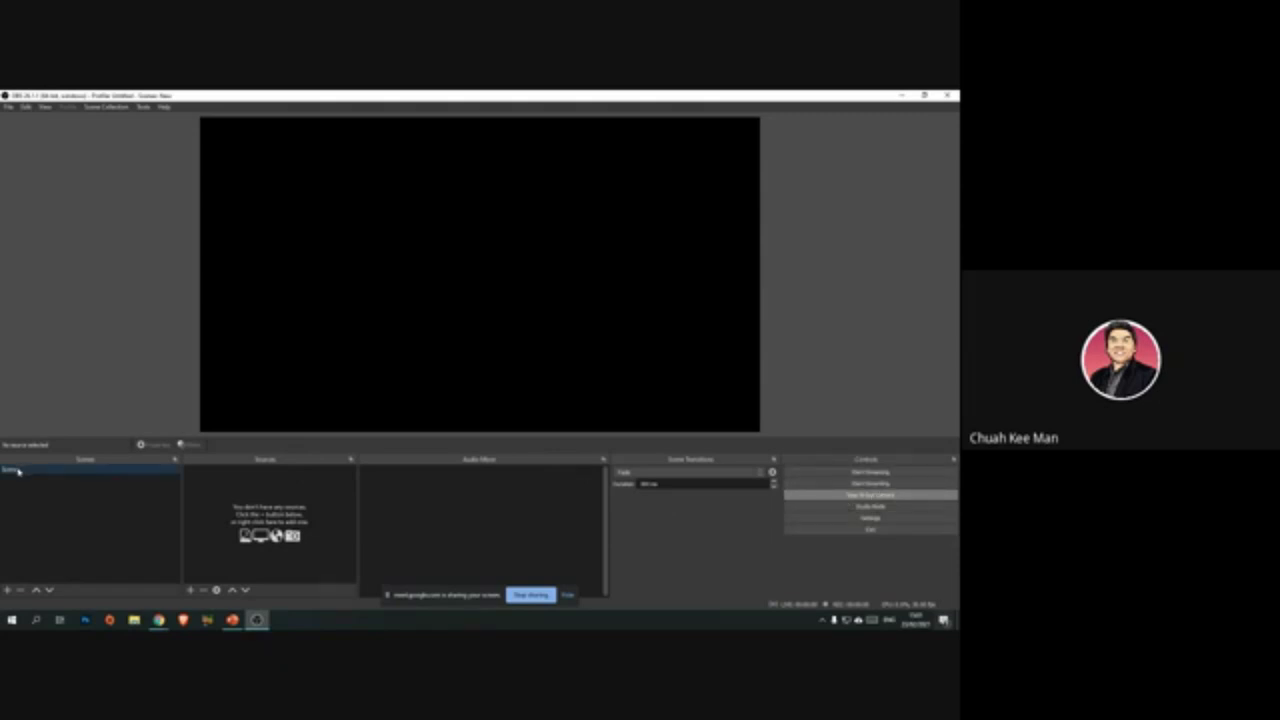
right_click(37, 472)
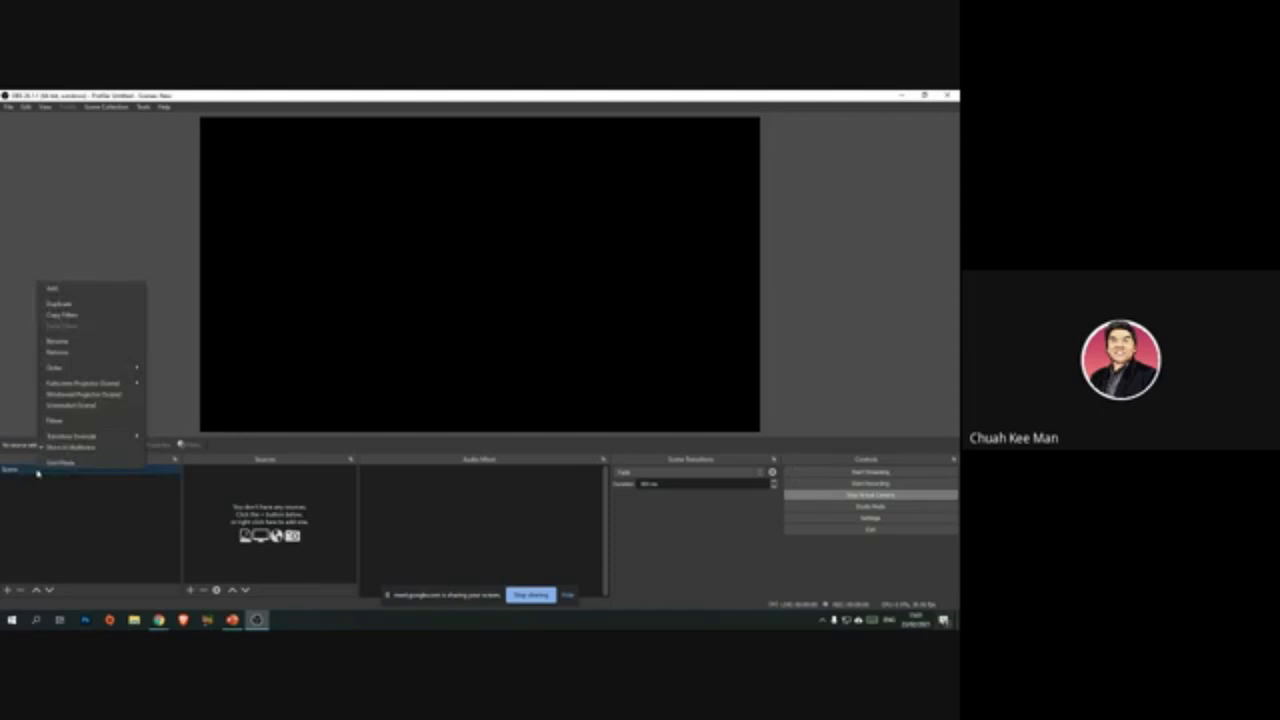
click(94, 341)
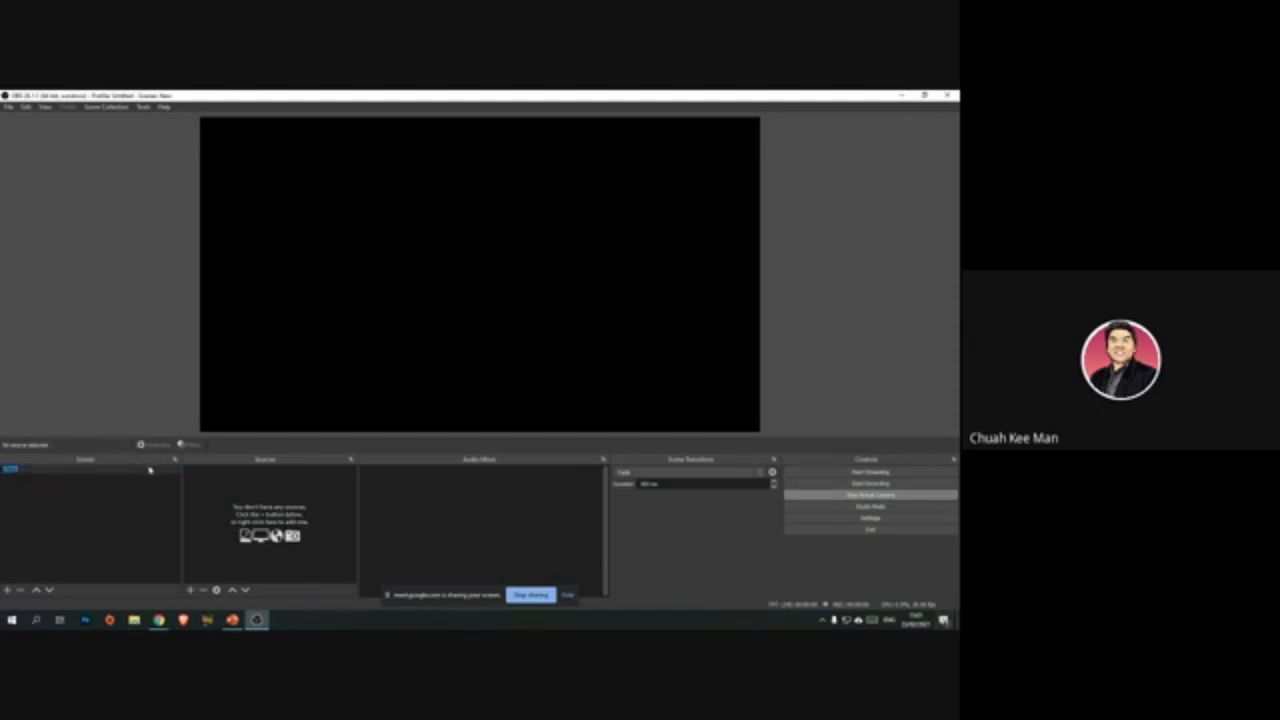
text(sd Lec)
key(Return)
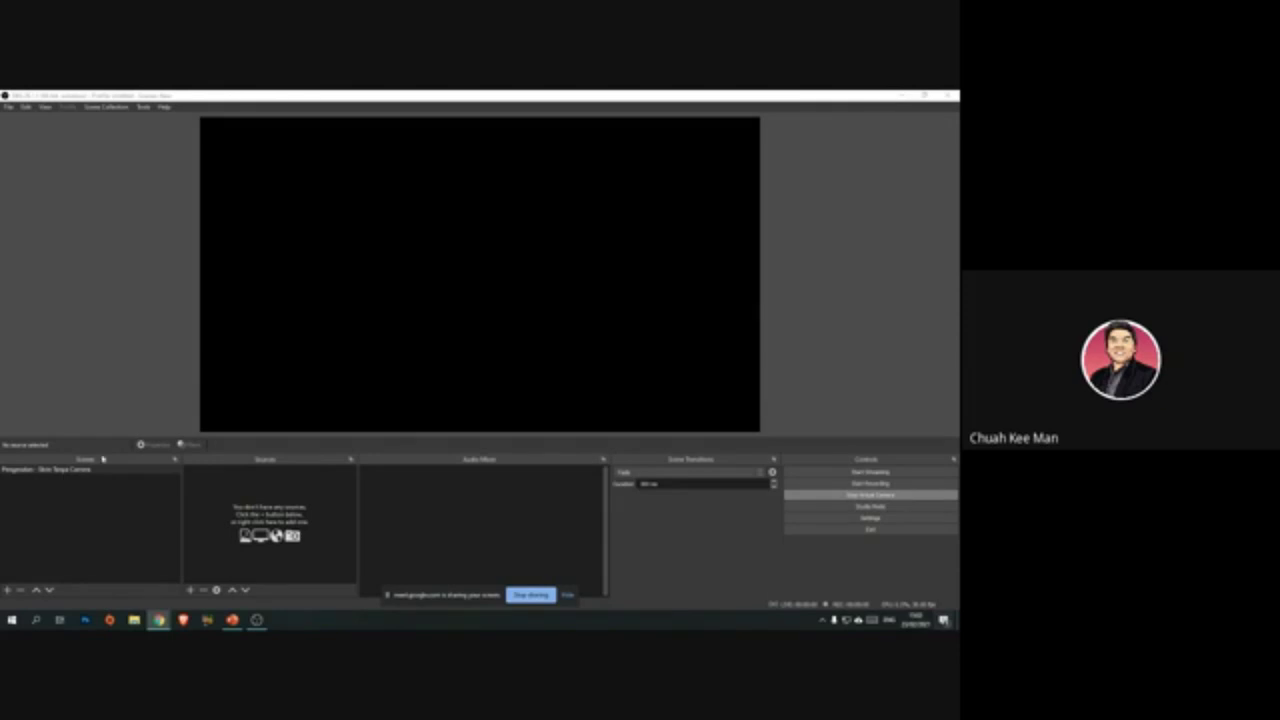
click(60, 470)
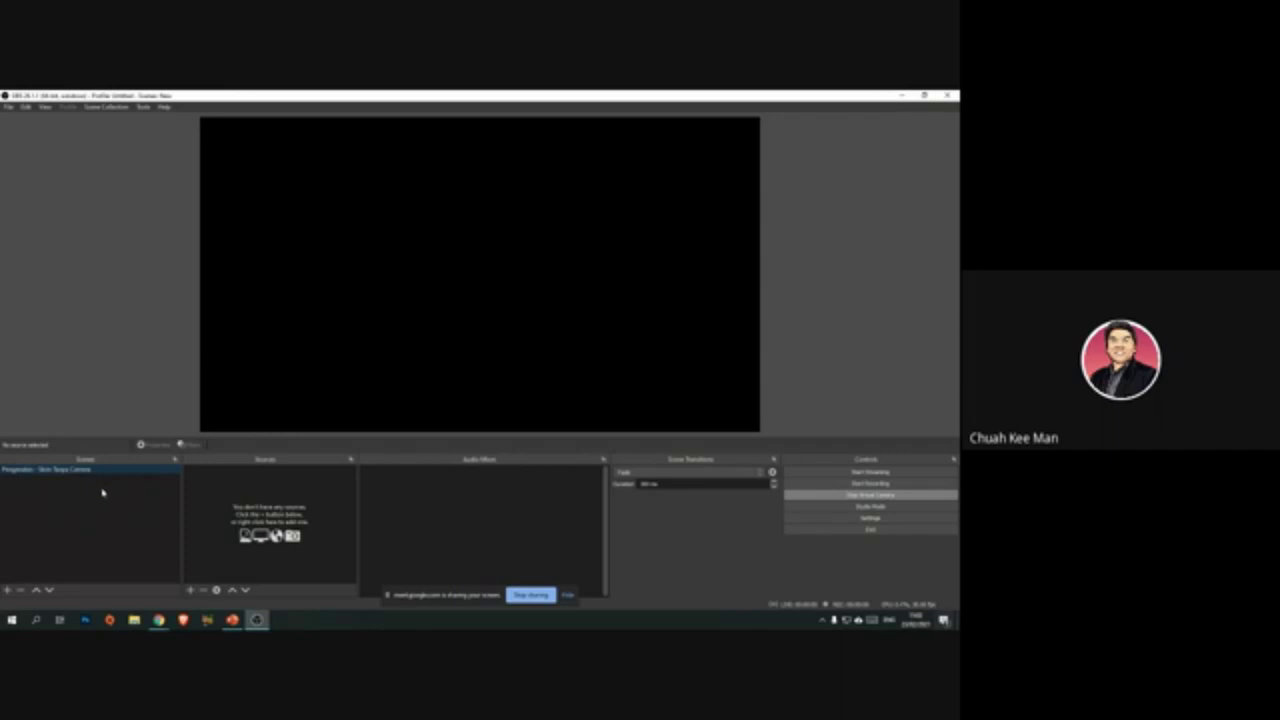
click(191, 590)
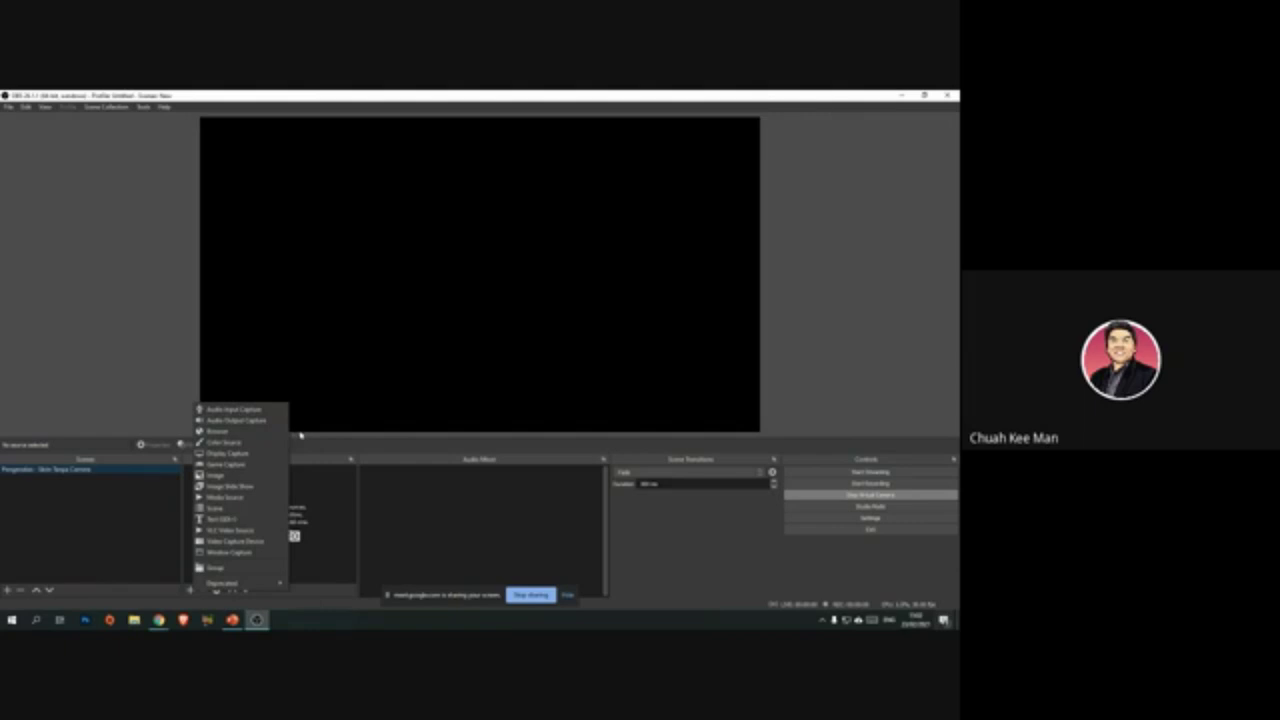
click(853, 266)
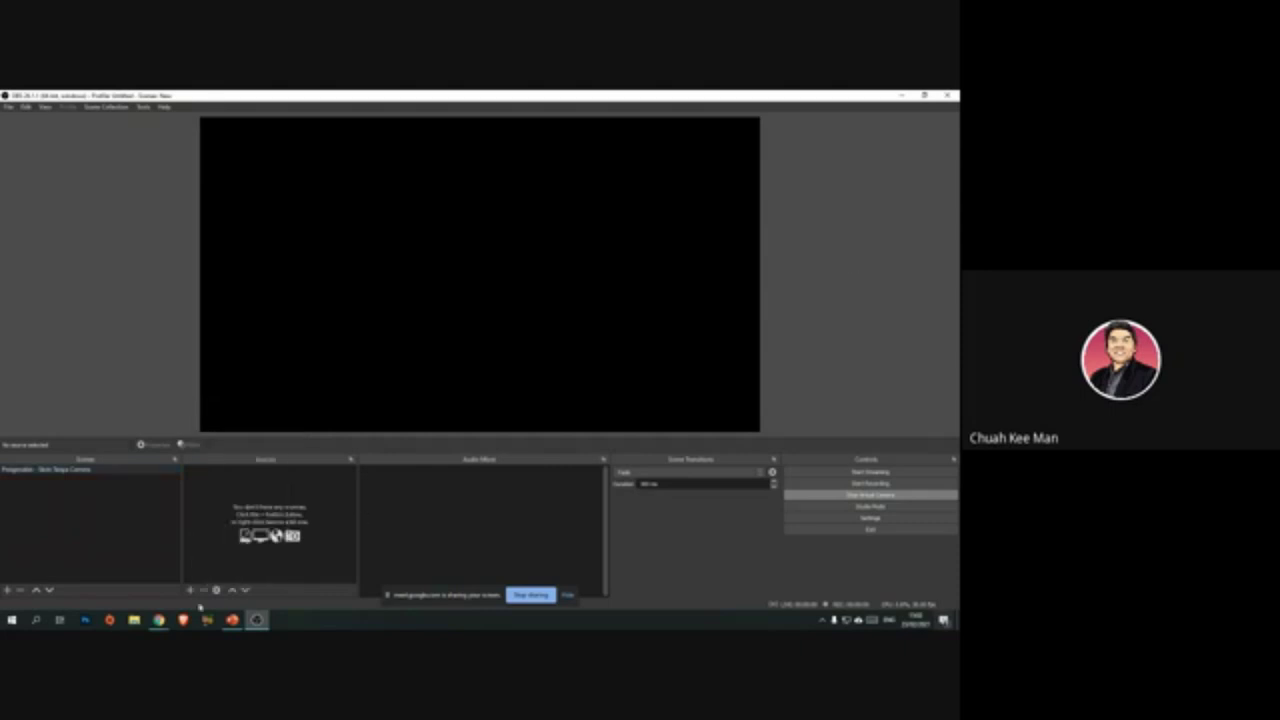
Step: Switch to Chrome, open Google Images in a new tab and search for "classroom background"
mouse_move(158, 620)
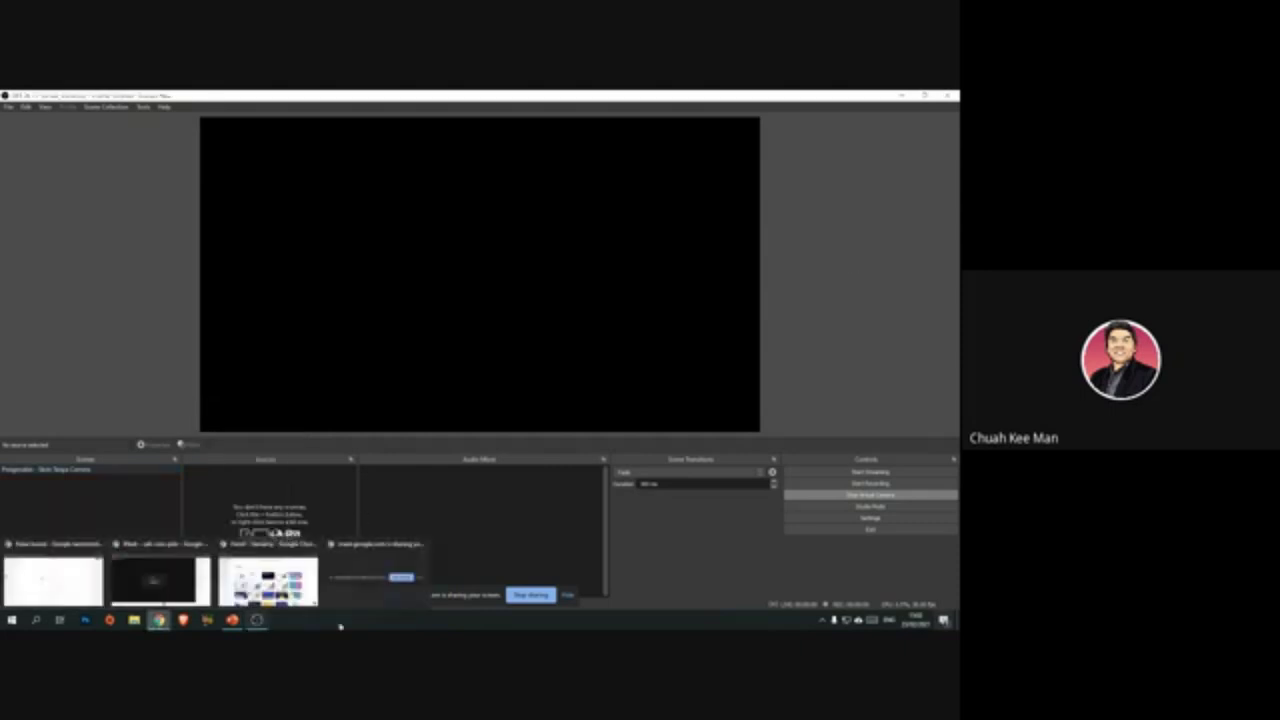
click(52, 577)
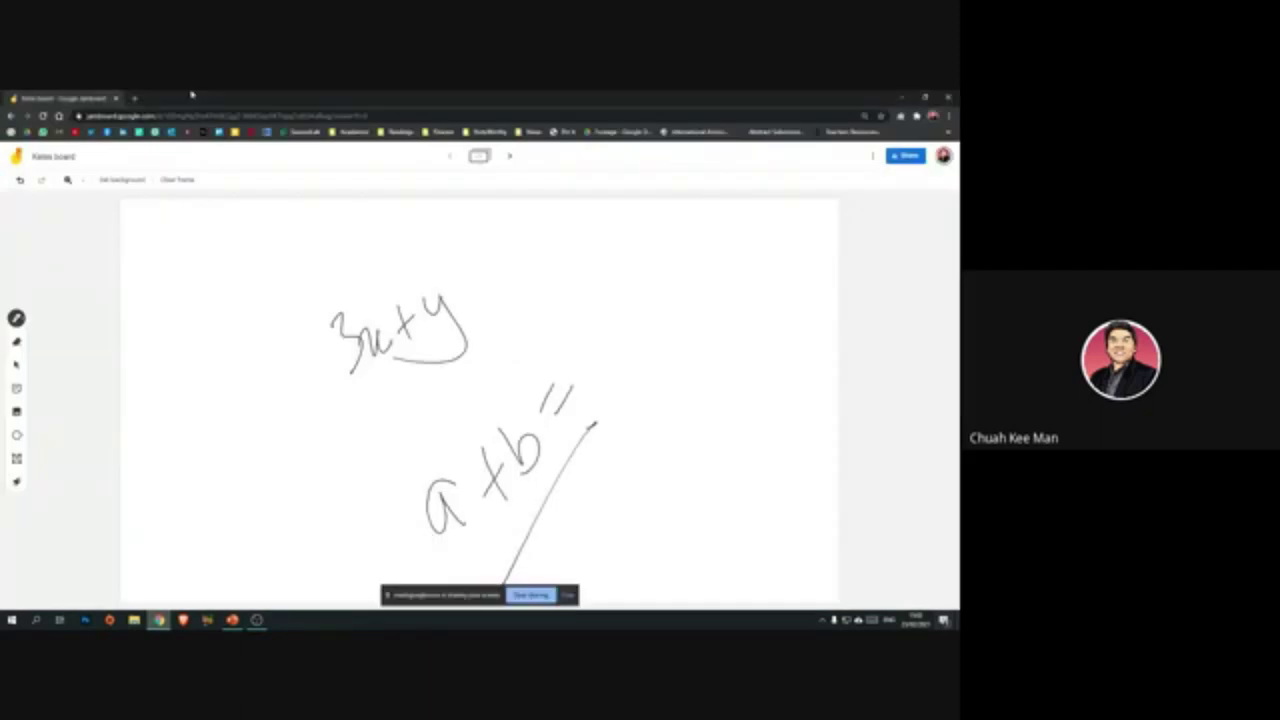
click(136, 99)
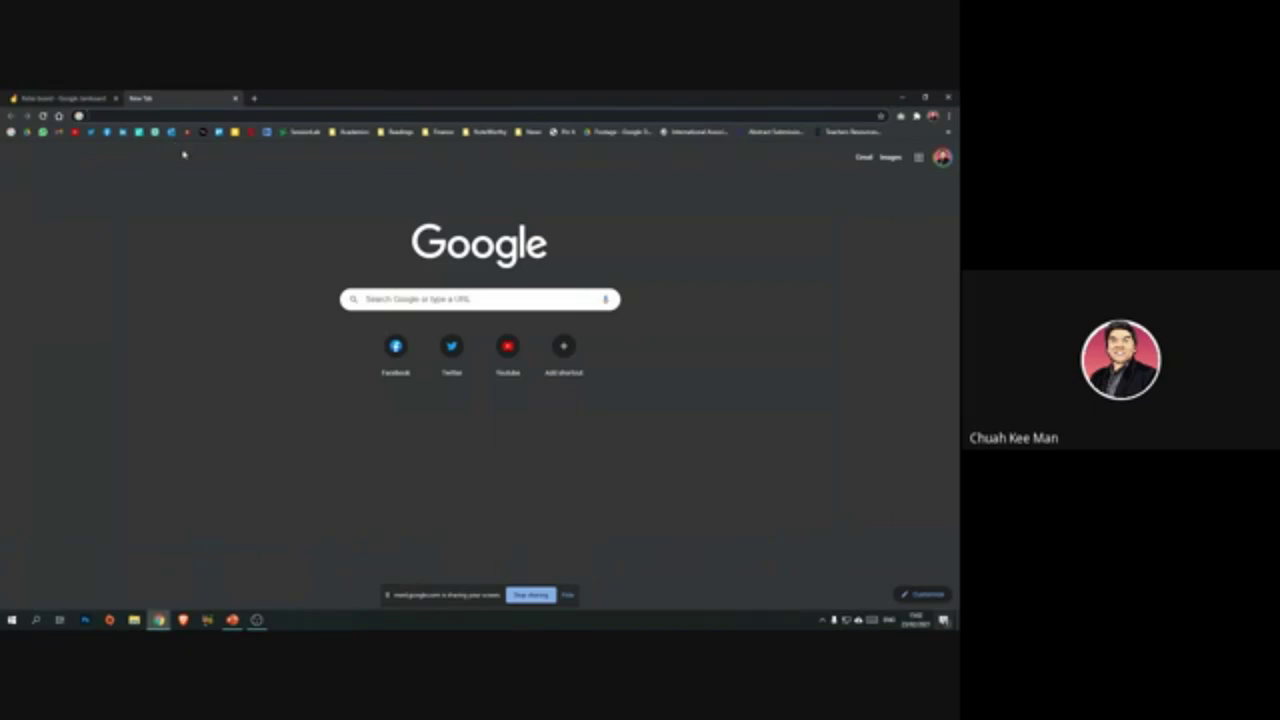
text(images)
key(Return)
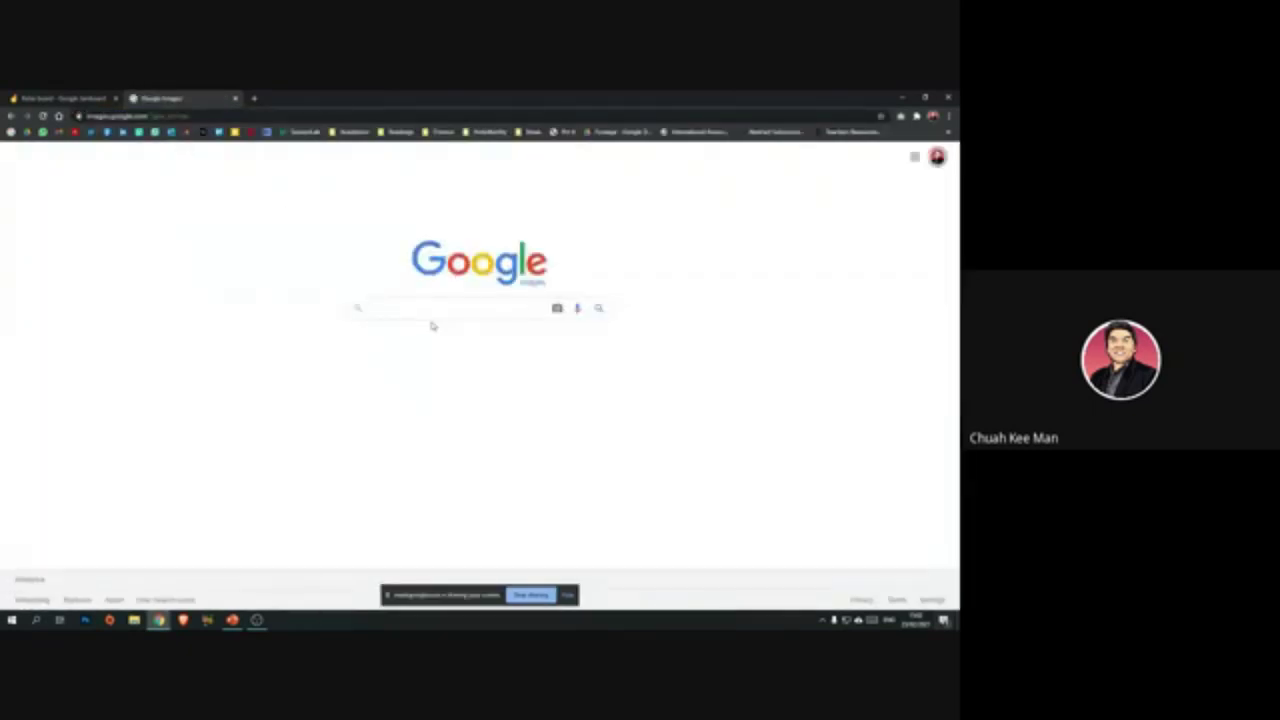
text(classroom)
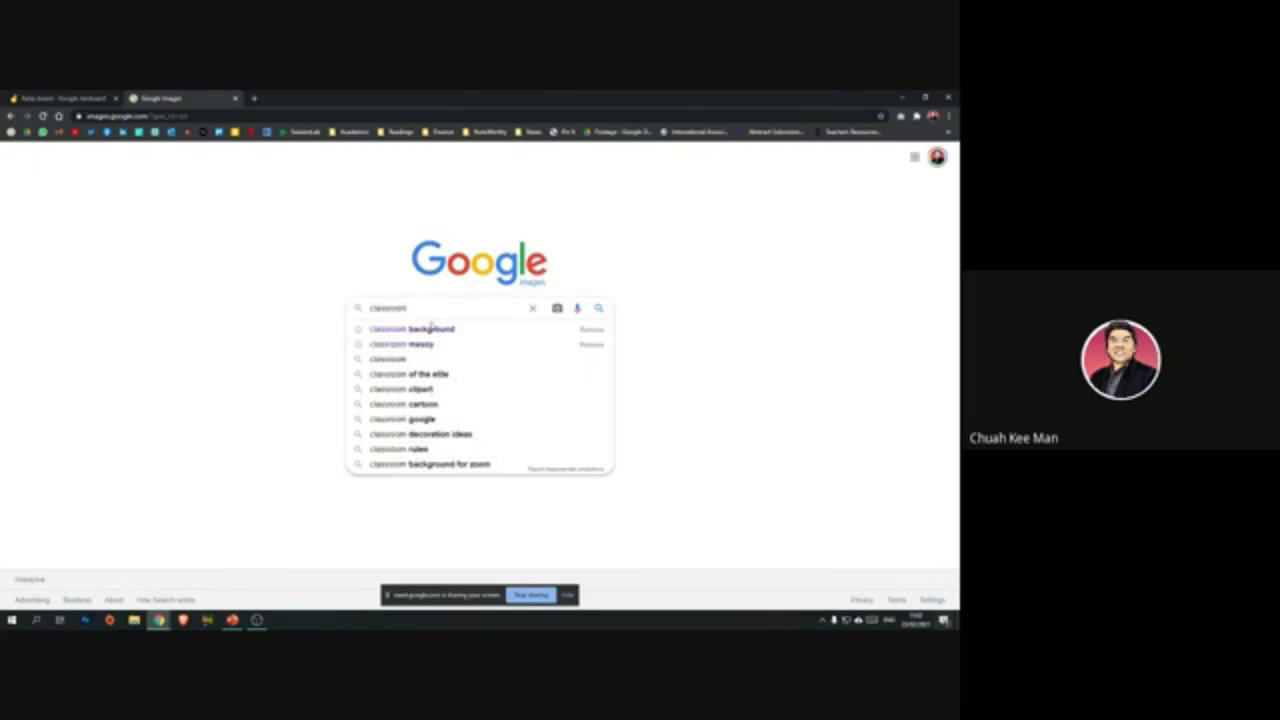
click(432, 329)
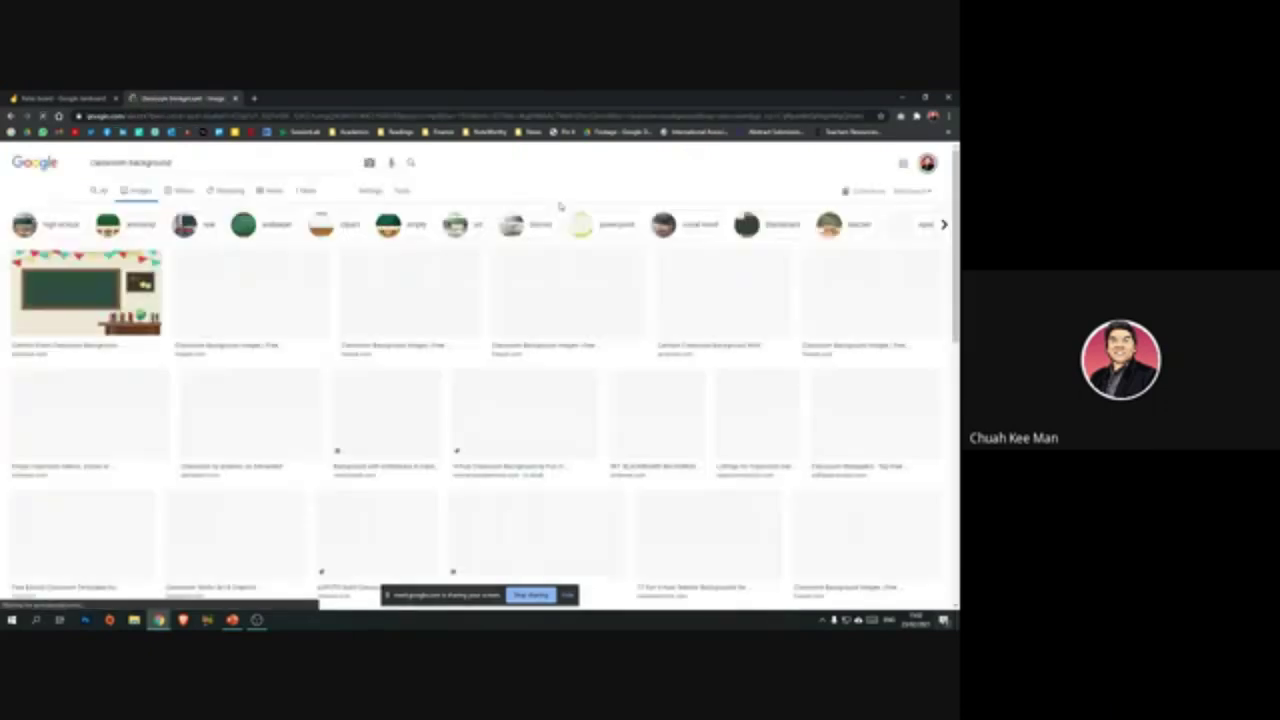
scroll(467, 371, down, 5)
scroll(468, 371, up, 5)
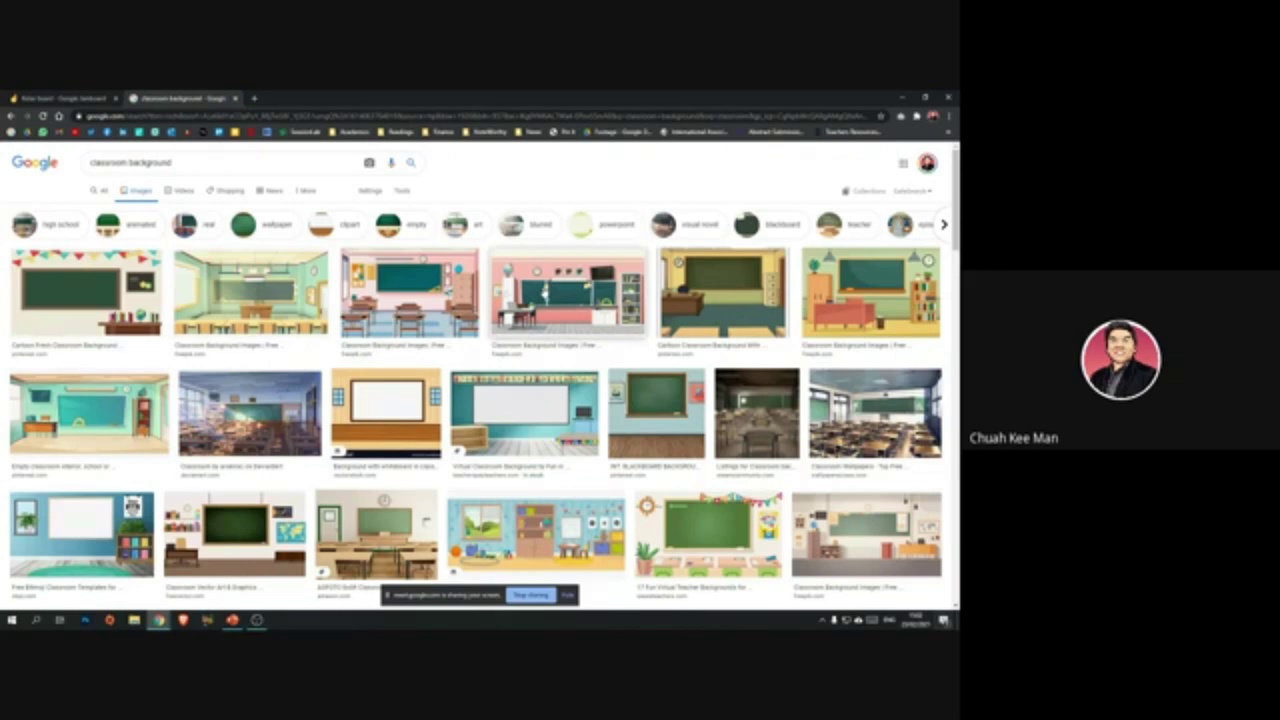
Step: Filter the image results to Large size and open the empty cartoon classroom with a whiteboard and three clocks
click(402, 191)
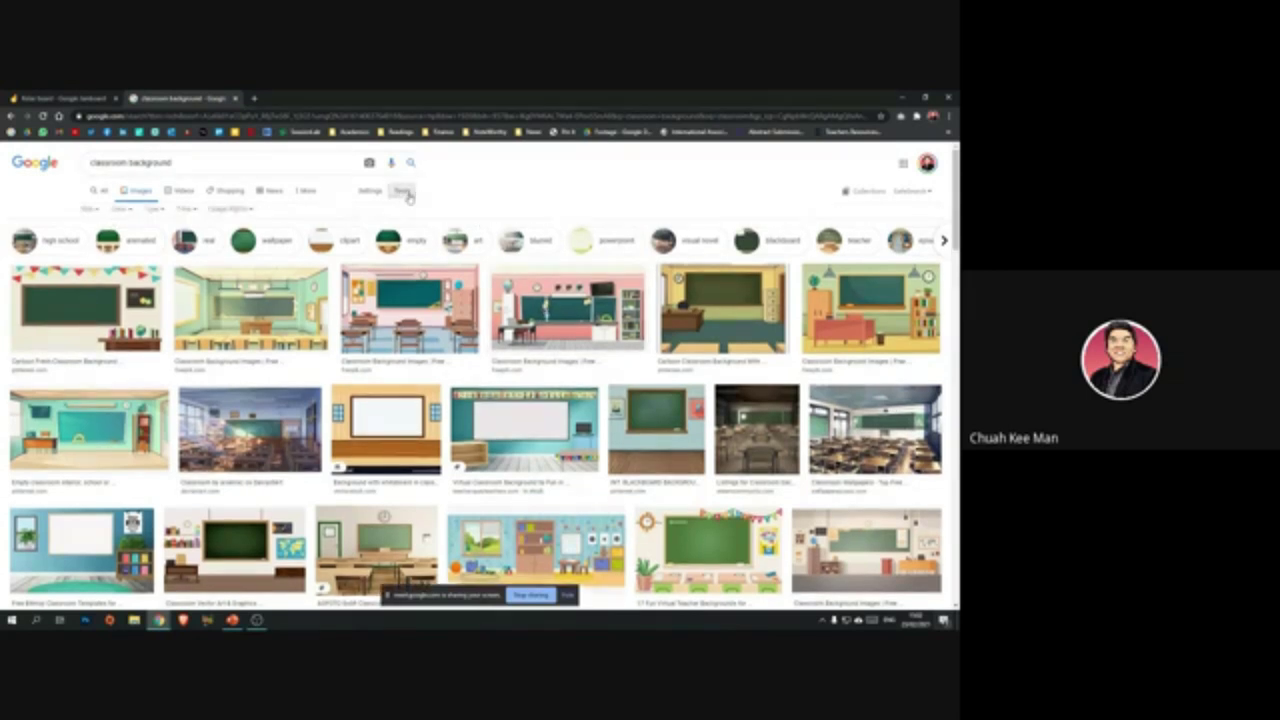
click(89, 209)
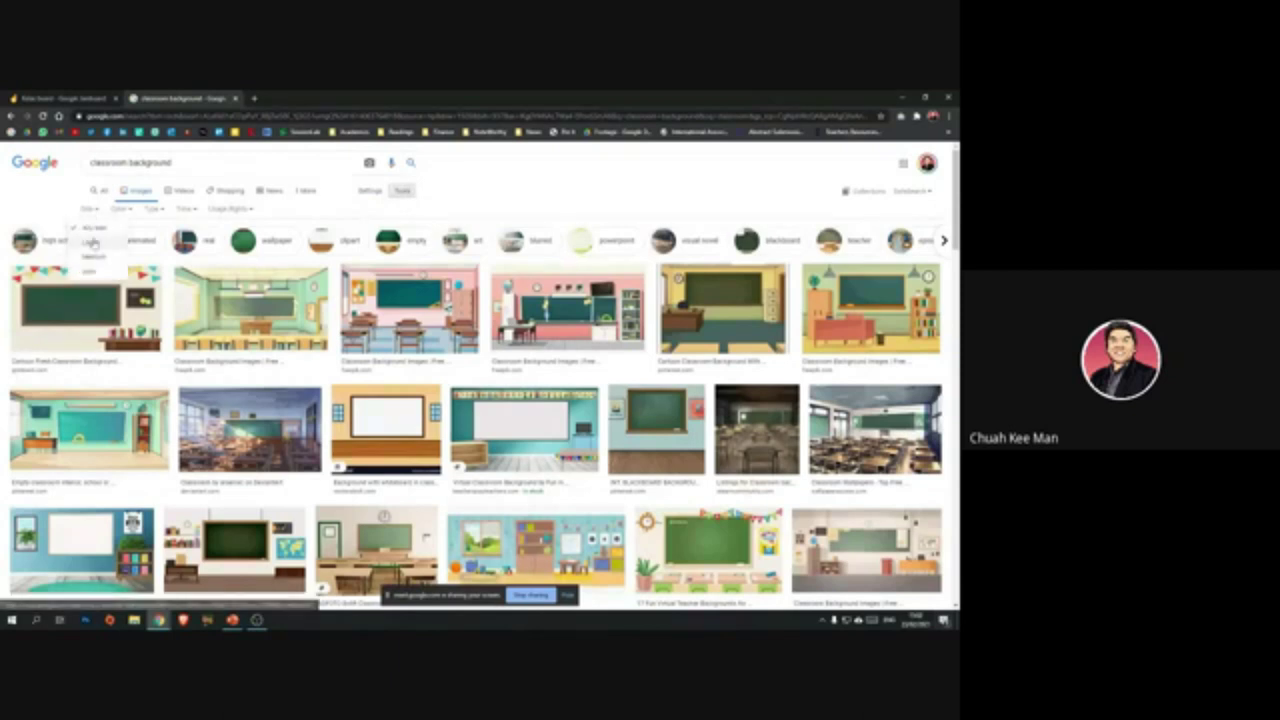
click(92, 242)
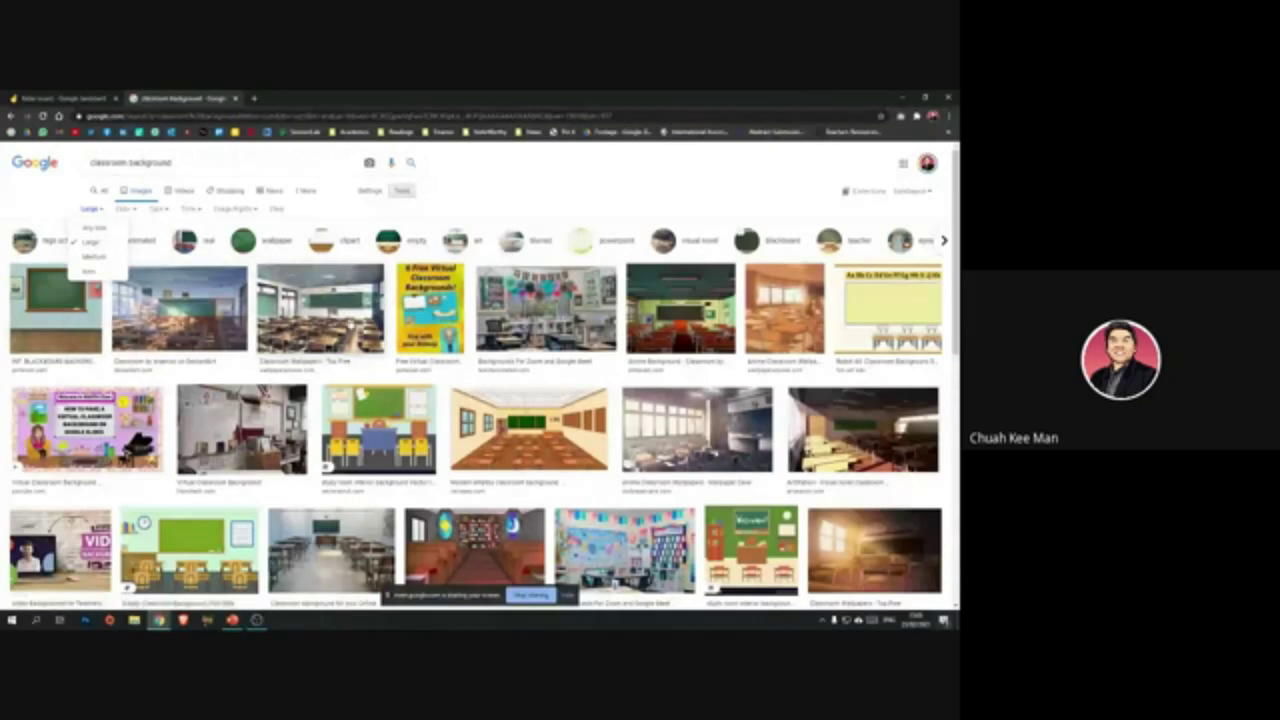
scroll(598, 331, down, 5)
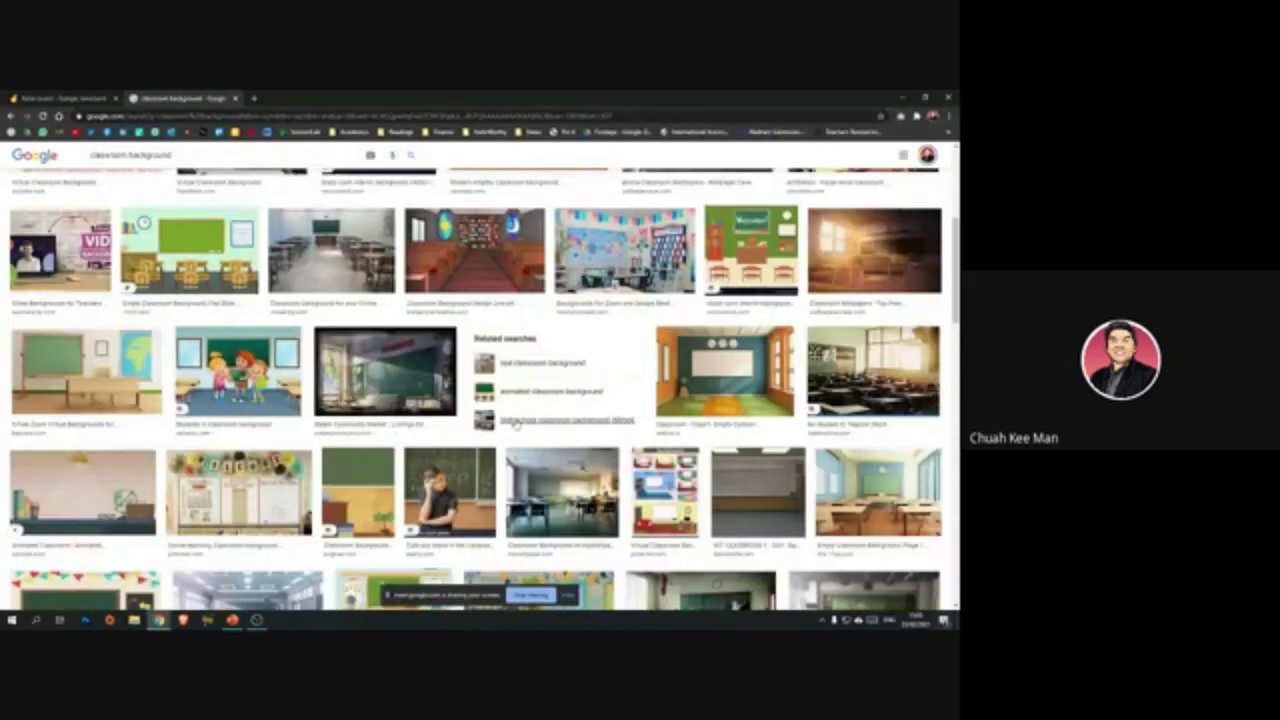
click(745, 392)
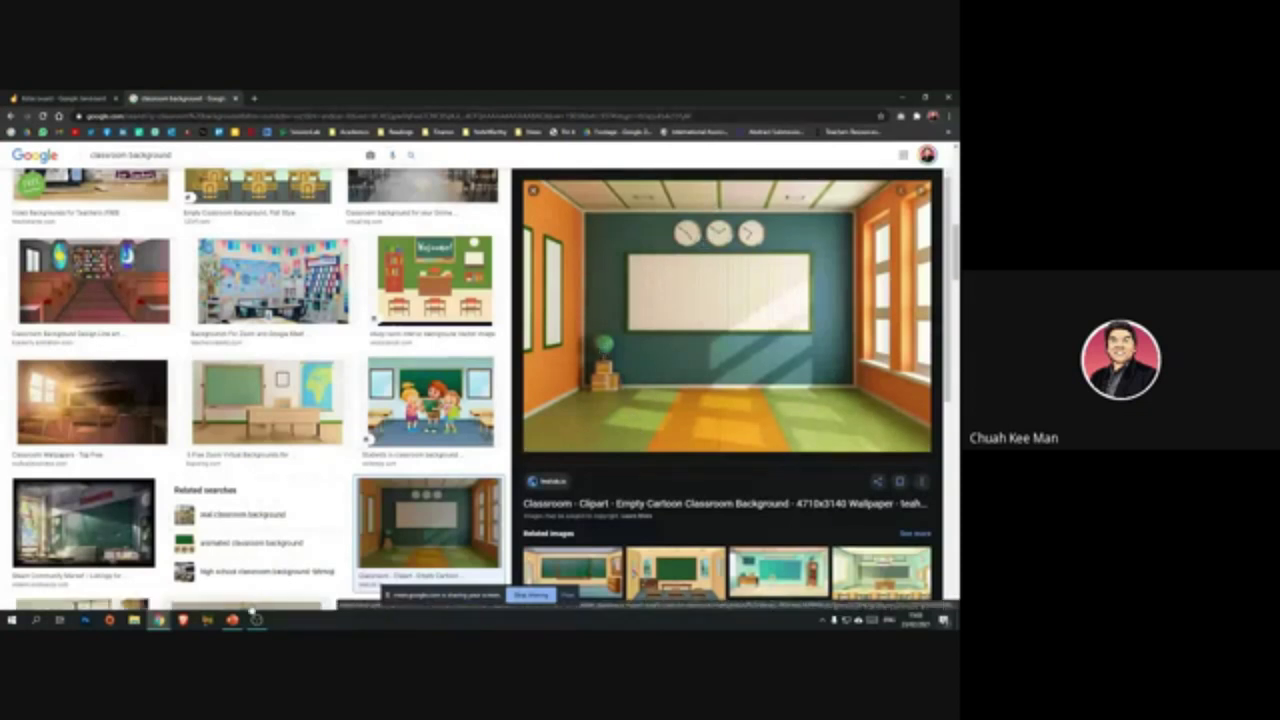
Step: Switch back to OBS and add a new image source named Background to the scene
click(257, 620)
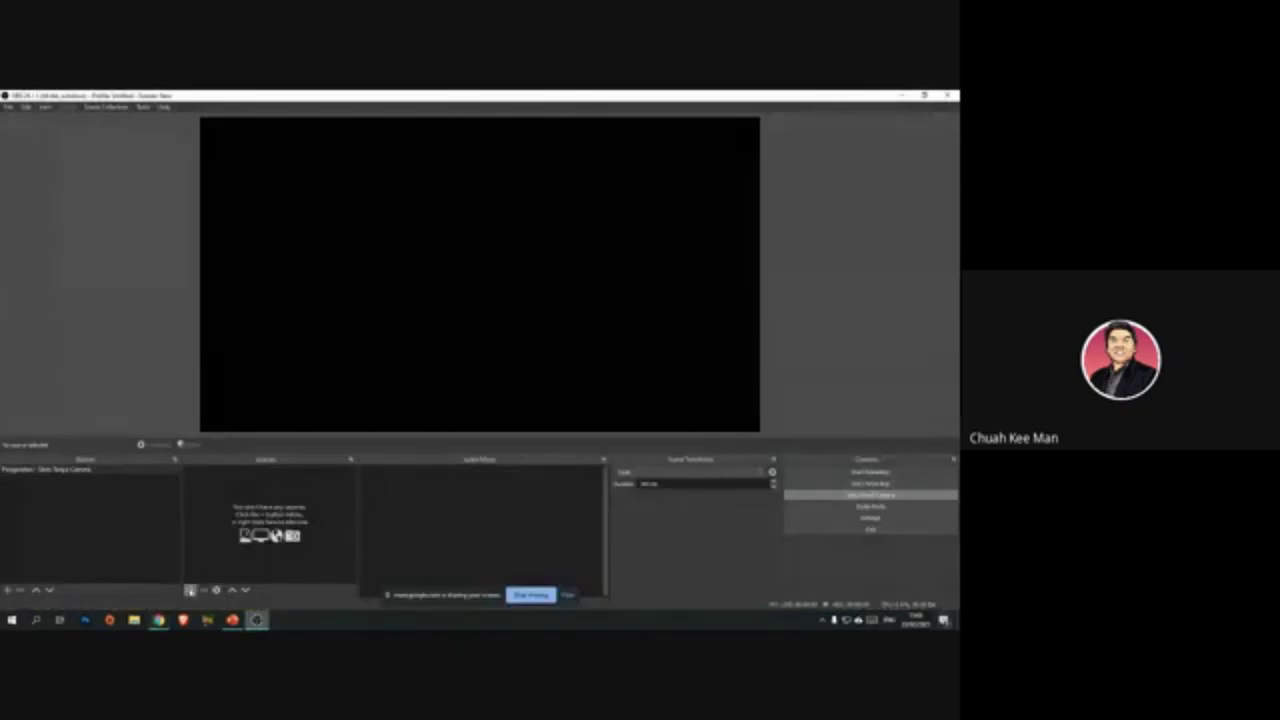
click(190, 590)
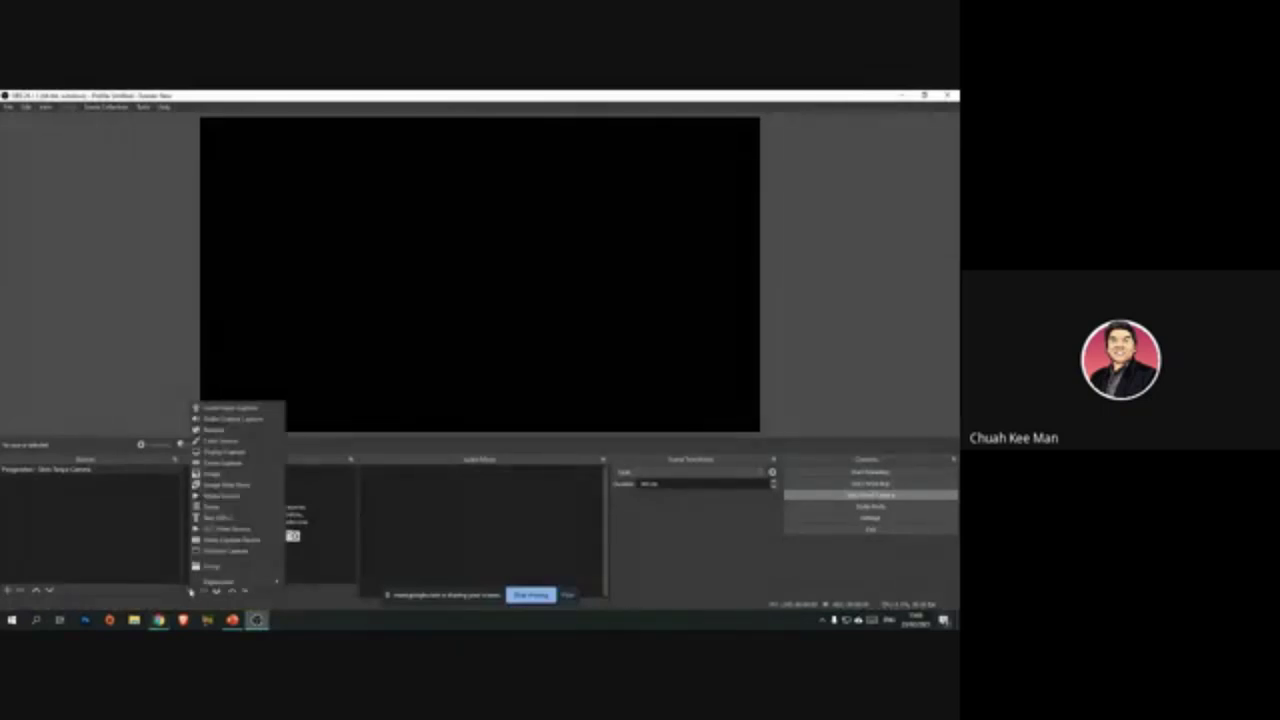
click(235, 473)
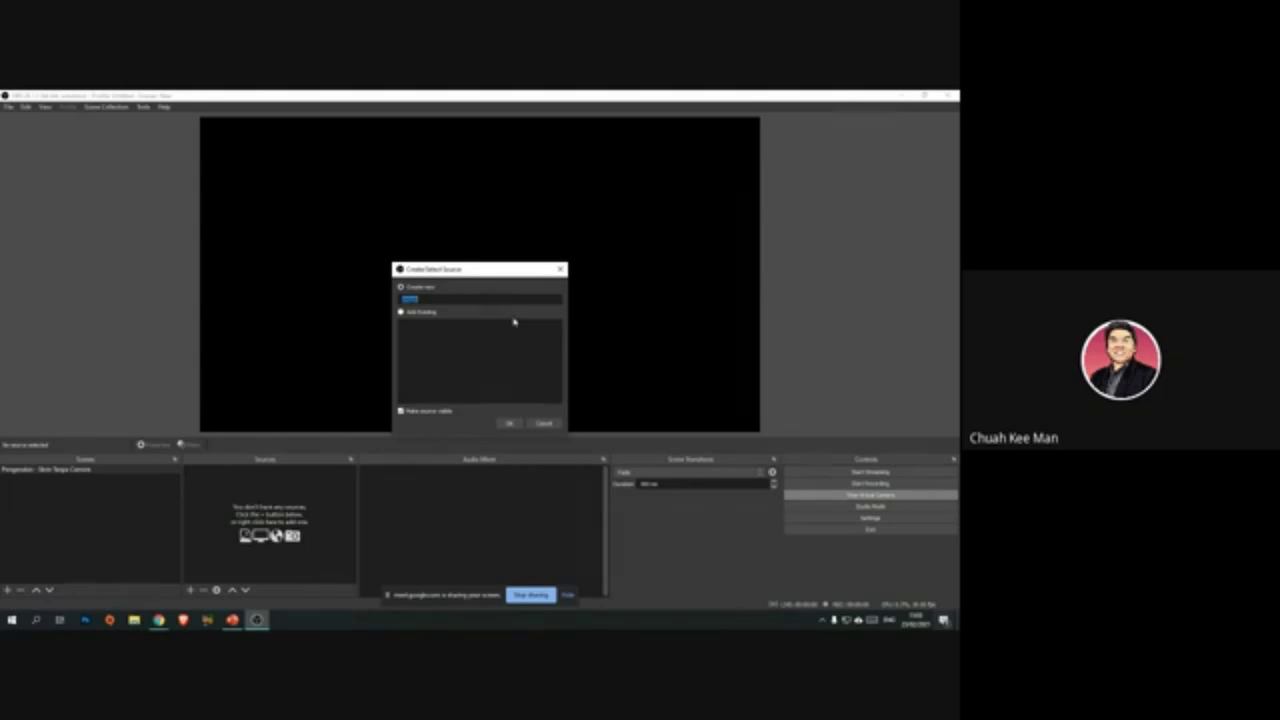
text(G)
click(508, 423)
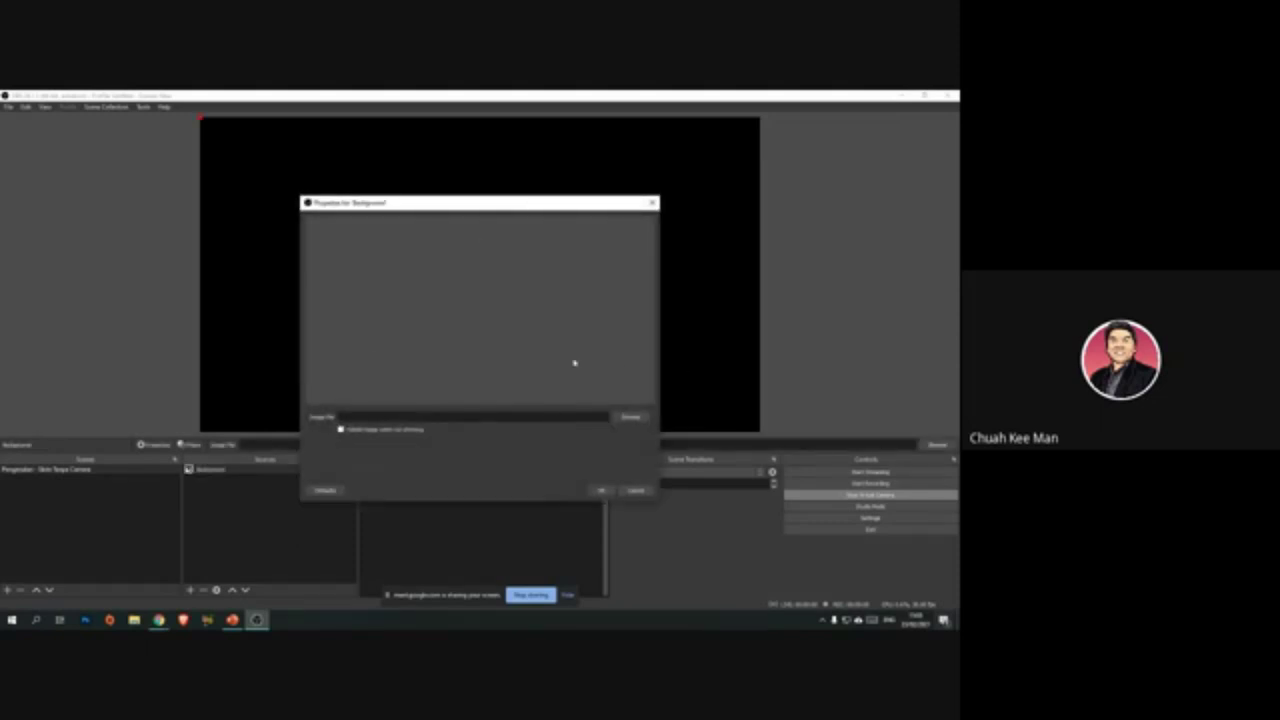
Step: Load the downloaded classroom wallpaper PNG from the Downloads folder as the Background source's image
click(630, 416)
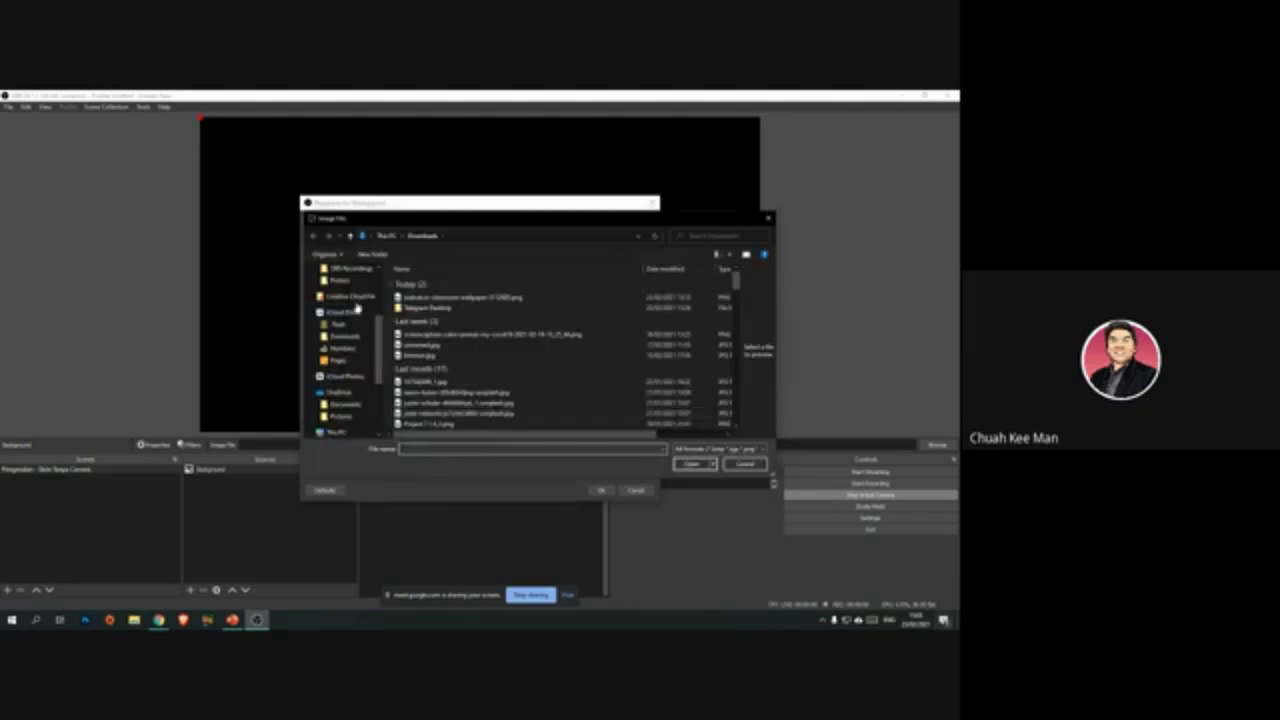
scroll(358, 310, up, 5)
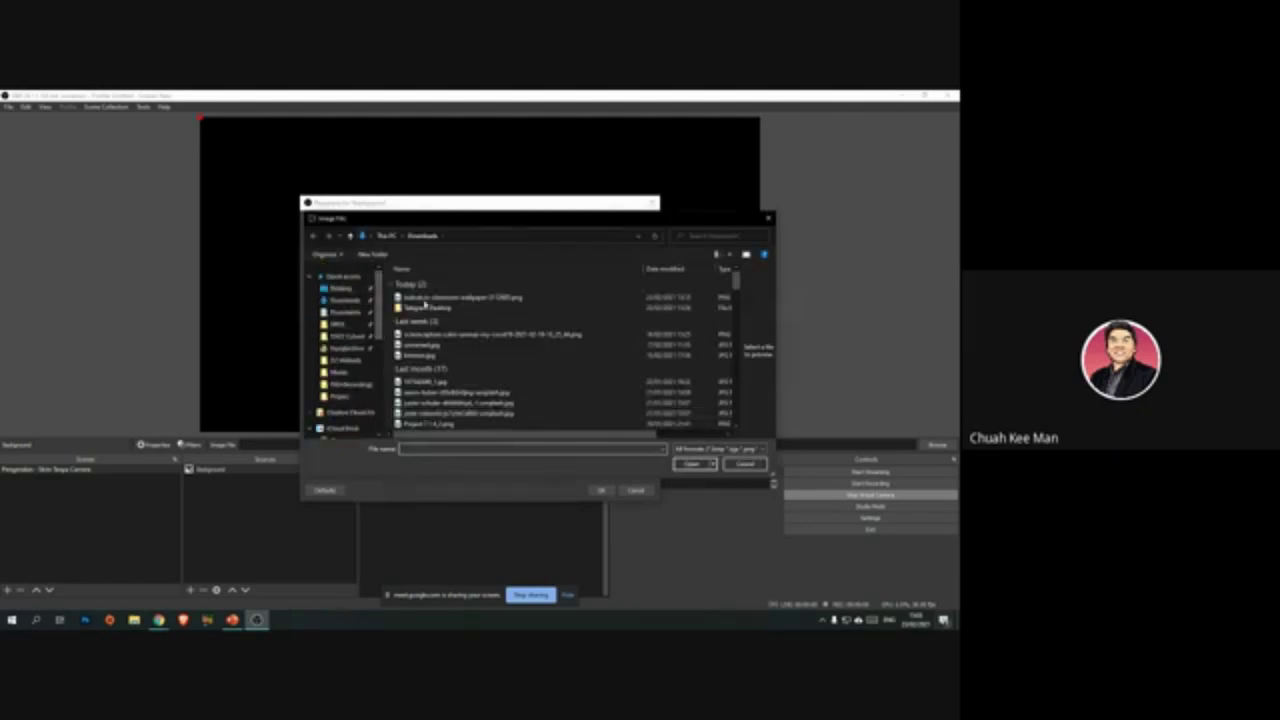
double_click(468, 298)
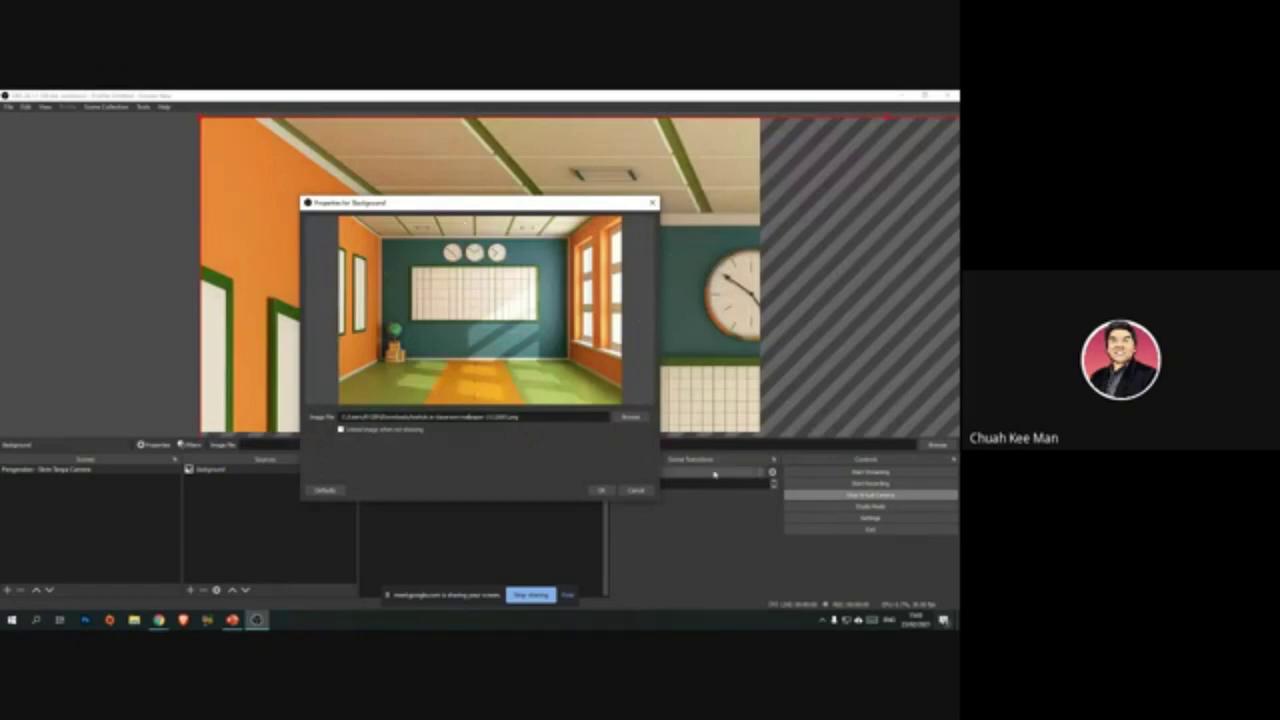
click(603, 491)
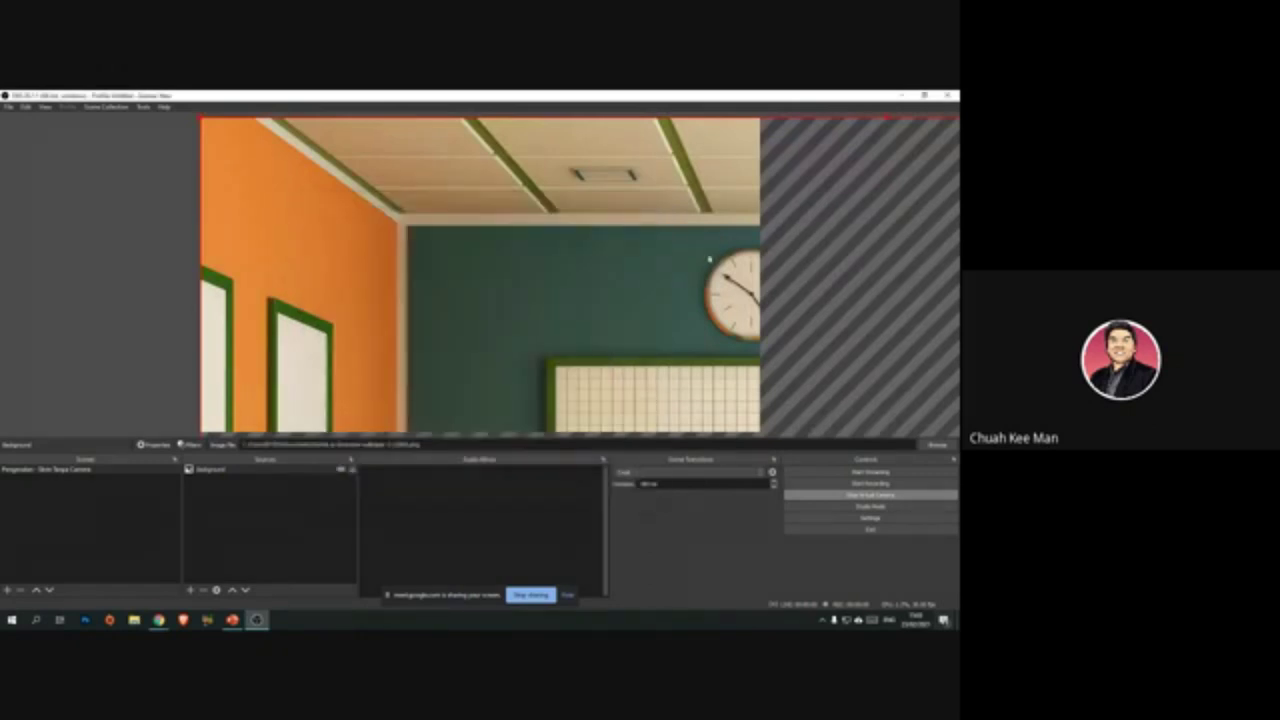
Step: Align the Background image with the canvas corner and scale it down so it fills the whole canvas
drag(651, 286, 701, 360)
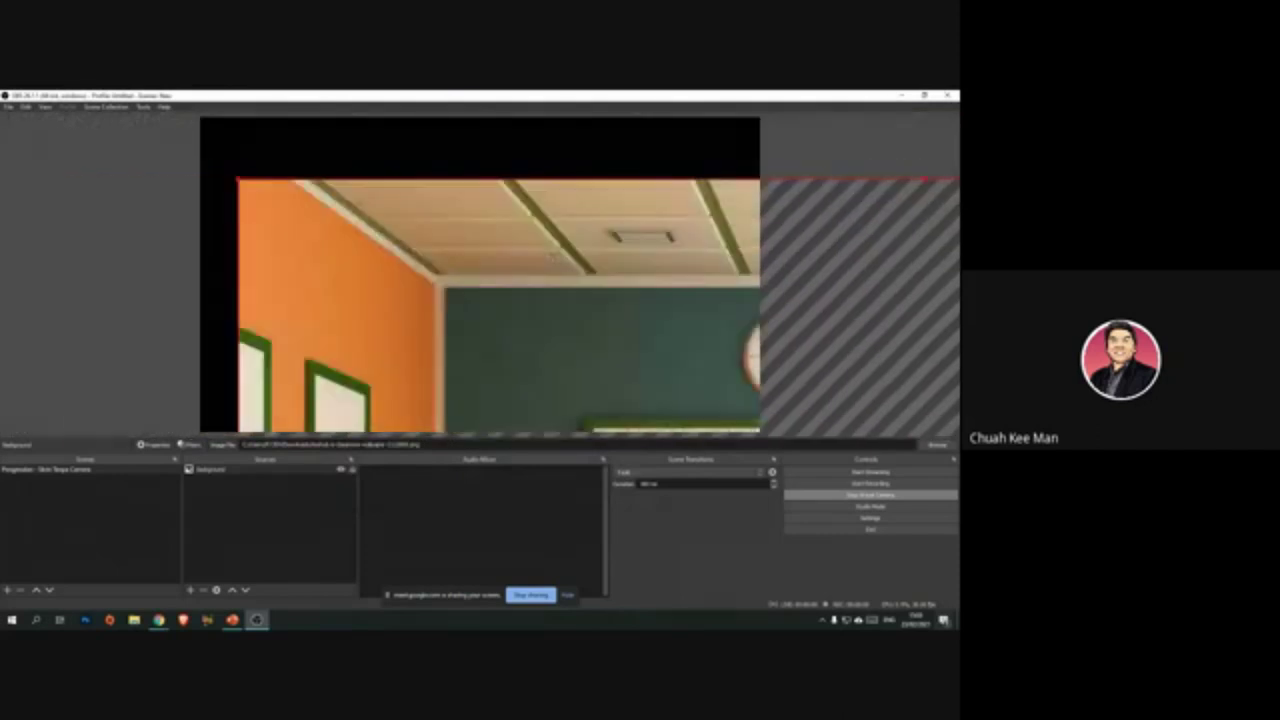
drag(237, 179, 200, 117)
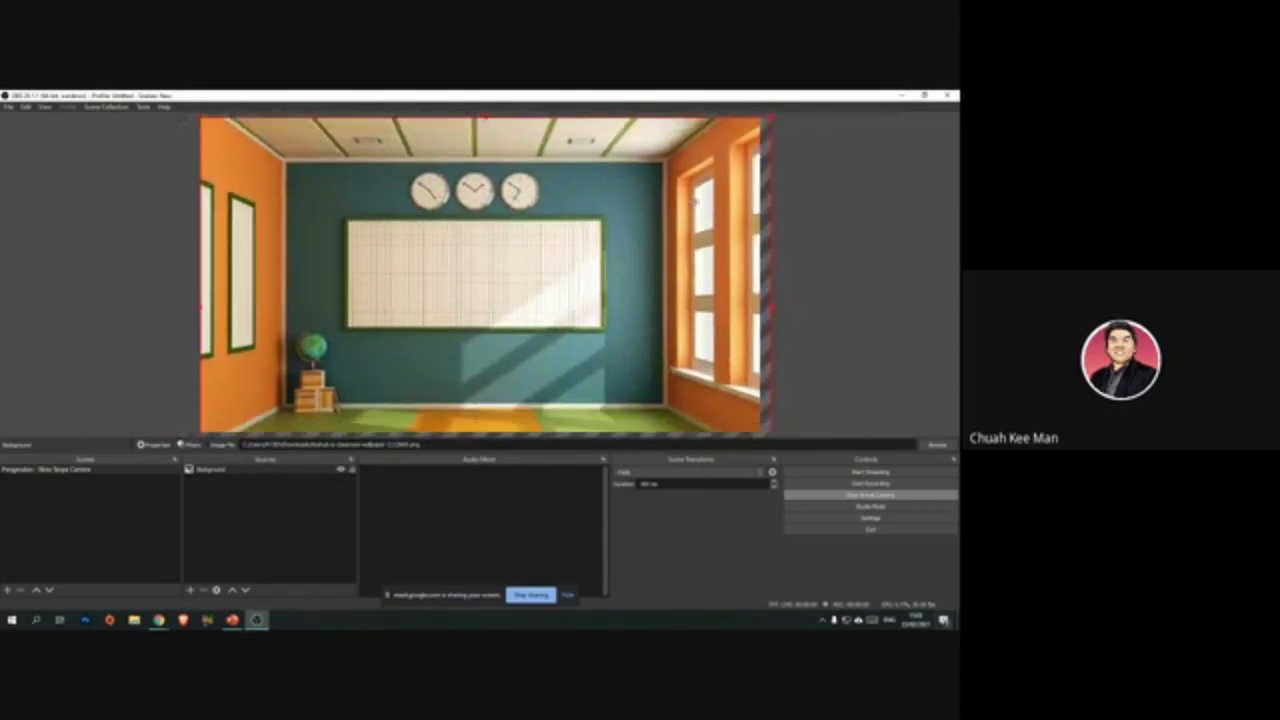
drag(776, 308, 762, 306)
click(825, 309)
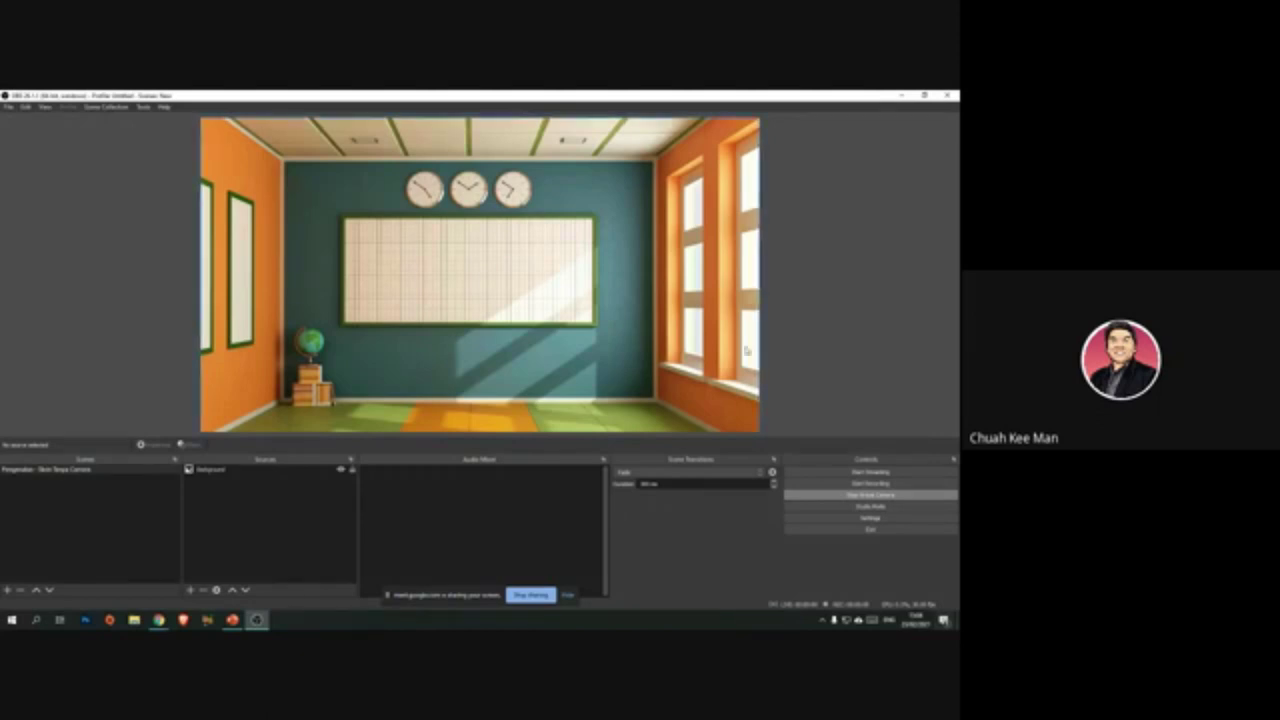
Step: Lock the Background source so it cannot be moved in the preview
click(272, 472)
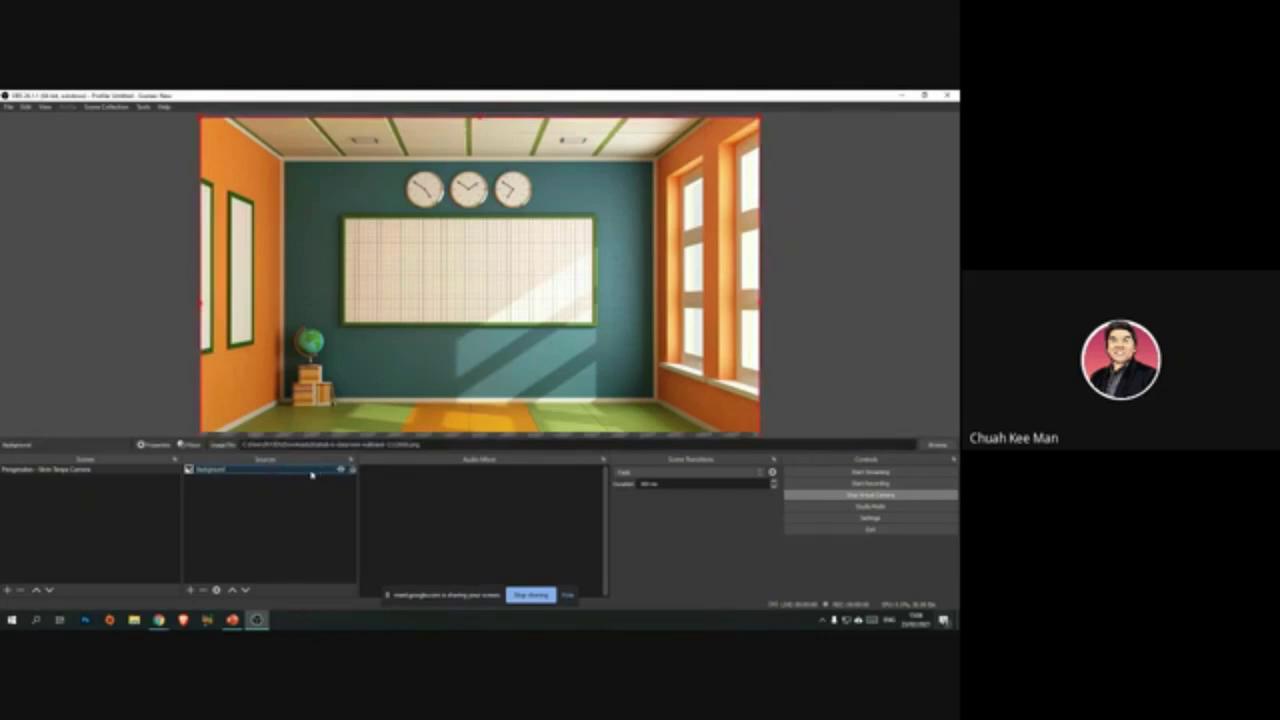
click(322, 500)
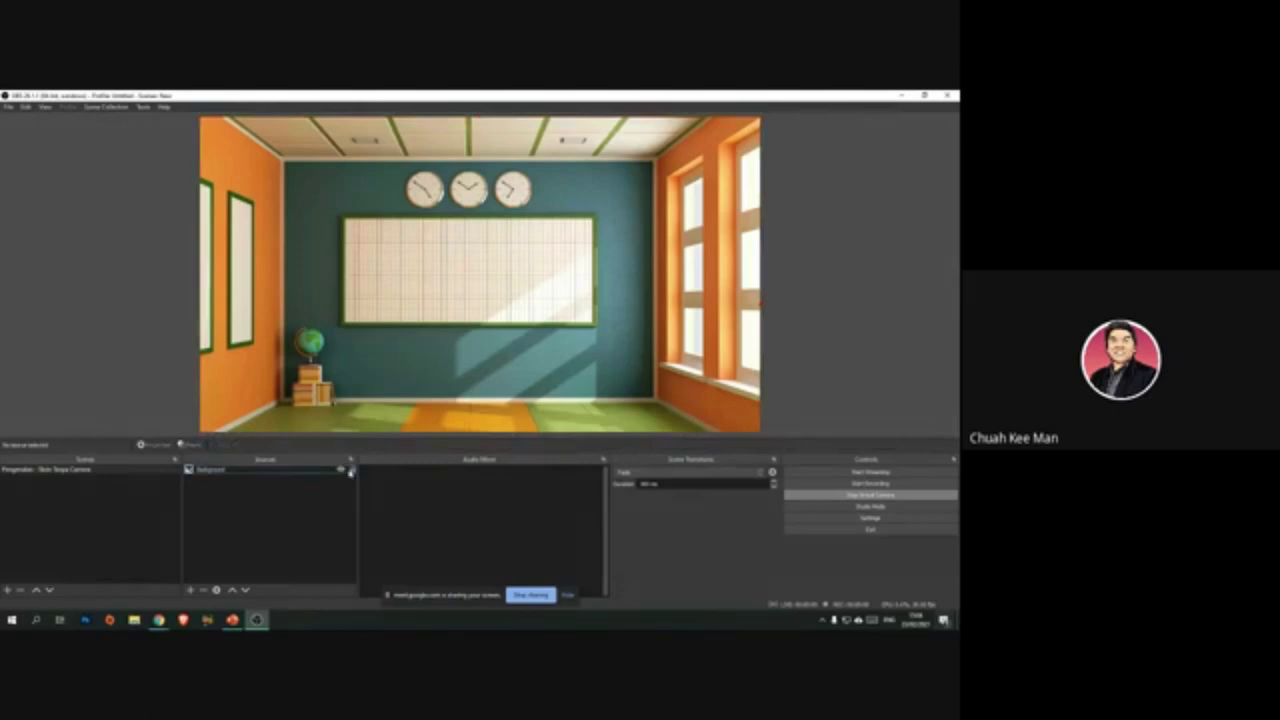
click(351, 471)
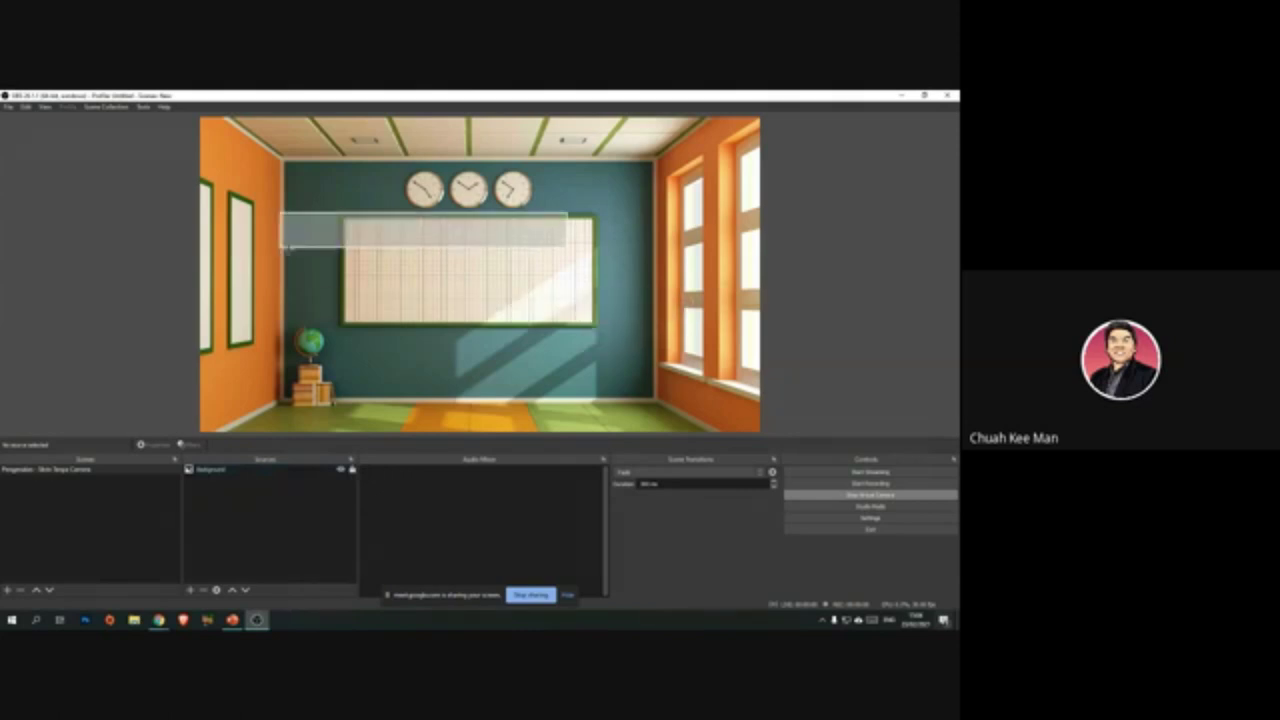
Step: Unlock the Background source, shift it off the canvas edges, and move it back to fill the canvas
click(351, 471)
mouse_move(680, 339)
mouse_down()
mouse_move(558, 339)
mouse_move(798, 341)
mouse_move(627, 341)
mouse_move(662, 353)
mouse_up()
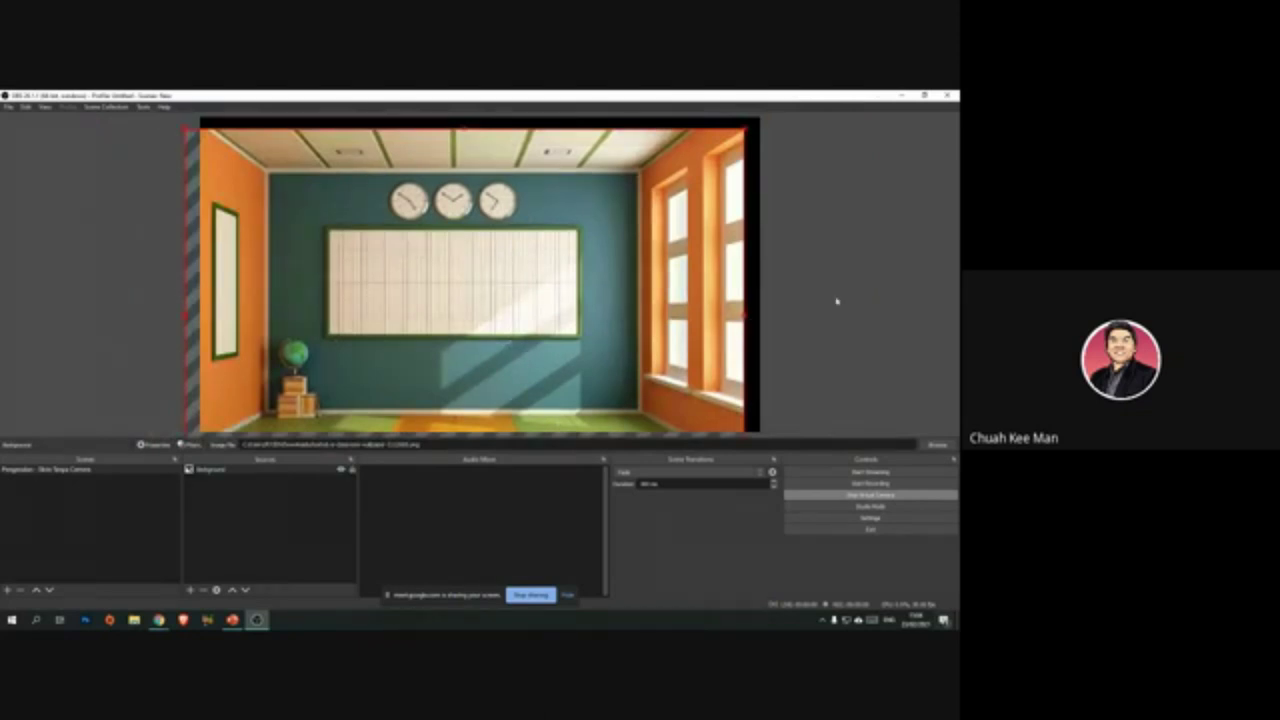
drag(648, 262, 611, 248)
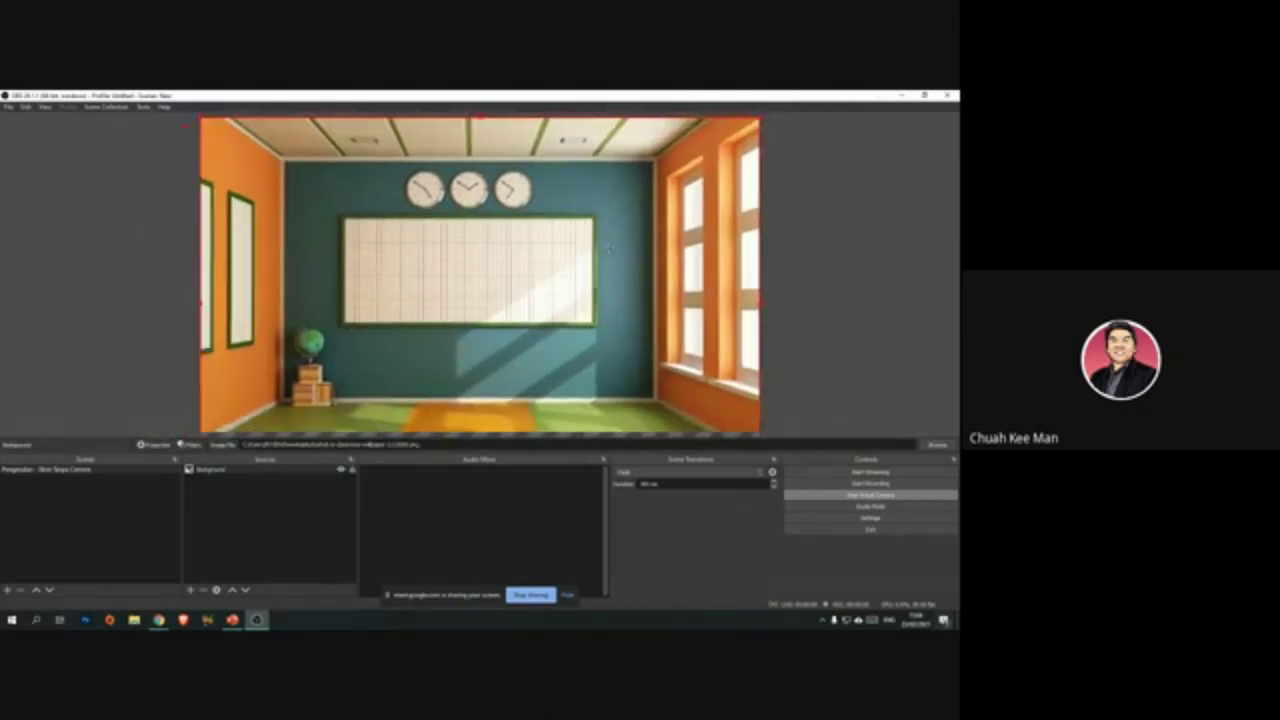
click(835, 245)
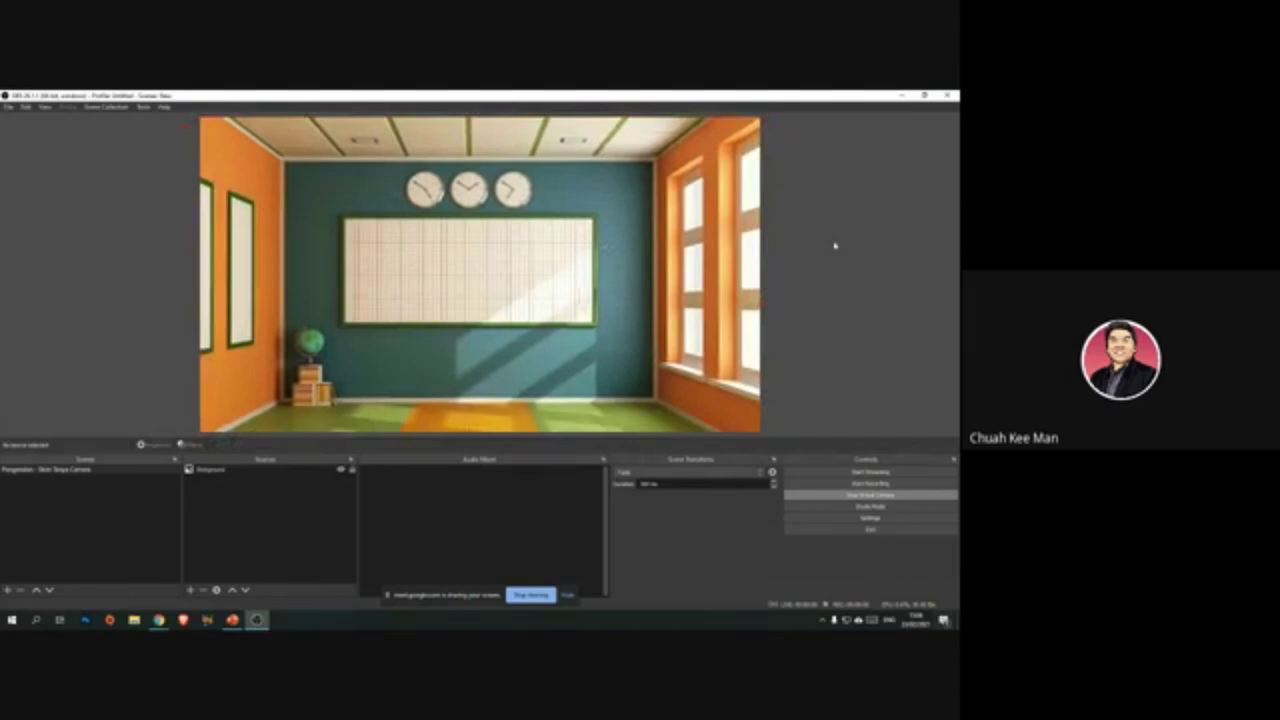
Step: Hide the Background source and show it again
click(341, 469)
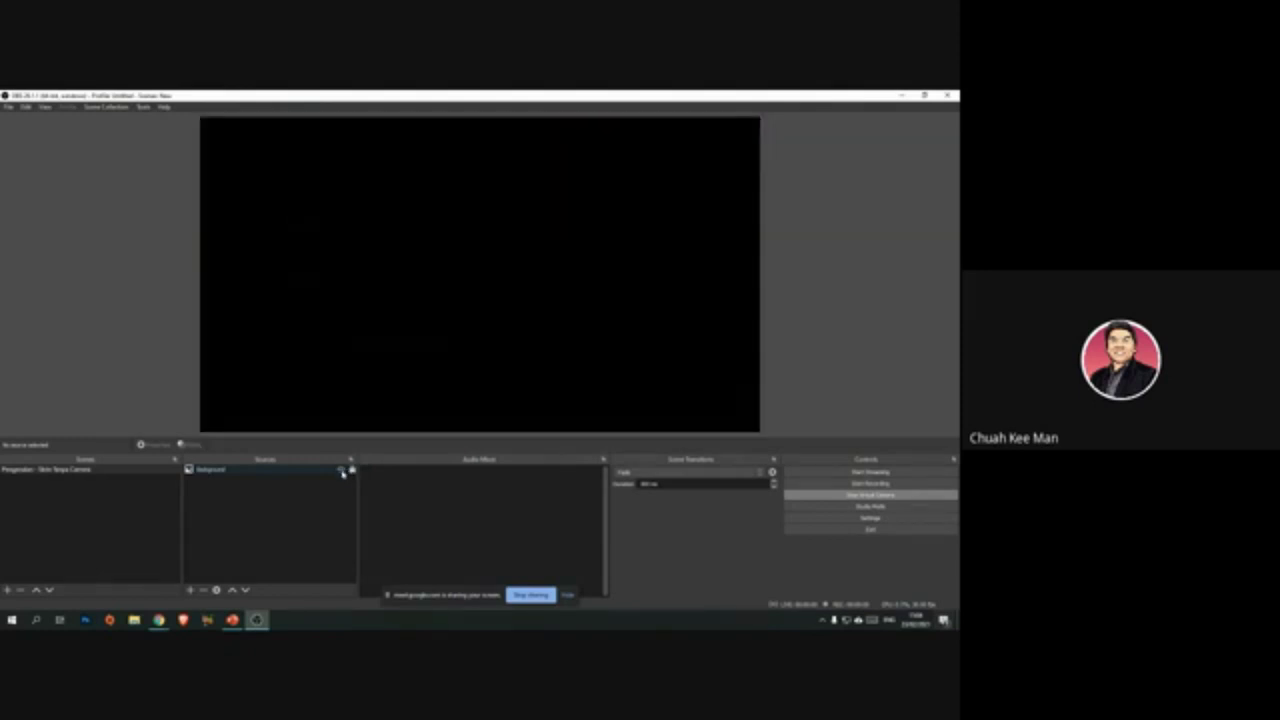
click(341, 469)
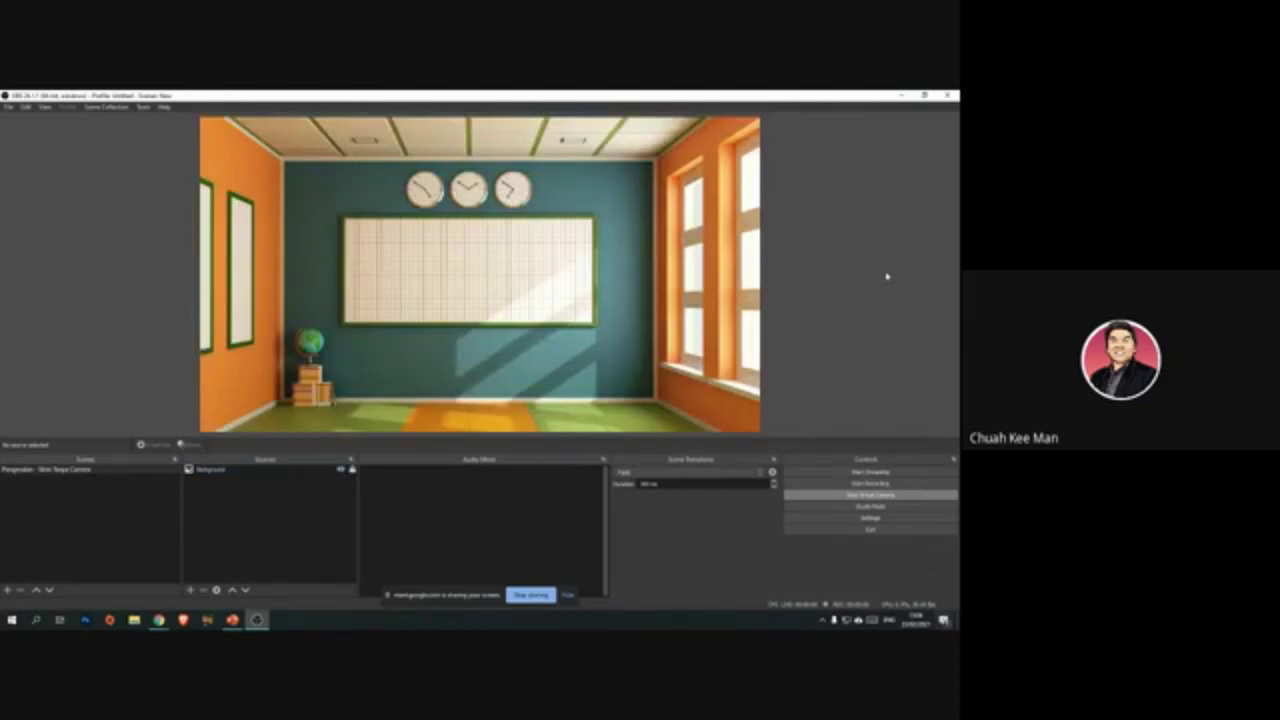
click(288, 529)
Step: Add a Video Capture Device source named "webcam" to the scene
click(190, 590)
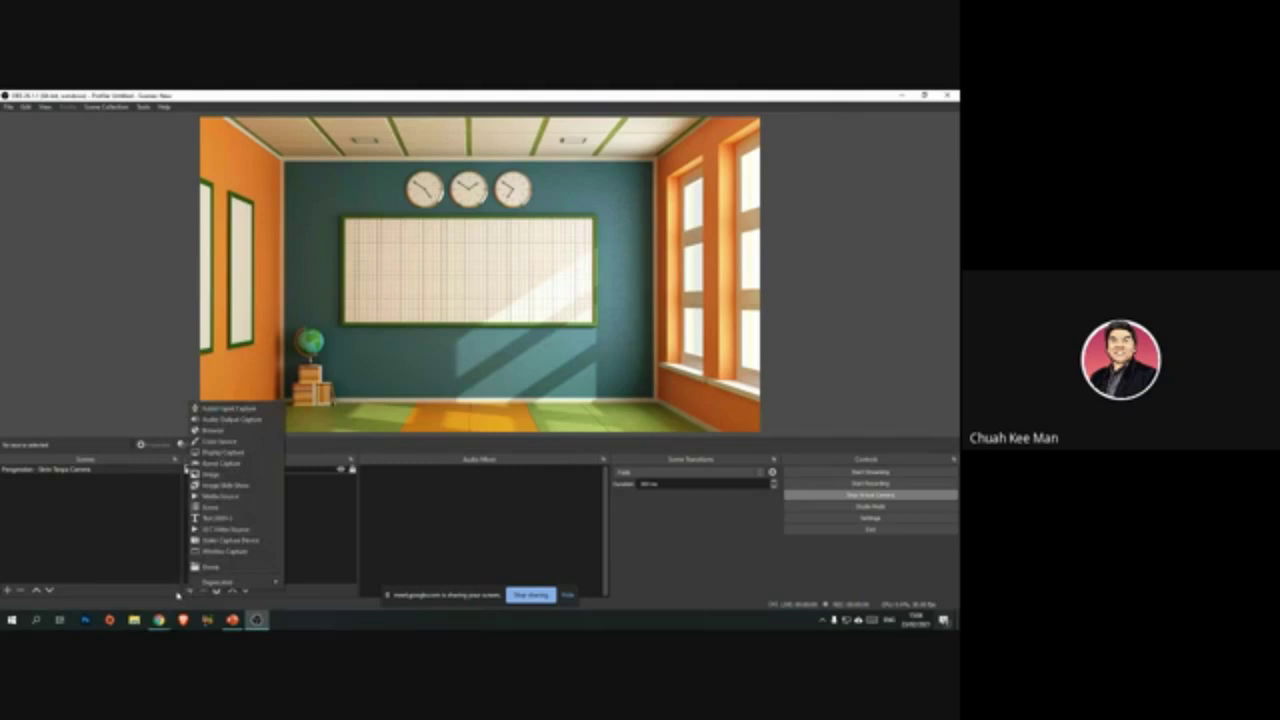
click(266, 542)
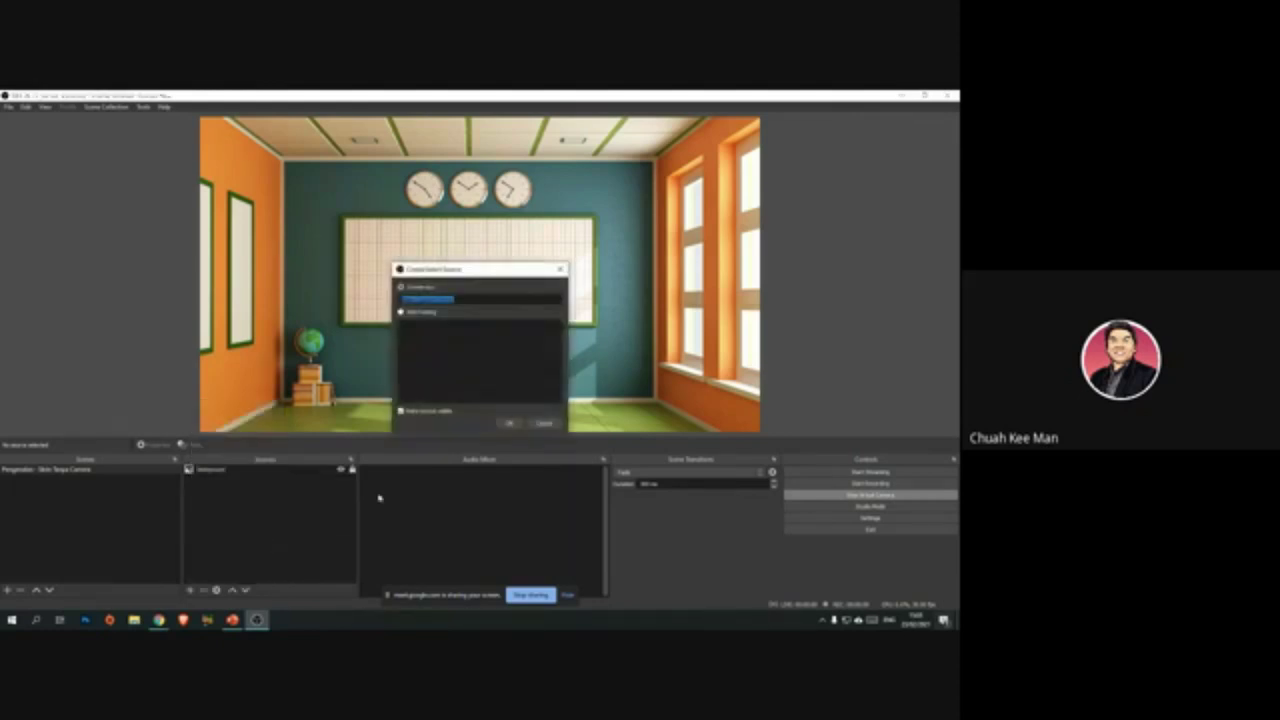
text(webcam)
click(509, 423)
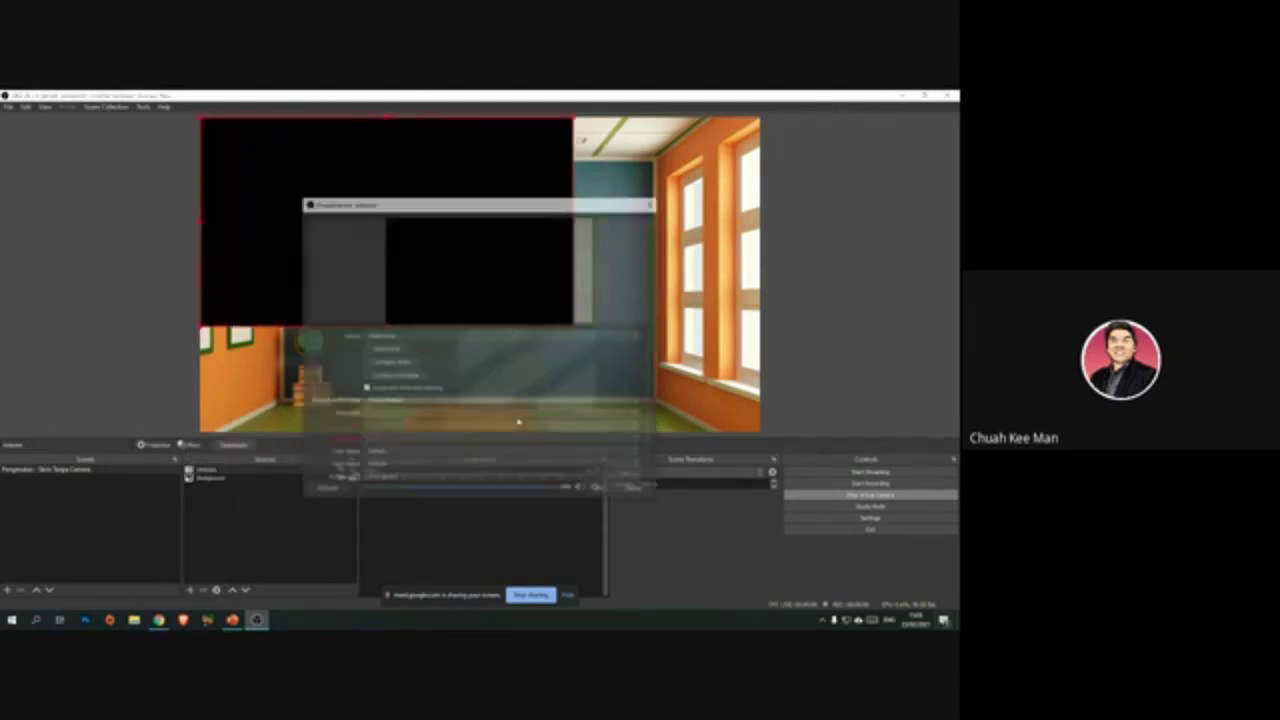
Step: Set the webcam source's device to Cam Link 4K, review its remaining properties, and accept them
click(528, 336)
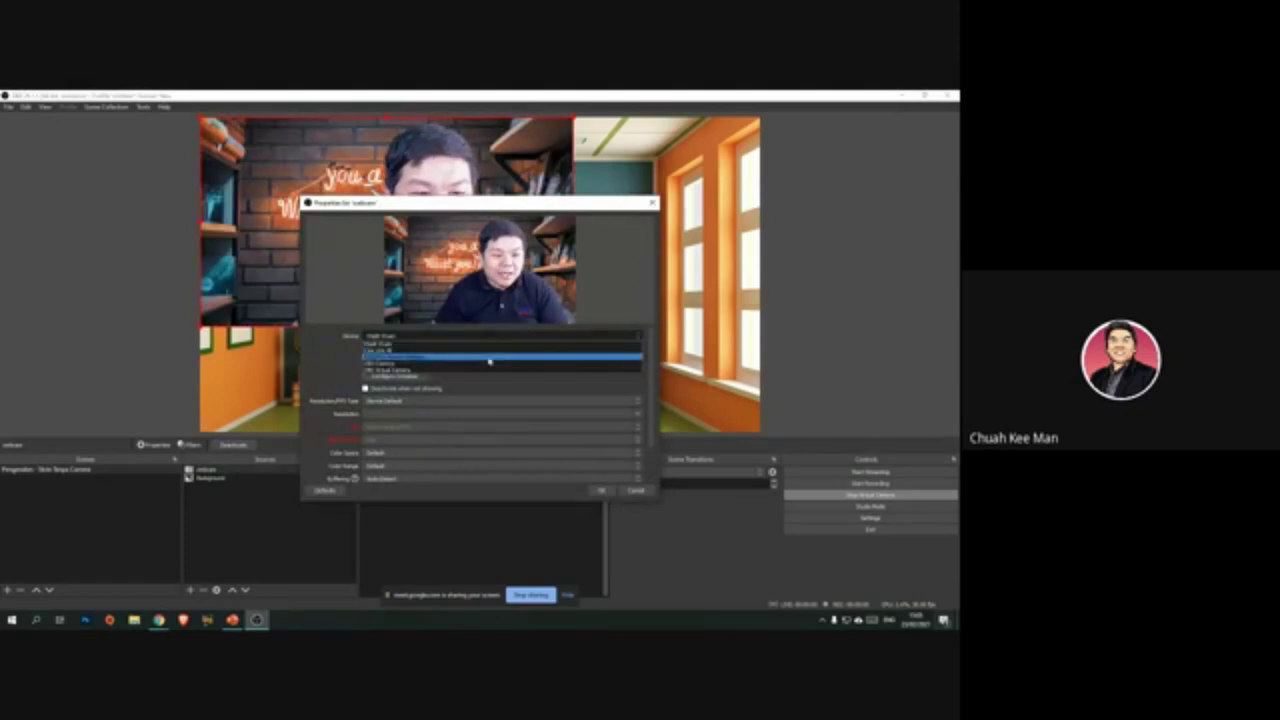
click(491, 354)
drag(560, 207, 281, 165)
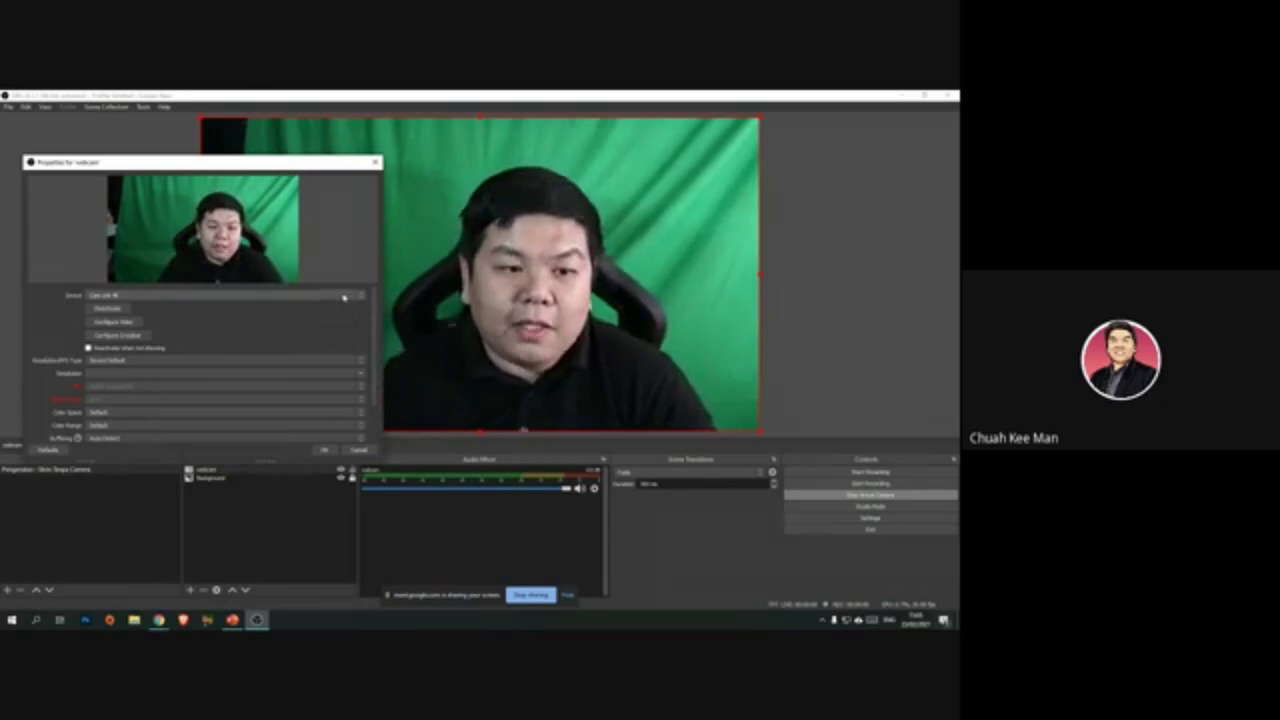
scroll(379, 397, down, 1)
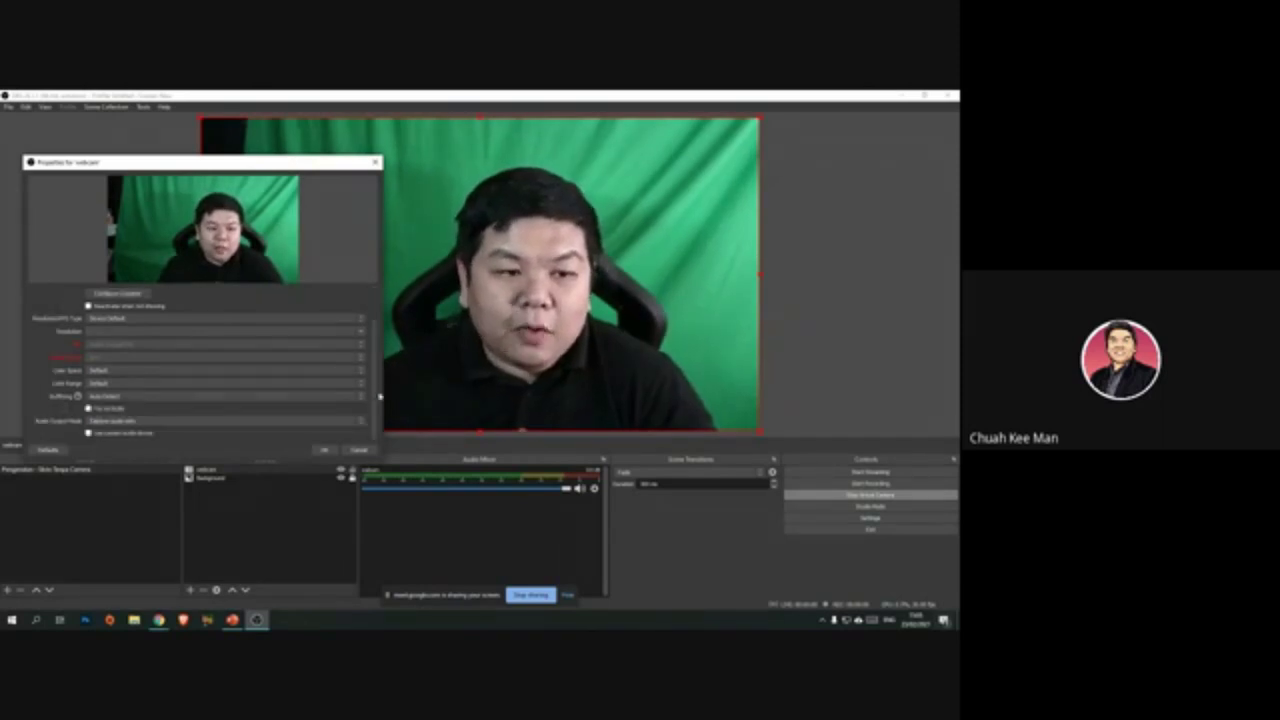
click(325, 451)
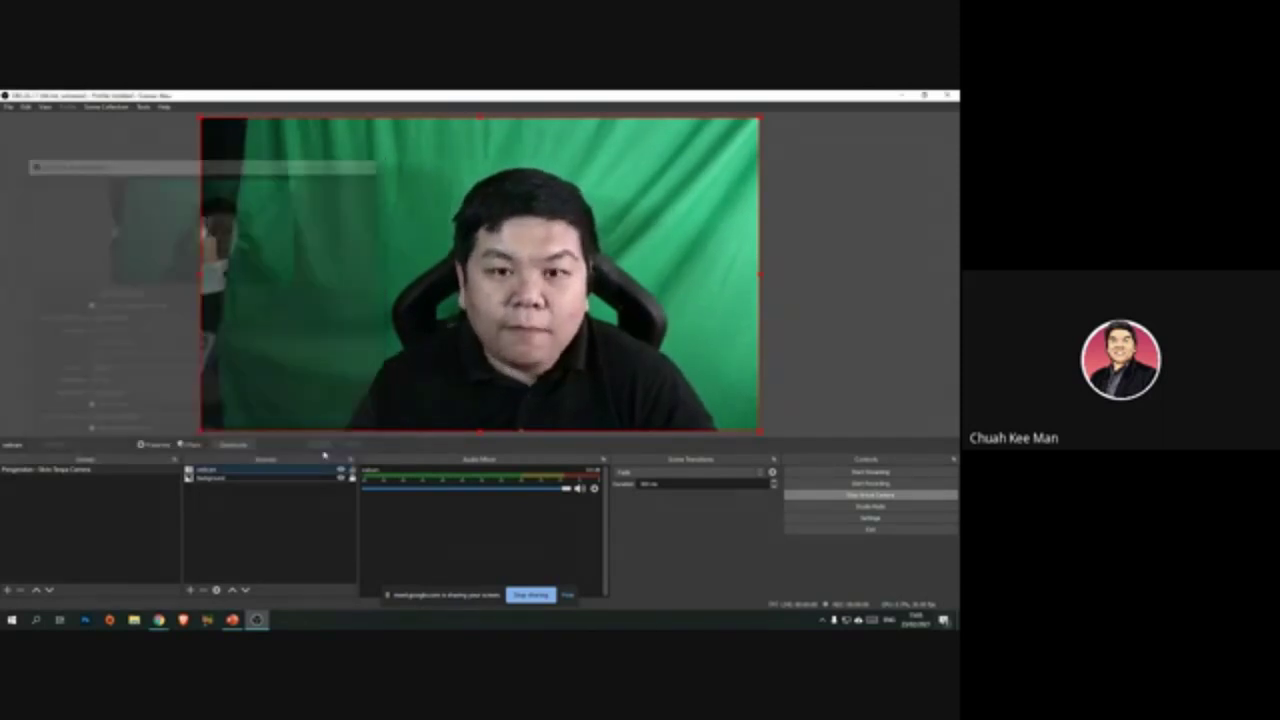
Step: Shrink the webcam picture to roughly a third of the canvas width and place it along the lower edge, right of centre
drag(760, 432, 369, 292)
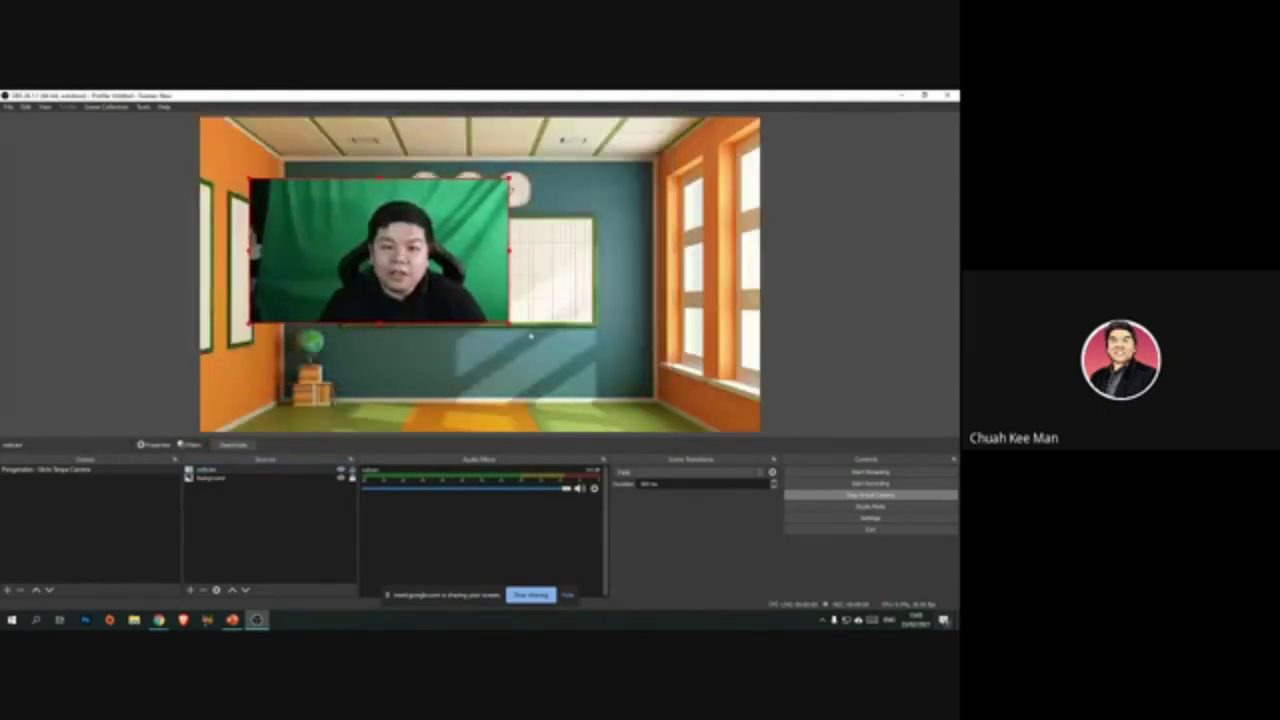
drag(509, 324, 460, 296)
drag(353, 237, 609, 373)
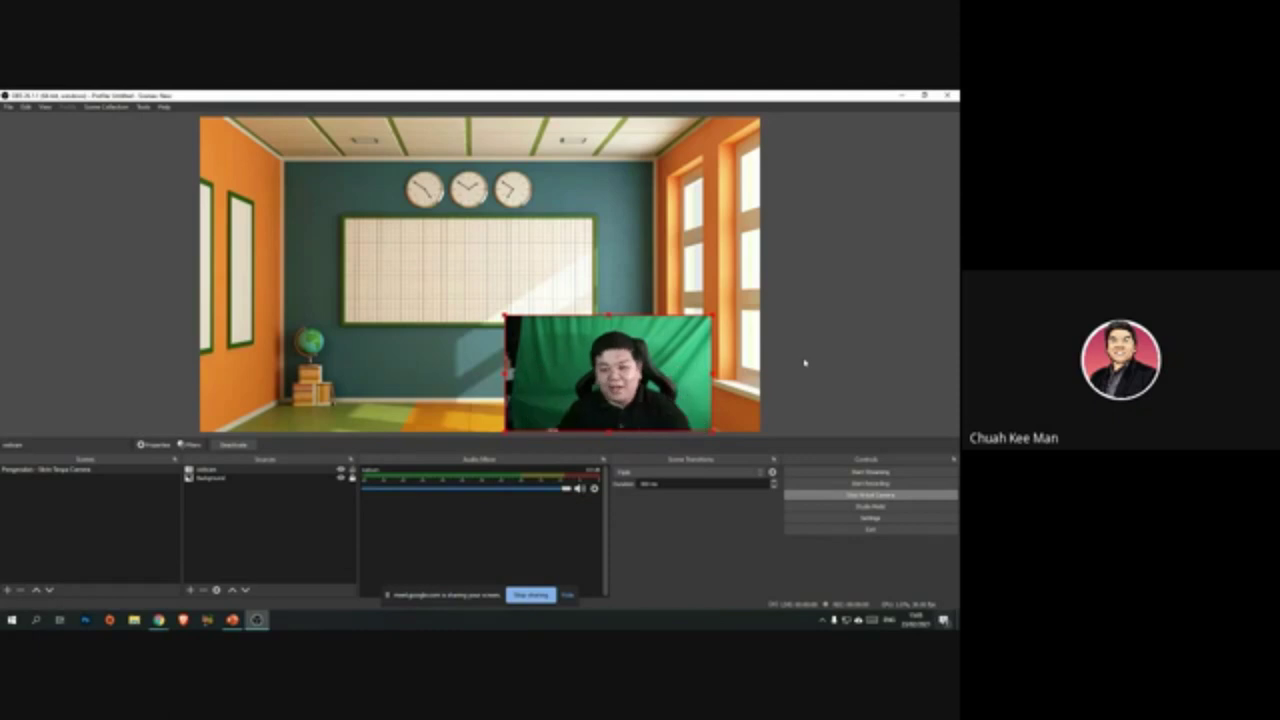
drag(559, 429, 542, 429)
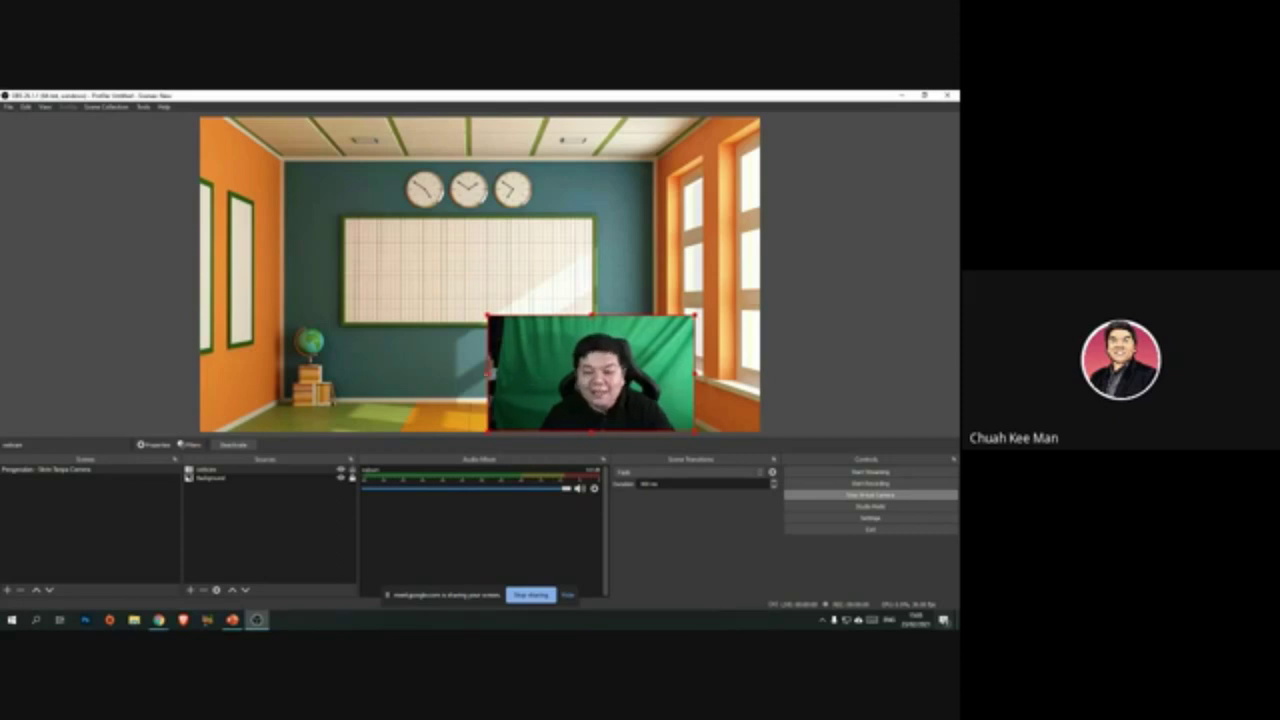
Step: Crop the left, top and right edges of the webcam picture closer around the presenter
drag(487, 373, 511, 373)
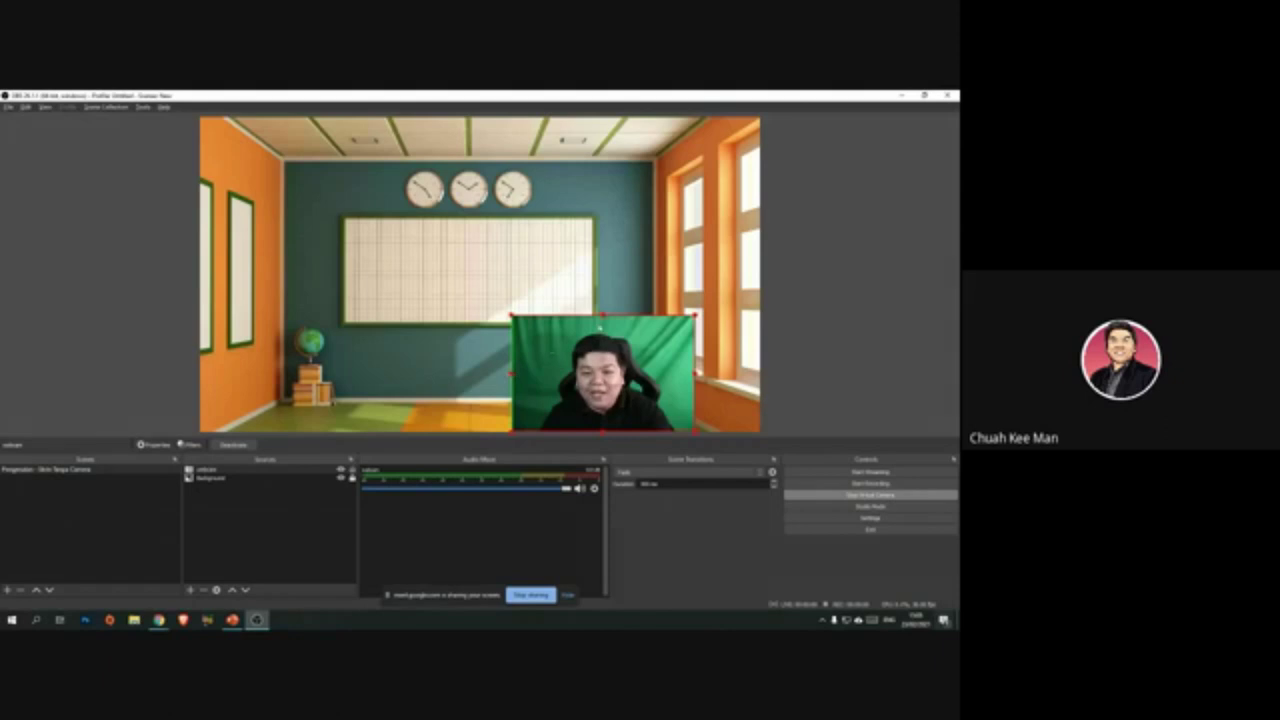
drag(603, 315, 603, 325)
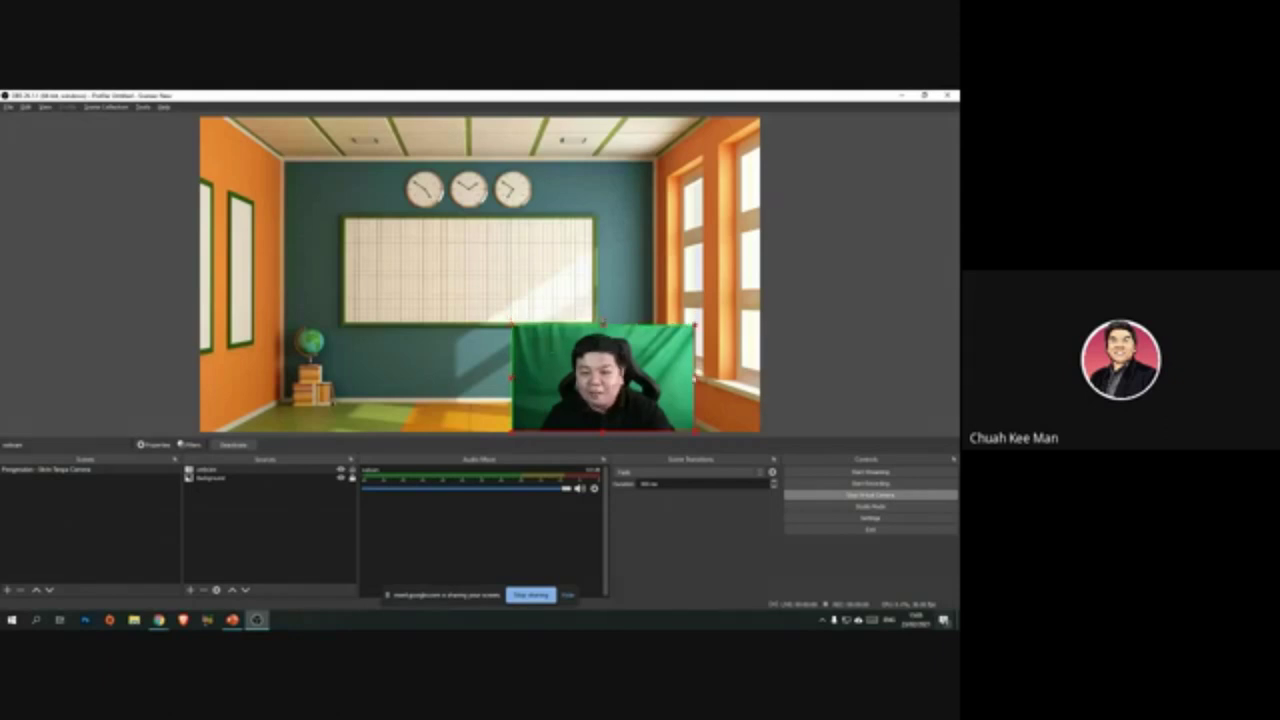
drag(694, 377, 682, 377)
click(817, 360)
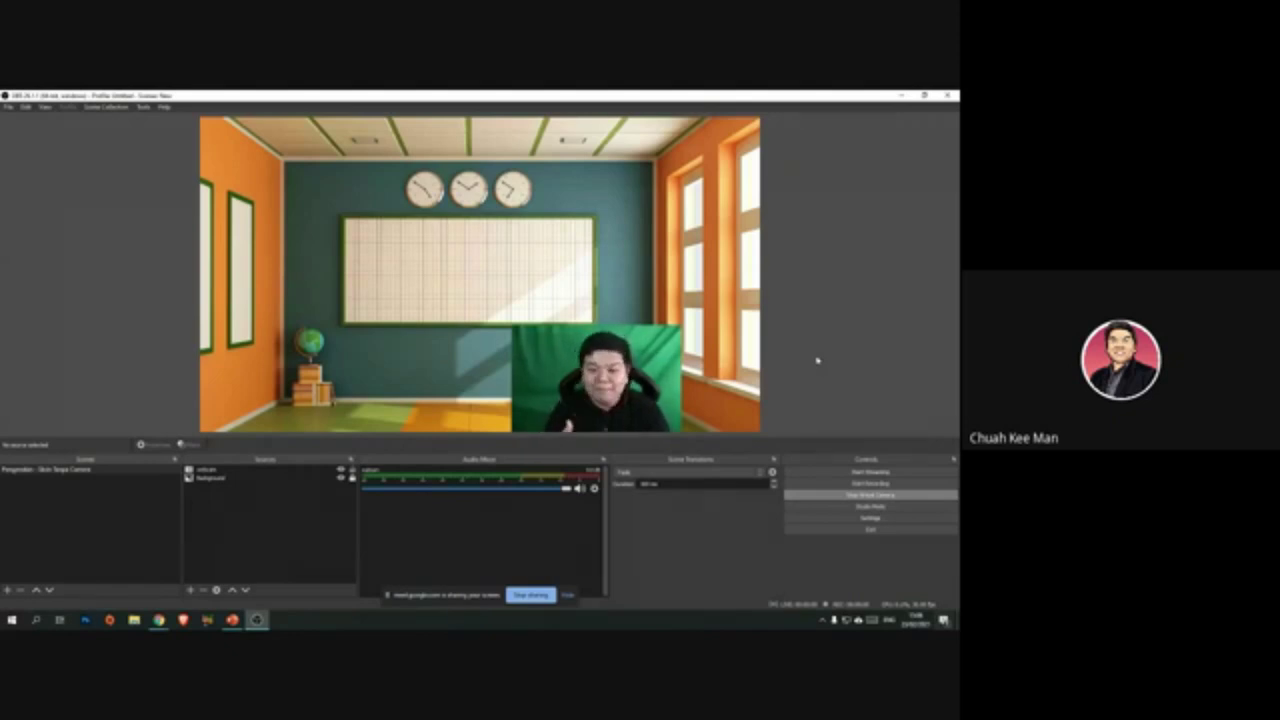
Step: Try the webcam picture at both sides of the classroom, then place it at the bottom centre below the whiteboard
drag(660, 370, 699, 330)
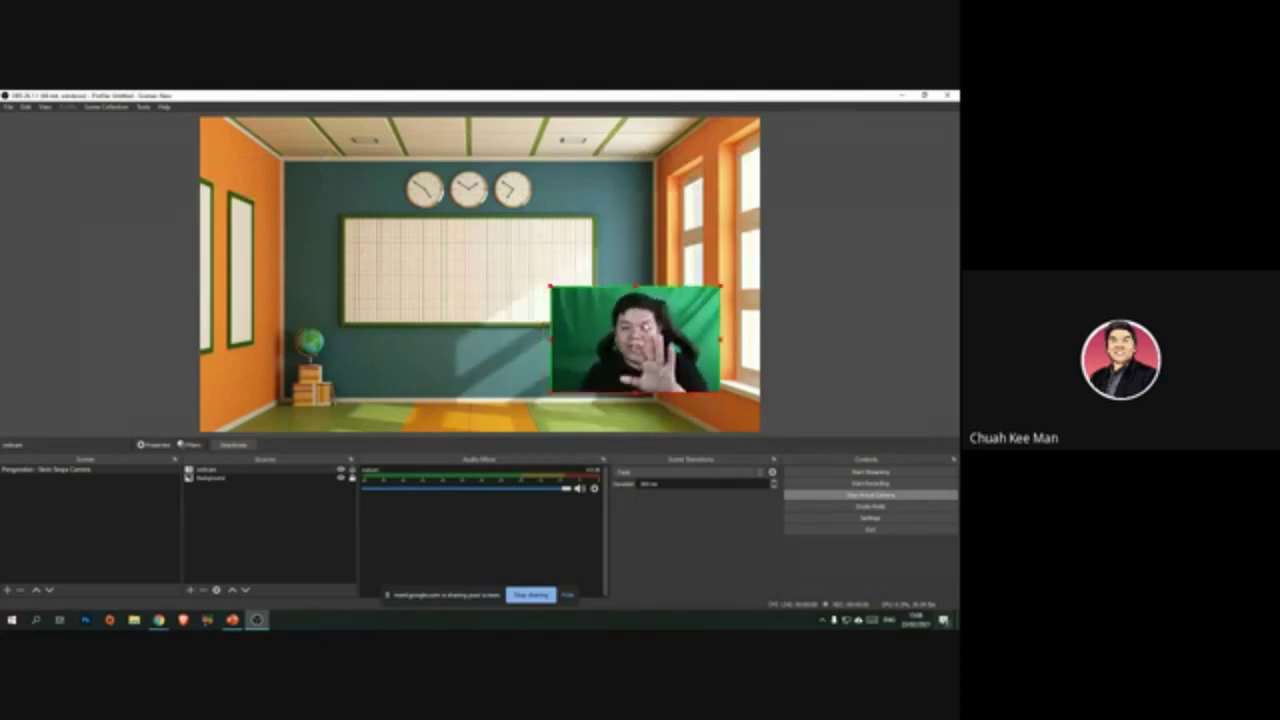
drag(608, 349, 320, 380)
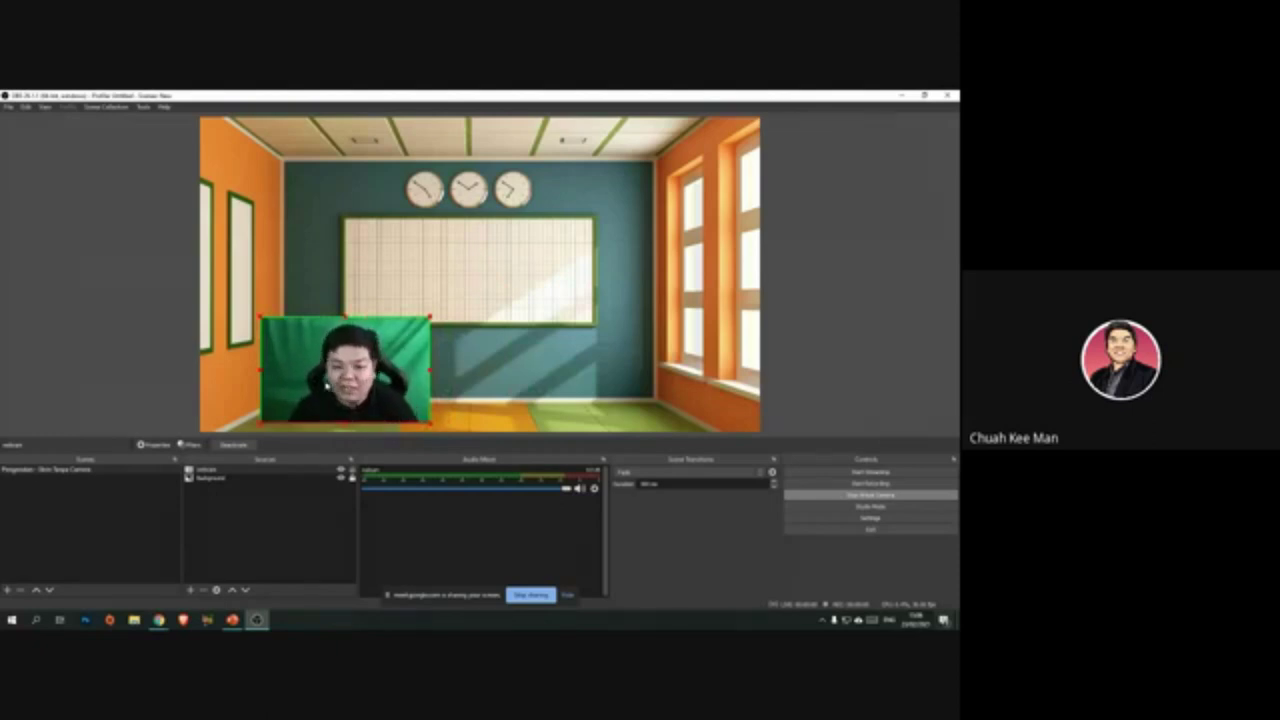
drag(325, 387, 460, 388)
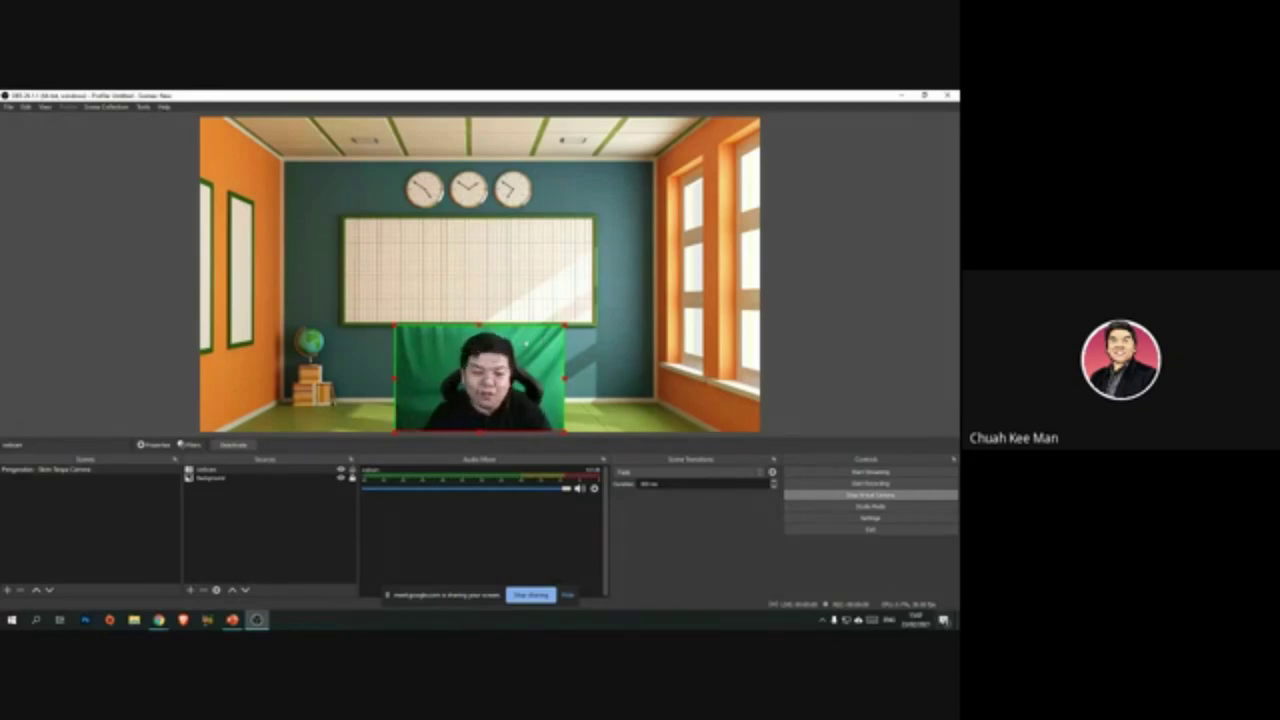
Step: Open the webcam source's filters, shrink and reposition the filters window beside the webcam picture, and close it
right_click(213, 471)
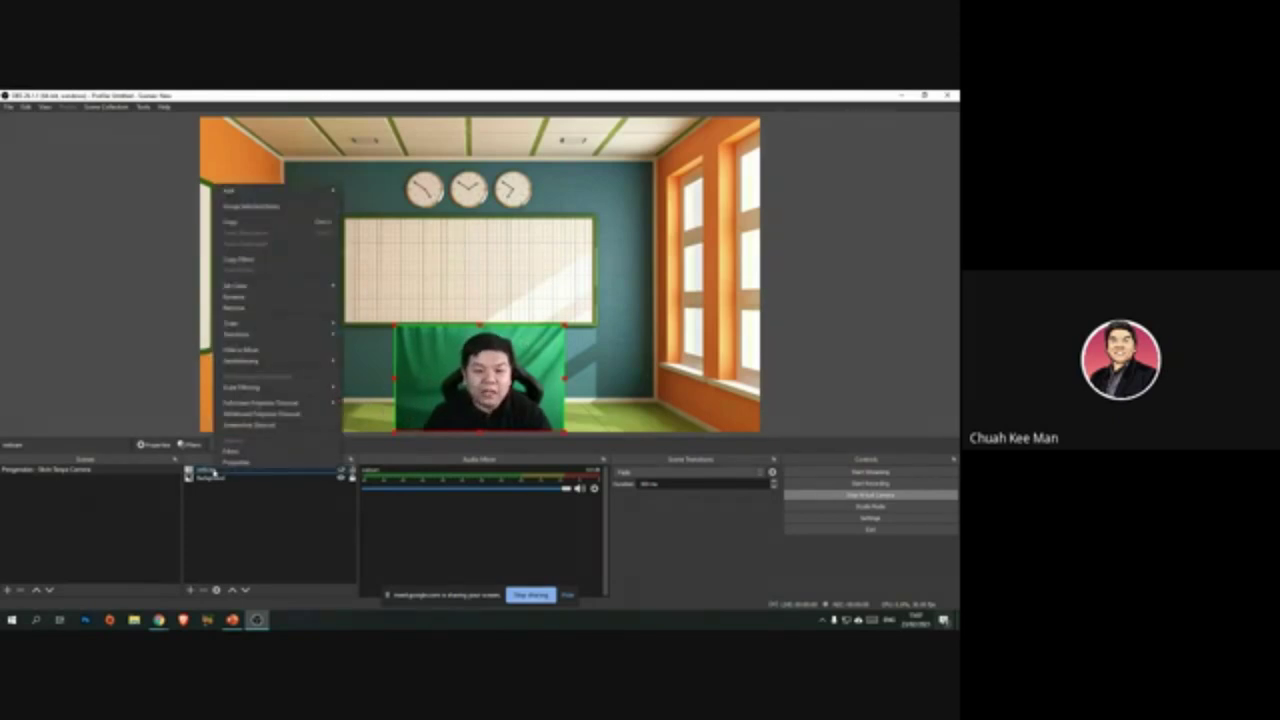
click(230, 452)
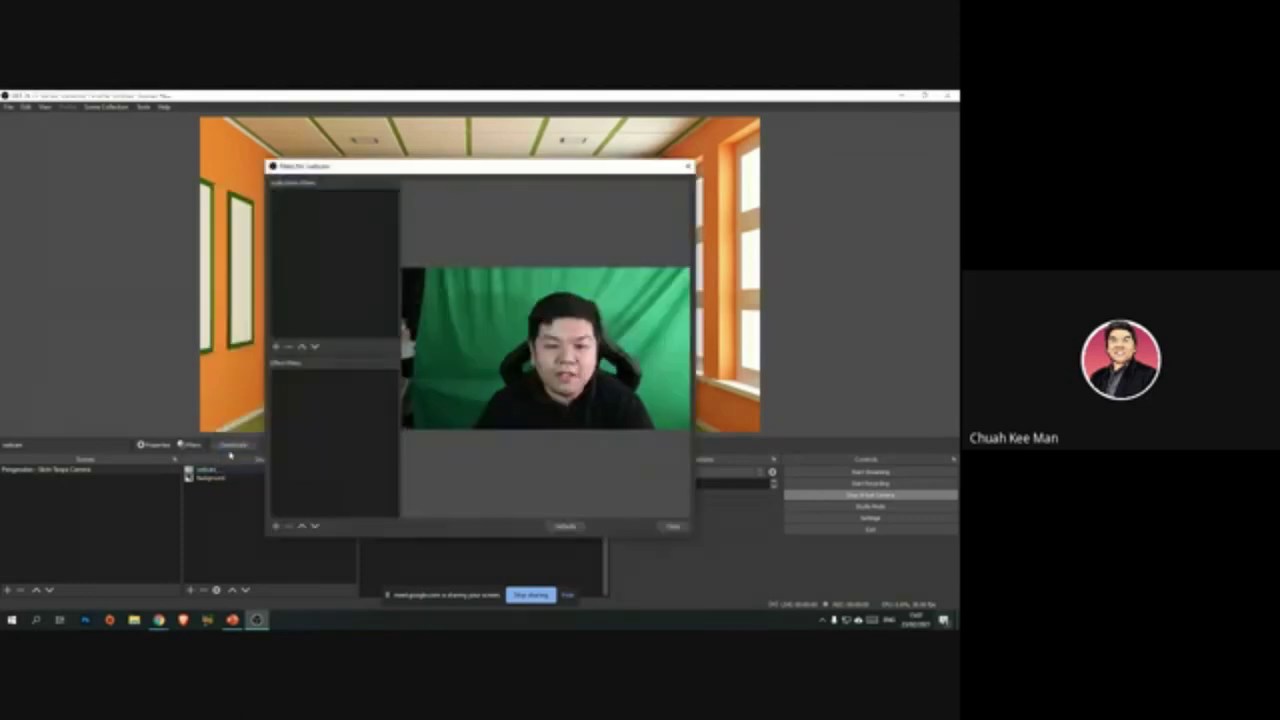
drag(431, 171, 114, 158)
drag(365, 519, 204, 418)
drag(129, 166, 314, 173)
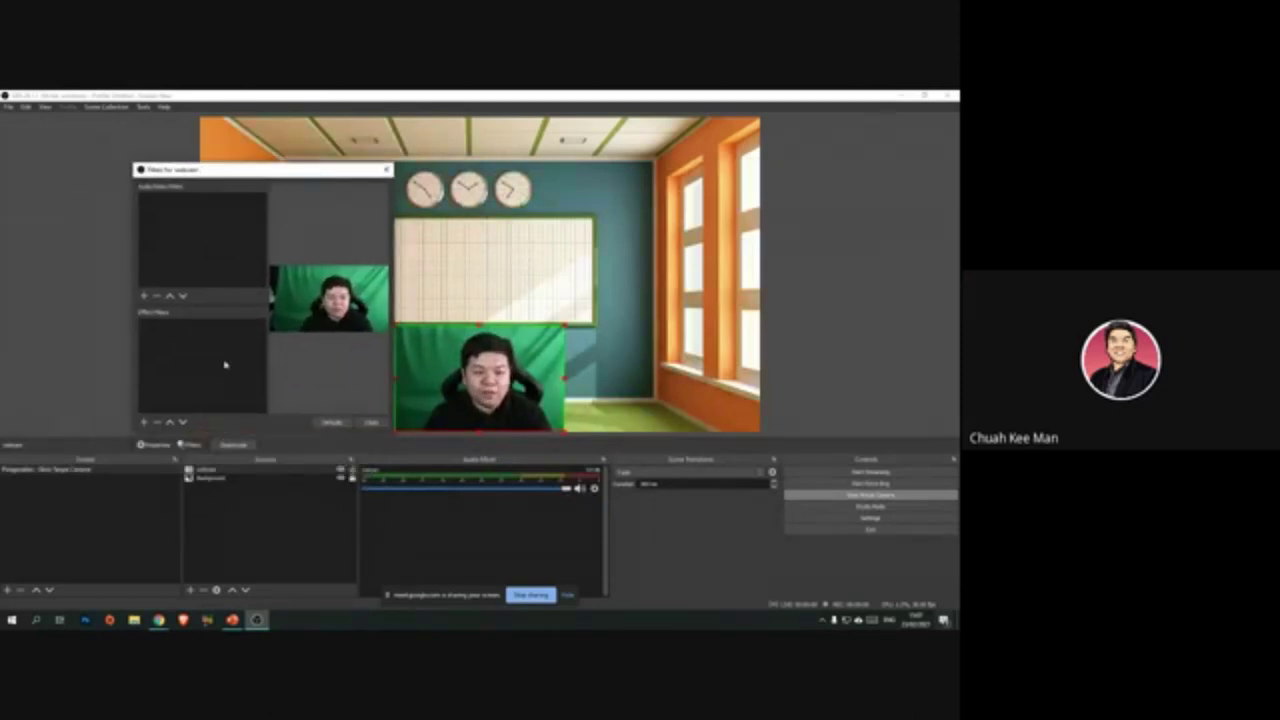
click(370, 422)
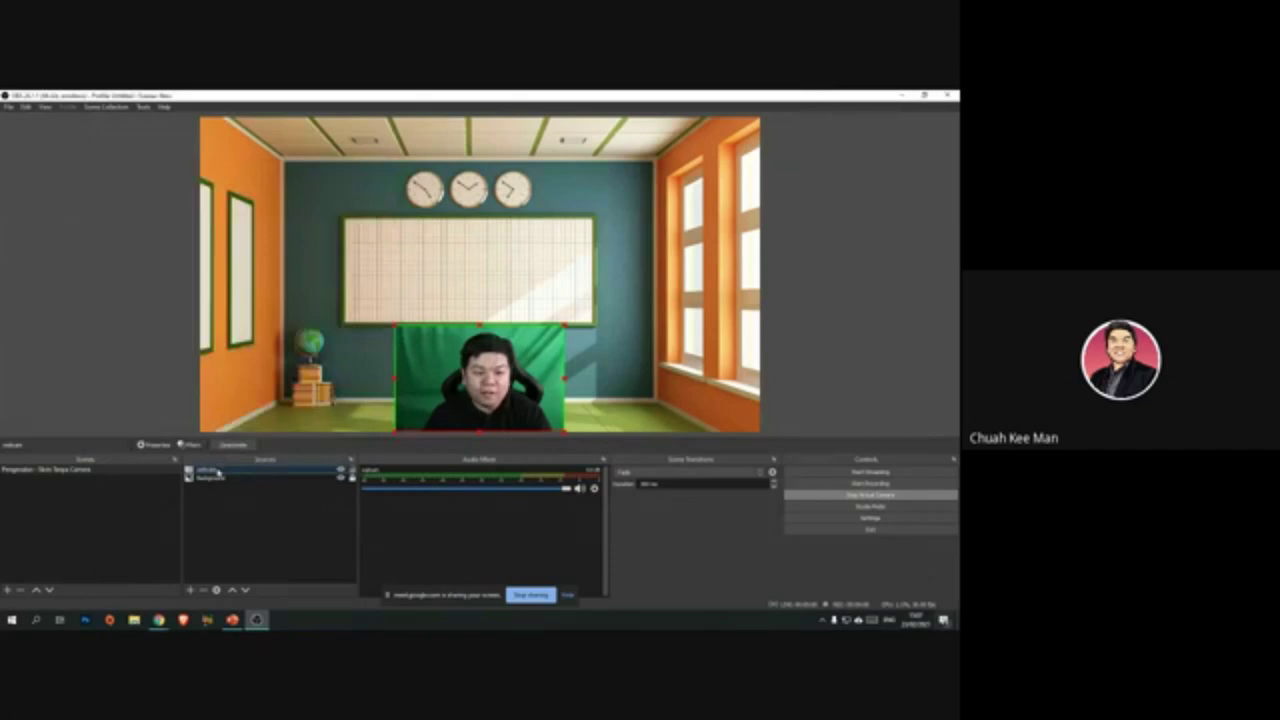
Step: Add a Chroma Key effect filter with its default name to the webcam source, with the filters window reduced beside the webcam picture
right_click(221, 467)
click(240, 458)
drag(467, 177, 257, 183)
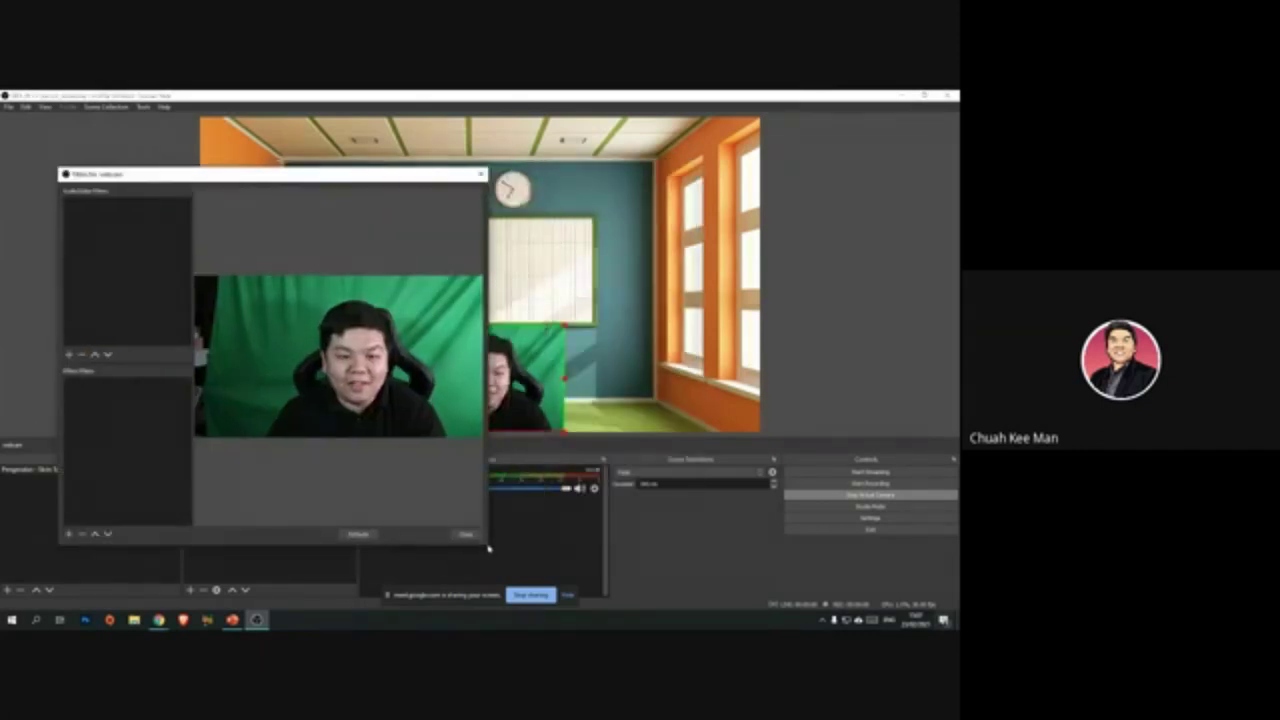
drag(485, 553, 364, 470)
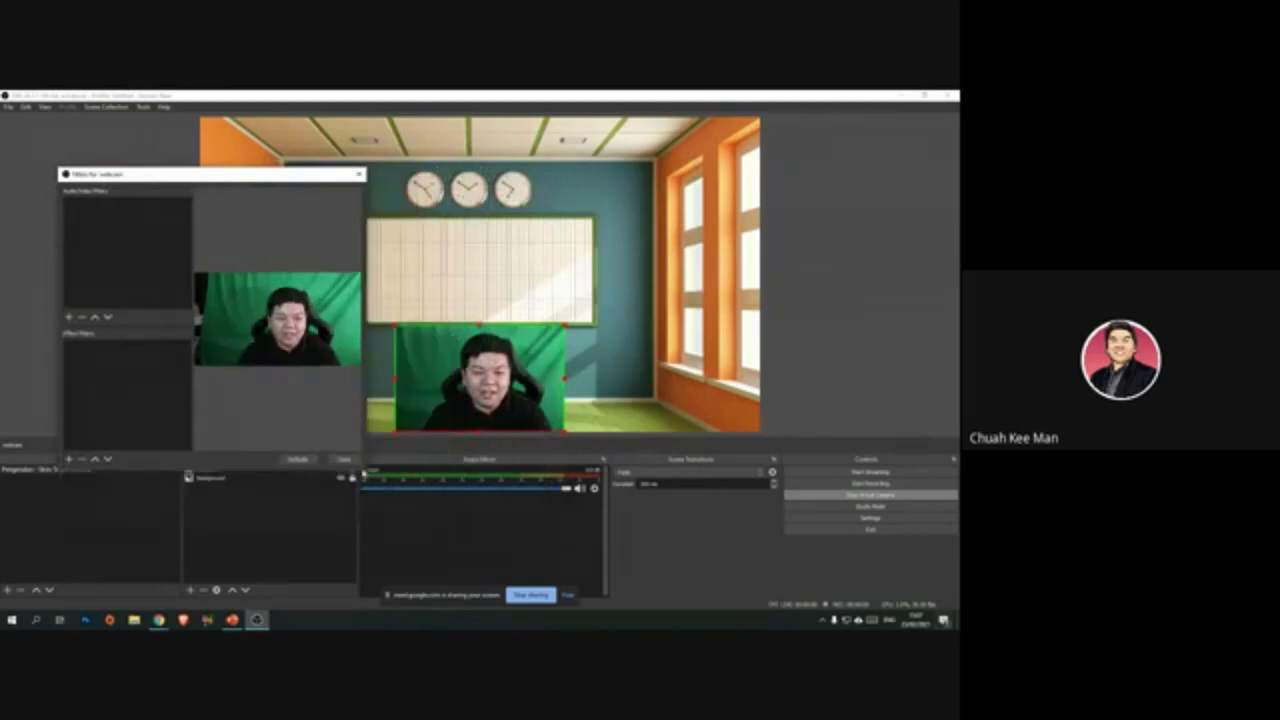
click(68, 458)
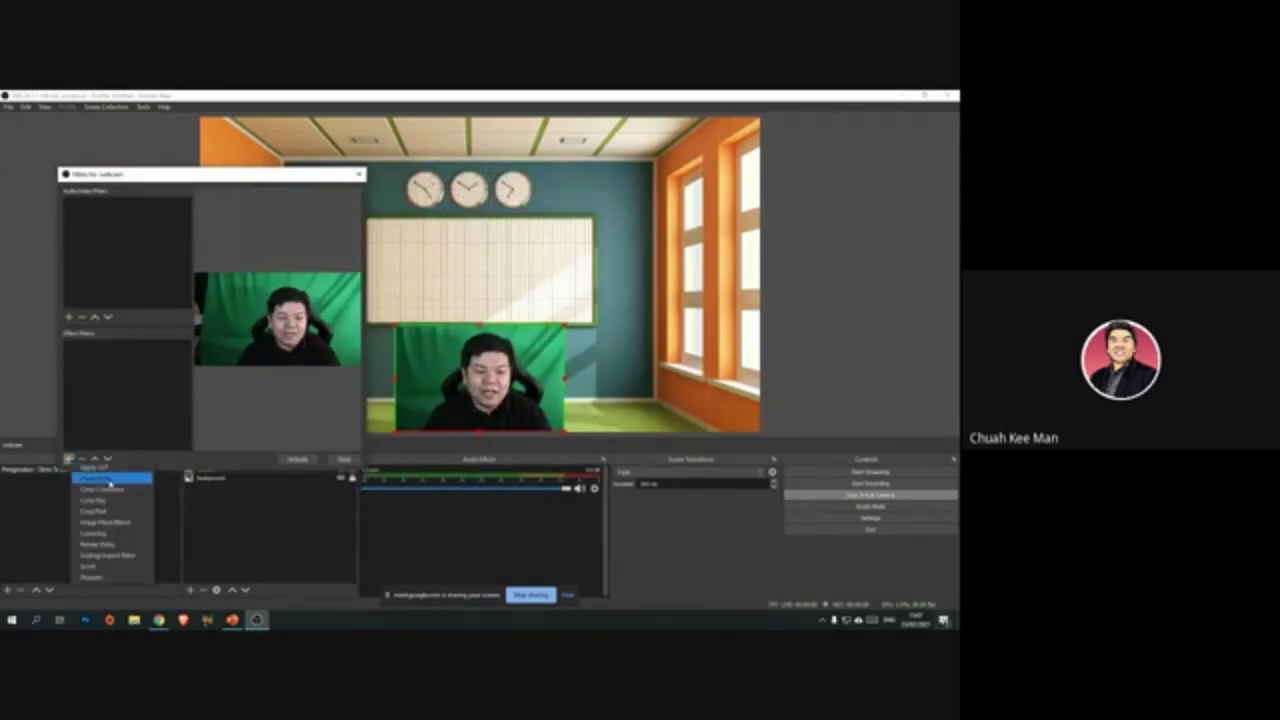
click(110, 484)
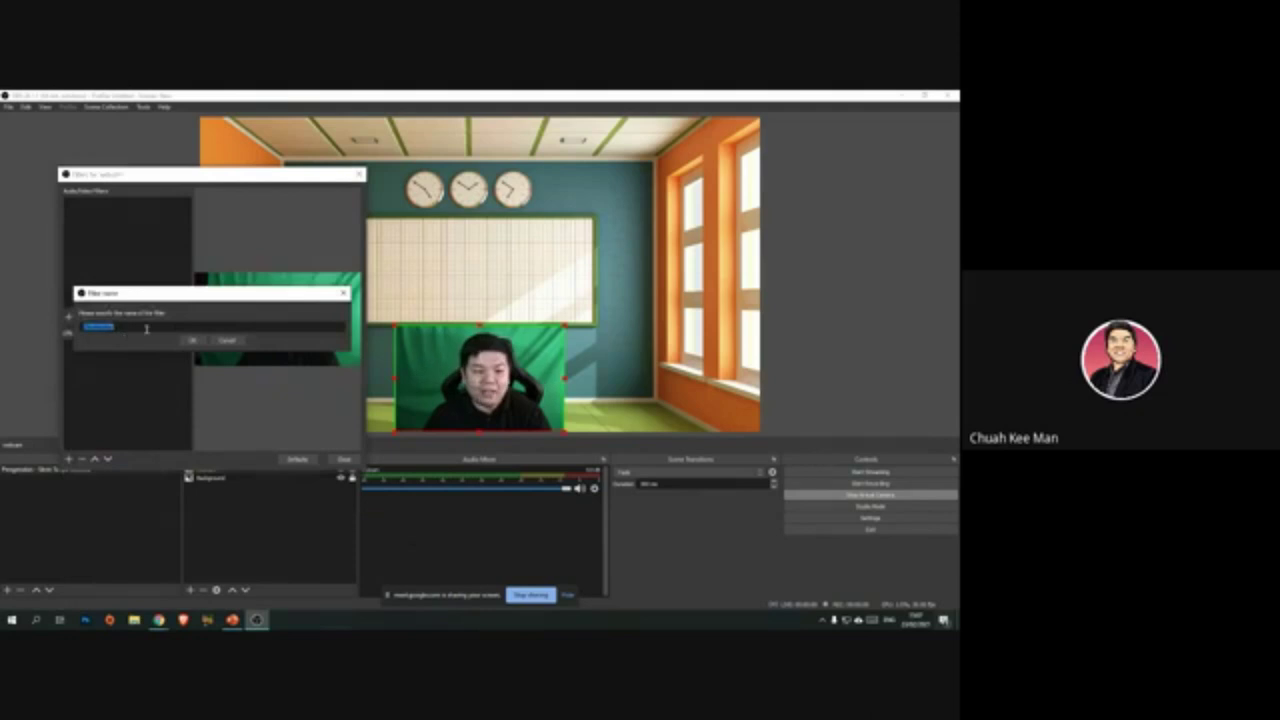
click(194, 342)
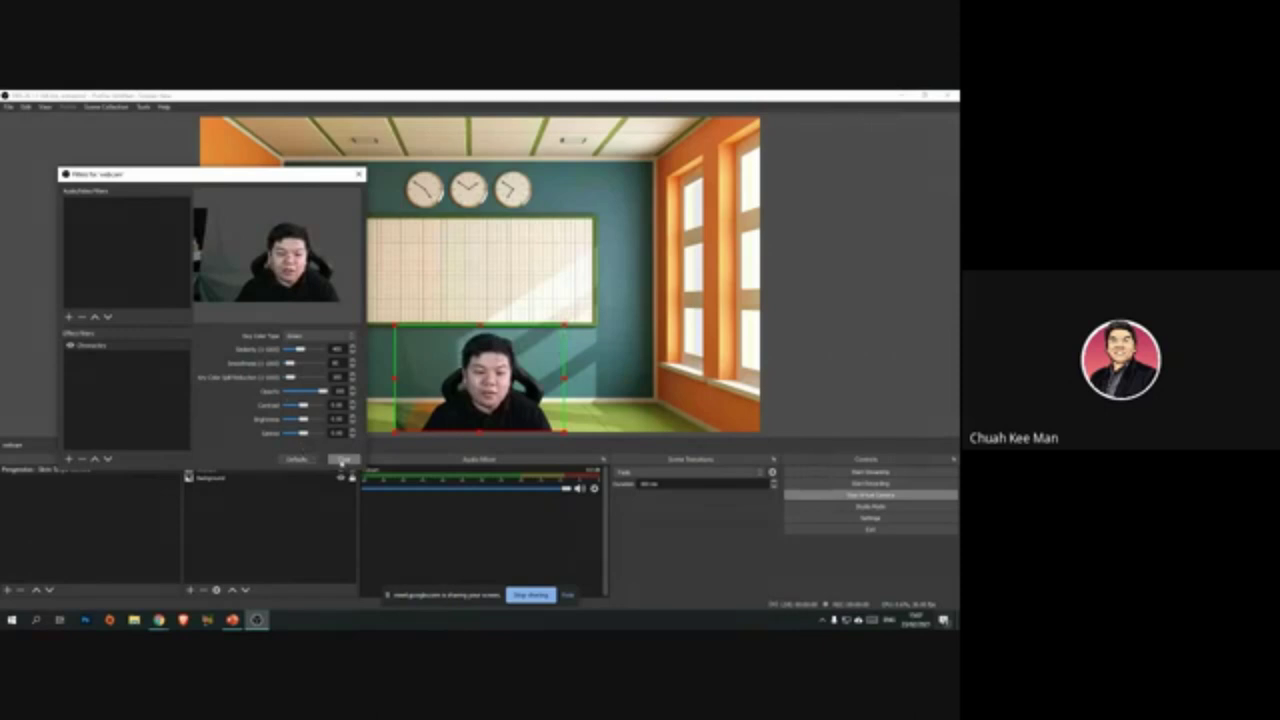
Step: Keep the key colour at Green, raise the Chroma Key's similarity and contrast slightly, and close the webcam filters
drag(280, 177, 240, 186)
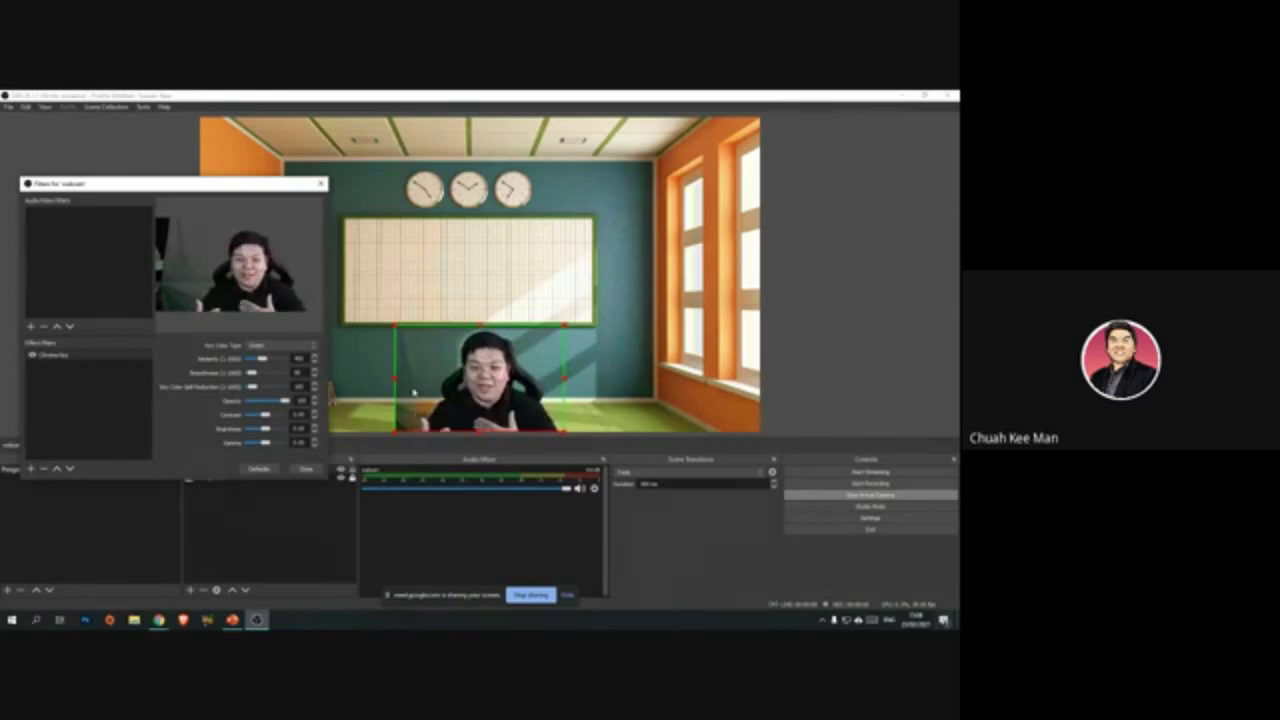
click(282, 345)
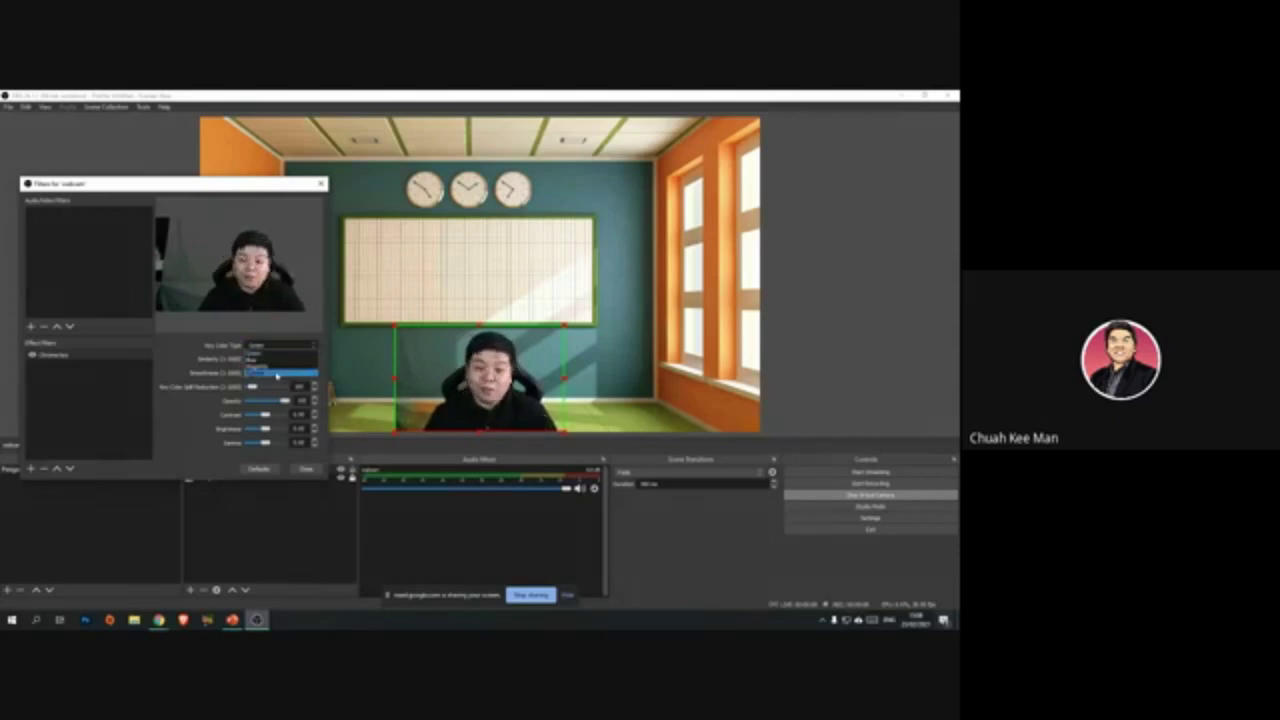
click(301, 402)
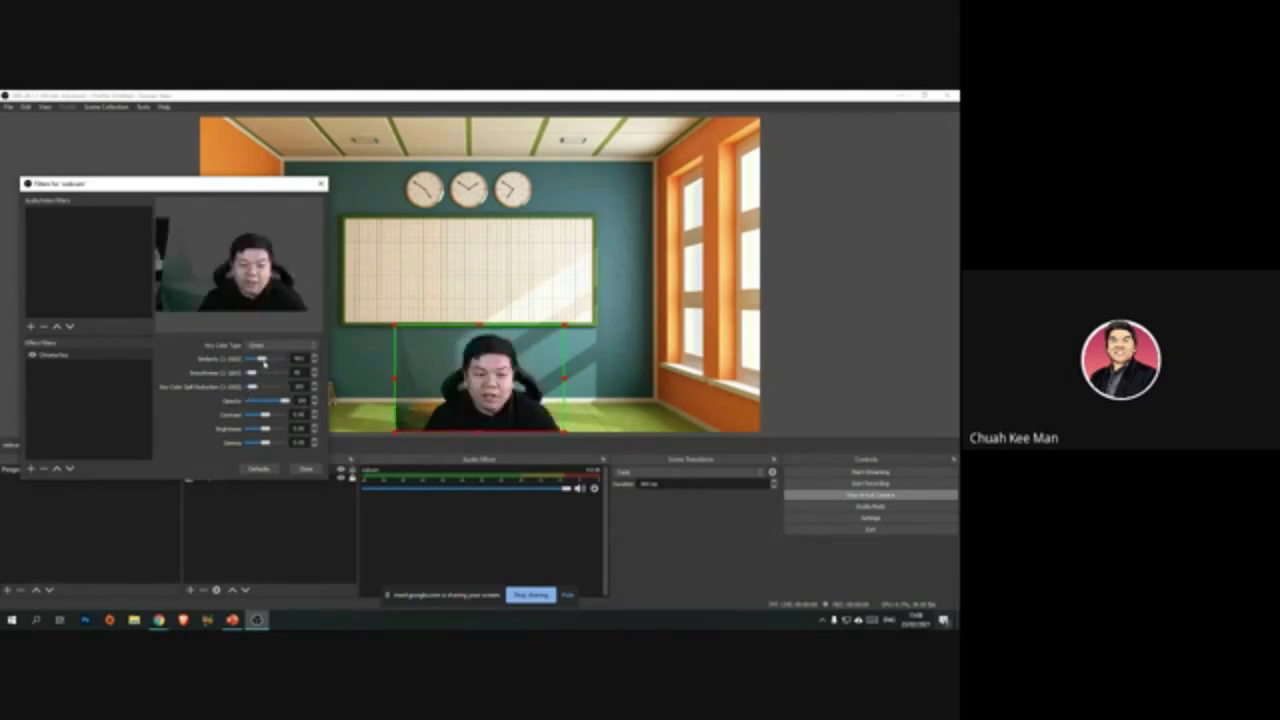
drag(265, 363, 265, 363)
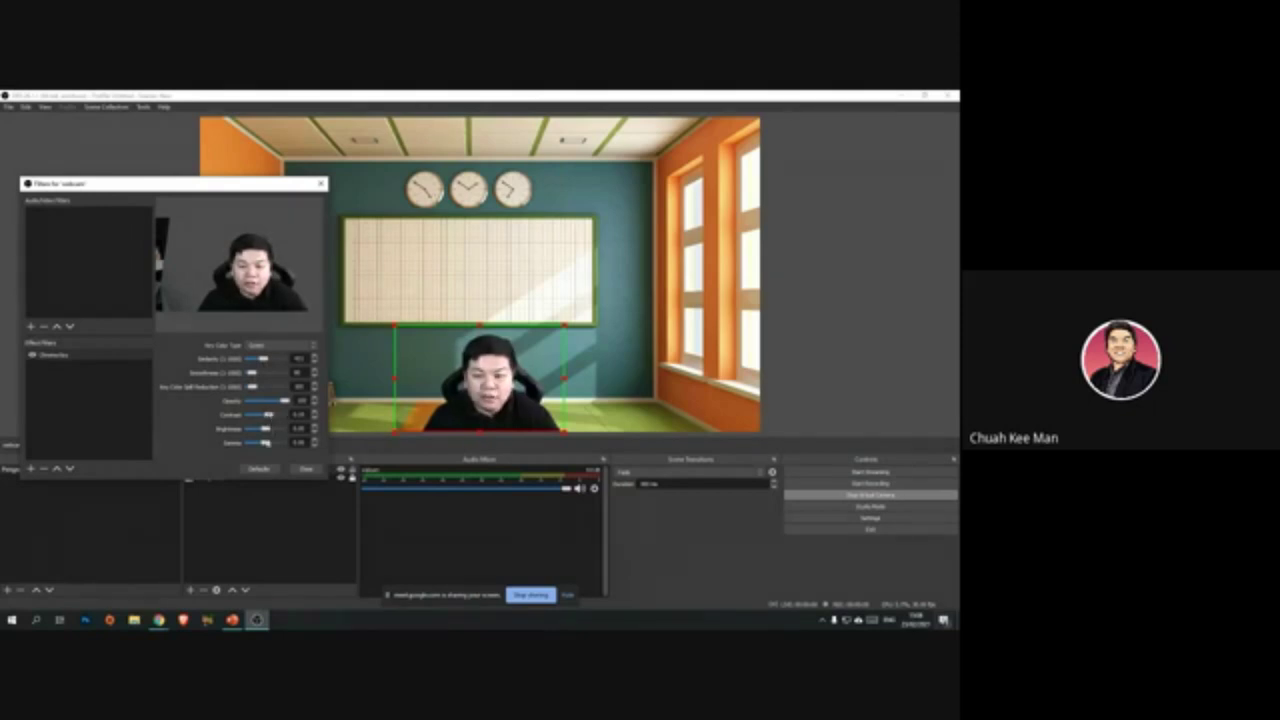
click(305, 469)
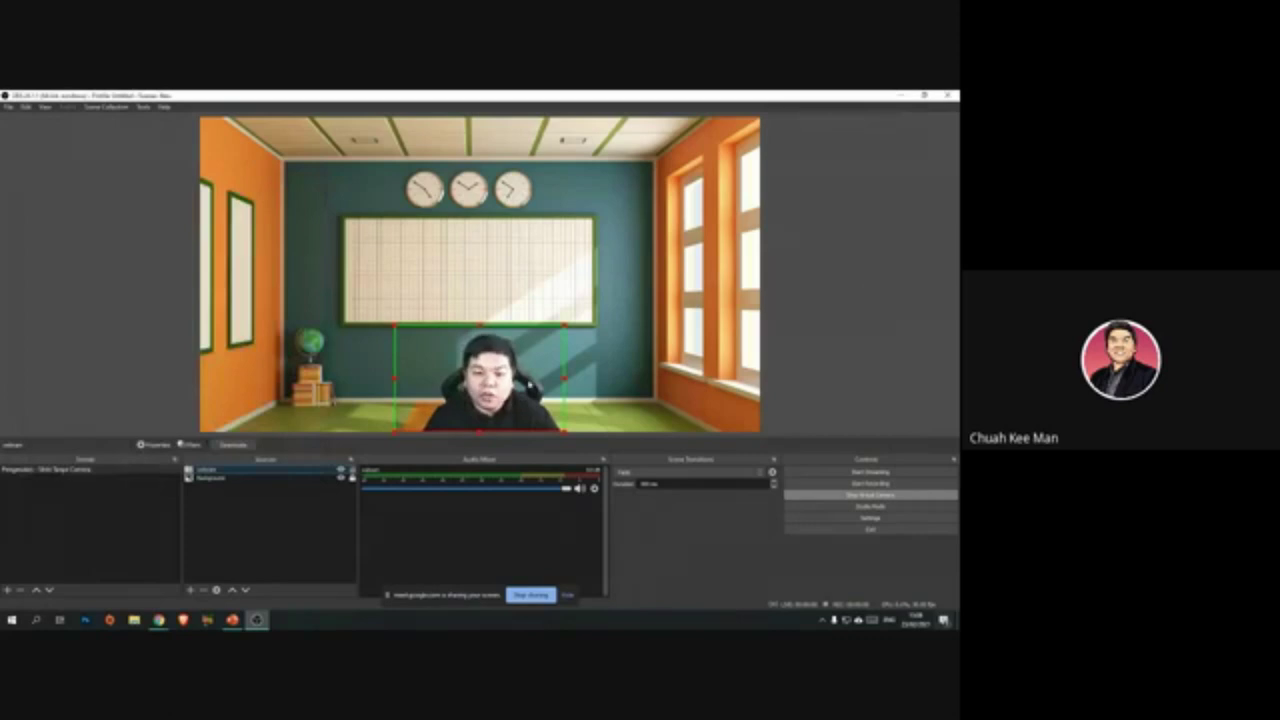
Step: Enlarge the keyed webcam picture to nearly half the canvas width and place it in the canvas's lower-right corner
drag(565, 326, 650, 271)
click(857, 277)
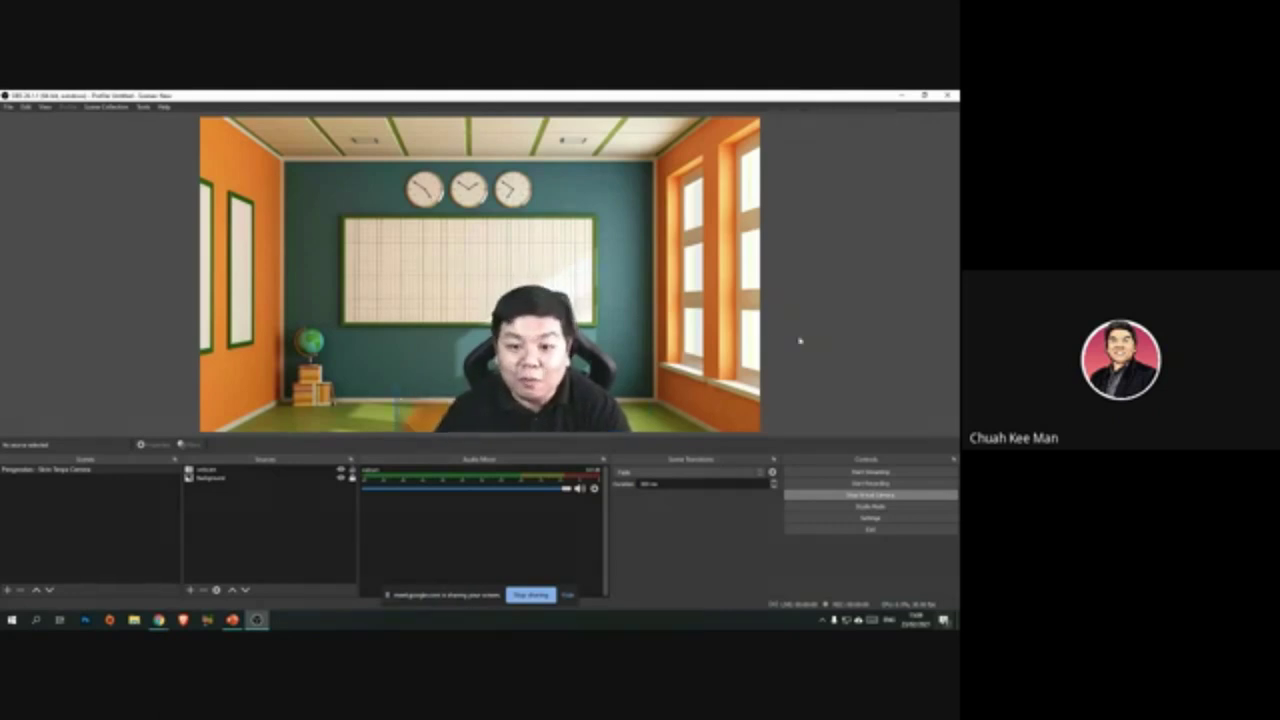
click(207, 469)
drag(451, 406, 556, 406)
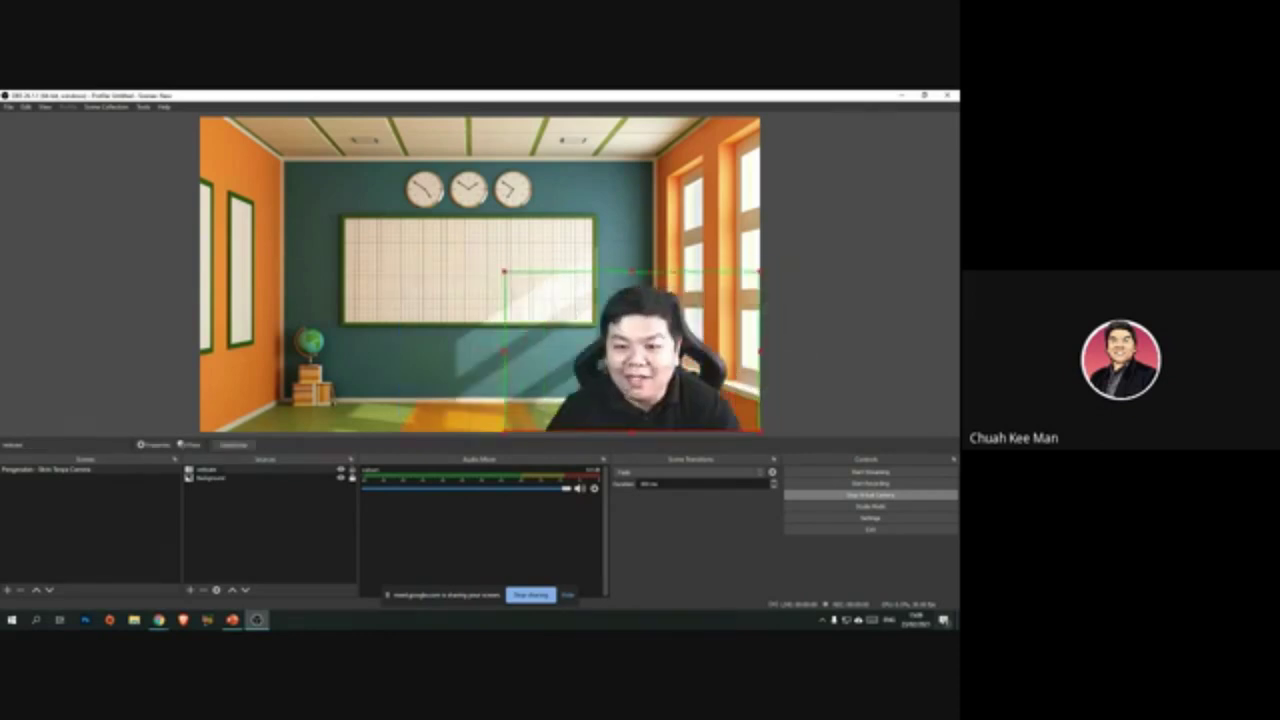
click(801, 328)
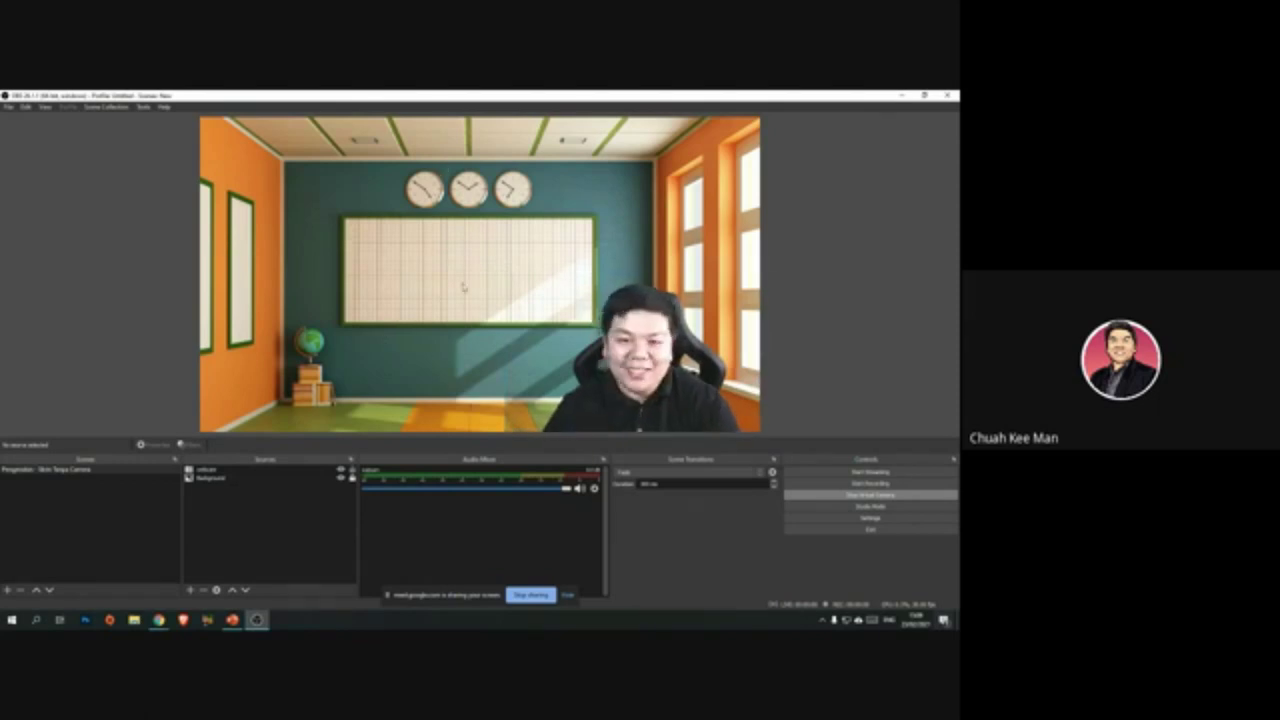
click(229, 544)
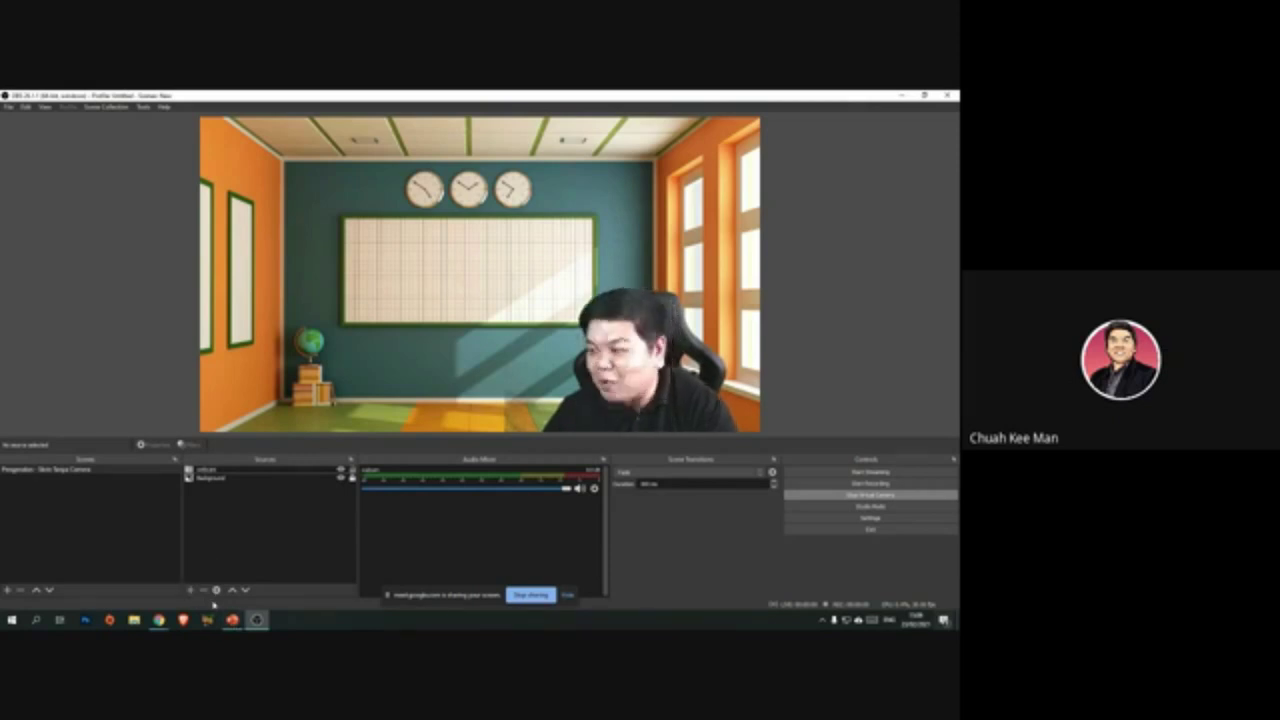
Step: Switch to PowerPoint, set the slide show to be browsed by an individual in a window, and start it
click(232, 620)
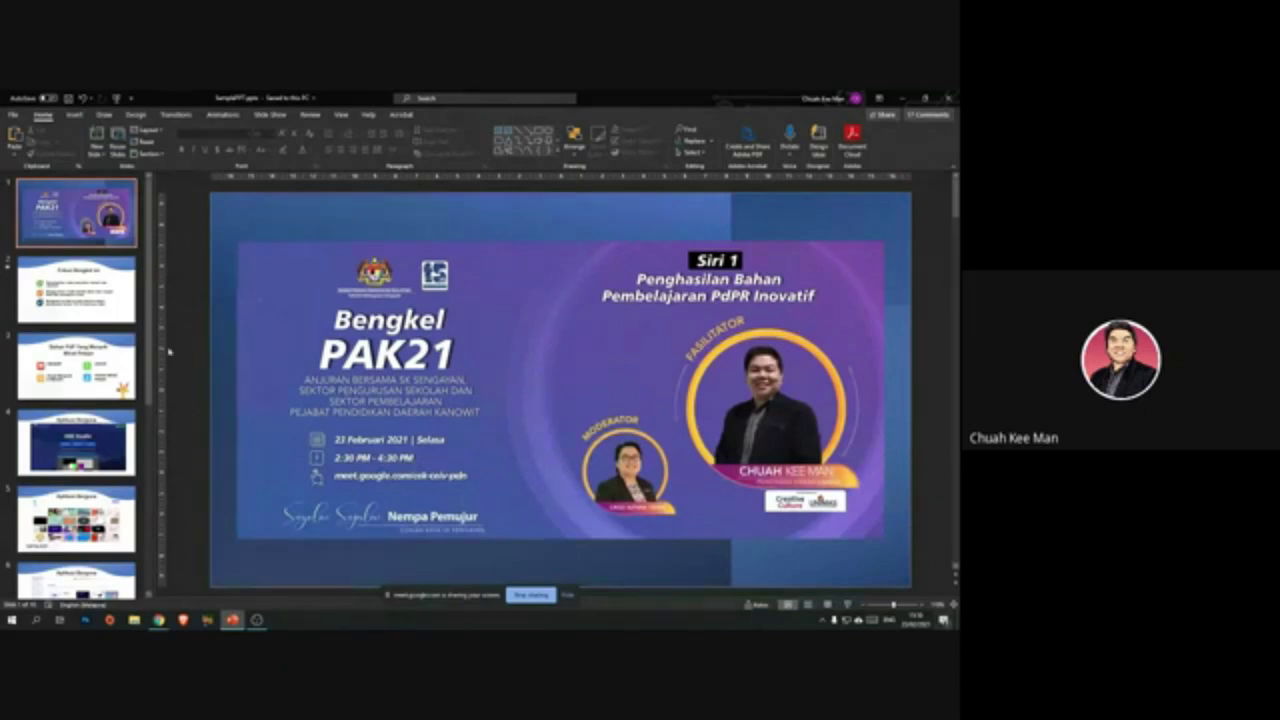
click(265, 116)
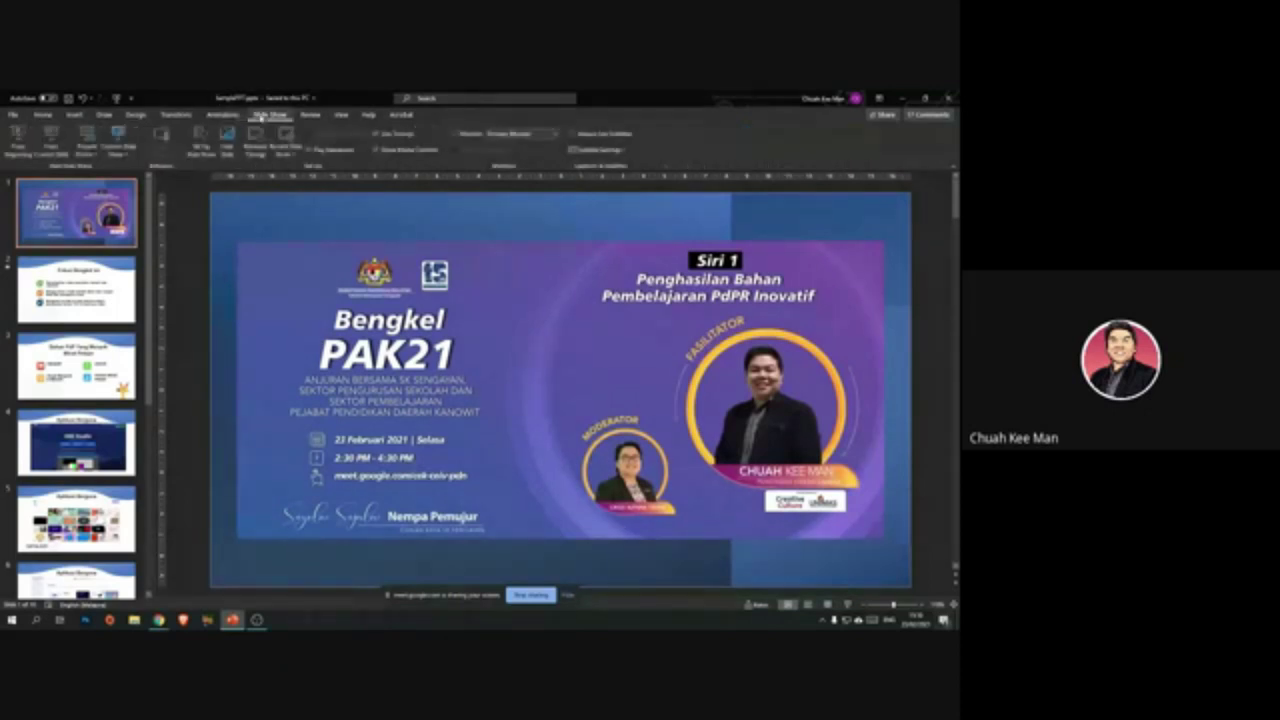
click(202, 140)
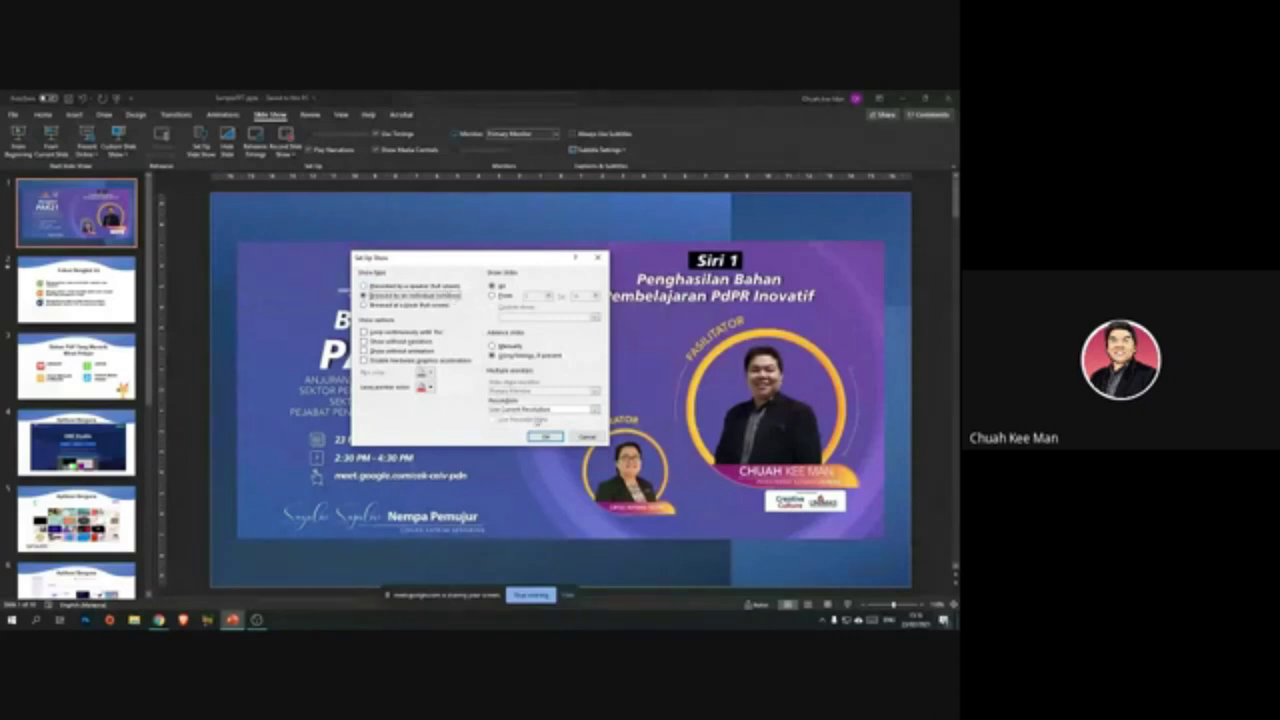
click(543, 438)
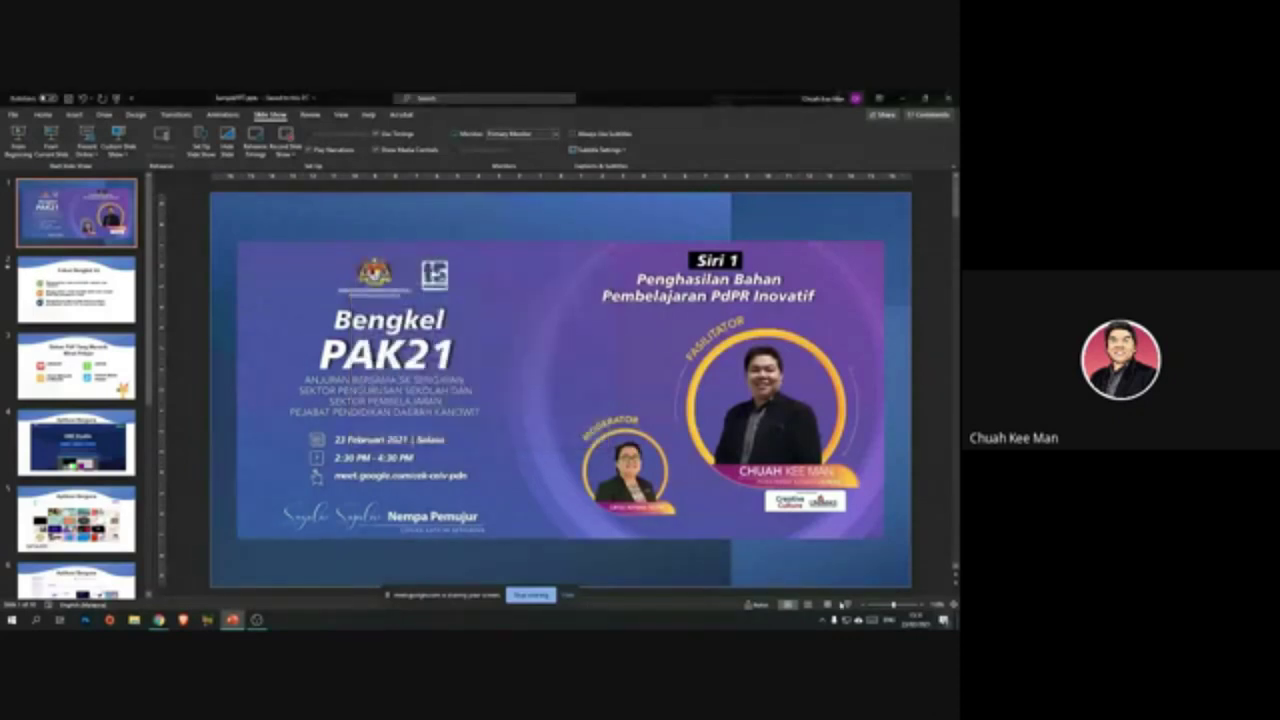
click(848, 606)
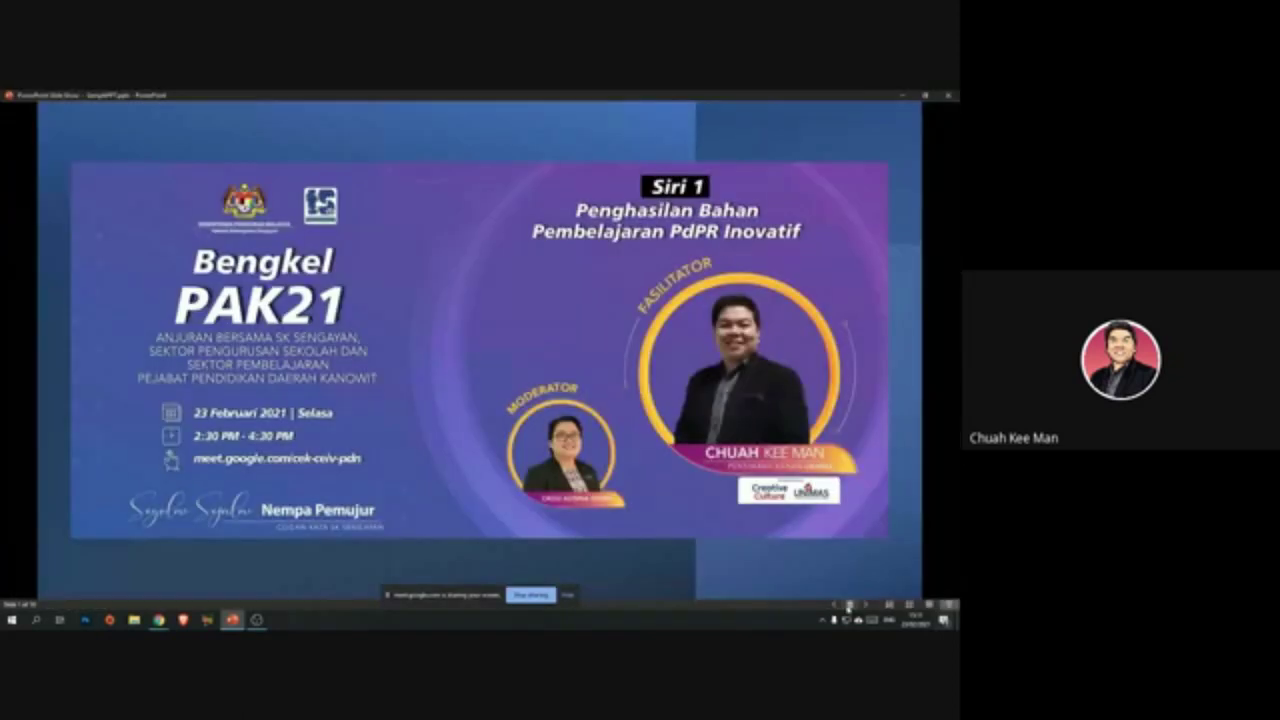
Step: Take the slide show window out of full size and fit it into roughly the left half of the desktop
drag(799, 95, 520, 140)
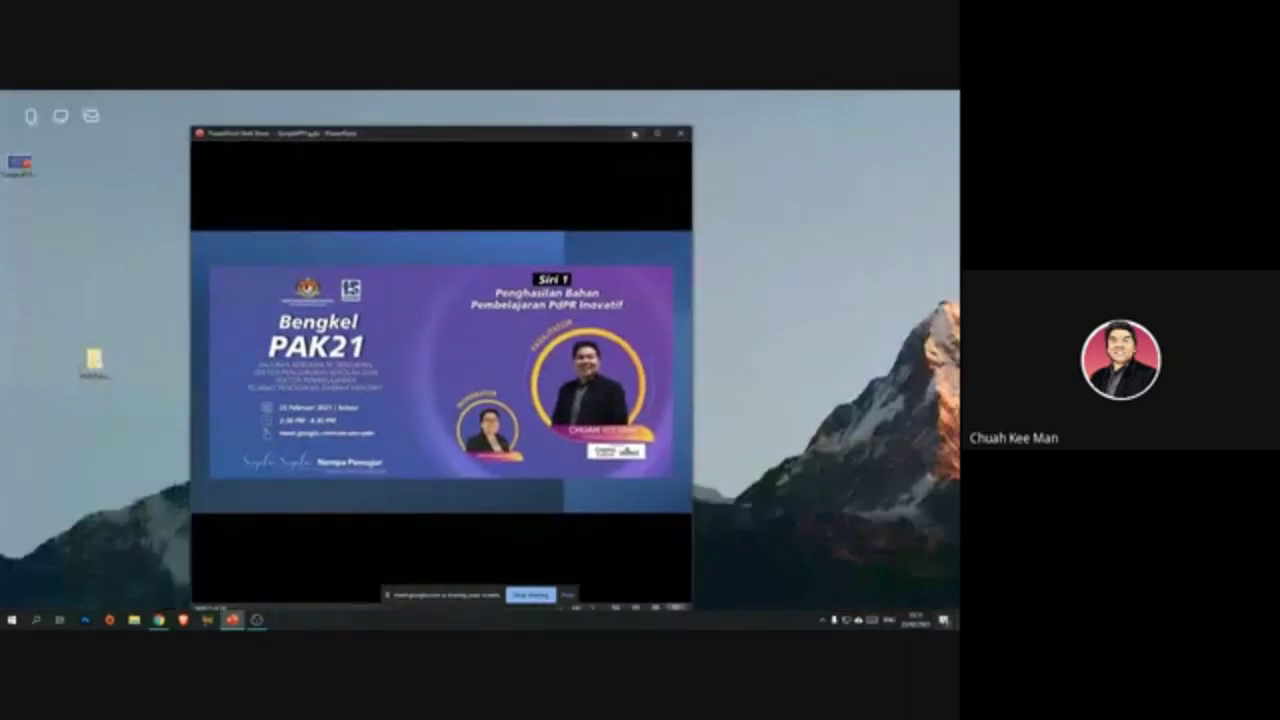
click(657, 133)
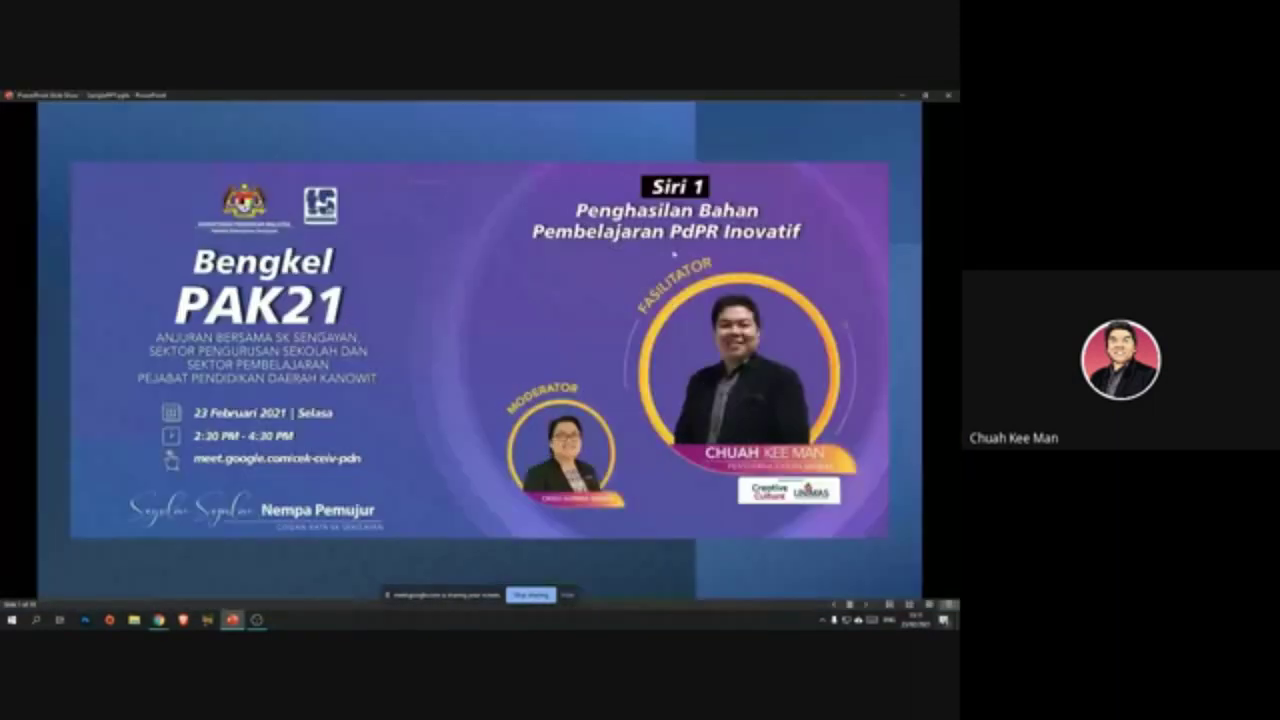
click(925, 95)
drag(571, 132, 379, 101)
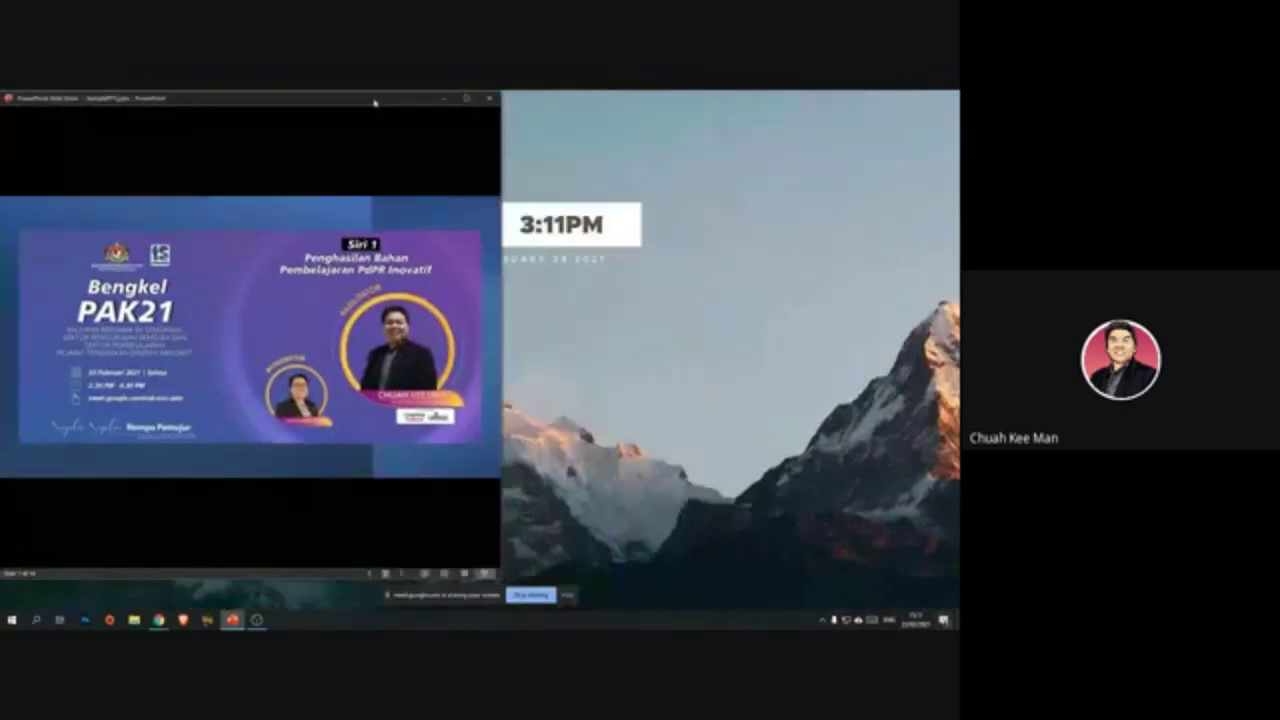
drag(506, 330, 450, 330)
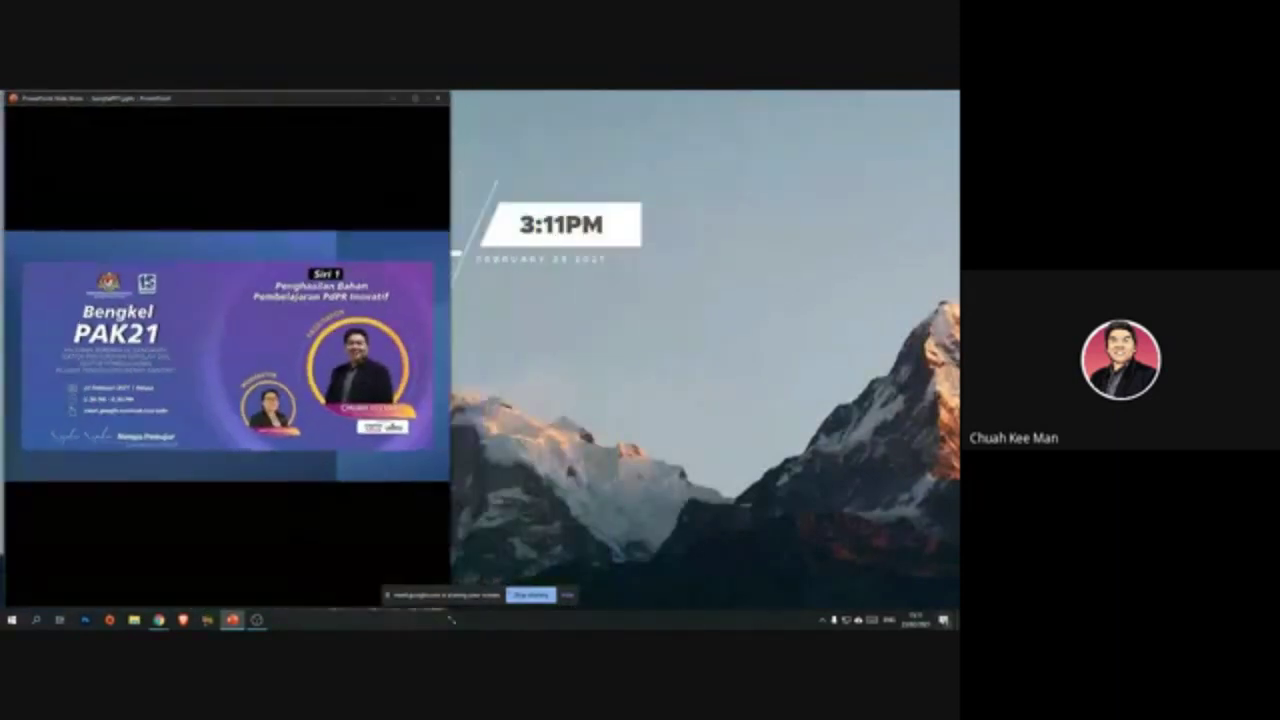
Step: Switch to OBS, restore its window to a smaller size and place it directly beside the slide show window
click(262, 620)
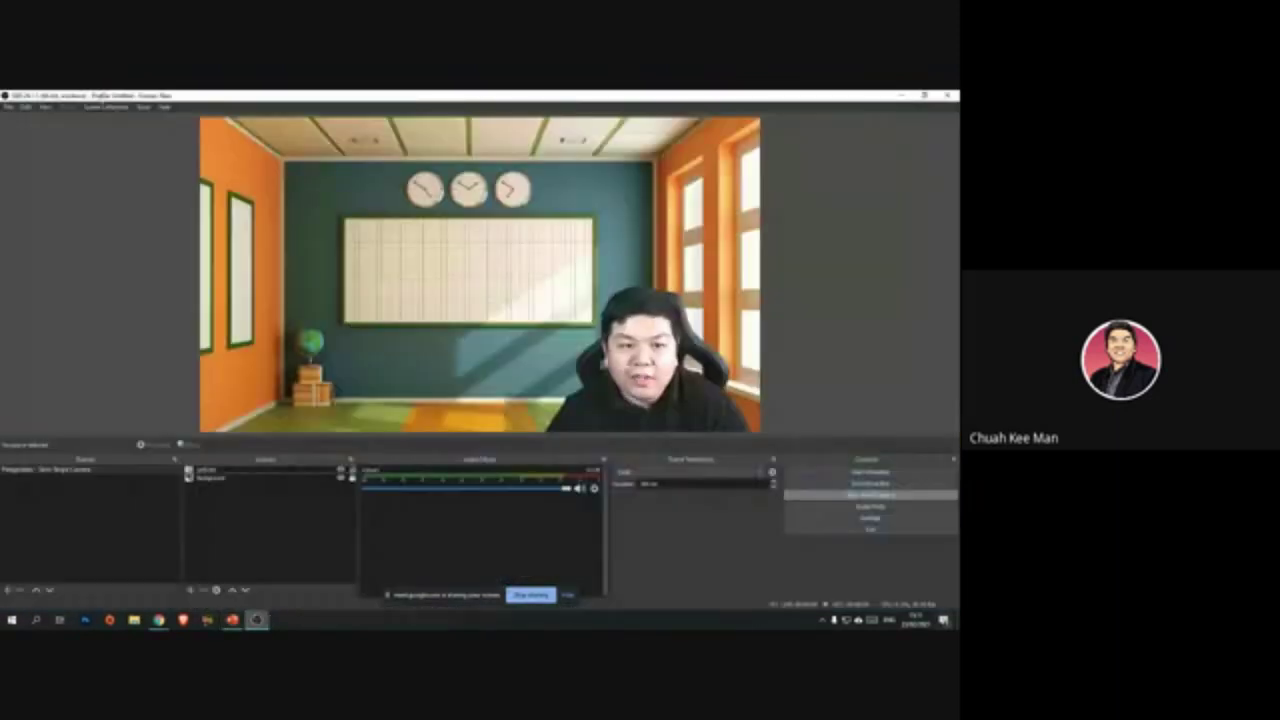
click(925, 95)
drag(374, 117, 470, 97)
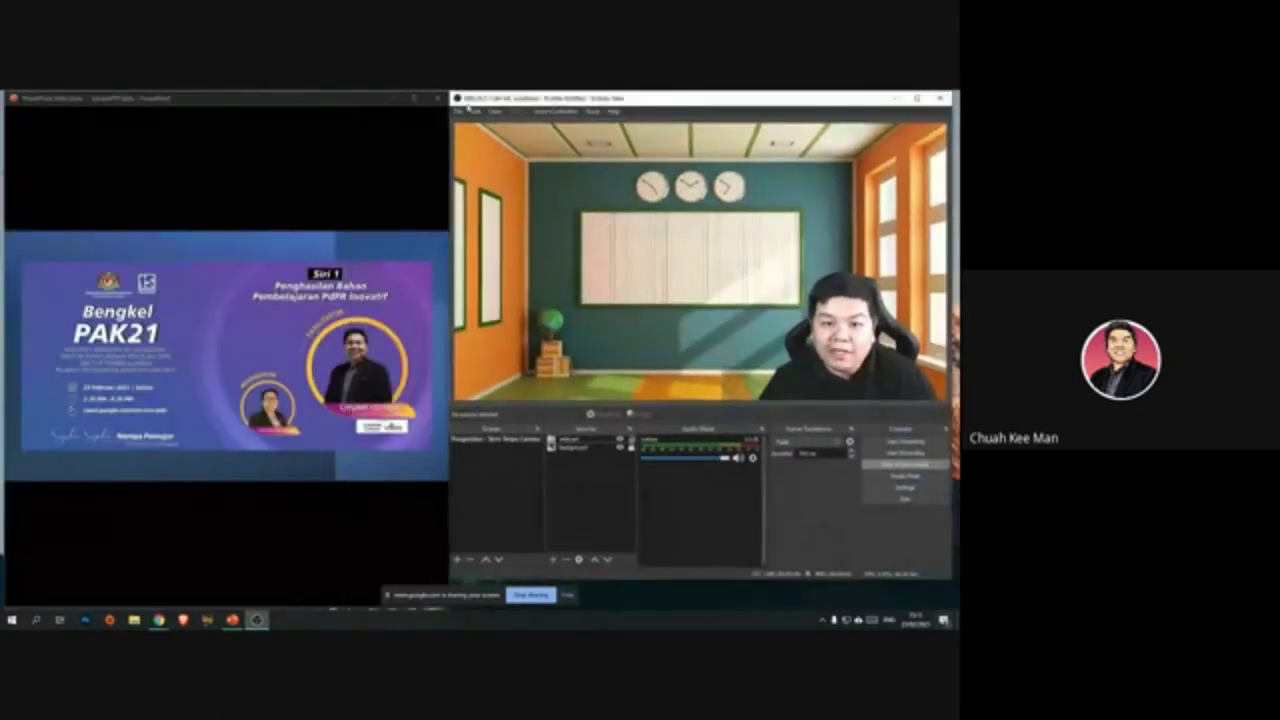
click(343, 102)
drag(516, 102, 511, 102)
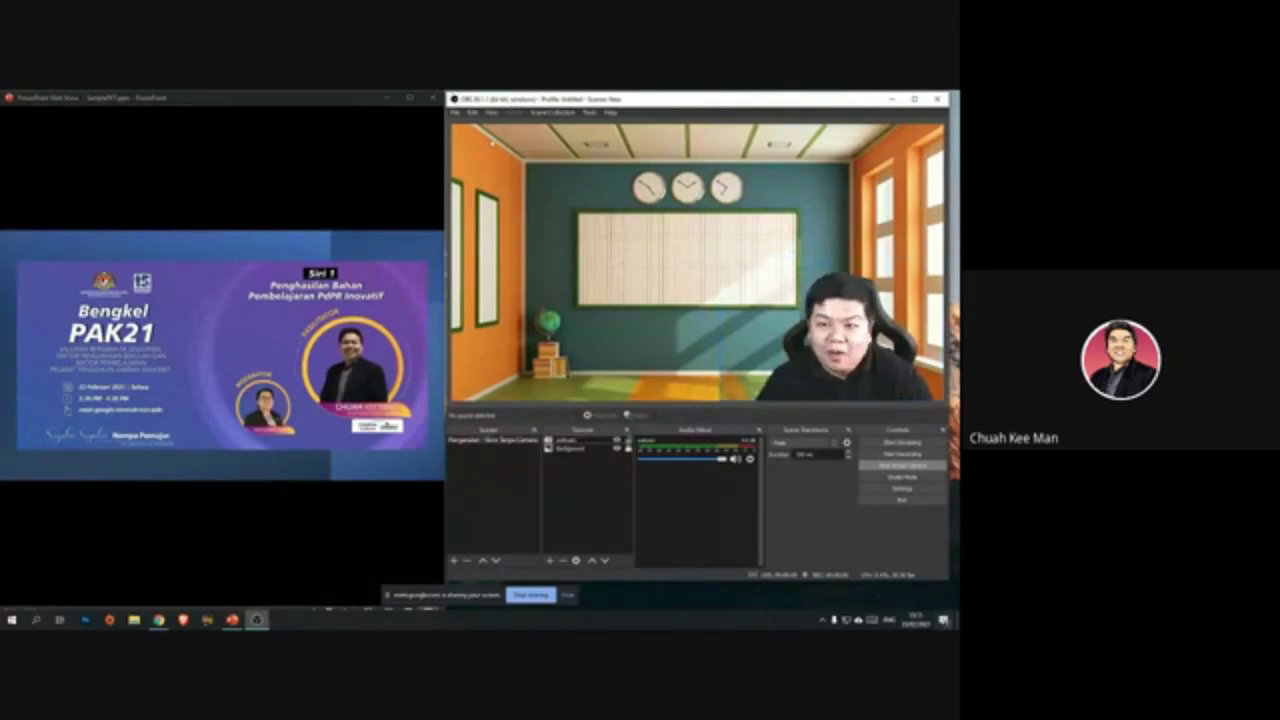
Step: Adjust the widths and positions of the slide show and OBS windows until each fills about half the desktop without overlapping
click(388, 149)
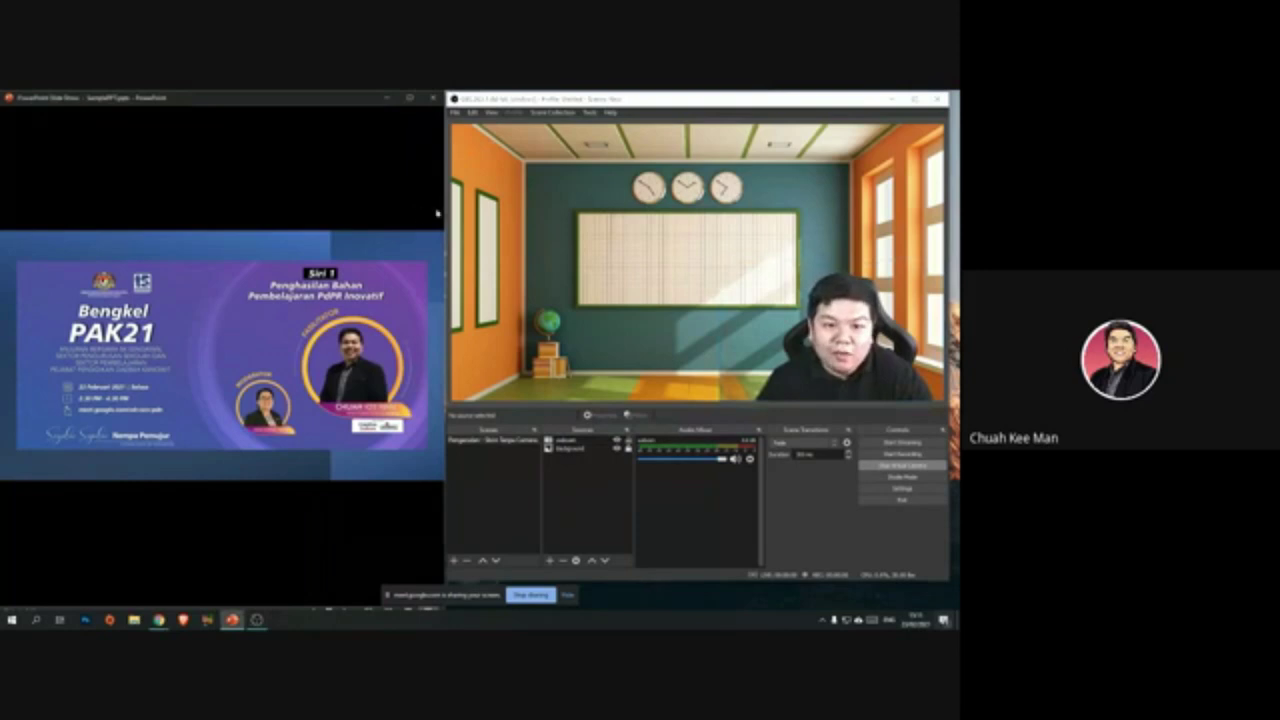
drag(450, 215, 453, 217)
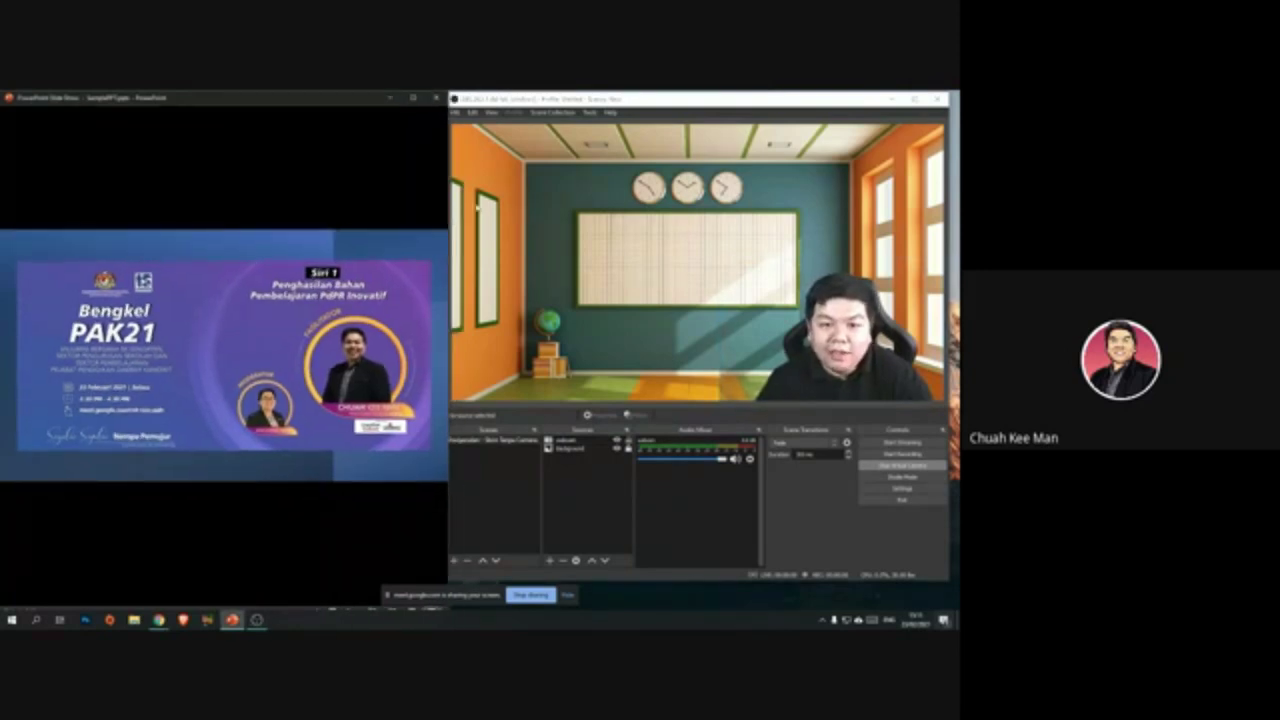
drag(706, 100, 718, 118)
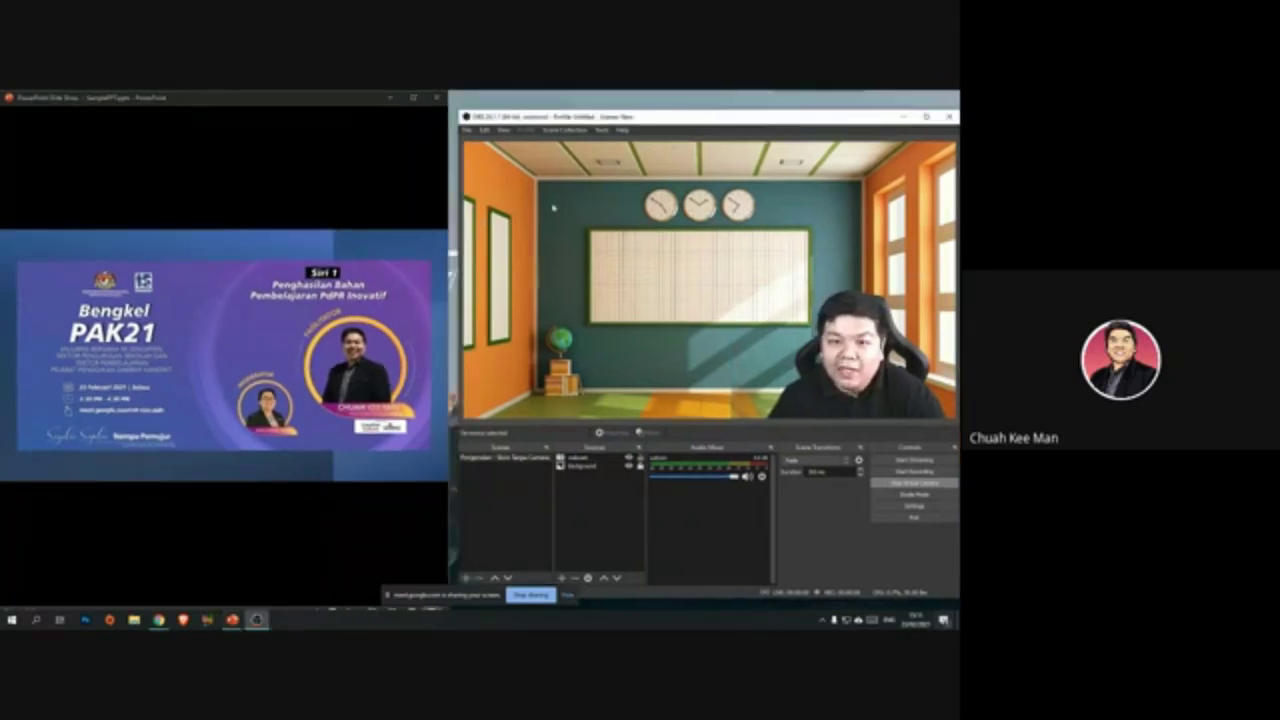
drag(458, 240, 527, 240)
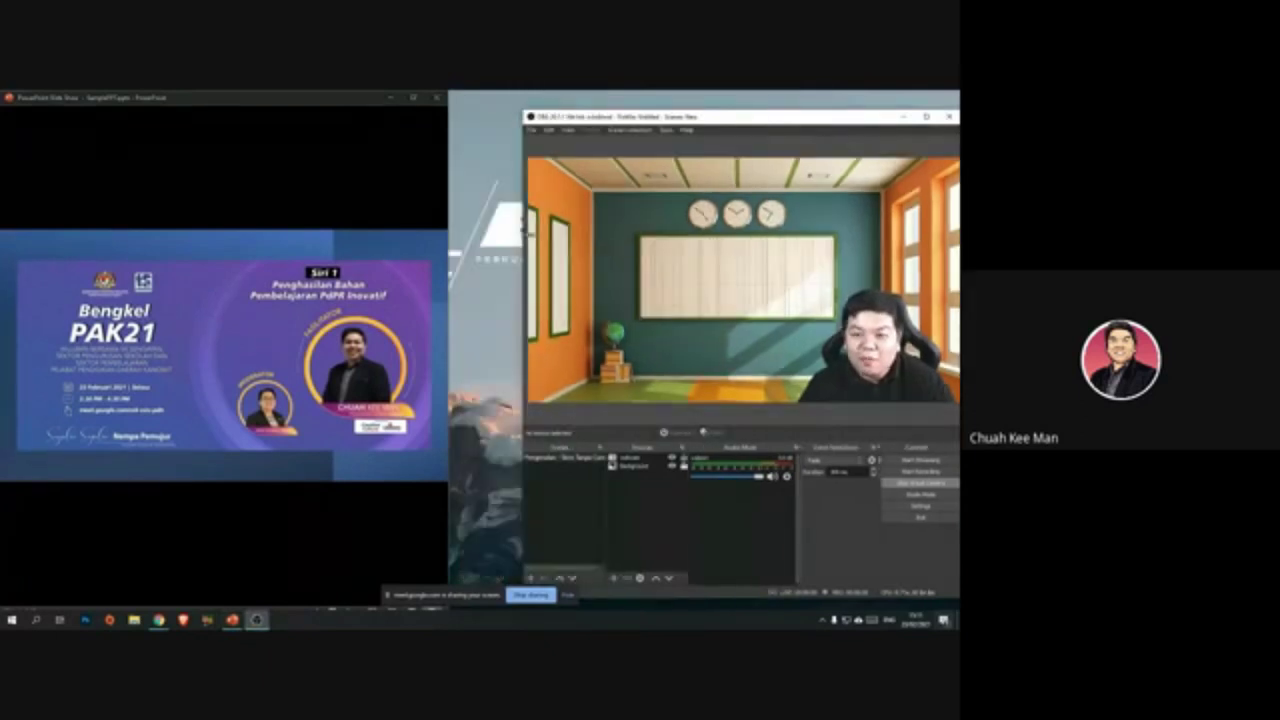
mouse_move(781, 123)
mouse_down()
mouse_move(778, 105)
mouse_move(774, 115)
mouse_up()
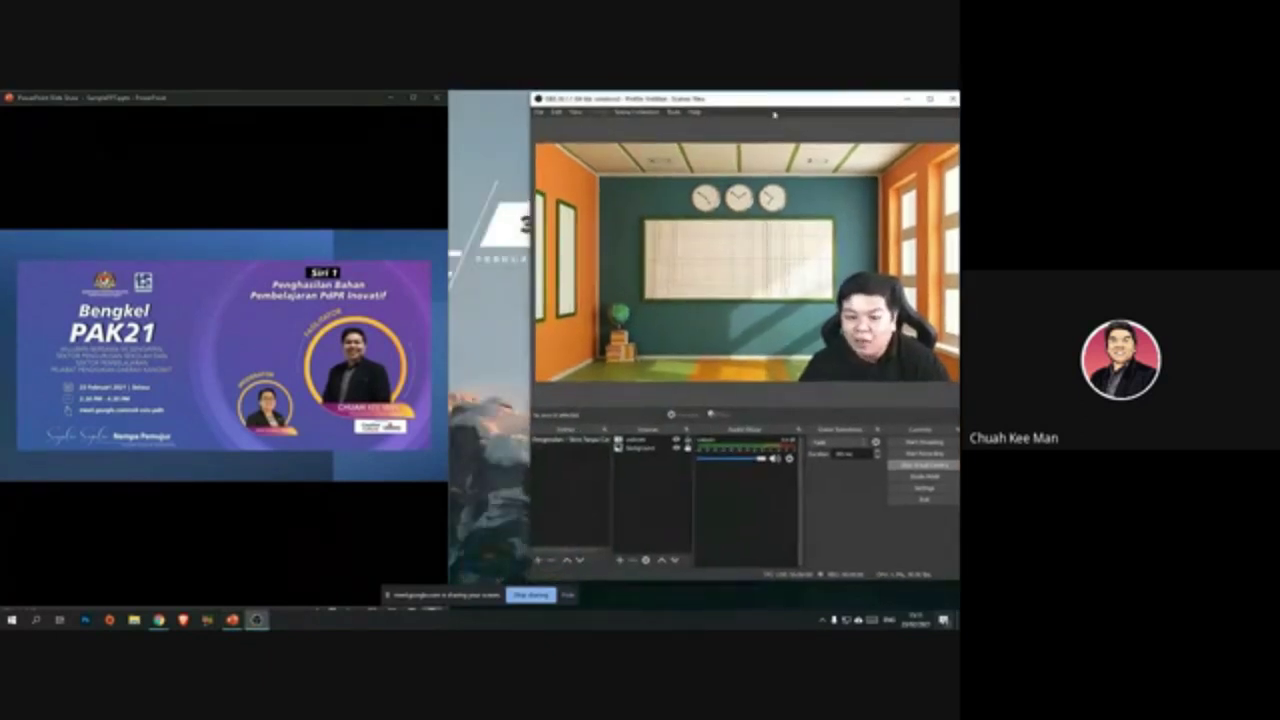
drag(446, 139, 502, 160)
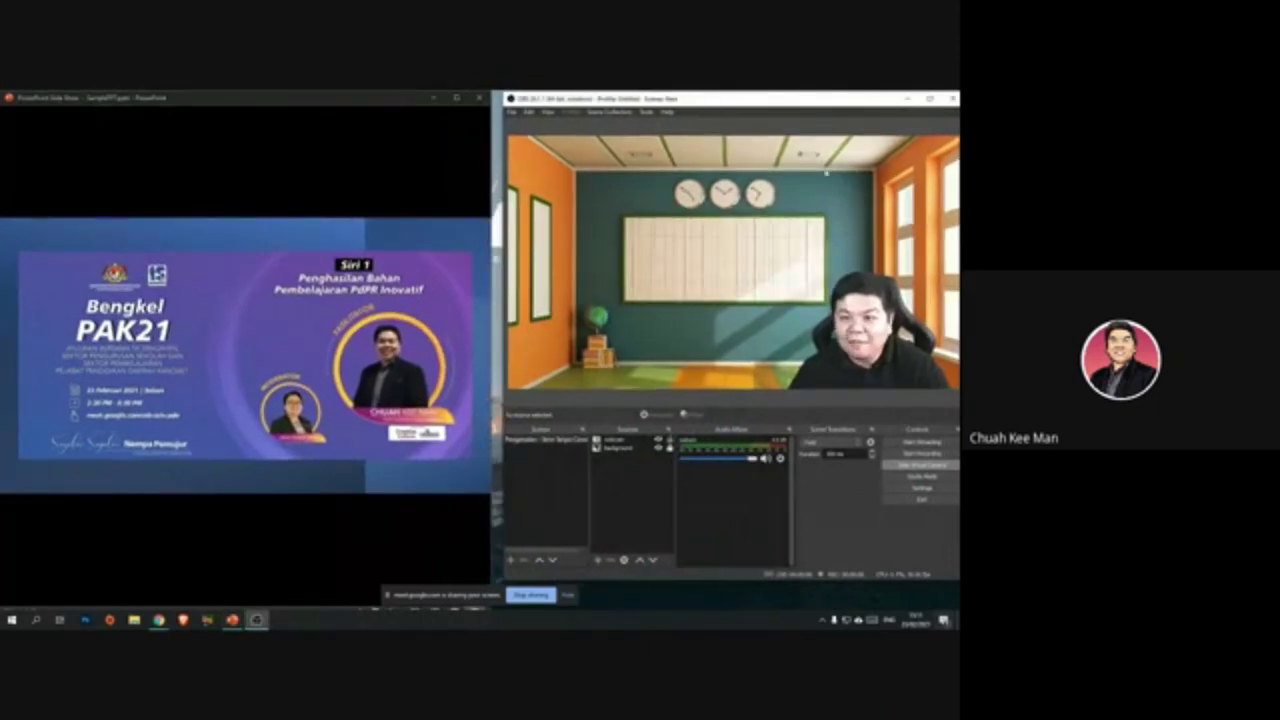
drag(845, 110, 836, 116)
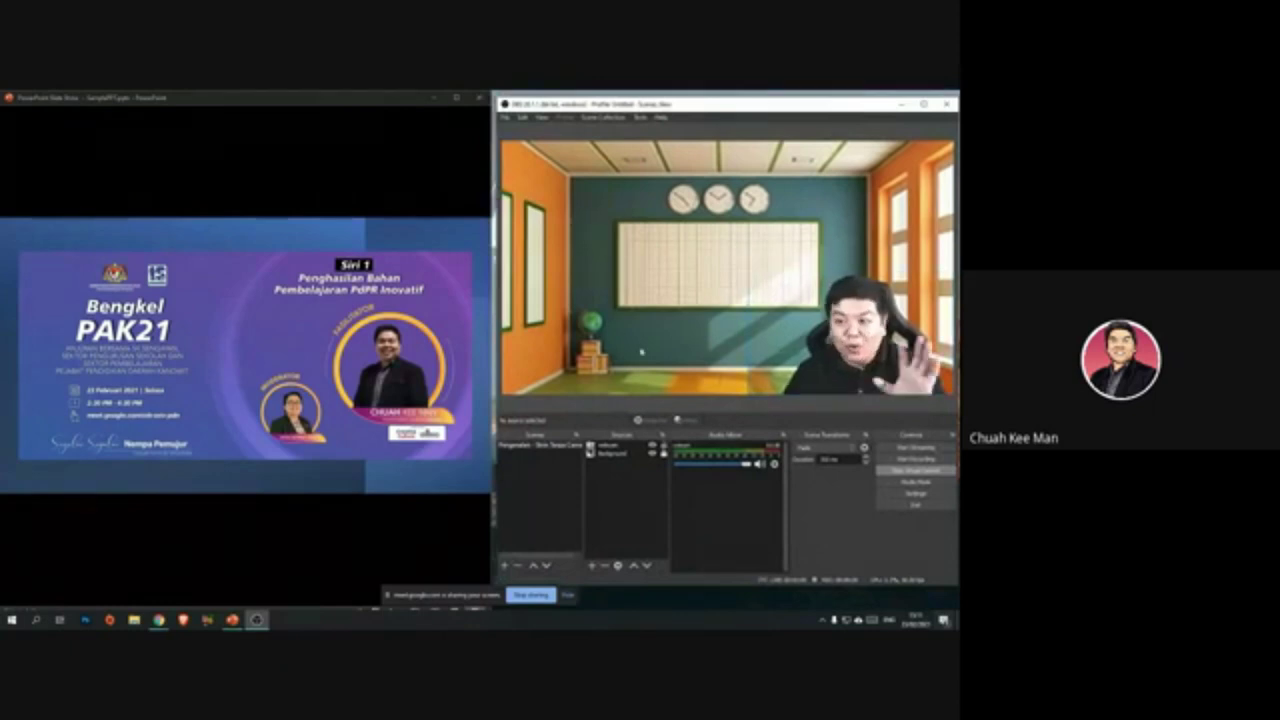
Step: Add a new Window Capture source named PowerPoint to the current scene
key(alt+Tab)
key(alt+Tab)
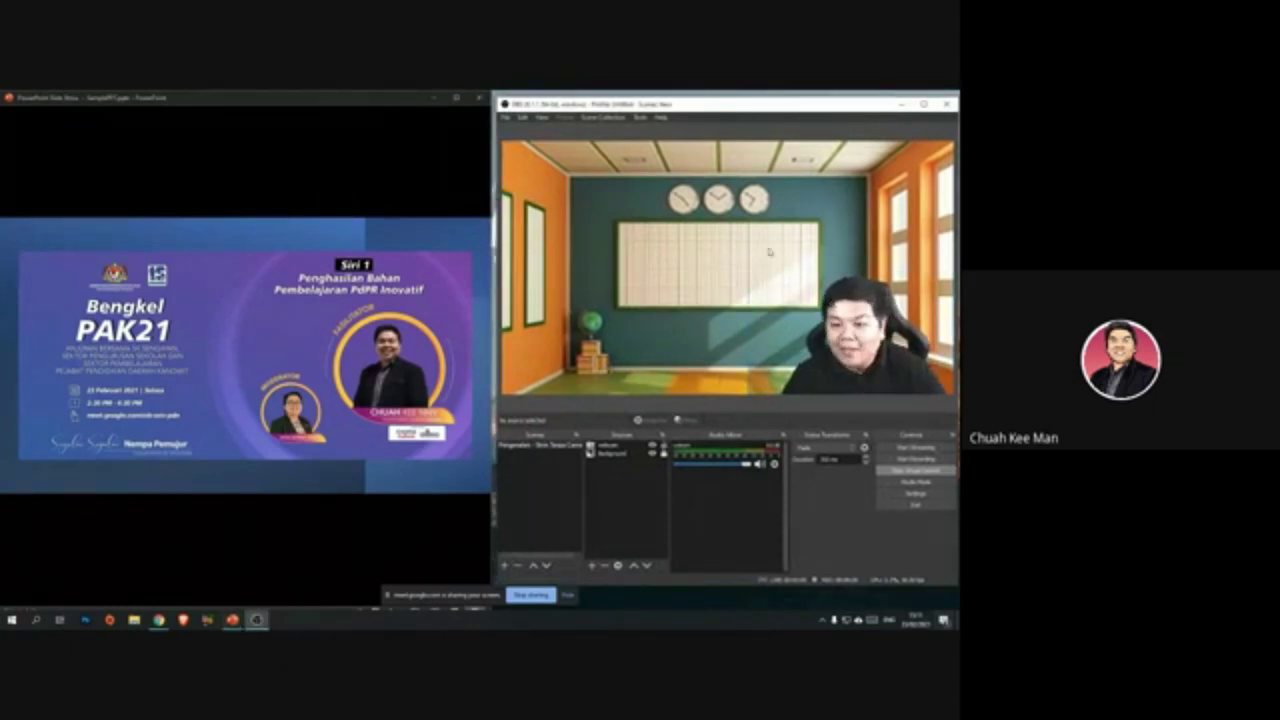
click(592, 566)
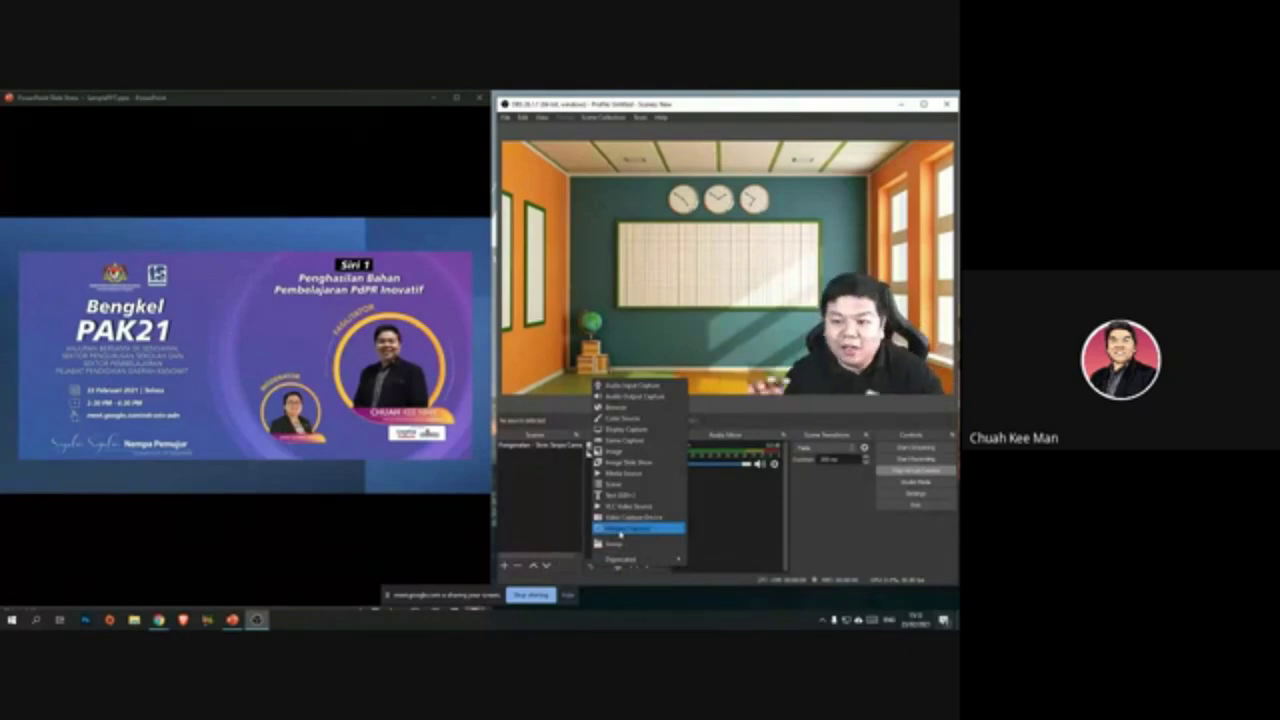
click(649, 531)
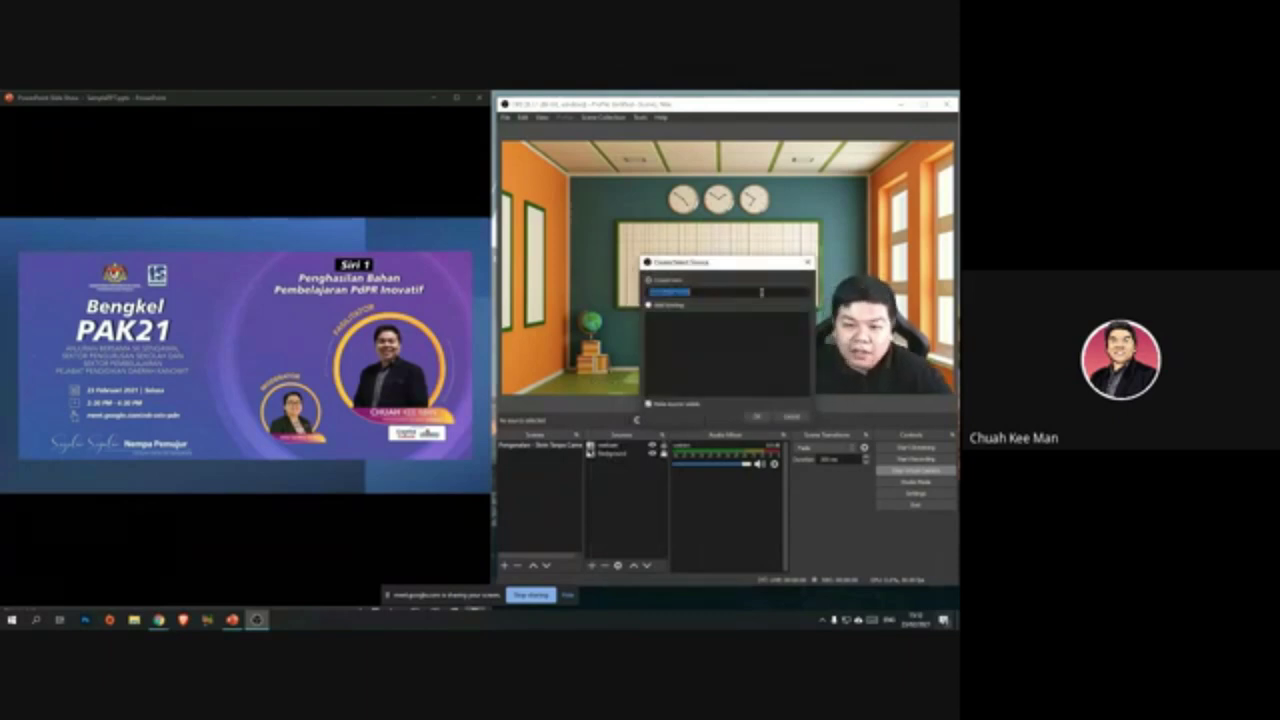
text(PowerP)
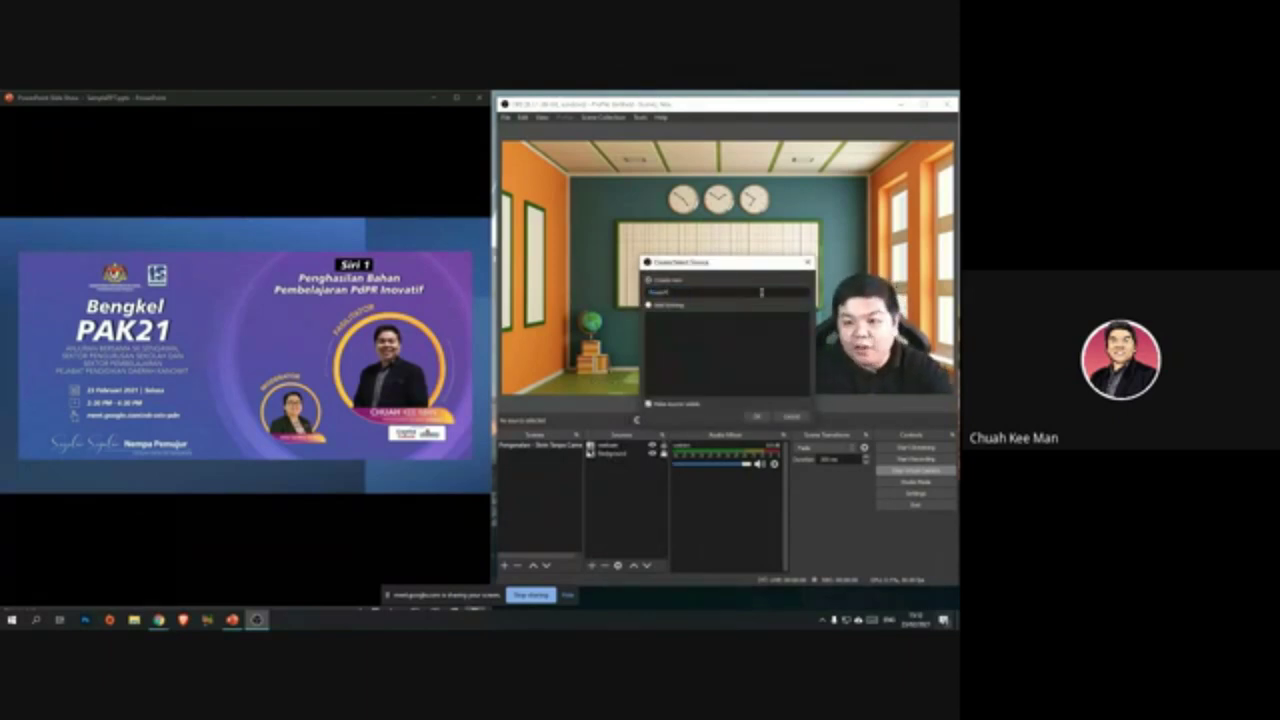
text(oint)
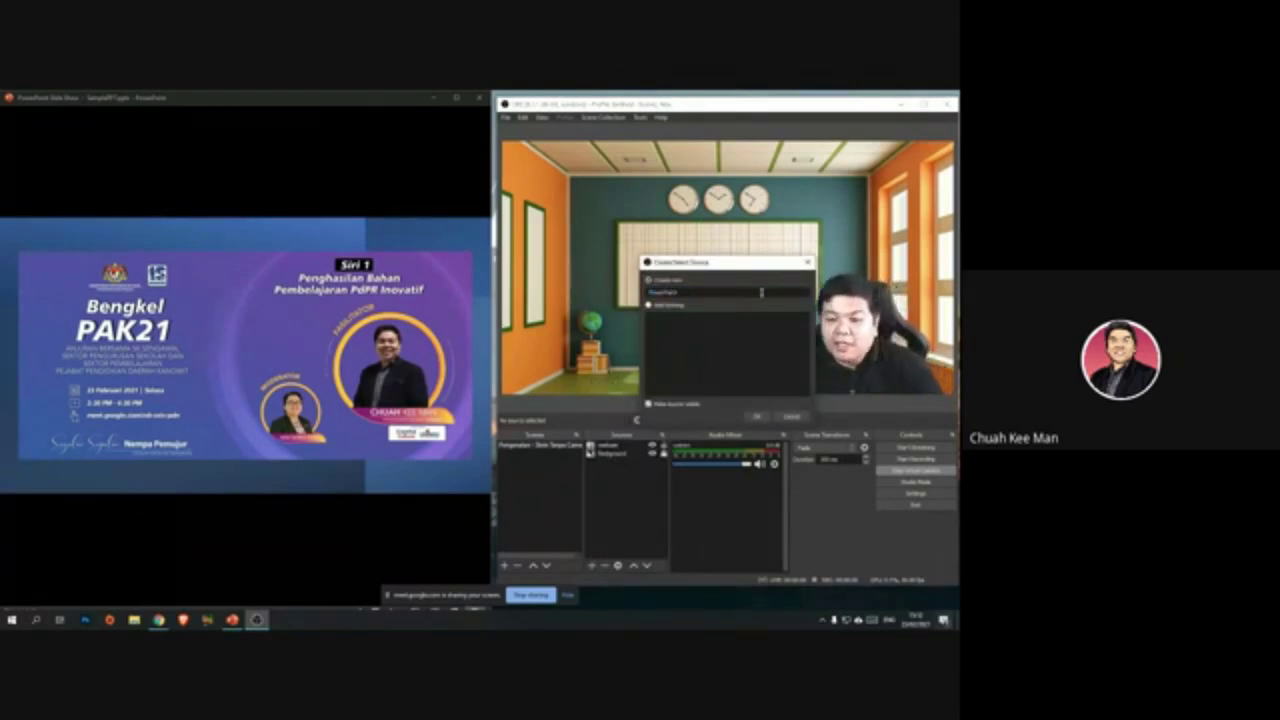
click(757, 416)
Step: Set the PowerPoint source to capture the SamplePPT slide show window with the Windows Graphics Capture method, and confirm its properties
click(738, 410)
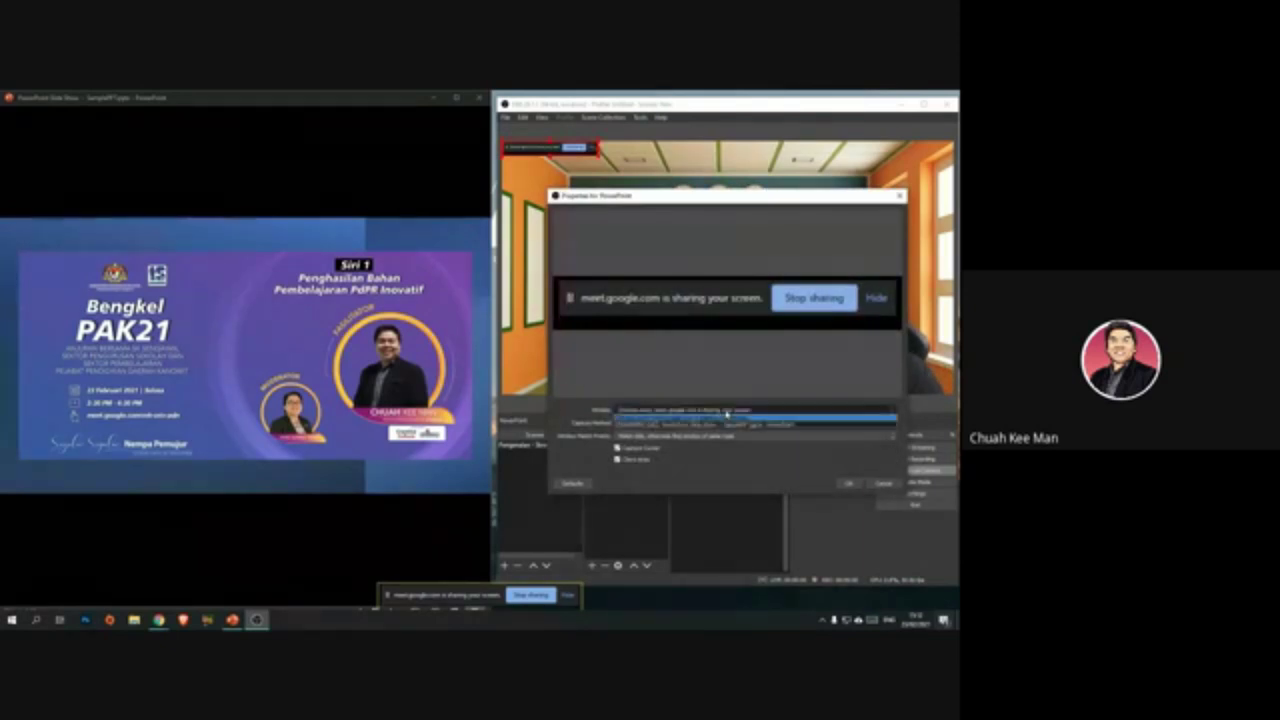
click(731, 427)
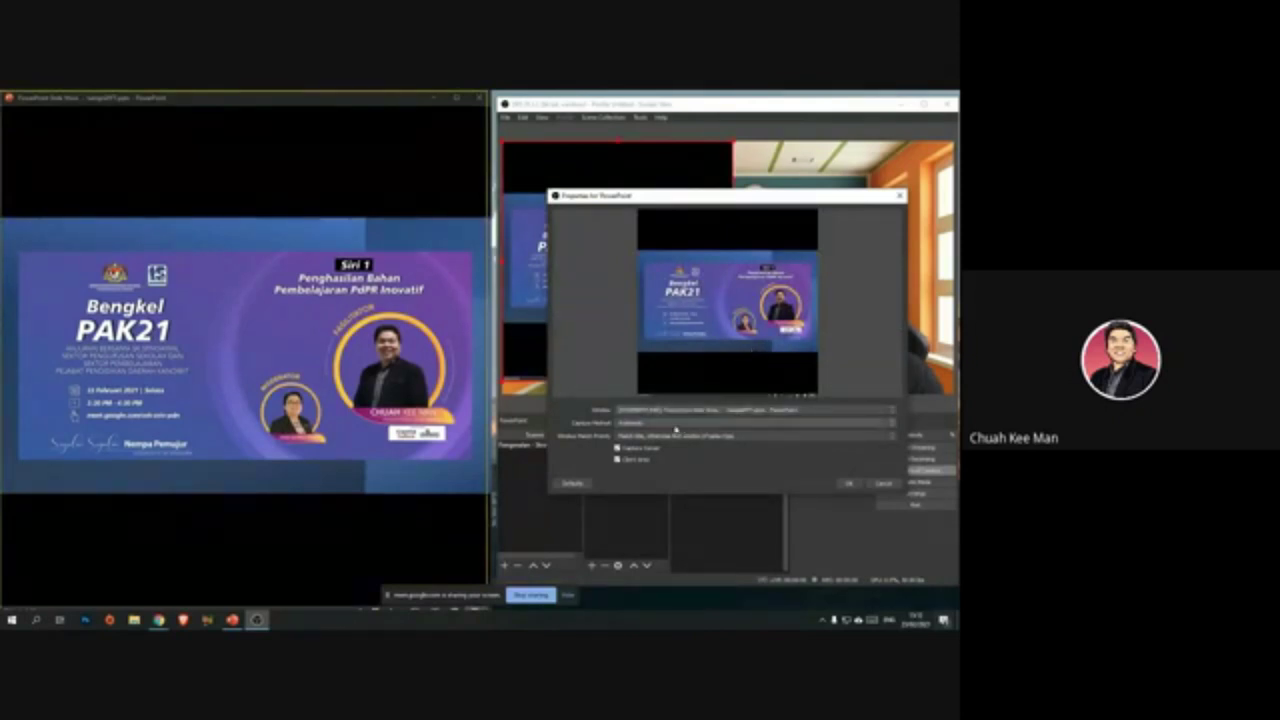
click(672, 423)
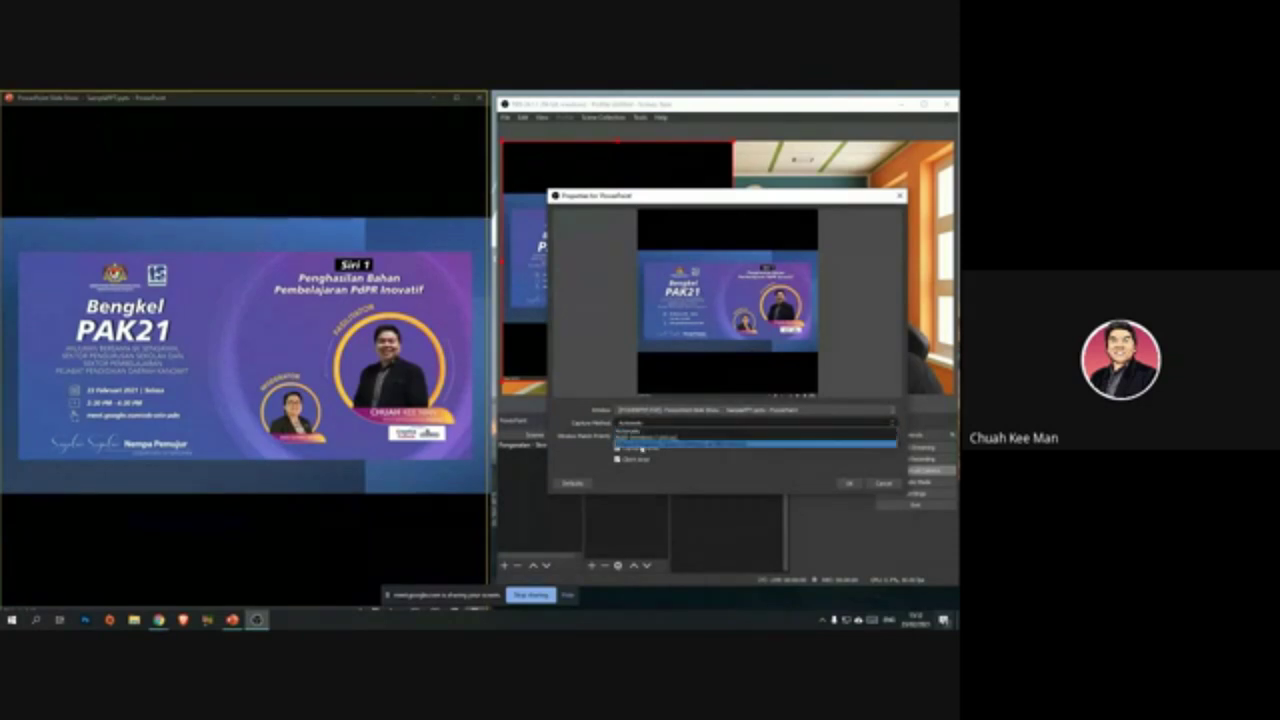
click(644, 444)
click(645, 424)
click(650, 445)
click(690, 424)
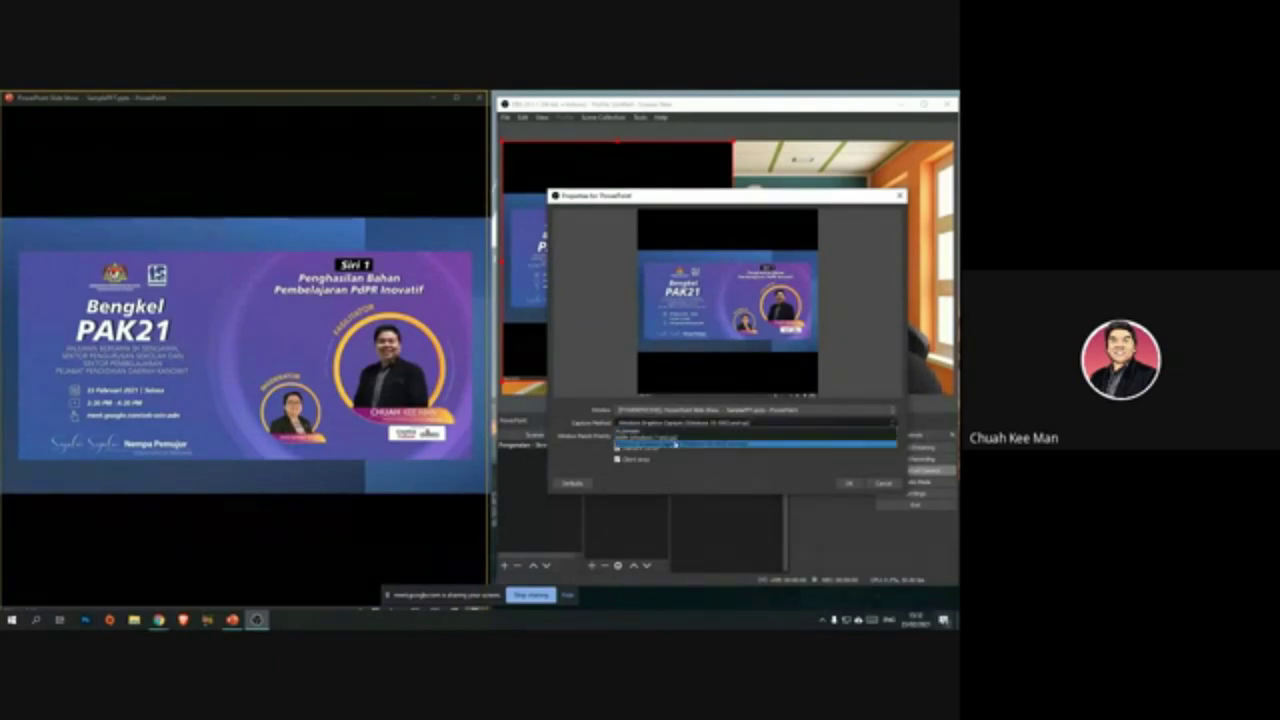
click(676, 444)
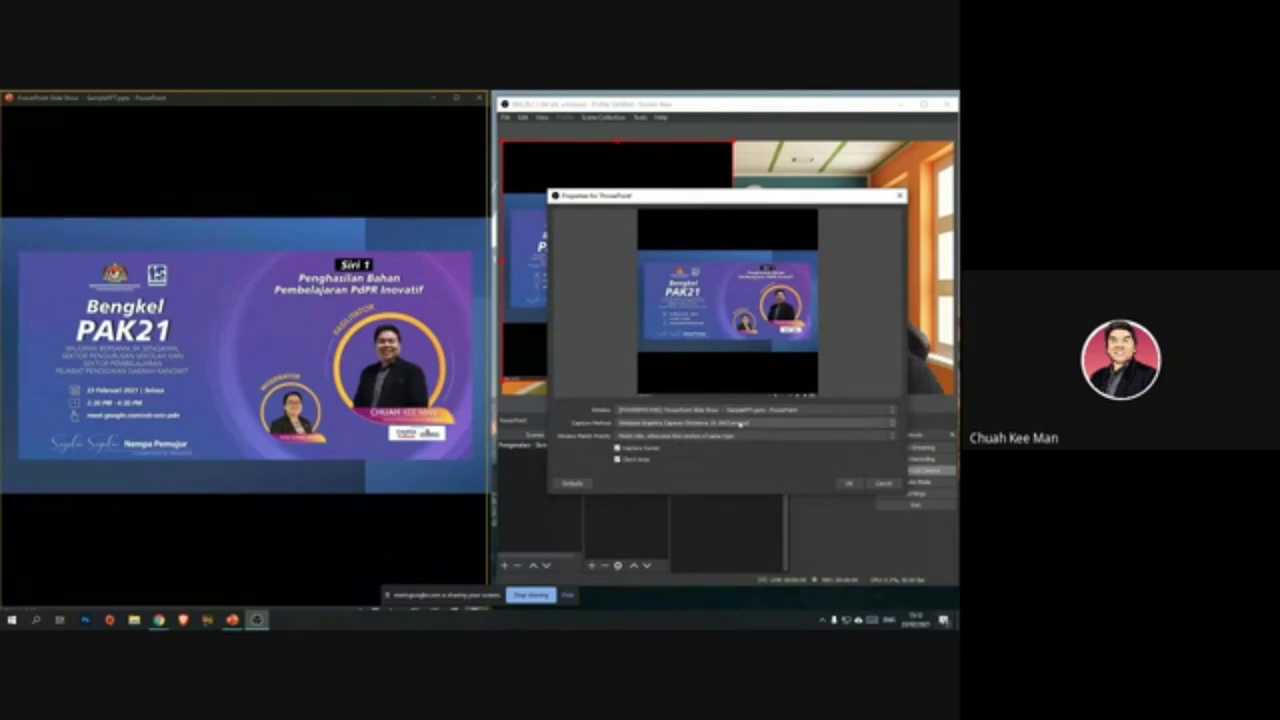
click(850, 485)
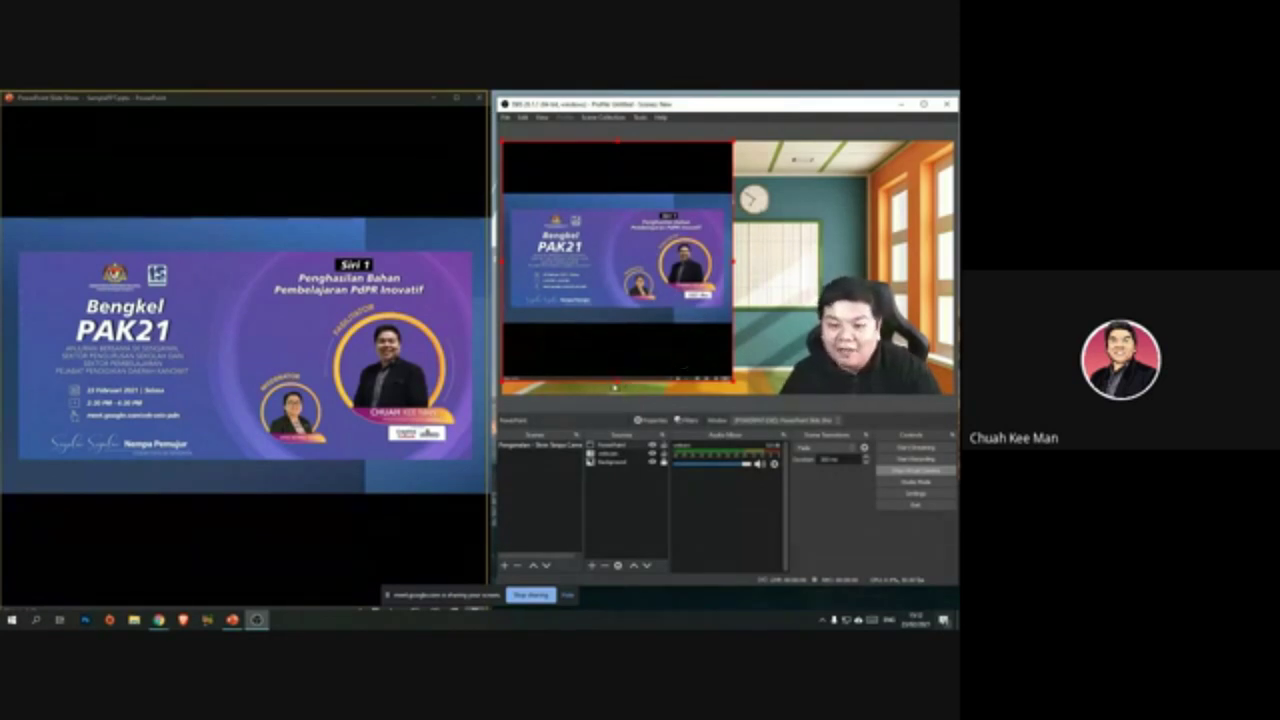
Step: Crop the black band off the lower edge of the PowerPoint source in the preview
drag(617, 378, 619, 321)
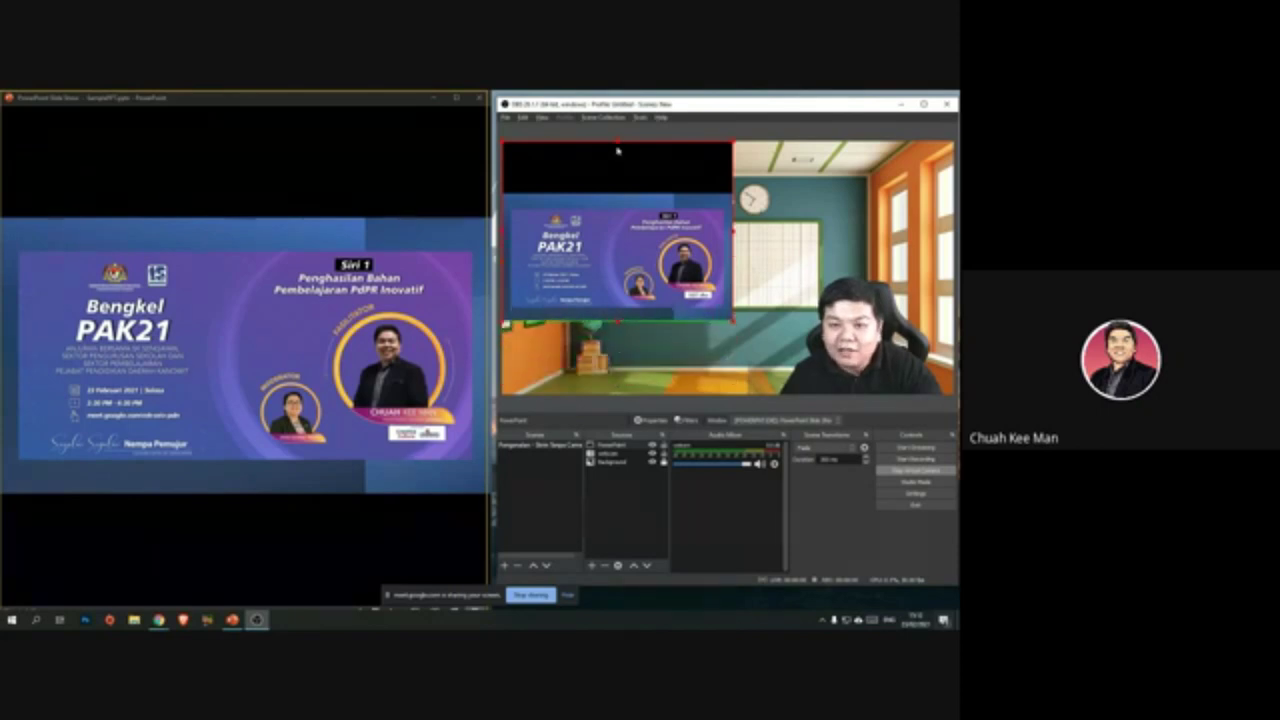
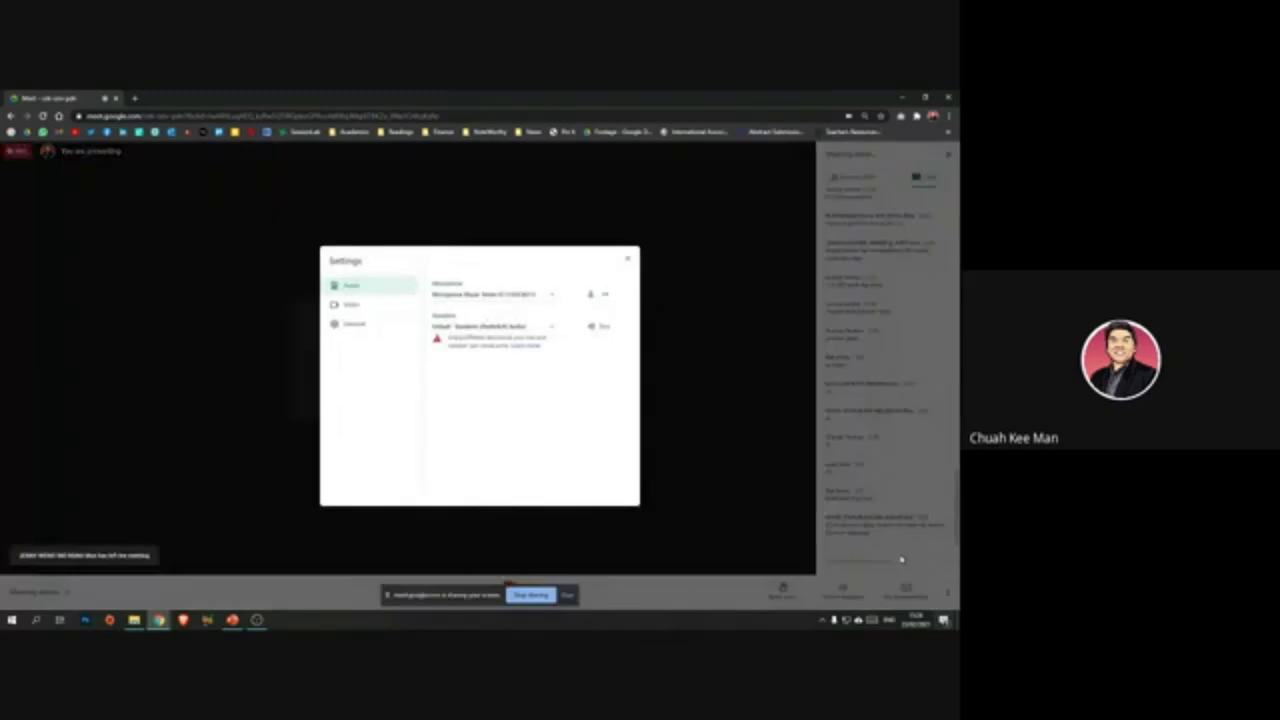
Step: Set the Google Meet camera to OBS Virtual Camera, move the sharing bar off the call controls and turn the camera on
click(372, 305)
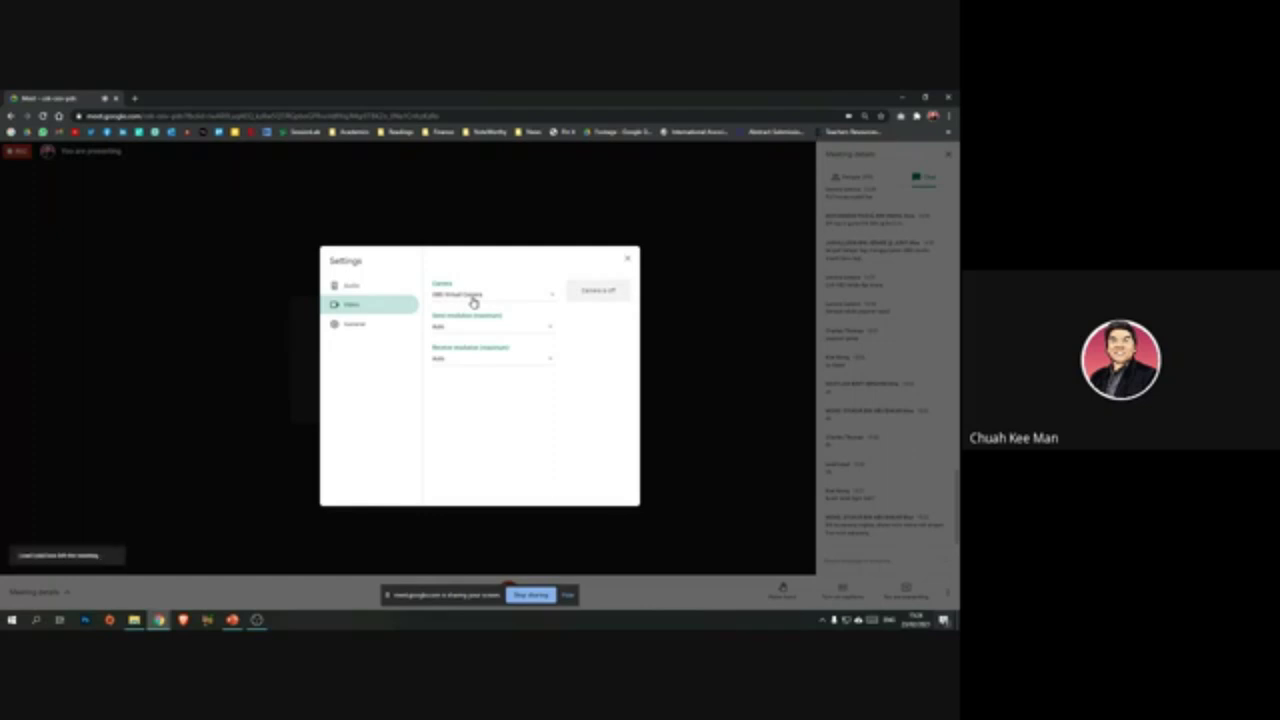
click(486, 300)
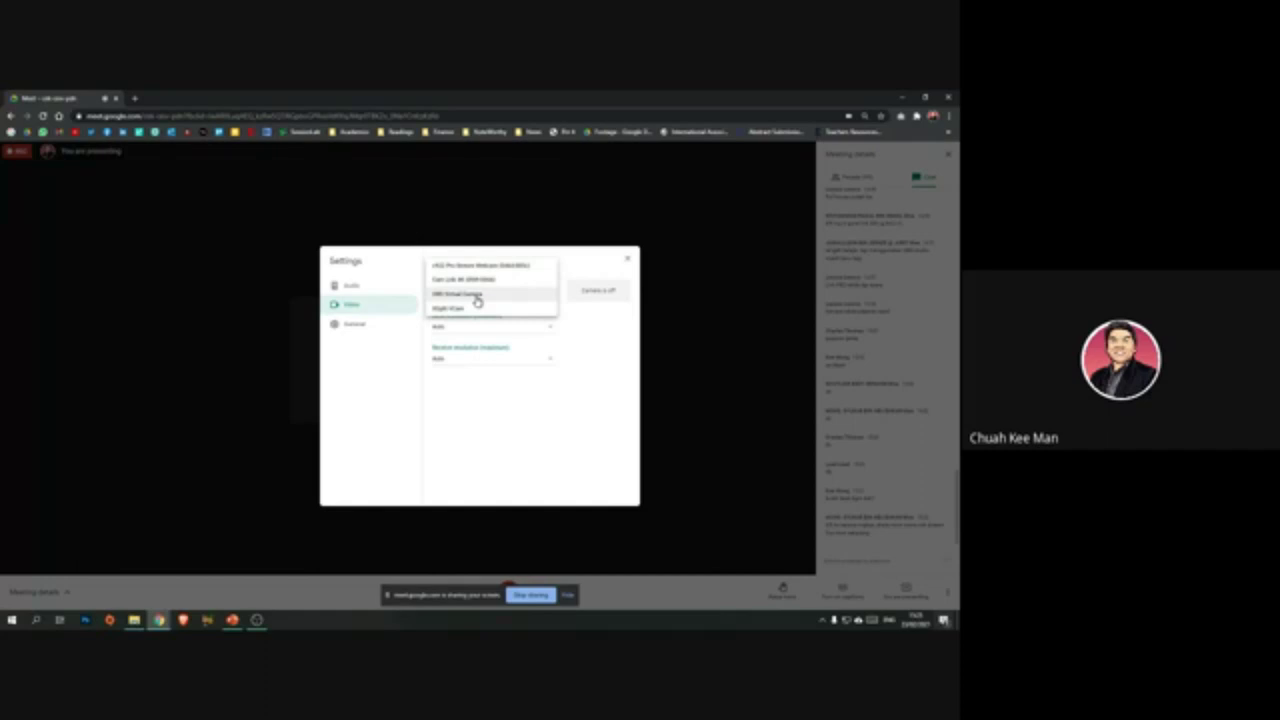
click(477, 298)
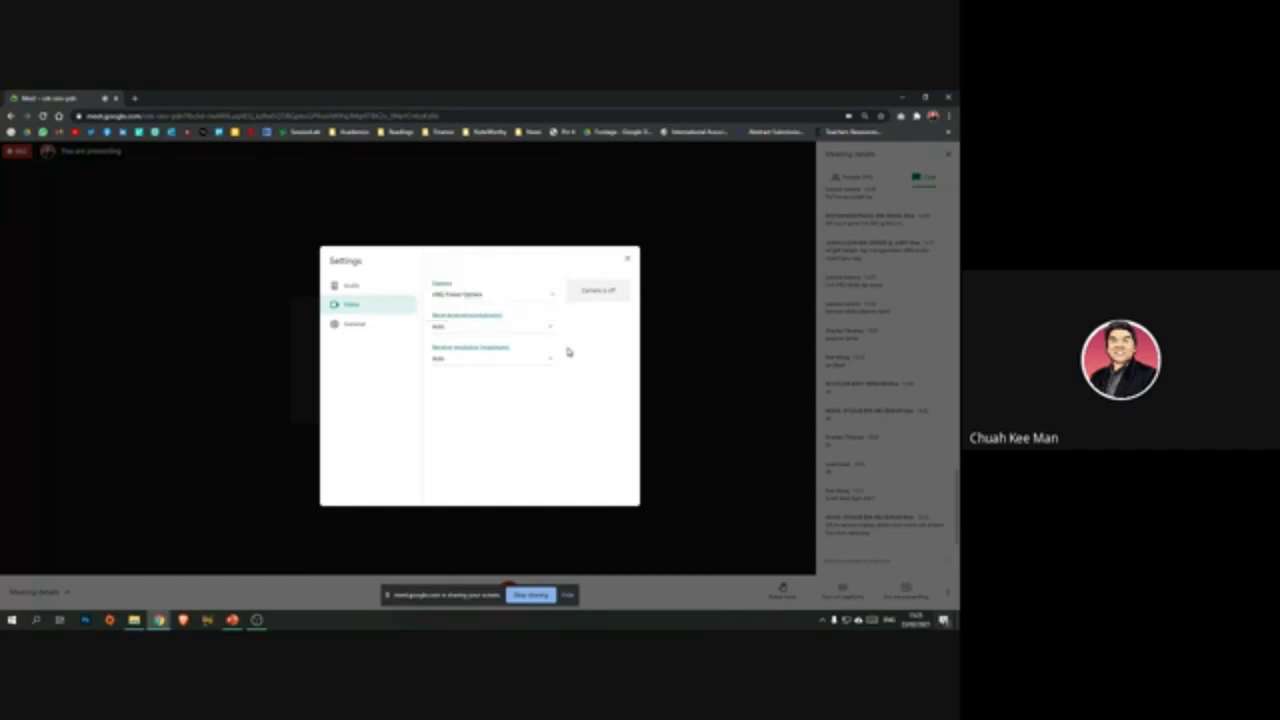
click(629, 263)
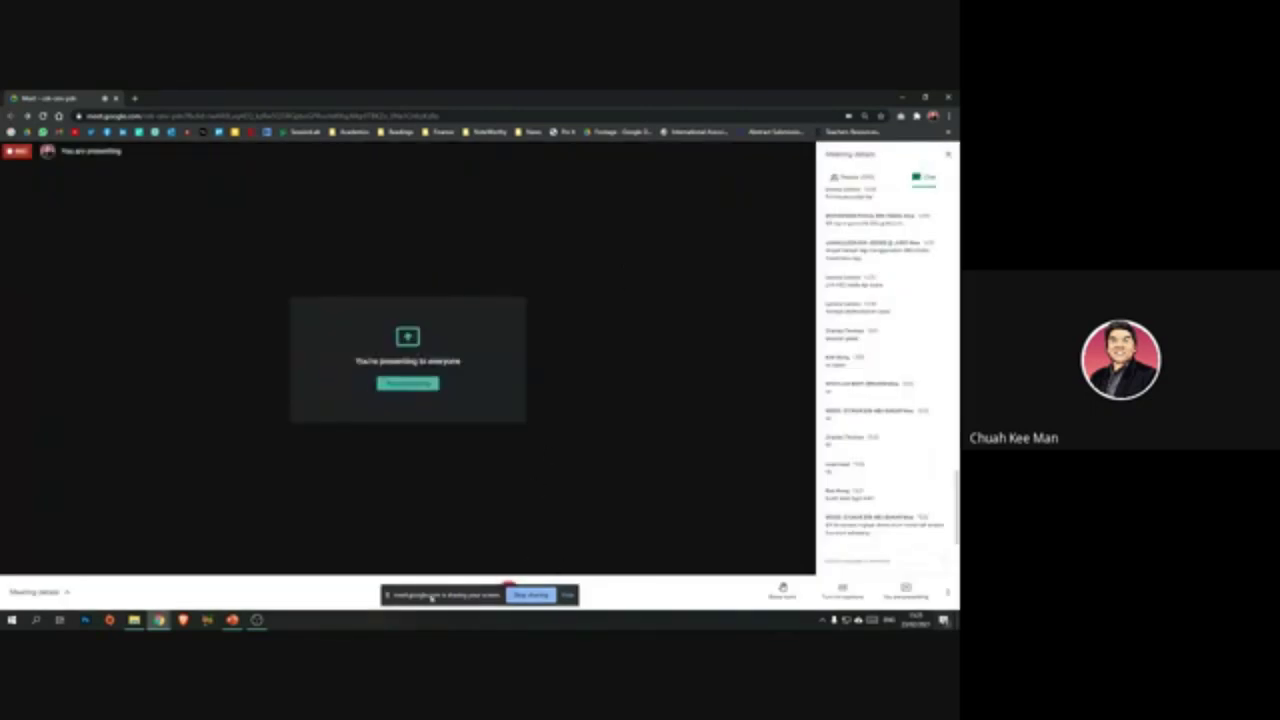
drag(386, 598, 172, 592)
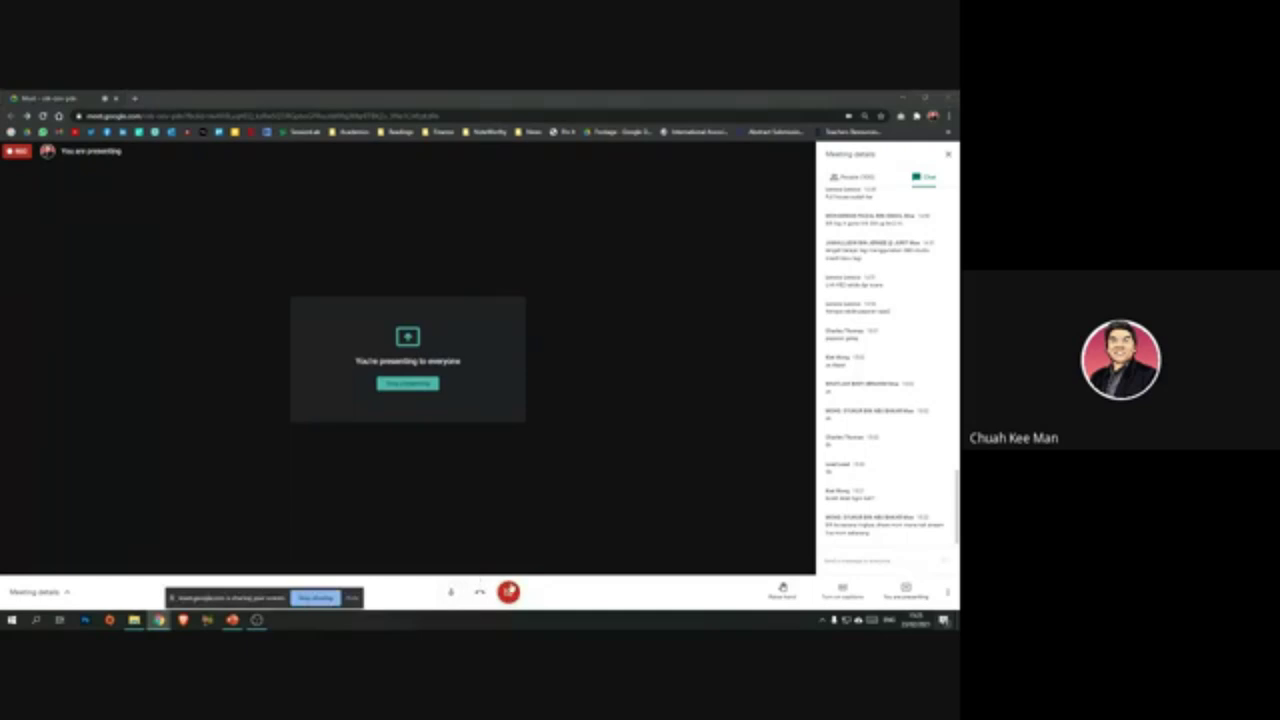
click(509, 591)
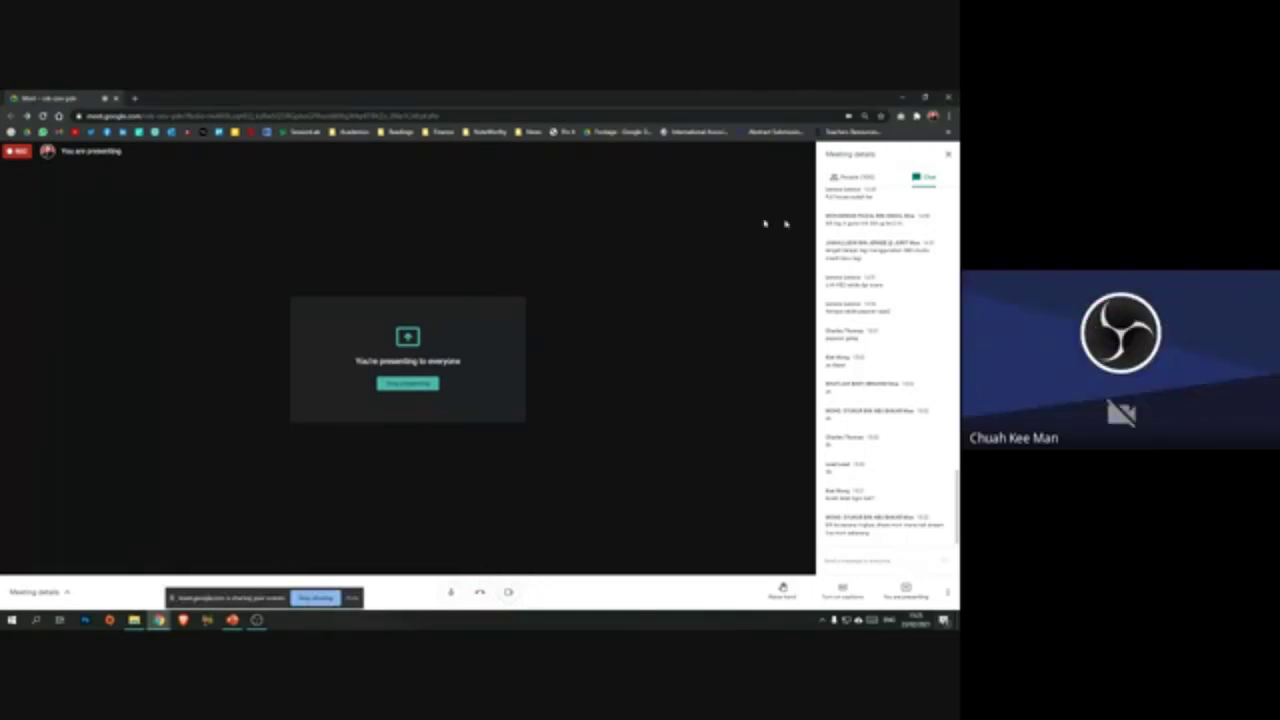
Step: Switch to OBS, start the virtual camera and move the OBS window clear of the meeting's side panel
click(257, 620)
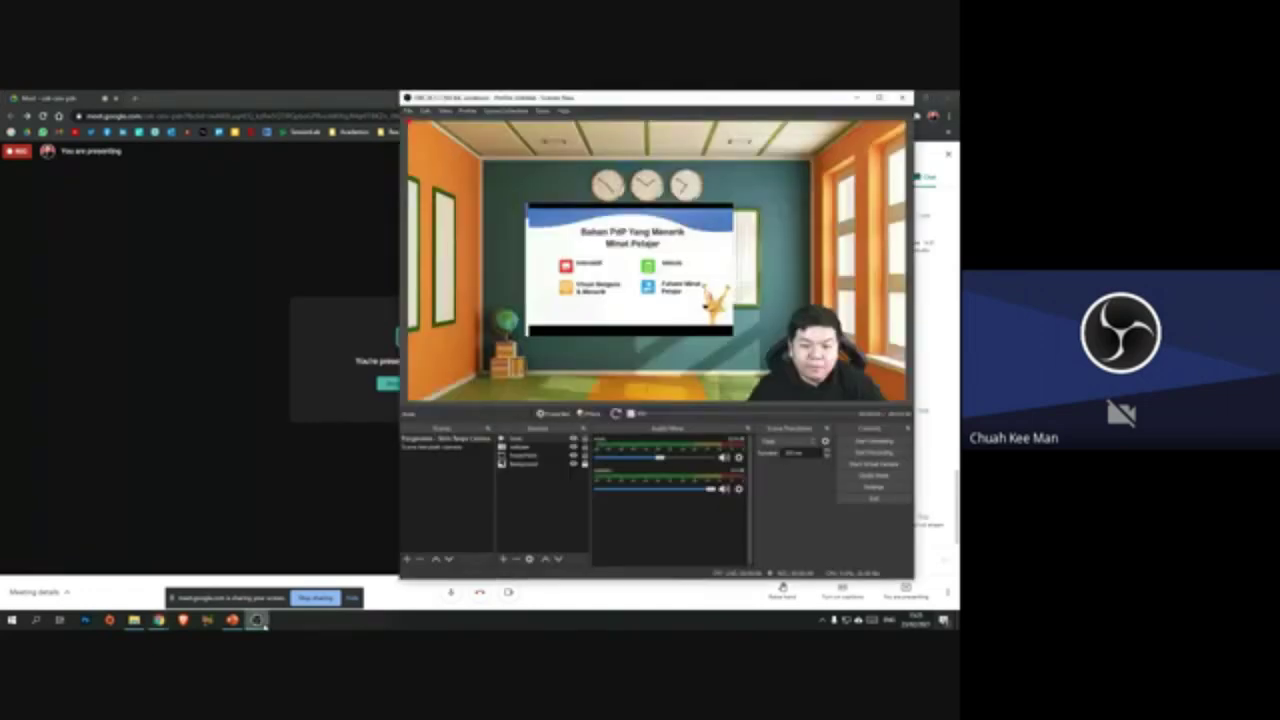
click(878, 470)
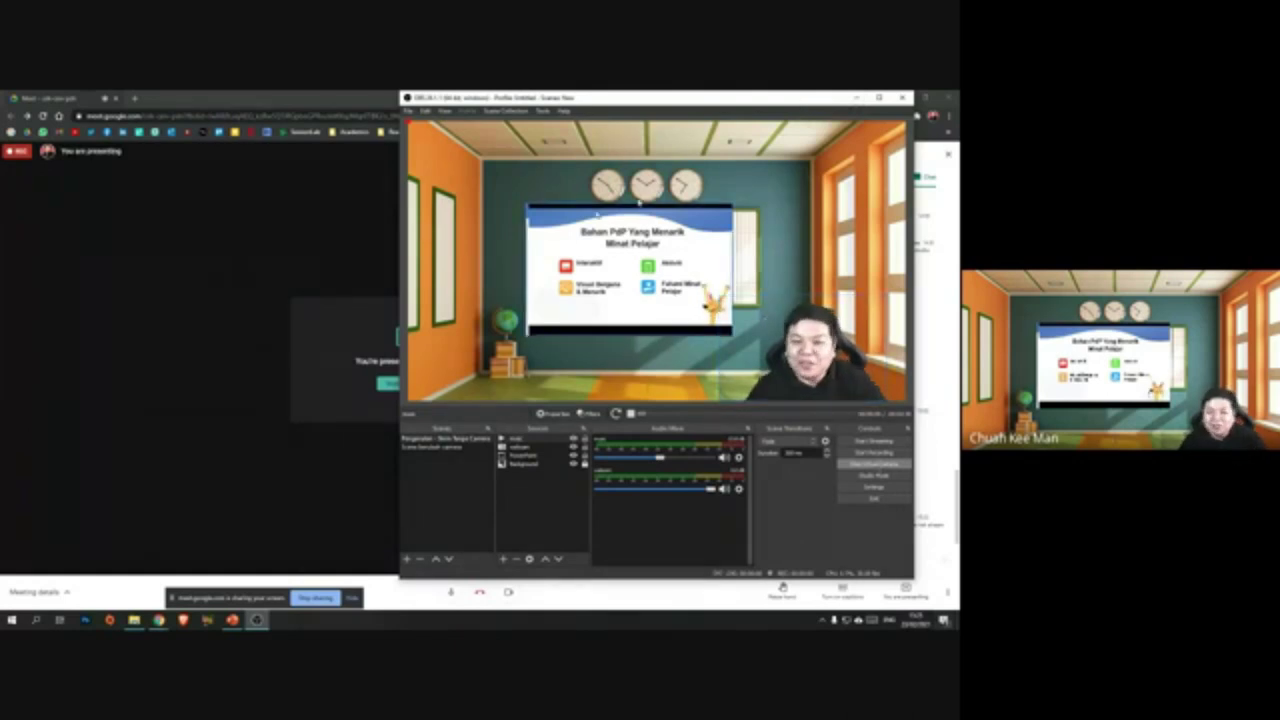
drag(810, 106, 565, 184)
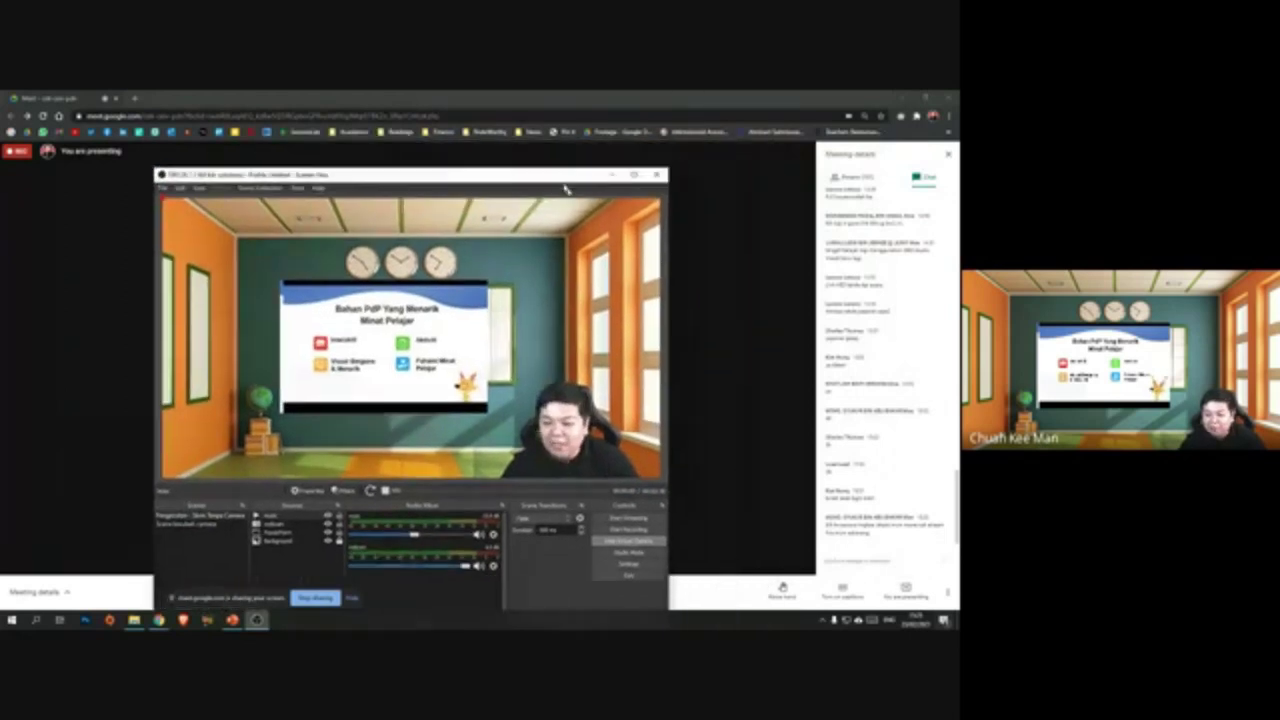
Step: Return to Google Meet, try the Sidebar layout and set the meeting layout to Auto
click(947, 594)
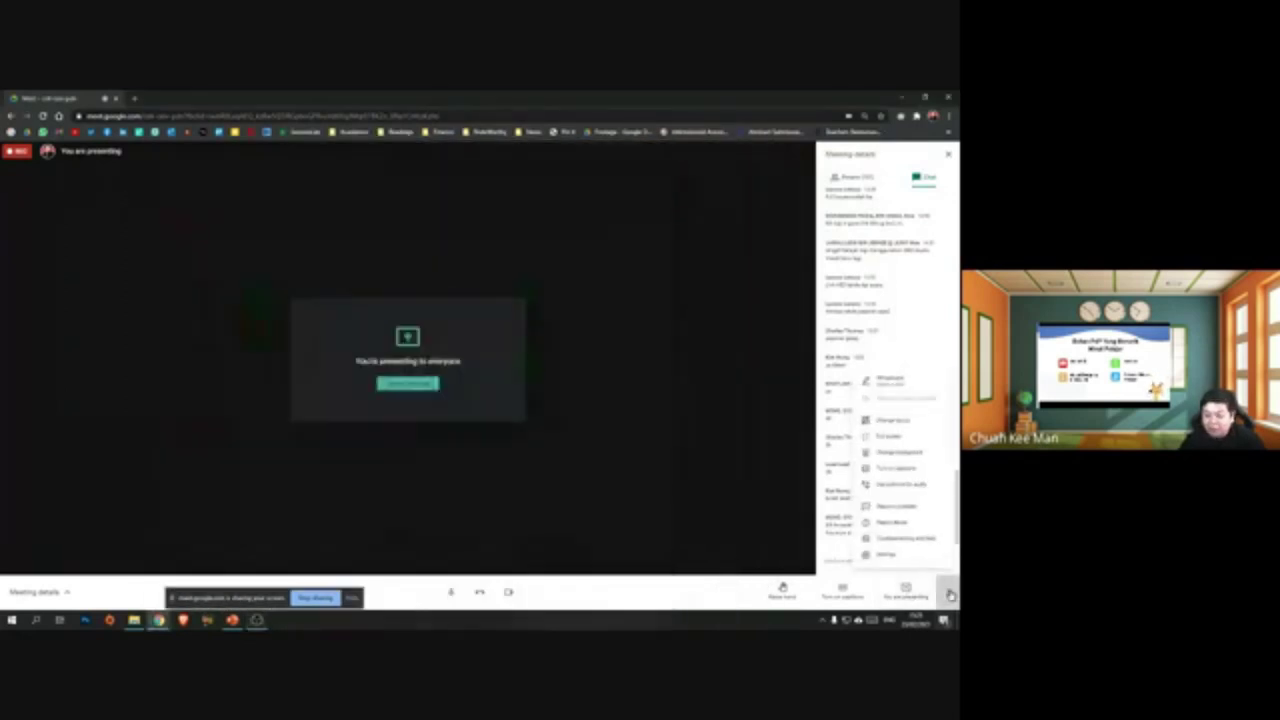
click(919, 423)
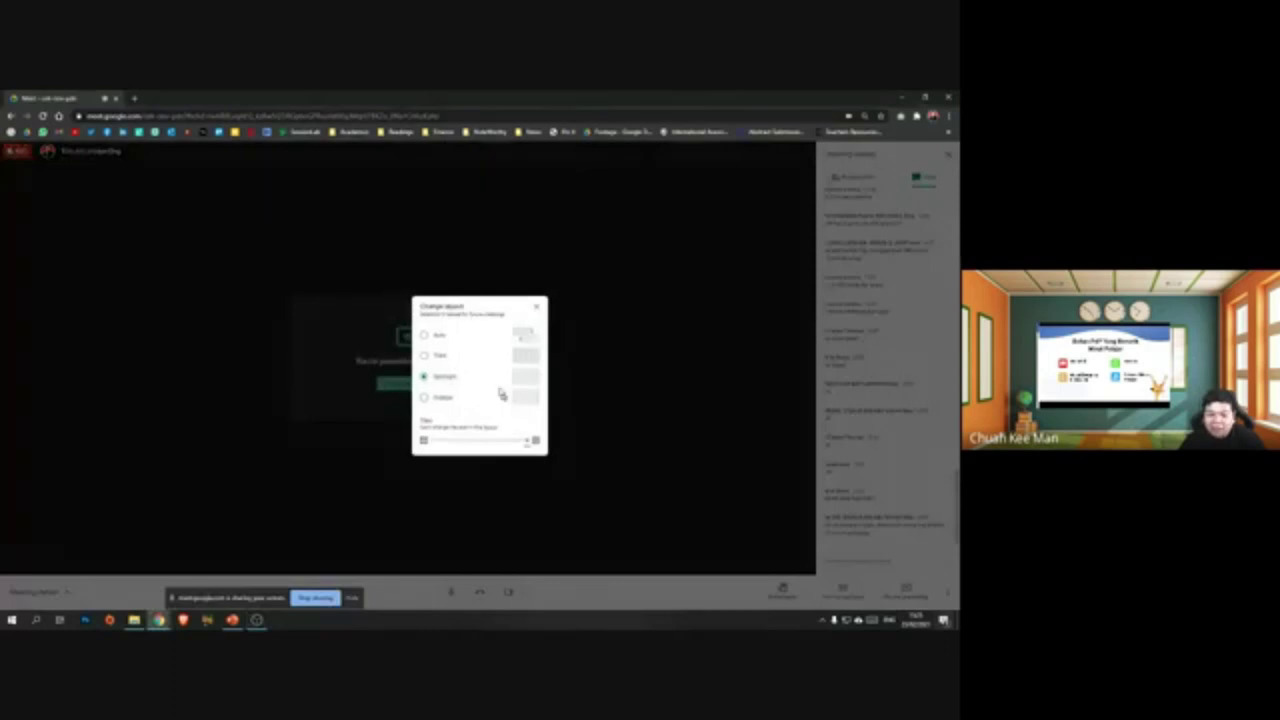
click(429, 399)
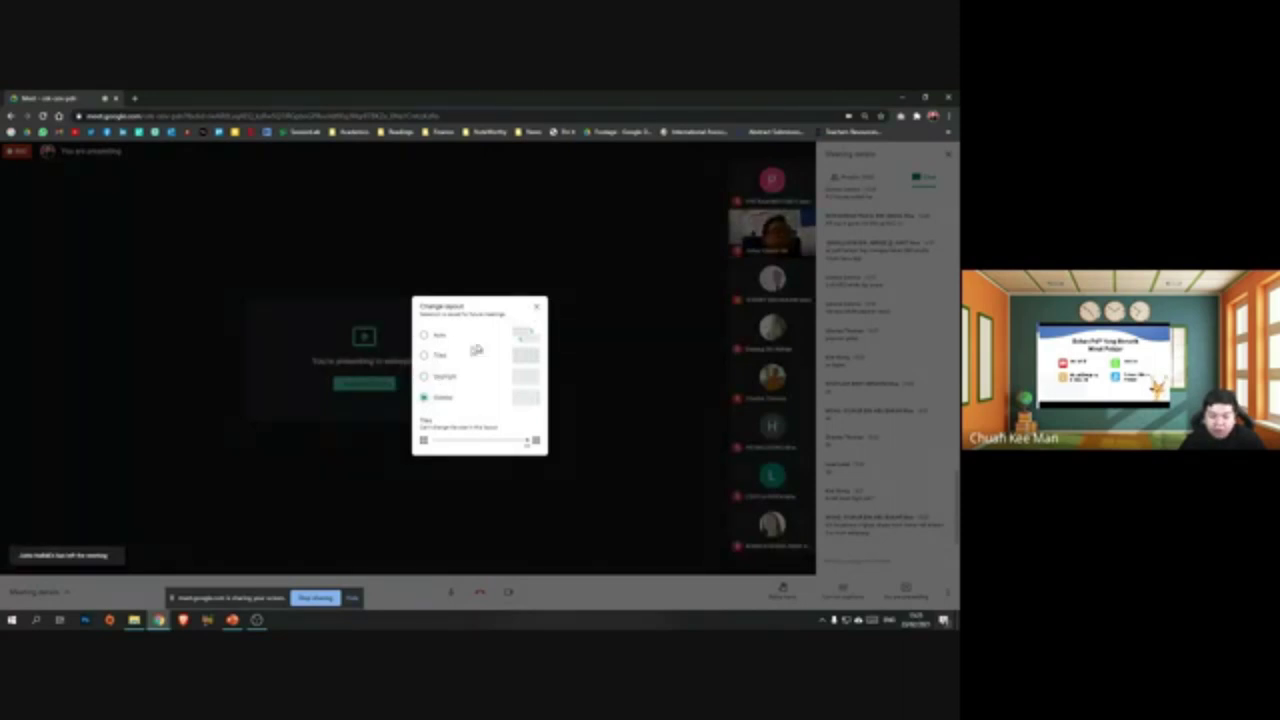
click(426, 337)
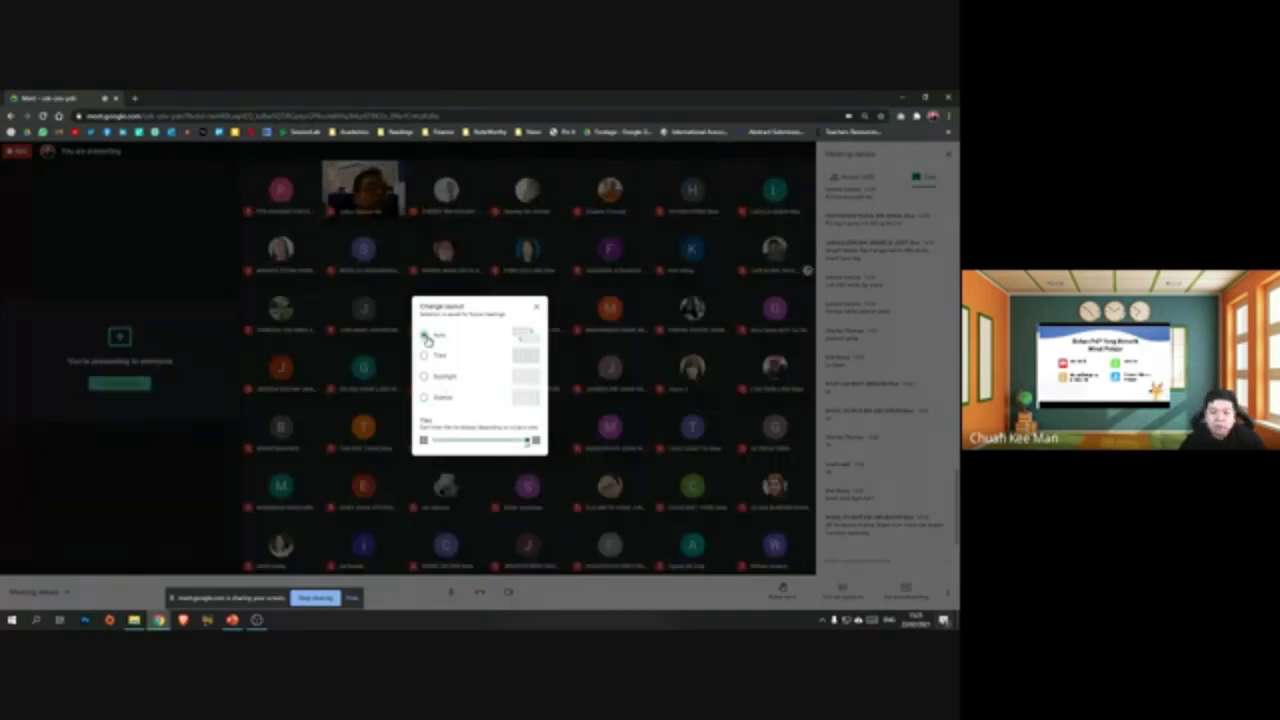
click(536, 307)
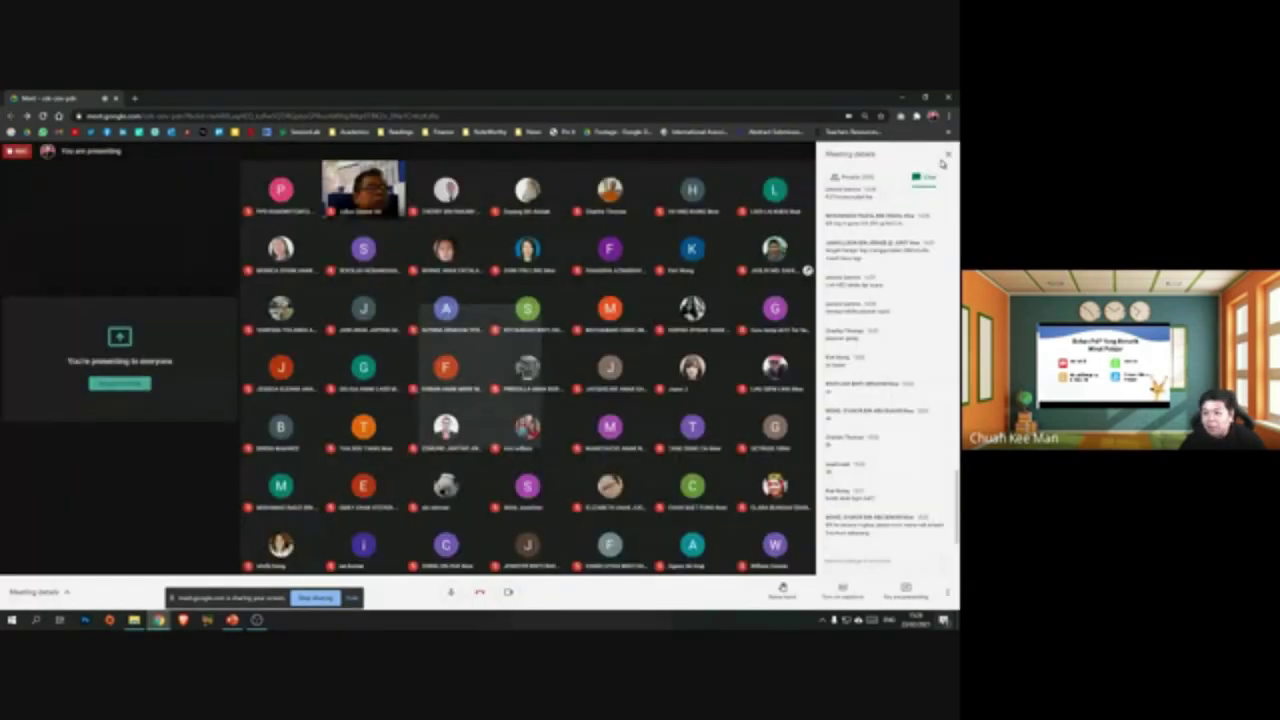
Step: Show the meeting's participant list and pin your own video to the main view
key(ctrl+alt+p)
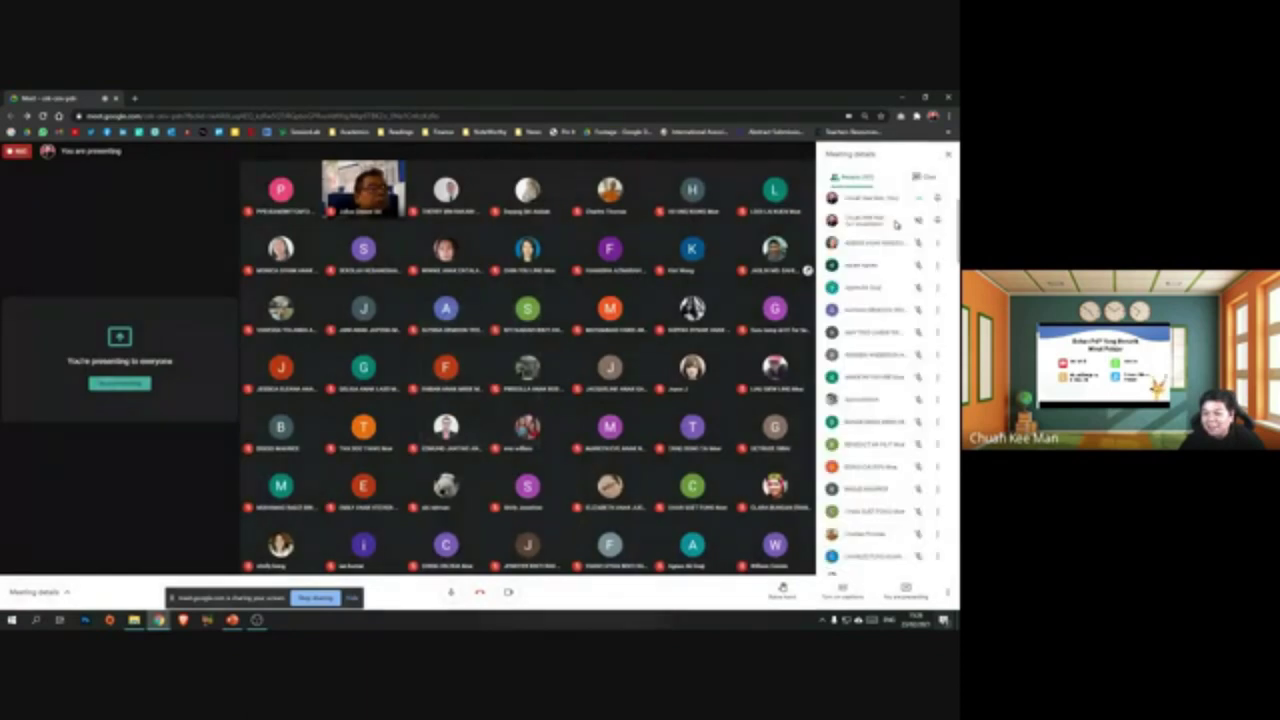
click(938, 263)
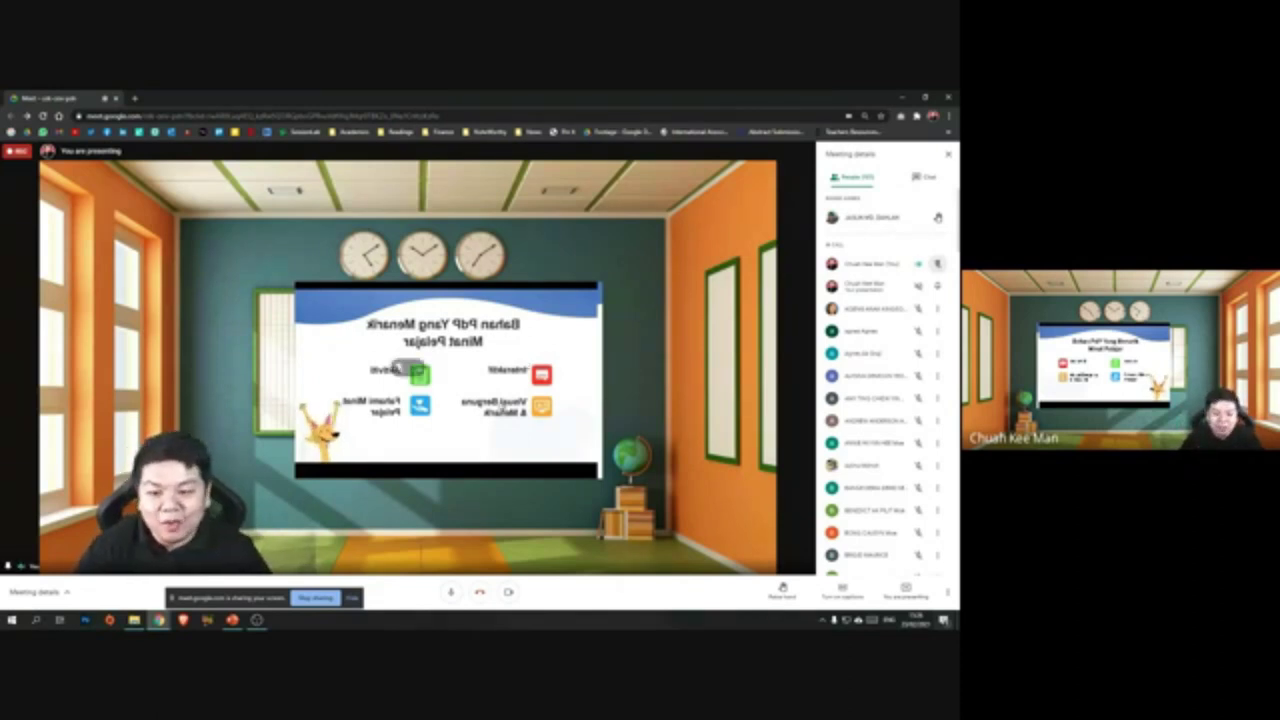
Step: Bring the Google Meet window back up and place the OBS window in front of it, clear of the participant list
click(257, 620)
mouse_move(463, 176)
mouse_down()
mouse_move(428, 199)
mouse_move(523, 160)
mouse_up()
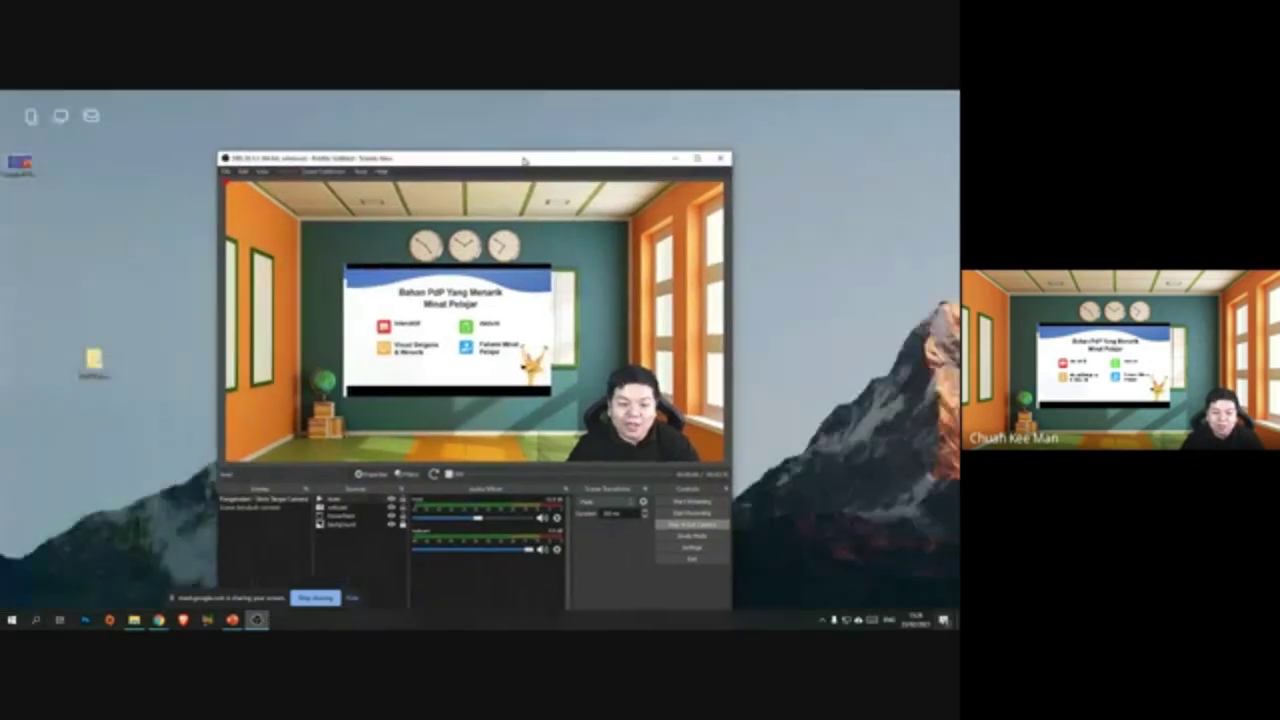
mouse_move(158, 620)
click(378, 572)
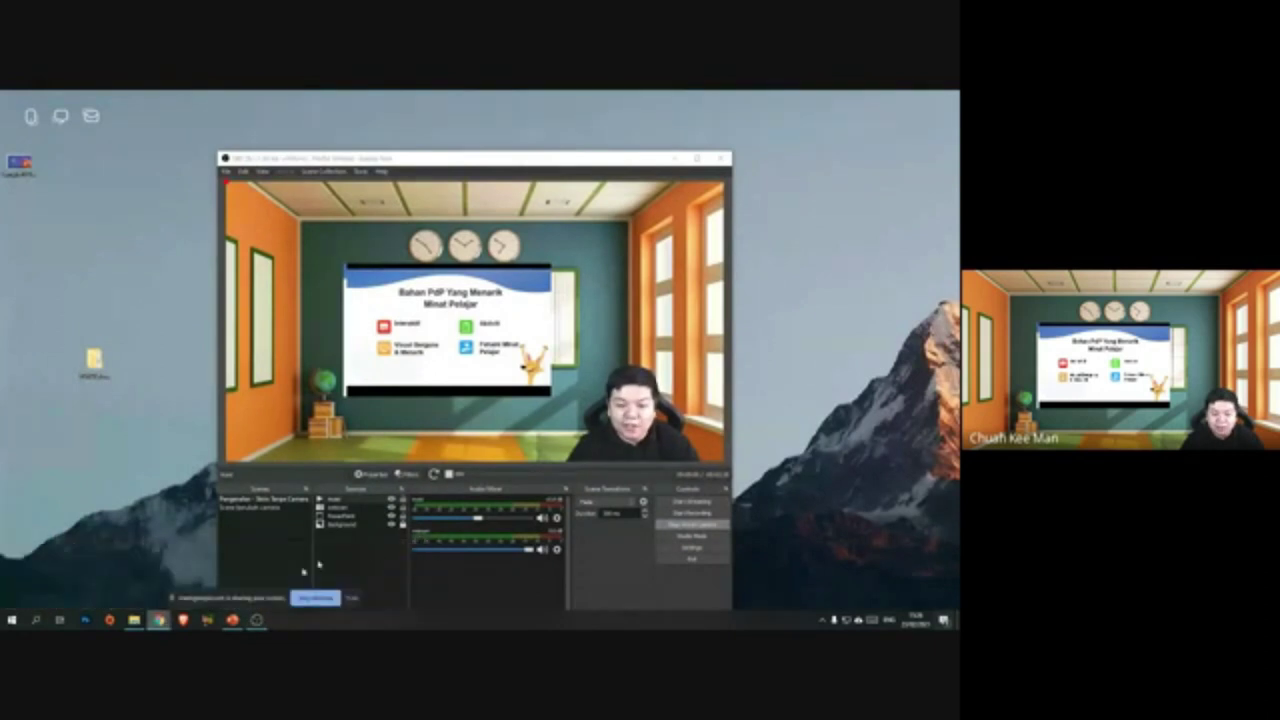
mouse_move(158, 620)
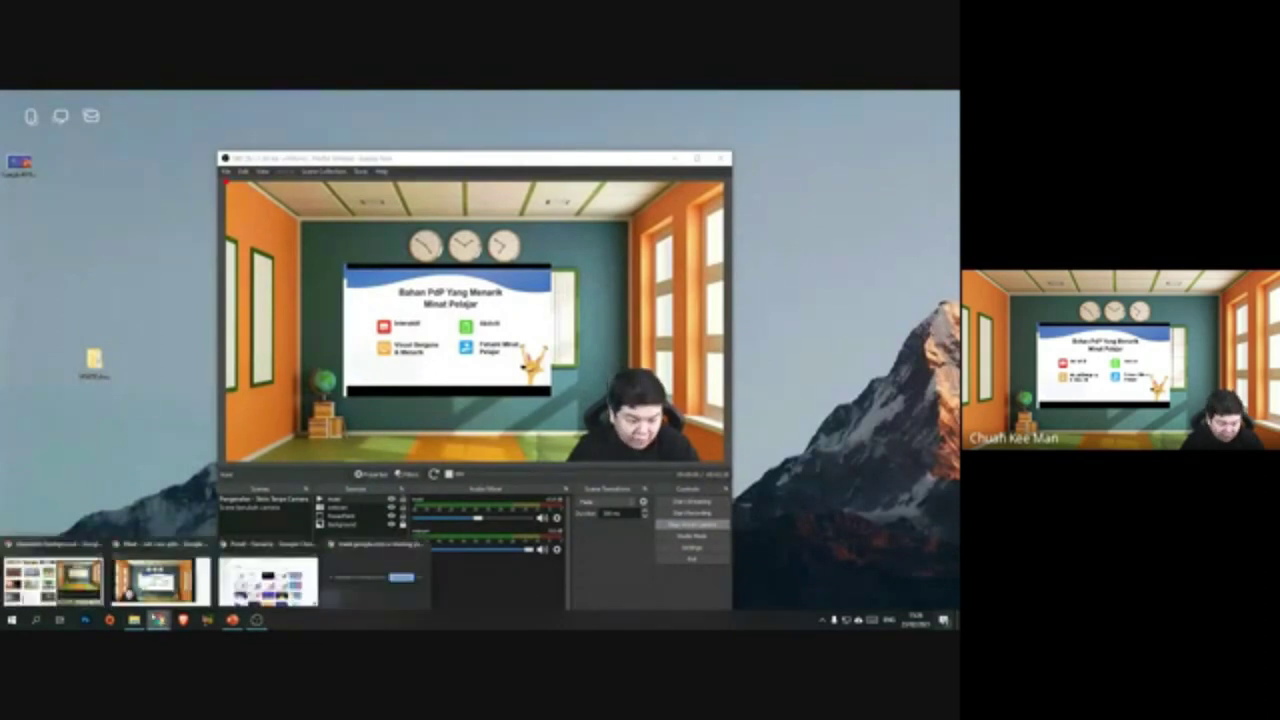
click(157, 578)
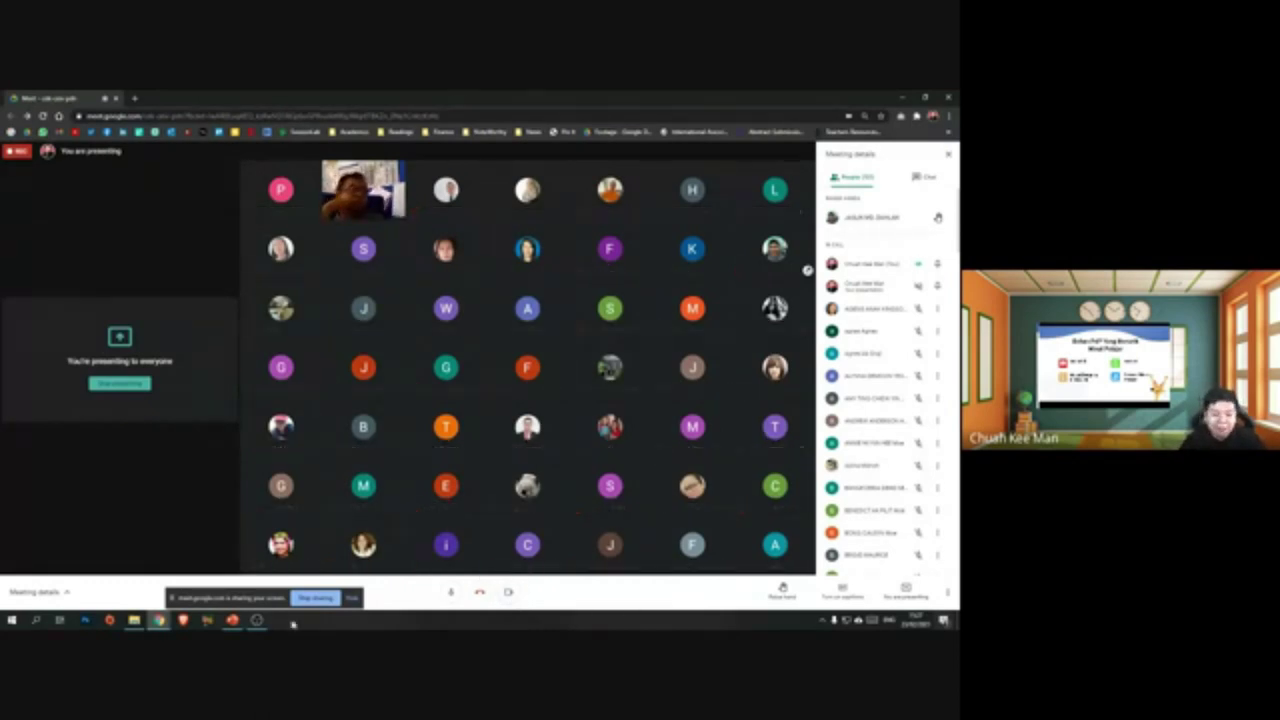
click(257, 620)
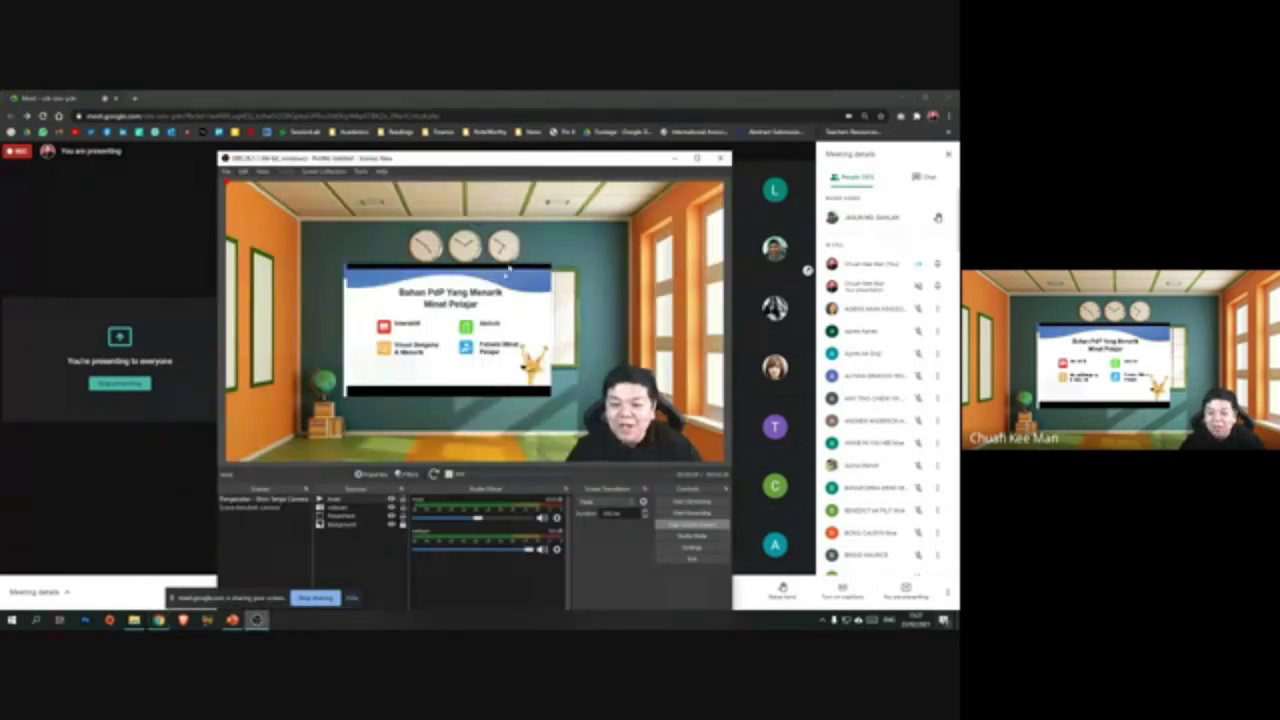
drag(676, 161, 700, 113)
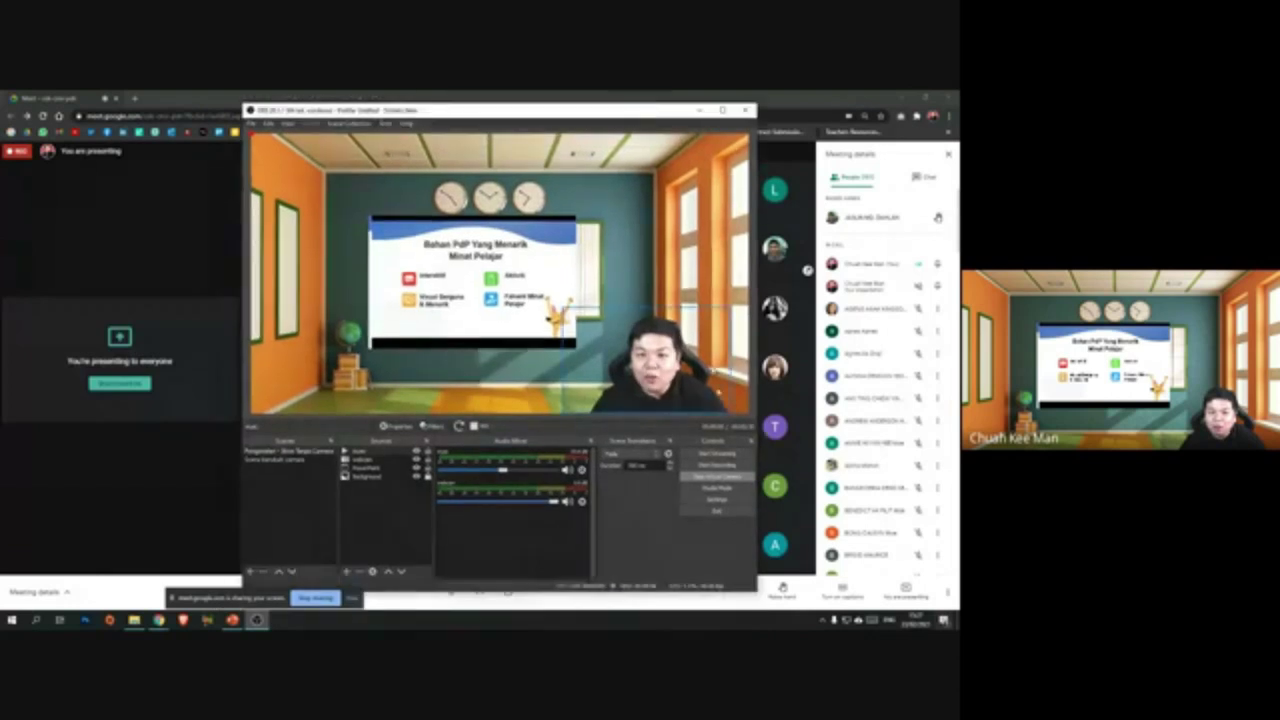
Step: Maximize the OBS window and move the screen-sharing notice clear of the source controls
drag(757, 591, 818, 610)
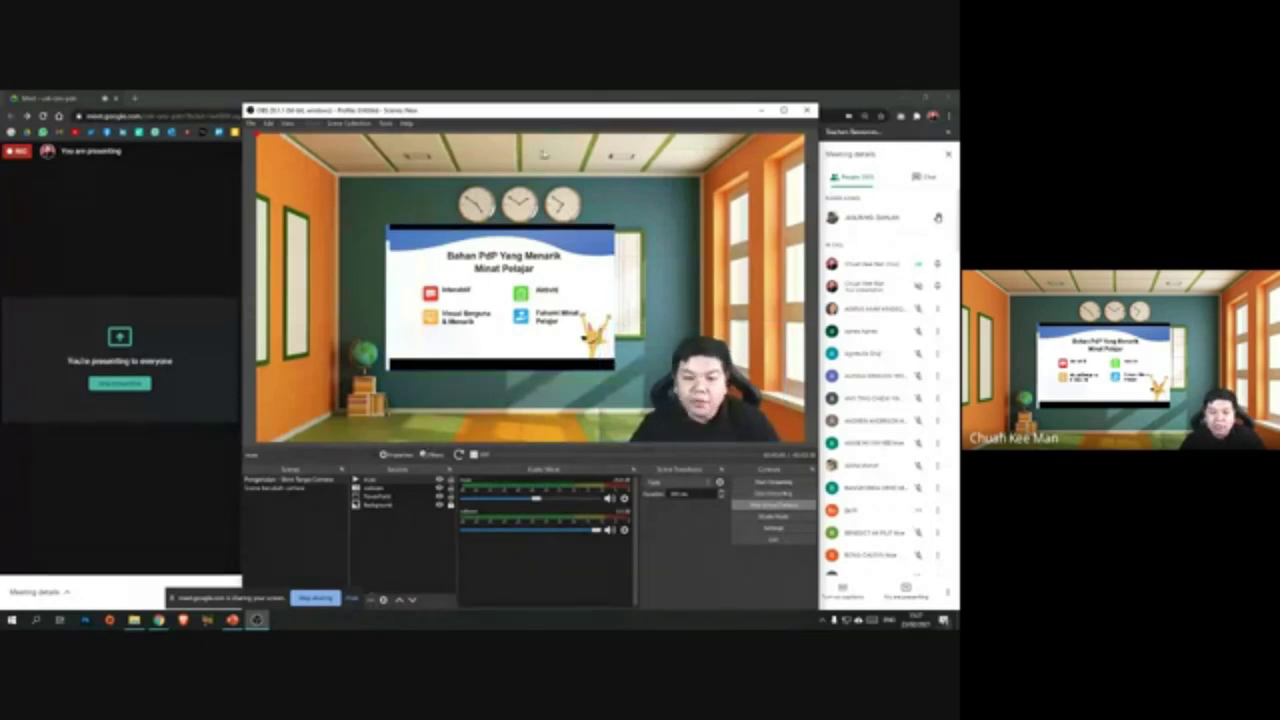
click(783, 110)
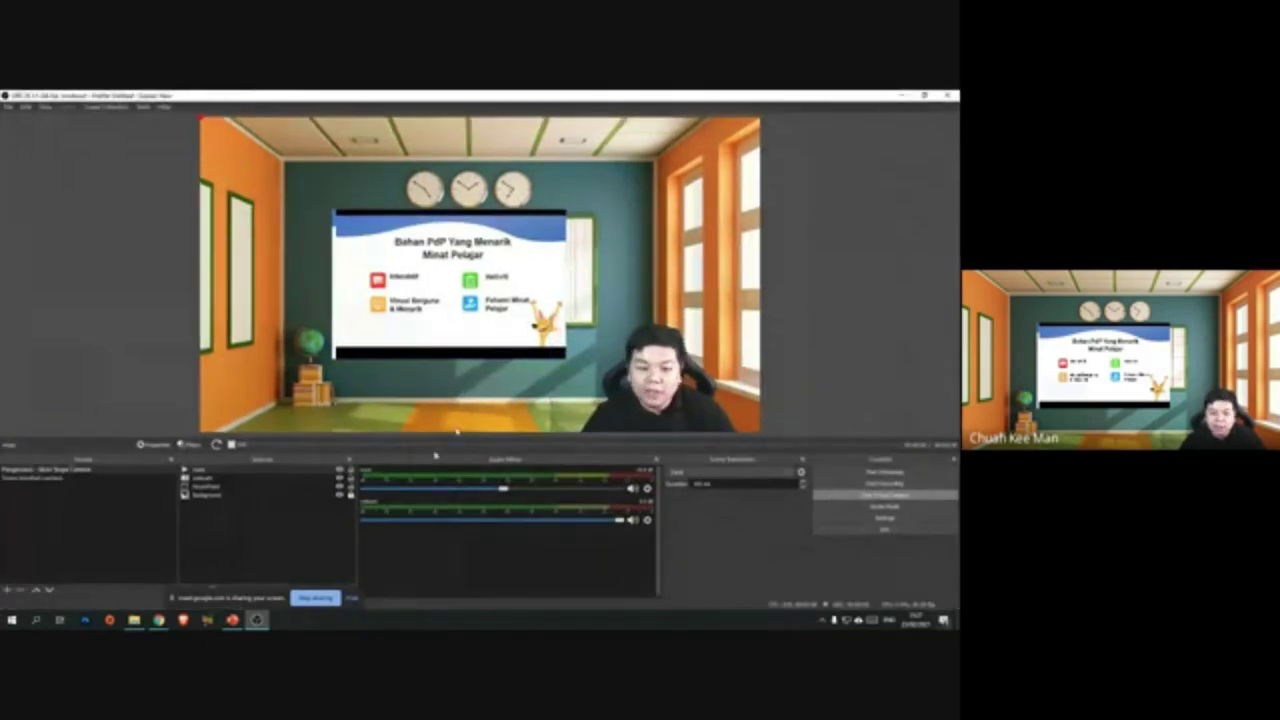
drag(167, 599, 737, 573)
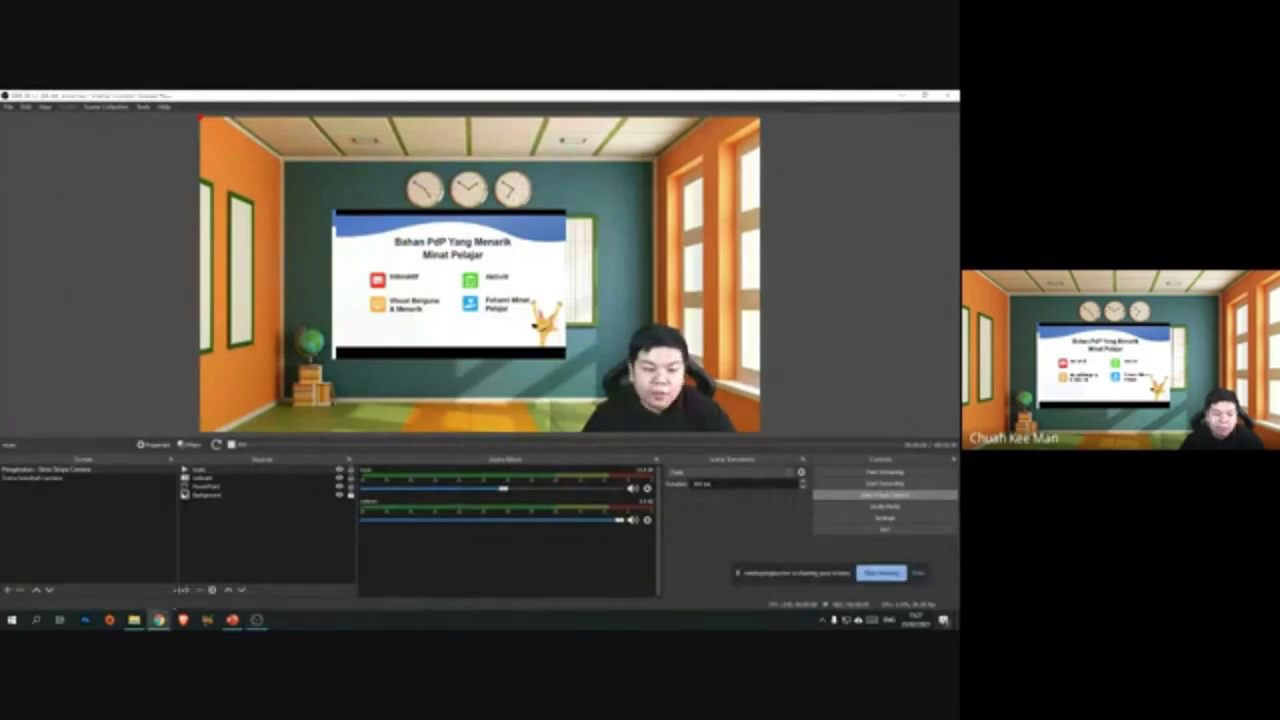
Step: Add a text source named Tajuk to the scene, reading "KELAS1"
click(186, 590)
click(215, 520)
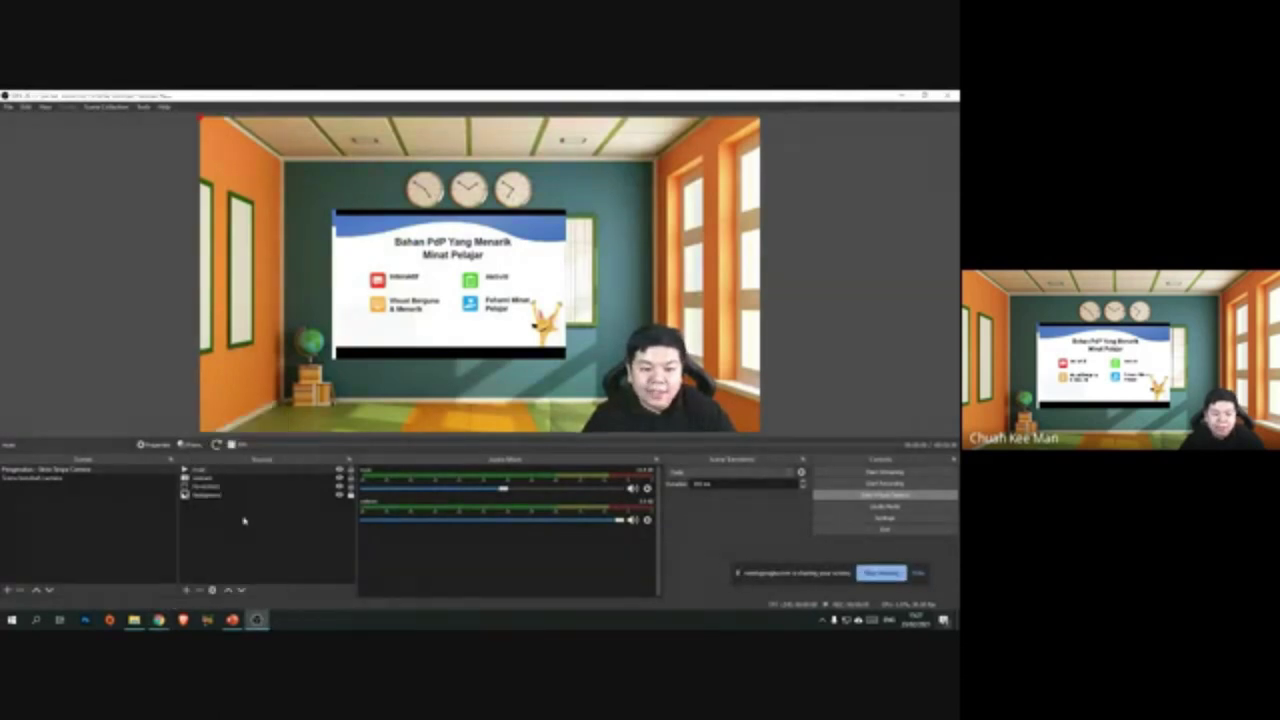
key(BackSpace)
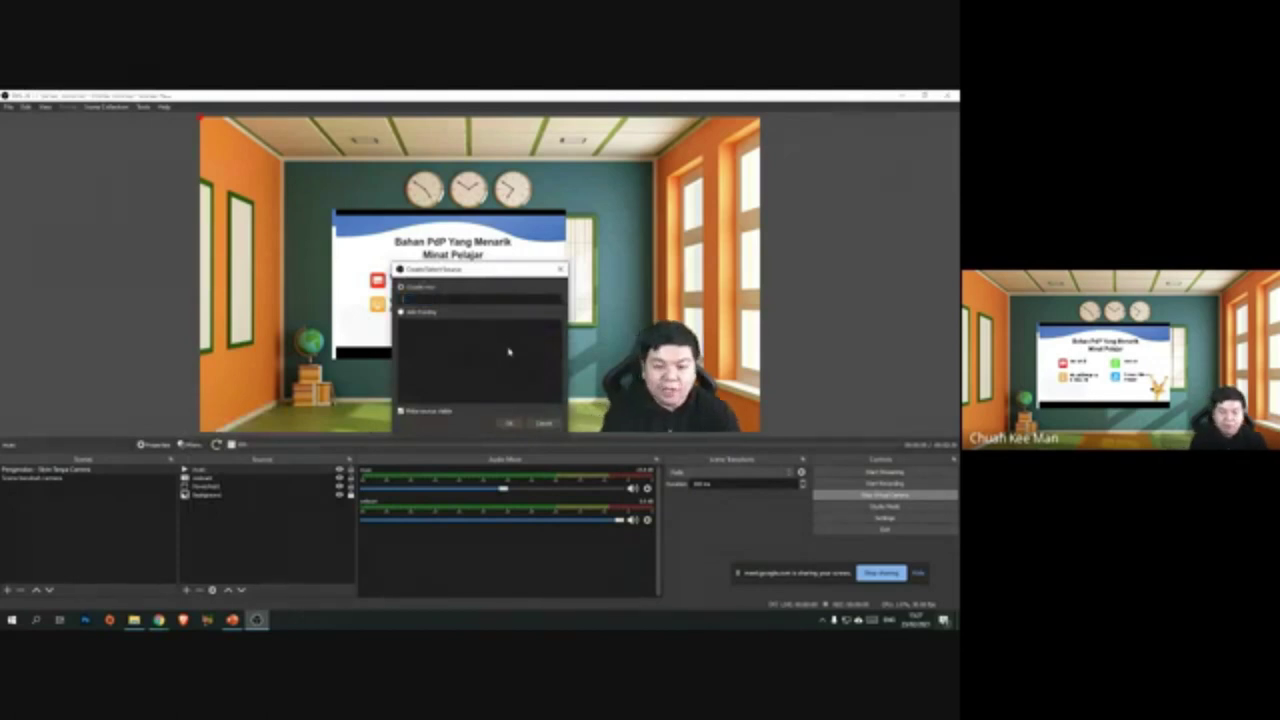
text(Text)
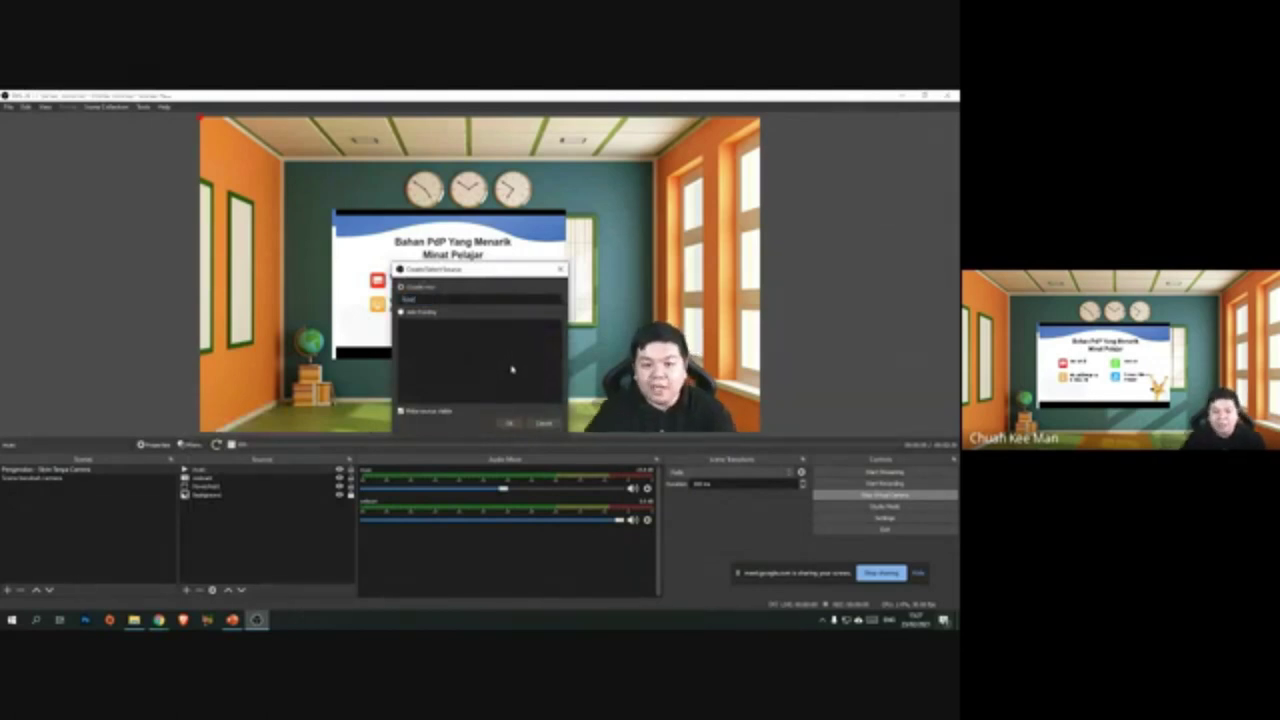
click(509, 423)
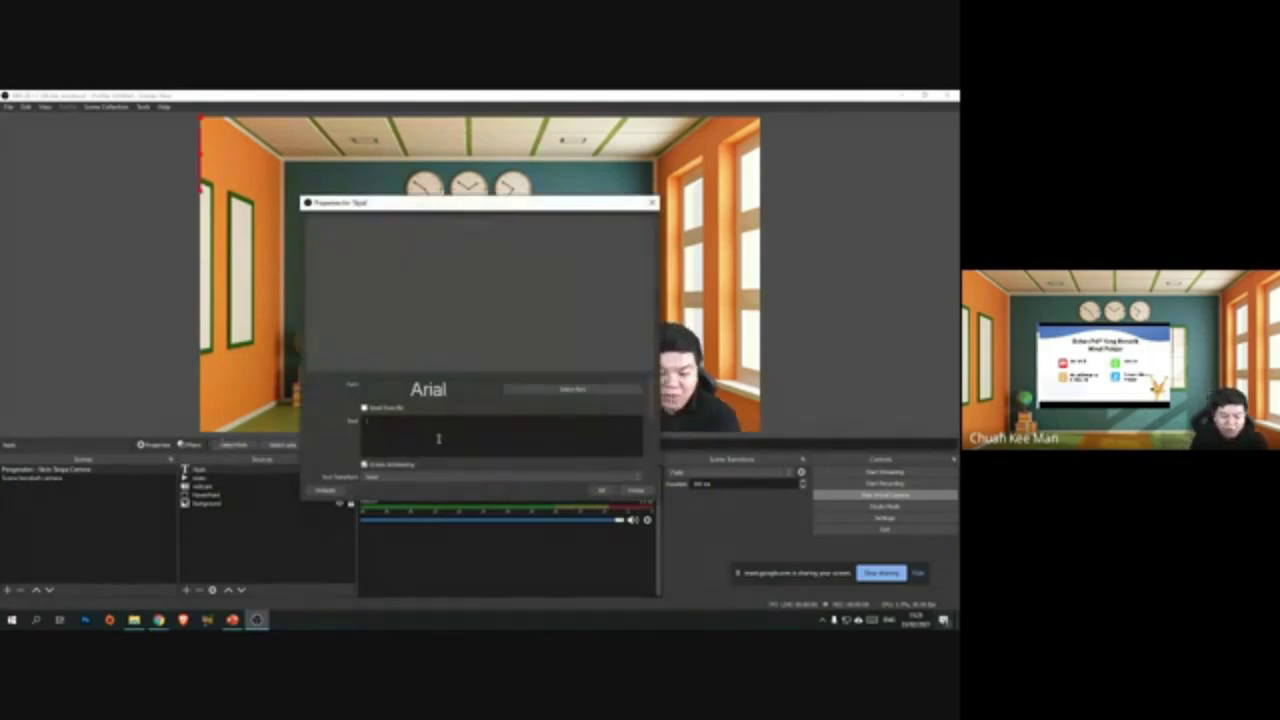
text(KELAS1)
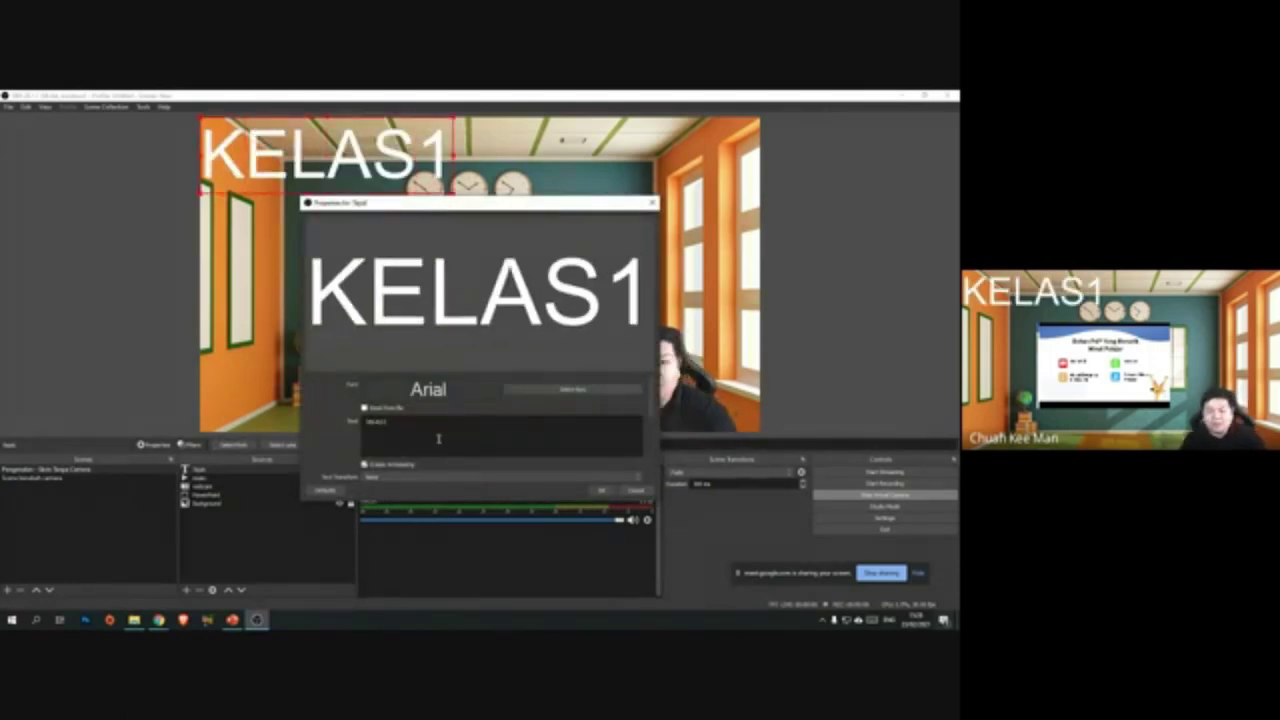
click(601, 491)
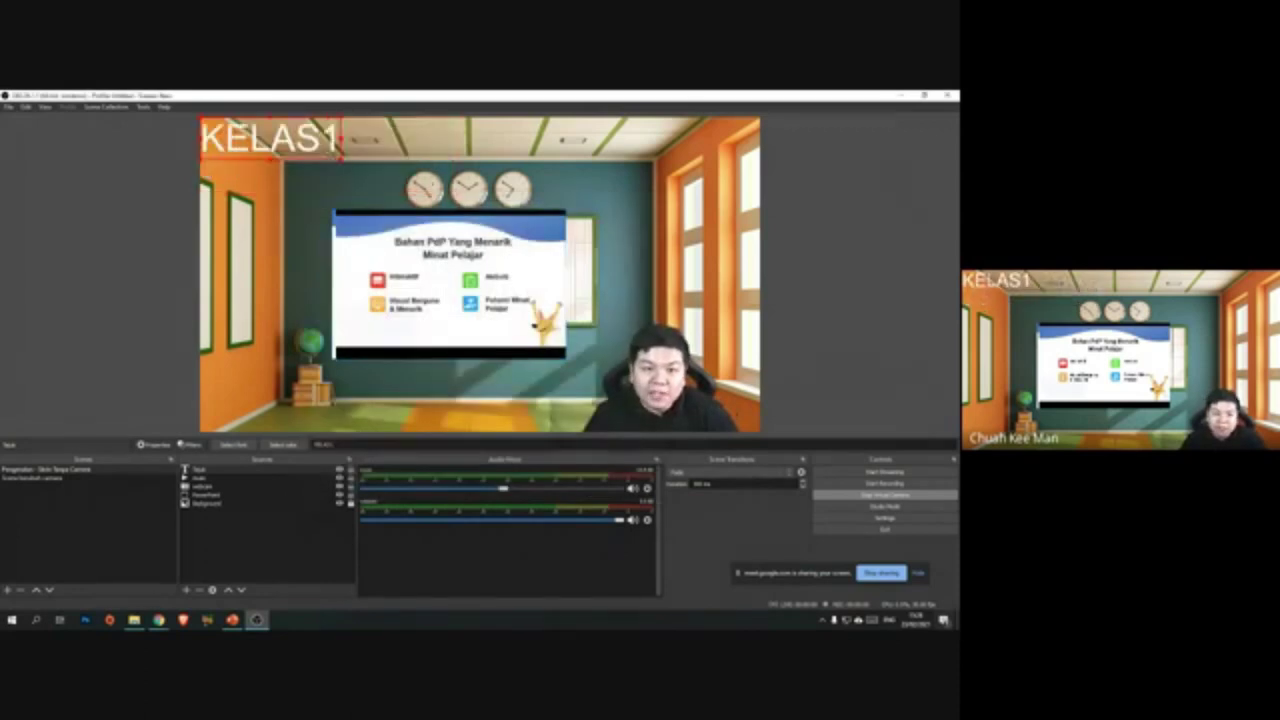
Step: Place the reduced KELAS1 text on the classroom wall, to the right of the three clocks
drag(250, 136, 588, 193)
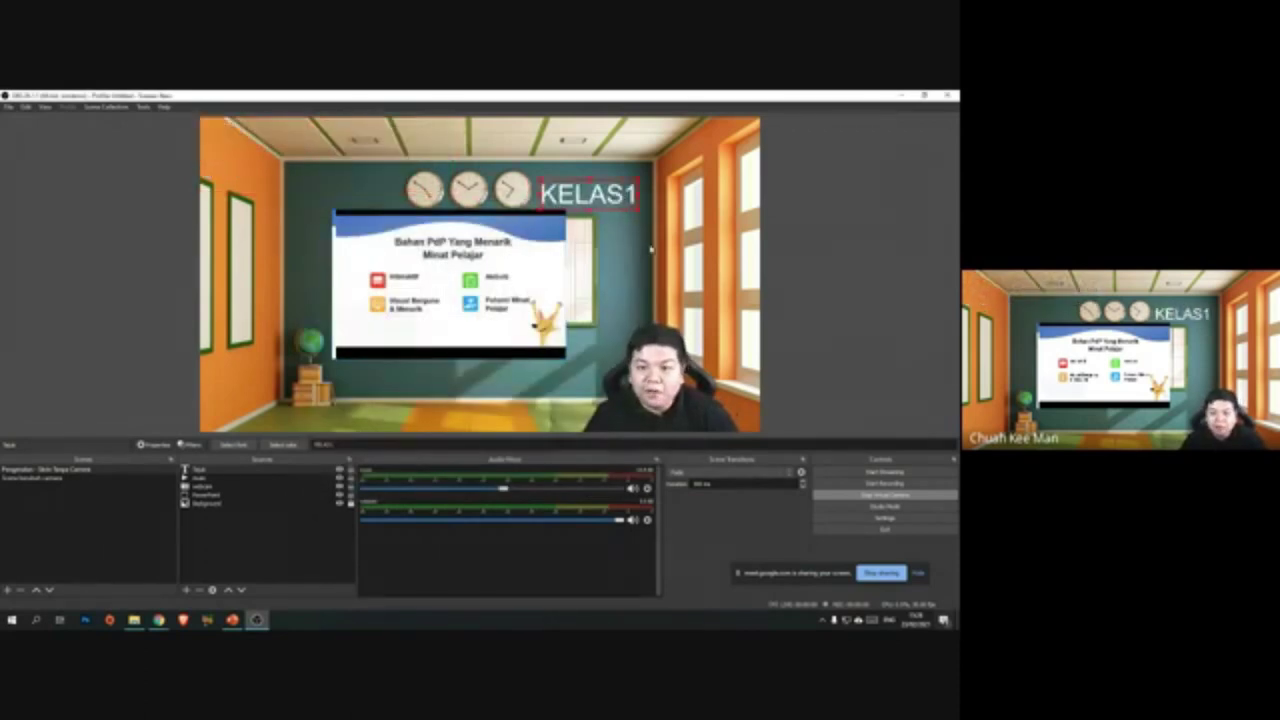
click(650, 250)
click(588, 200)
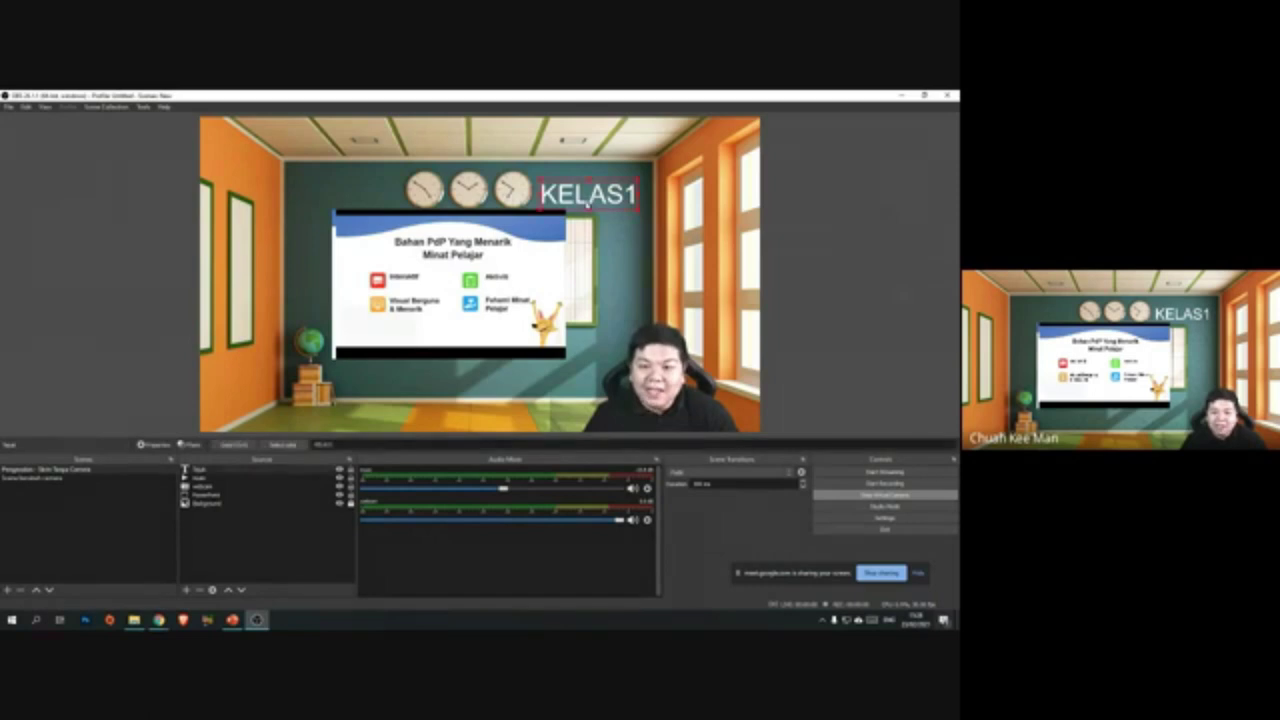
Step: Add a Scroll filter to the KELAS1 text, raising its horizontal speed and leaving the vertical speed at 0
right_click(200, 470)
click(262, 449)
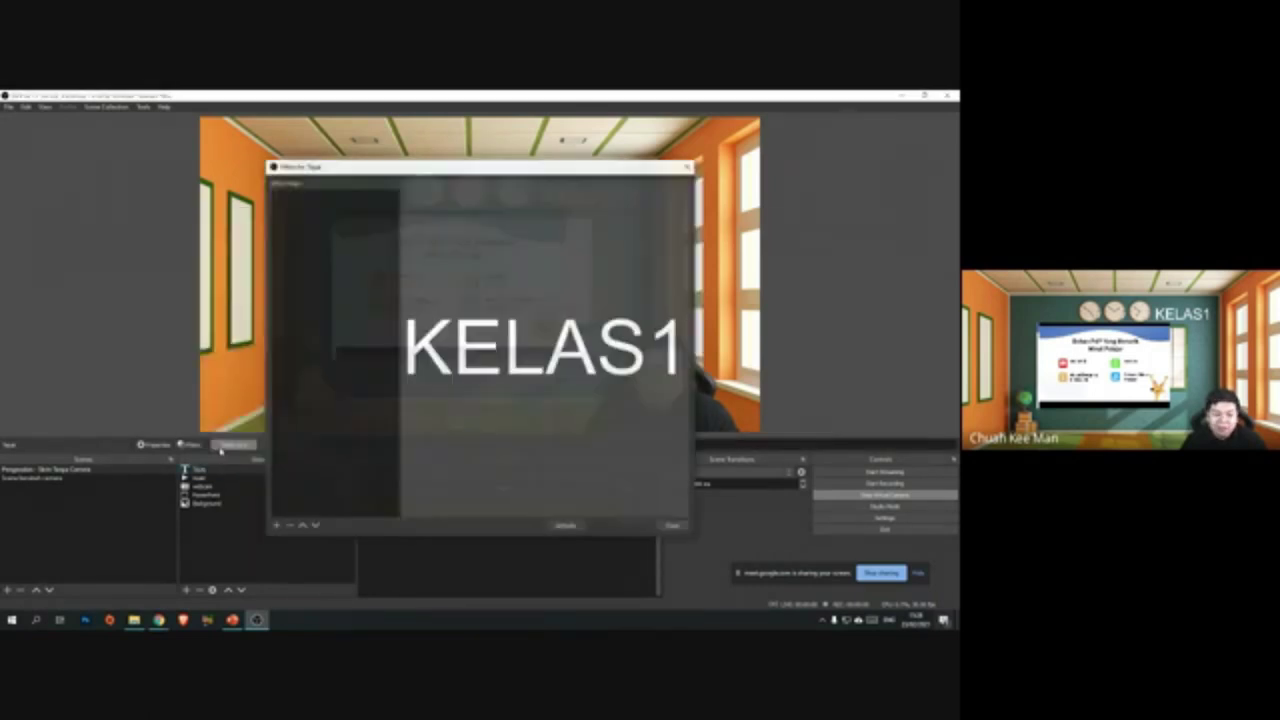
click(276, 526)
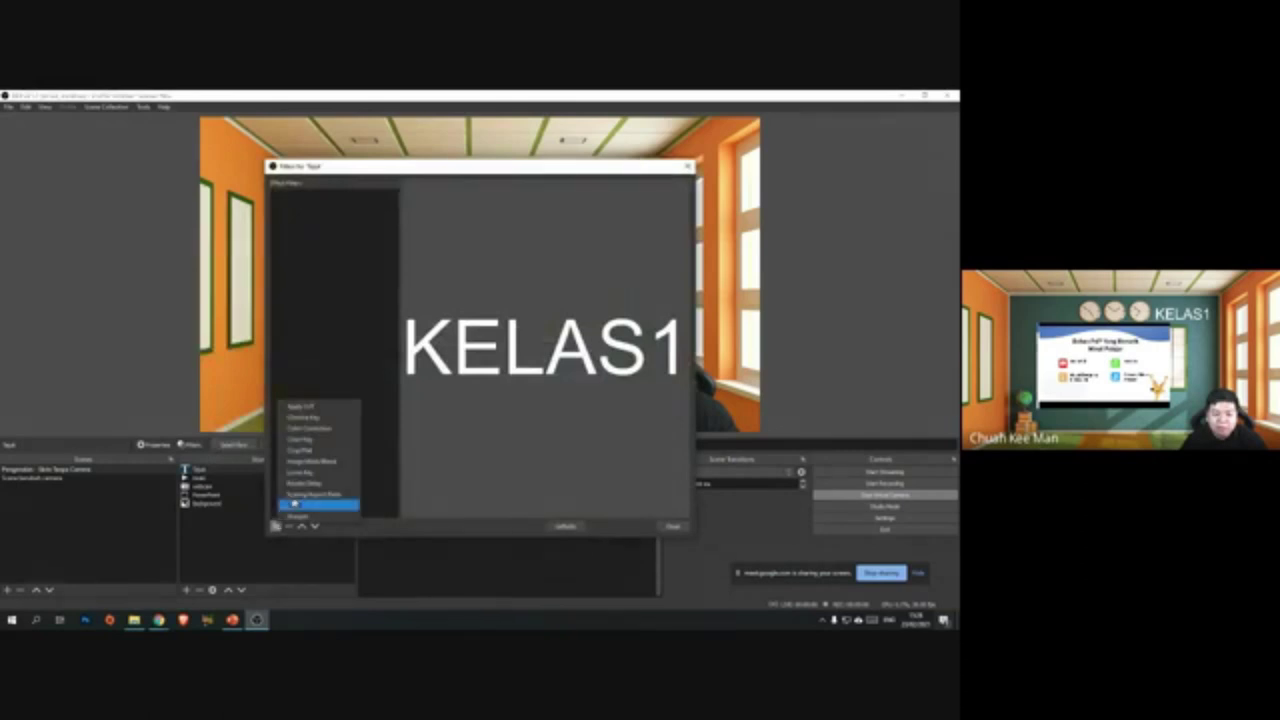
click(322, 508)
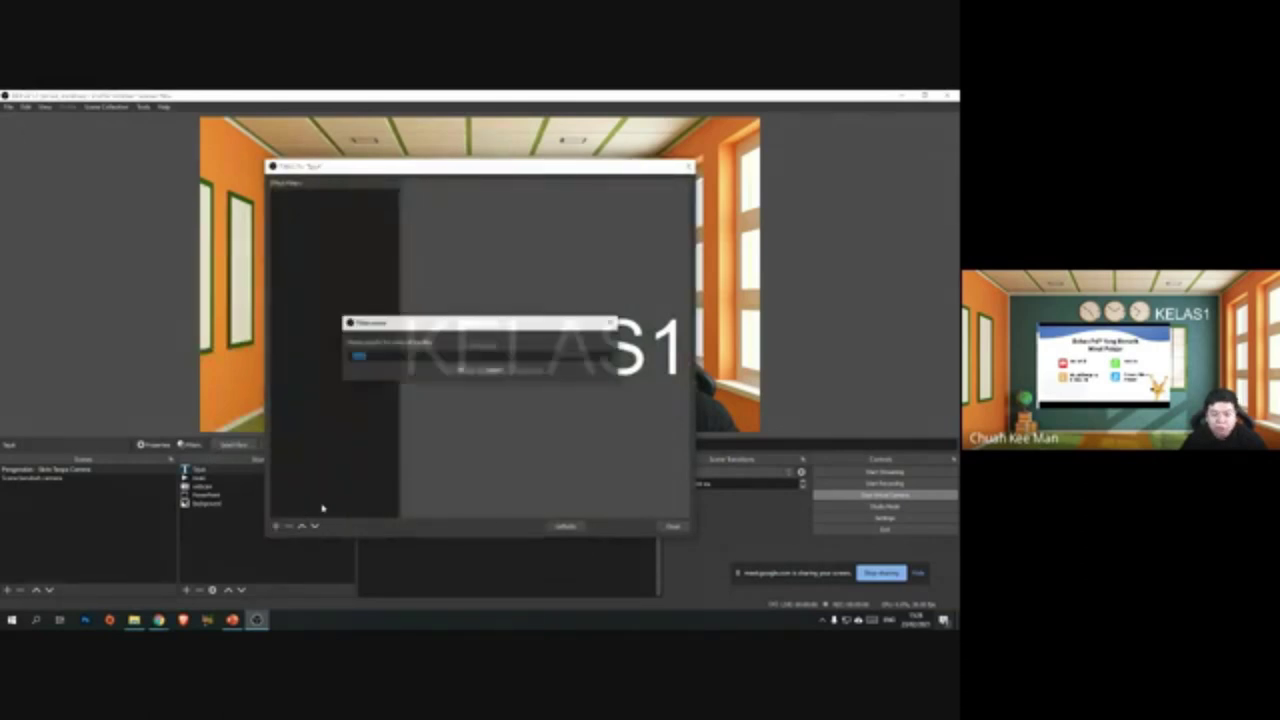
click(464, 371)
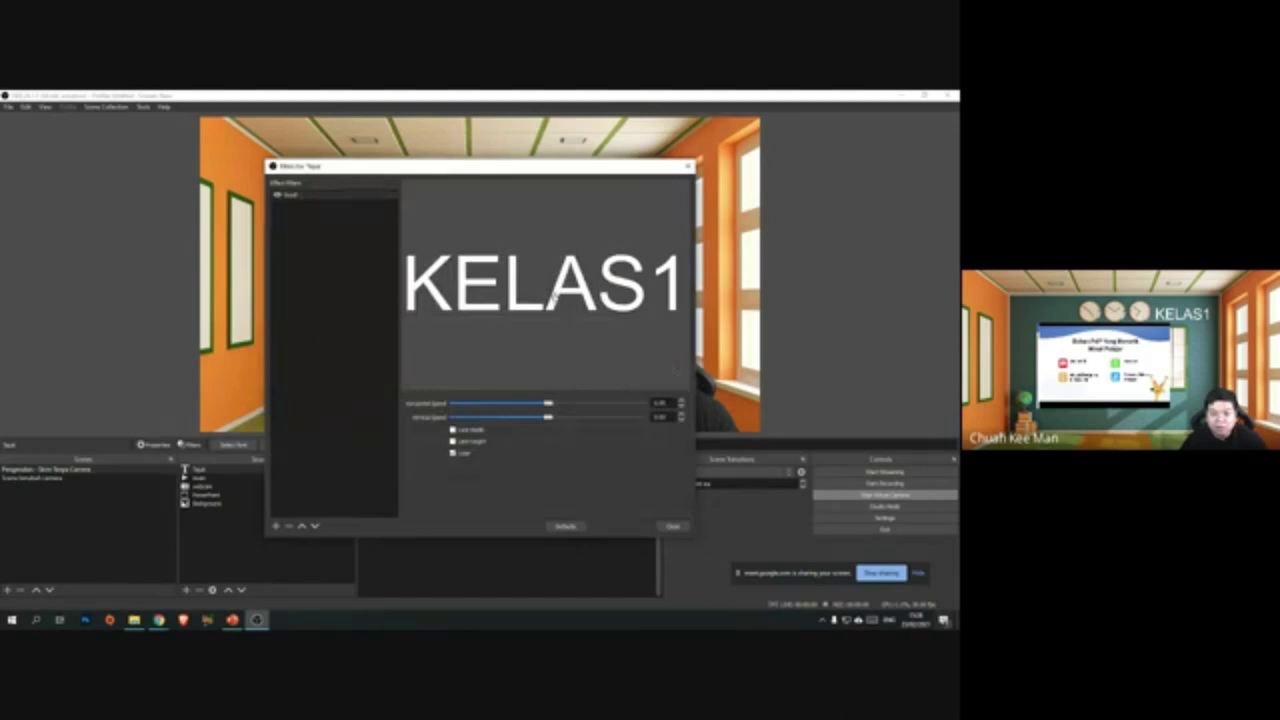
mouse_move(548, 404)
mouse_down()
mouse_move(581, 404)
mouse_move(525, 418)
mouse_move(552, 419)
mouse_up()
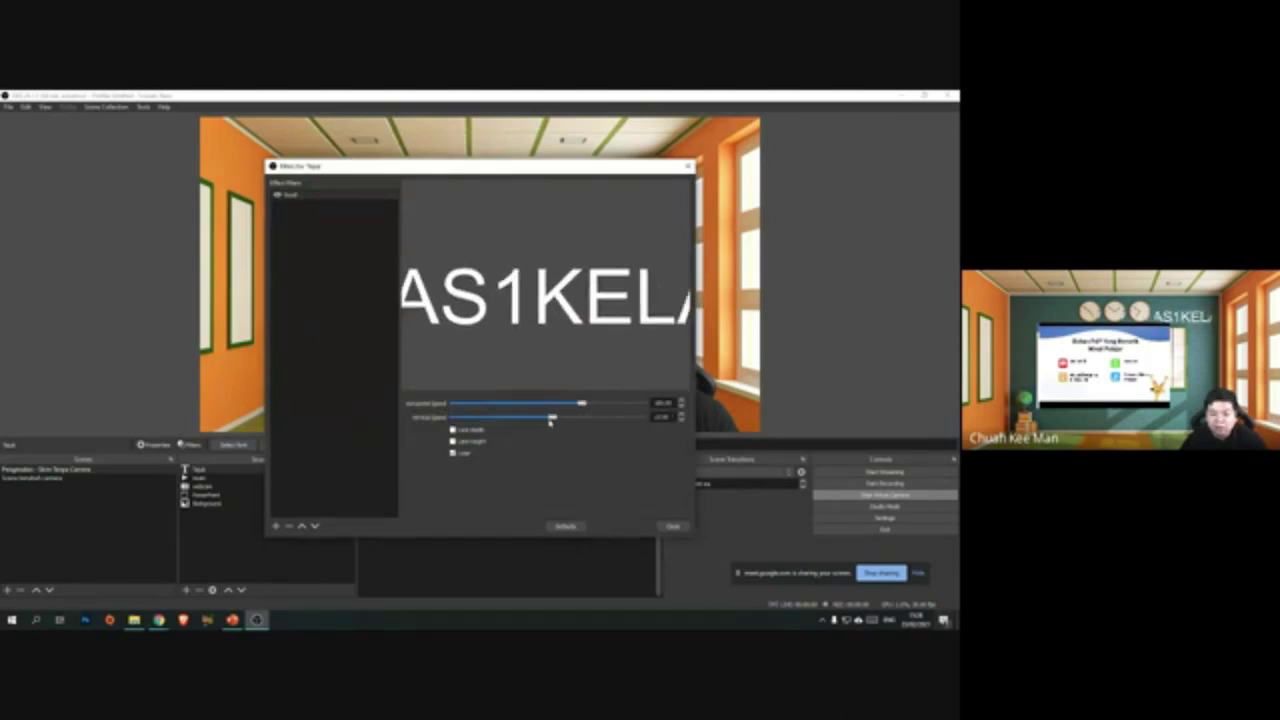
scroll(606, 420, down, 3)
scroll(598, 408, up, 5)
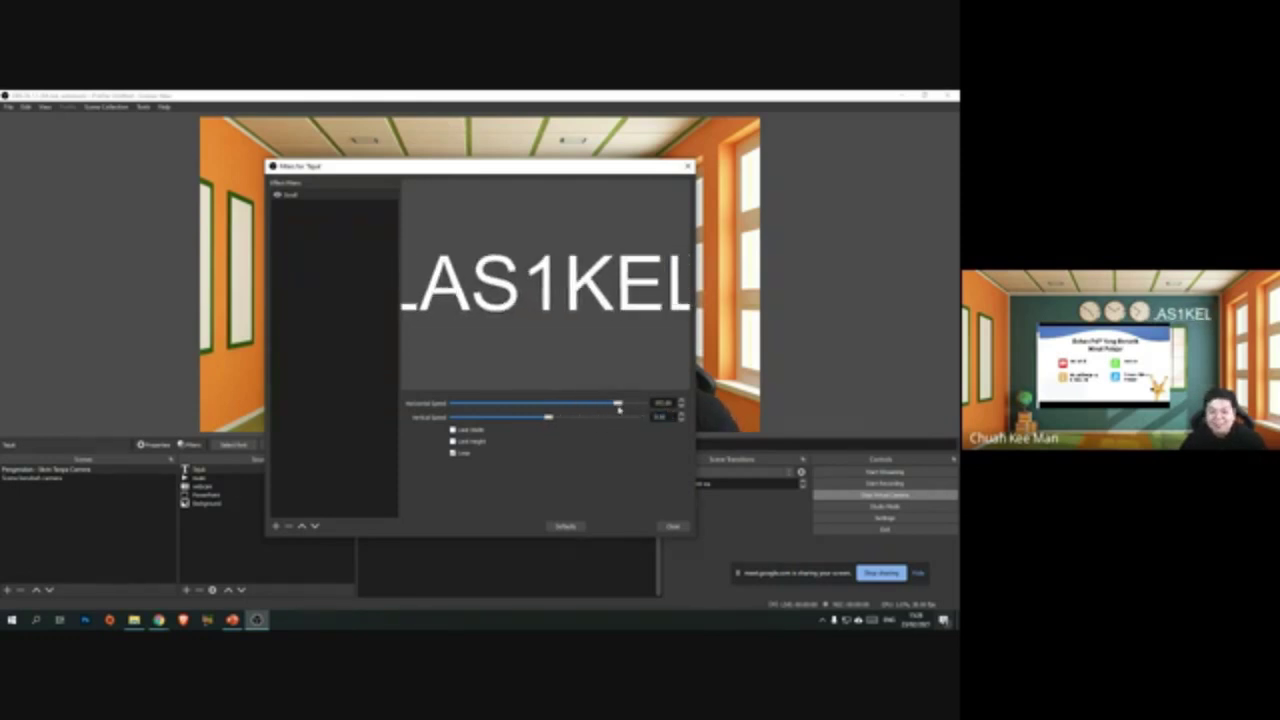
click(672, 526)
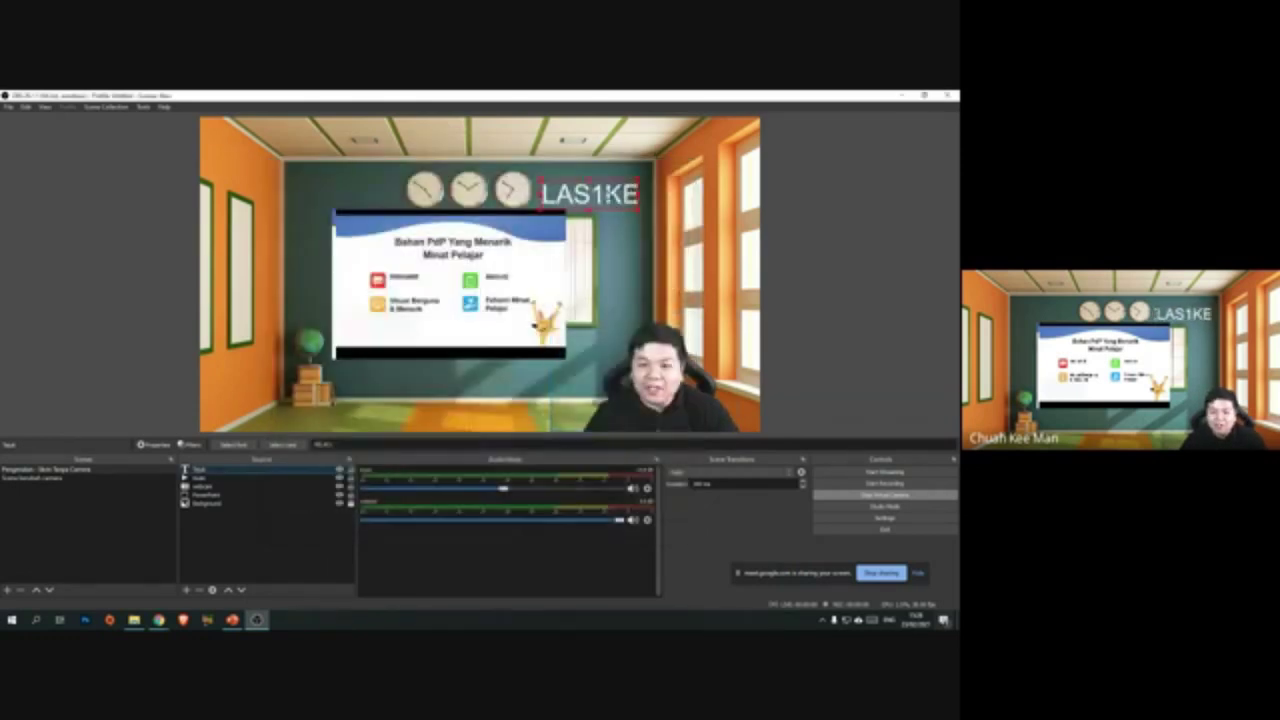
Step: Extend the scrolling text to "KELAS1 sedang berlangsung sekarang" and place it along the lower edge of the scene
drag(600, 198, 420, 398)
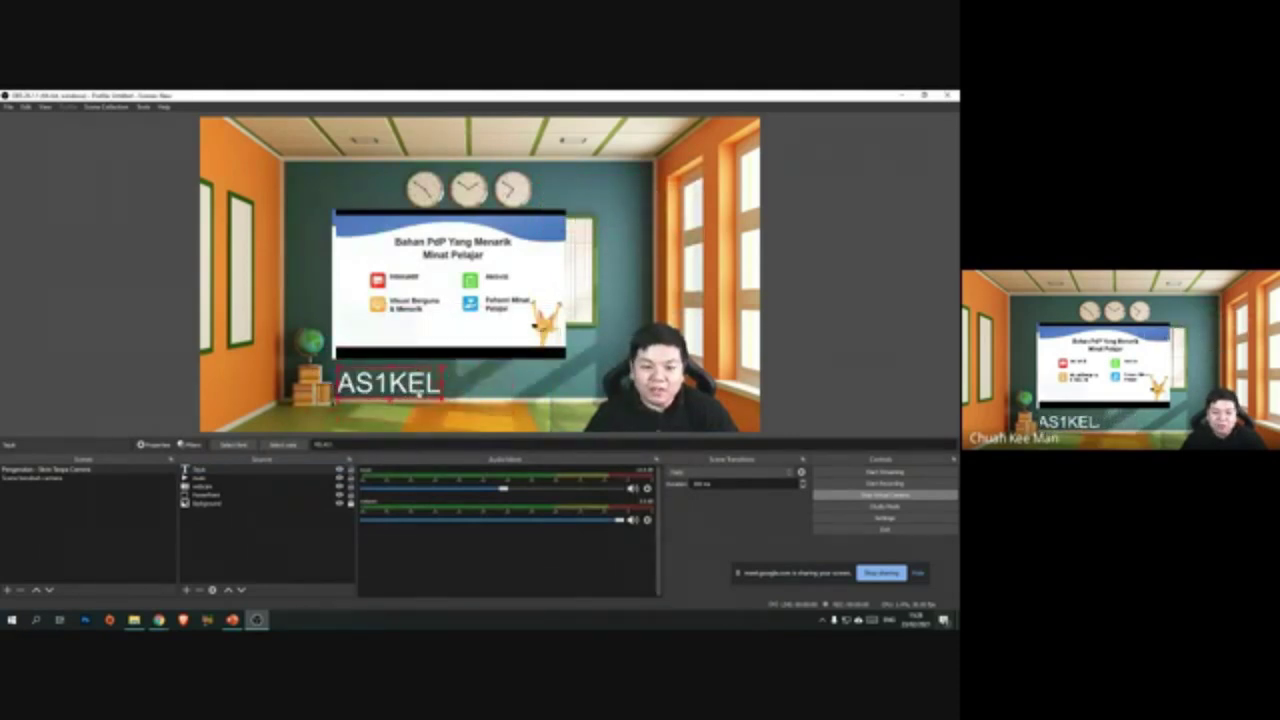
right_click(226, 472)
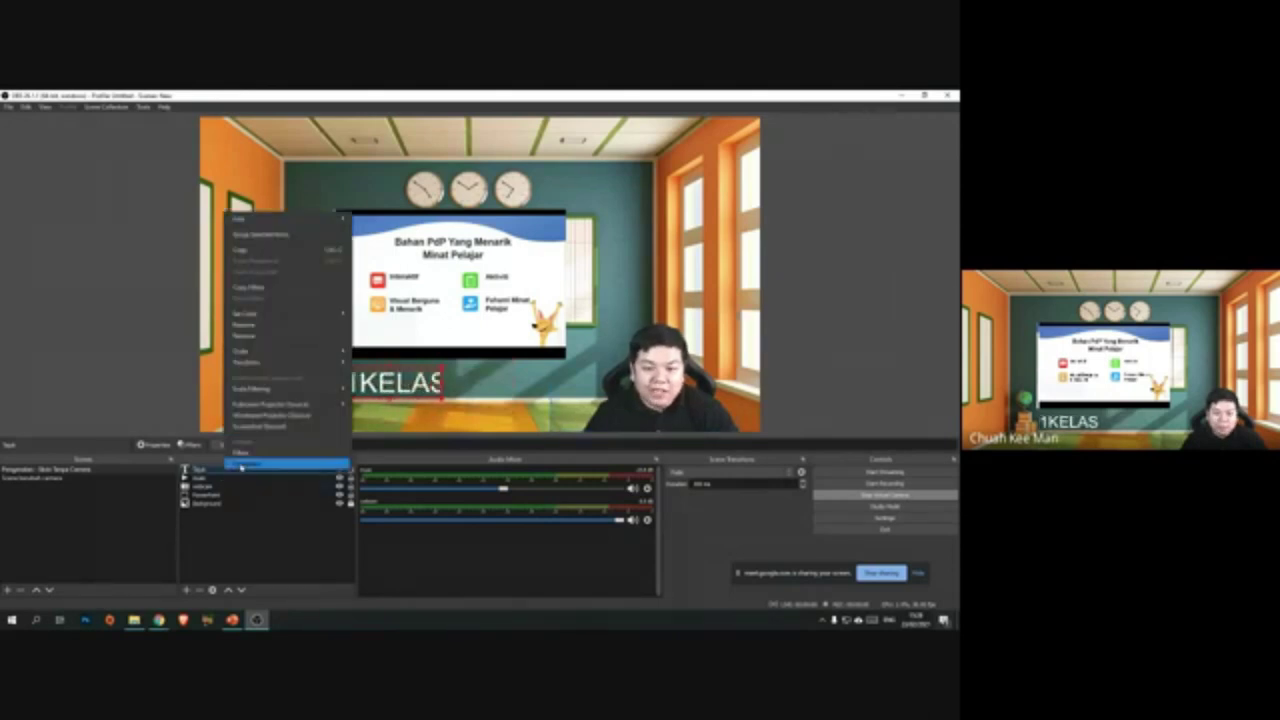
click(240, 465)
click(462, 438)
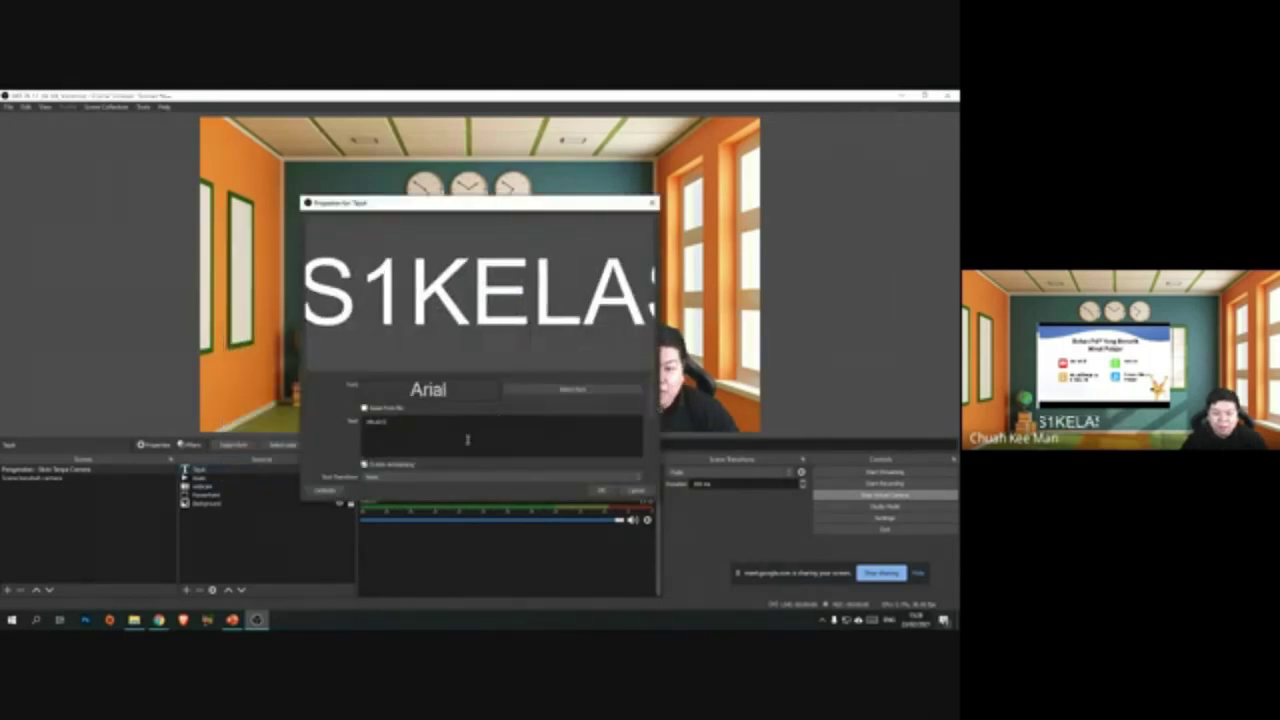
text(sedang berlangsu)
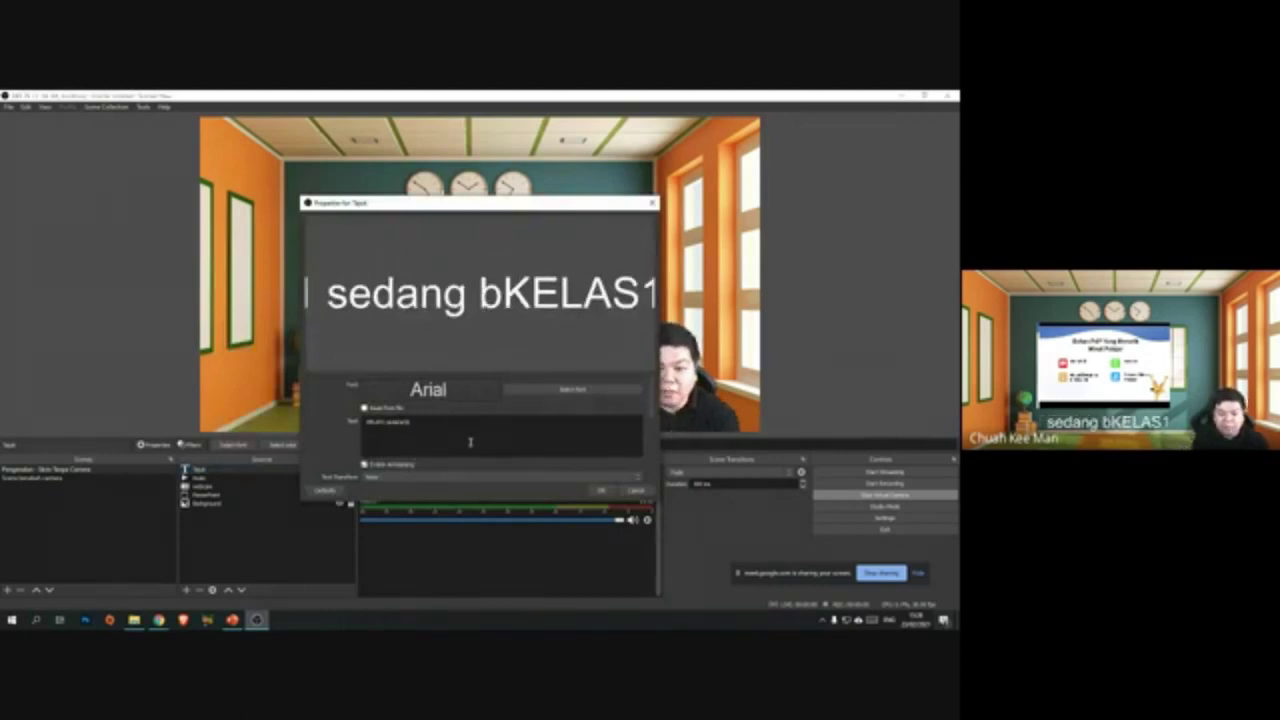
text(ng sekarang)
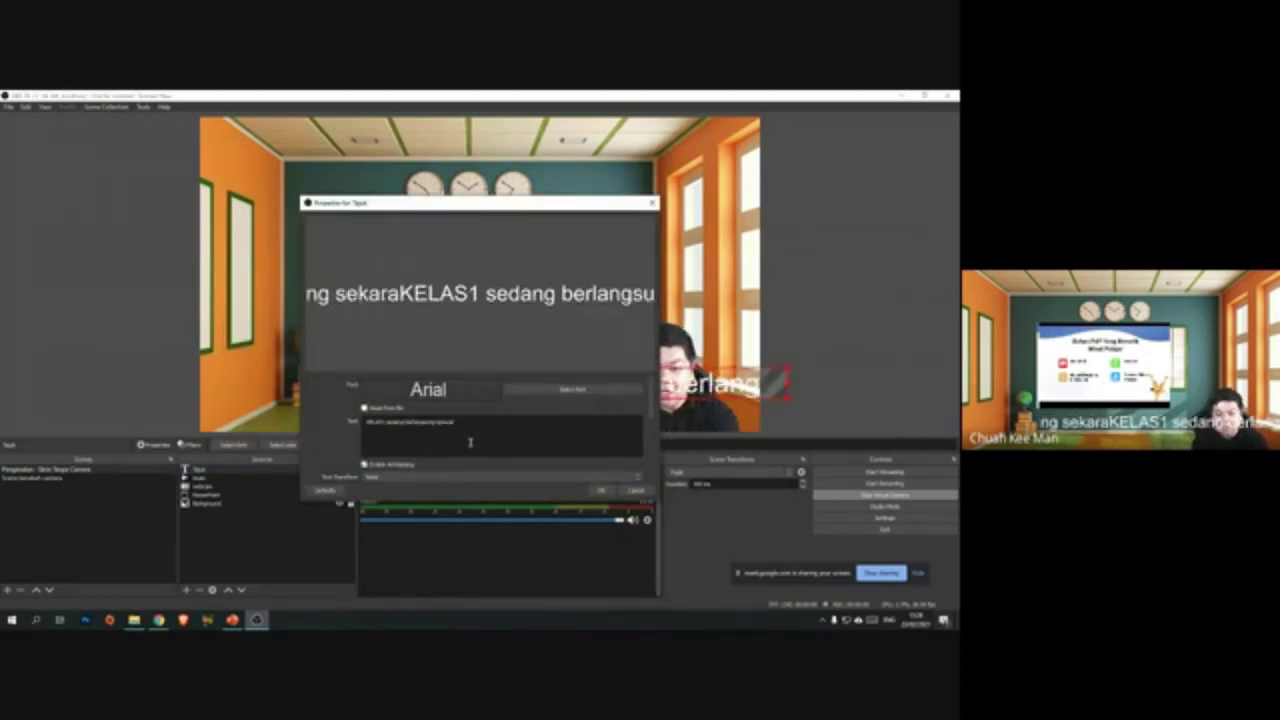
click(600, 491)
drag(700, 385, 620, 408)
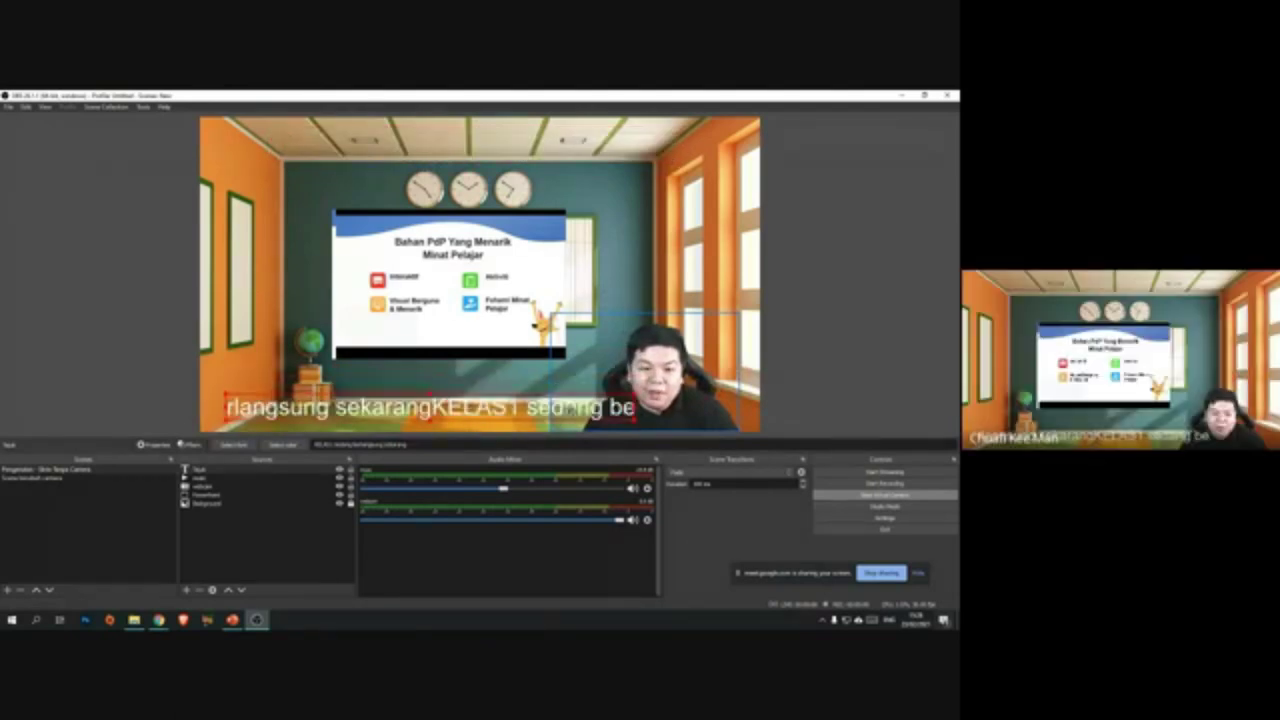
click(866, 337)
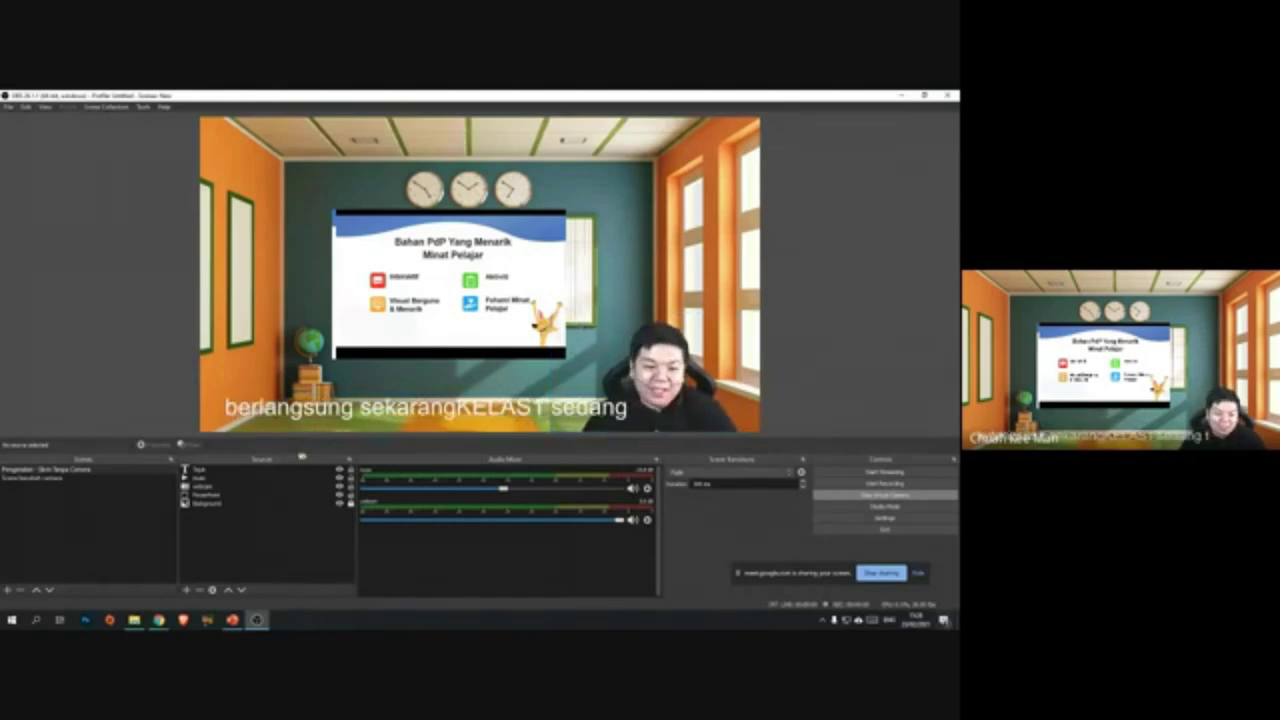
Step: Select the first scene, stop the virtual camera and select the webcam source
click(48, 472)
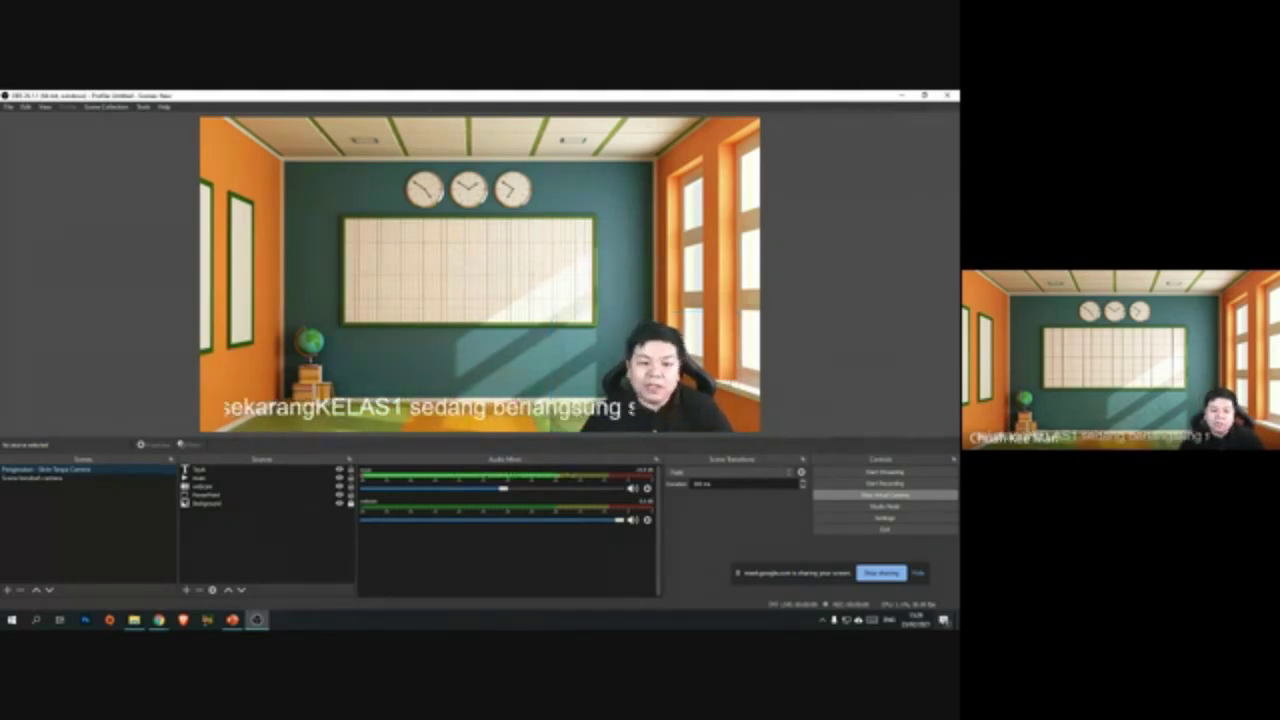
click(877, 495)
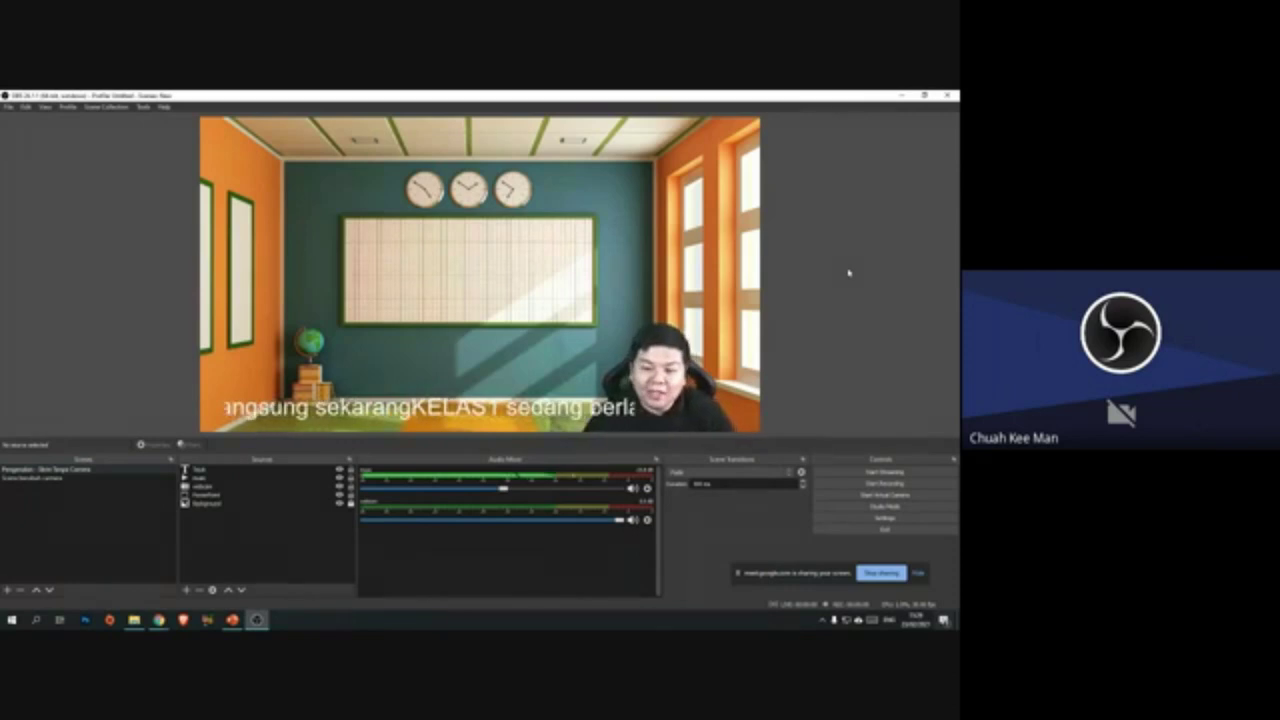
click(217, 485)
Step: Switch to Google Meet, show the meeting chat and move the screen-sharing notice off the message box
mouse_move(158, 620)
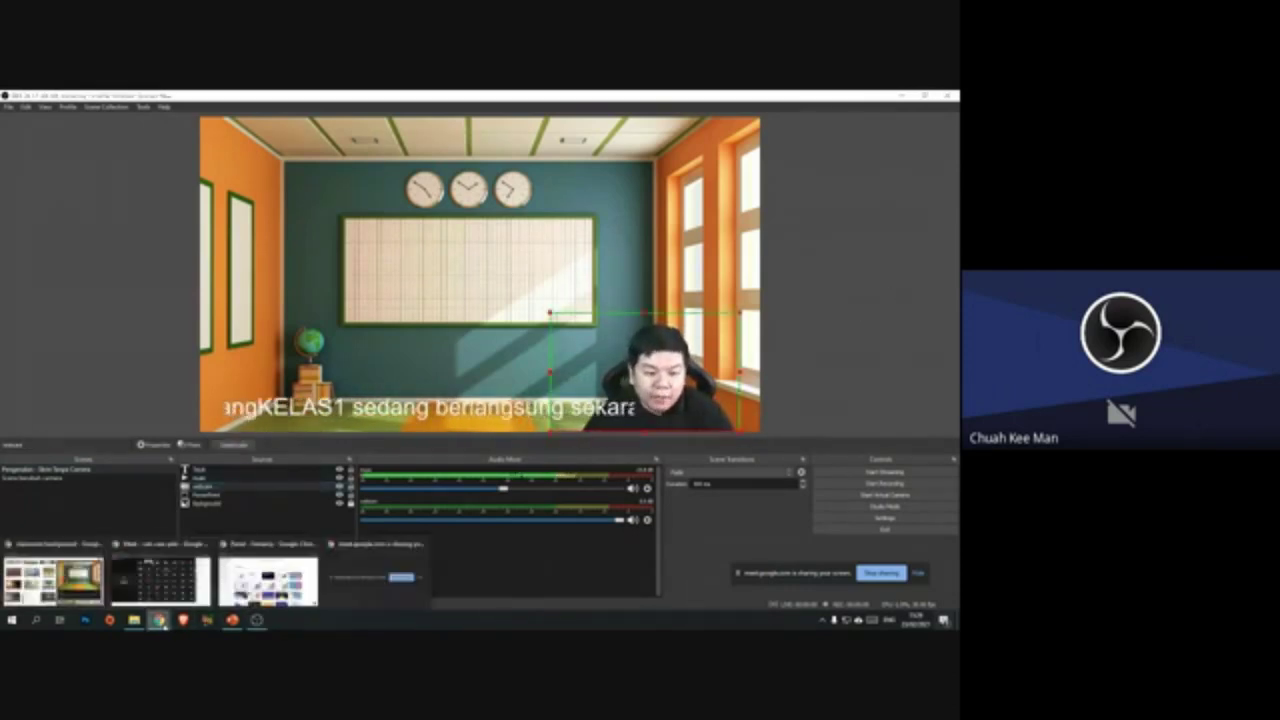
click(160, 583)
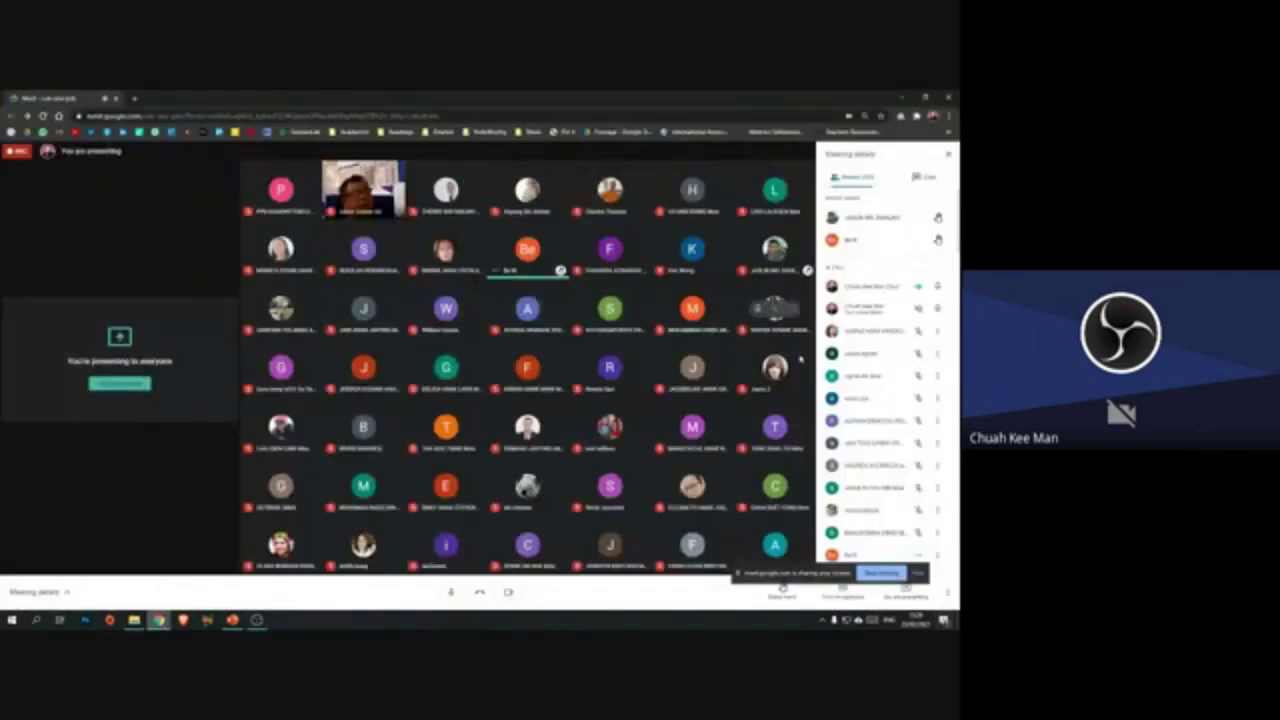
click(924, 178)
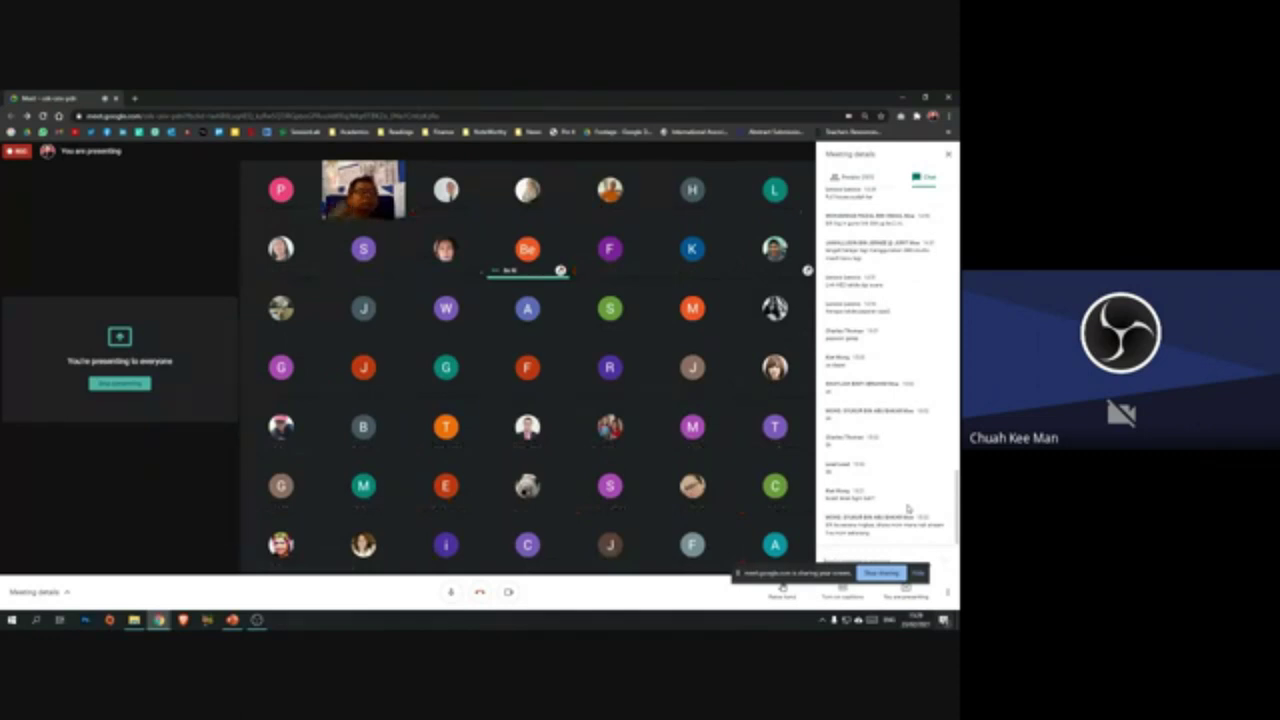
drag(740, 573, 562, 591)
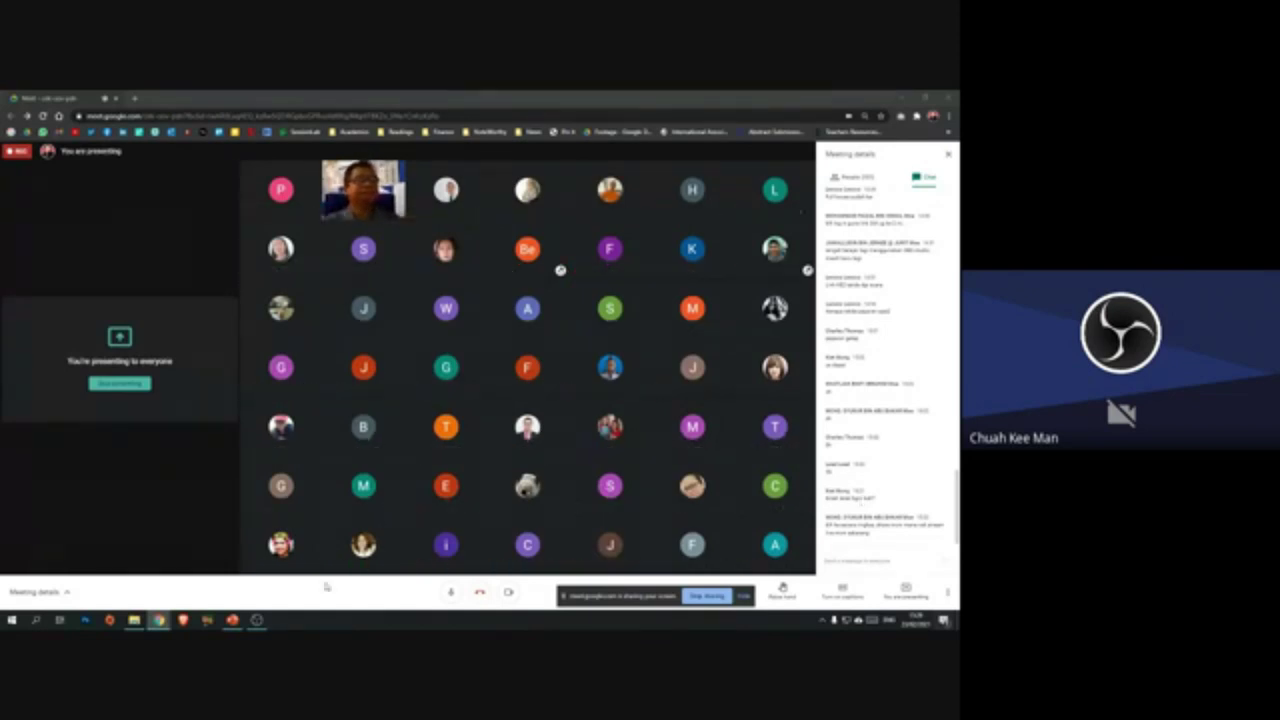
Step: Return to OBS, switch to the second scene, select its video source and lower the video's volume
key(alt+Tab)
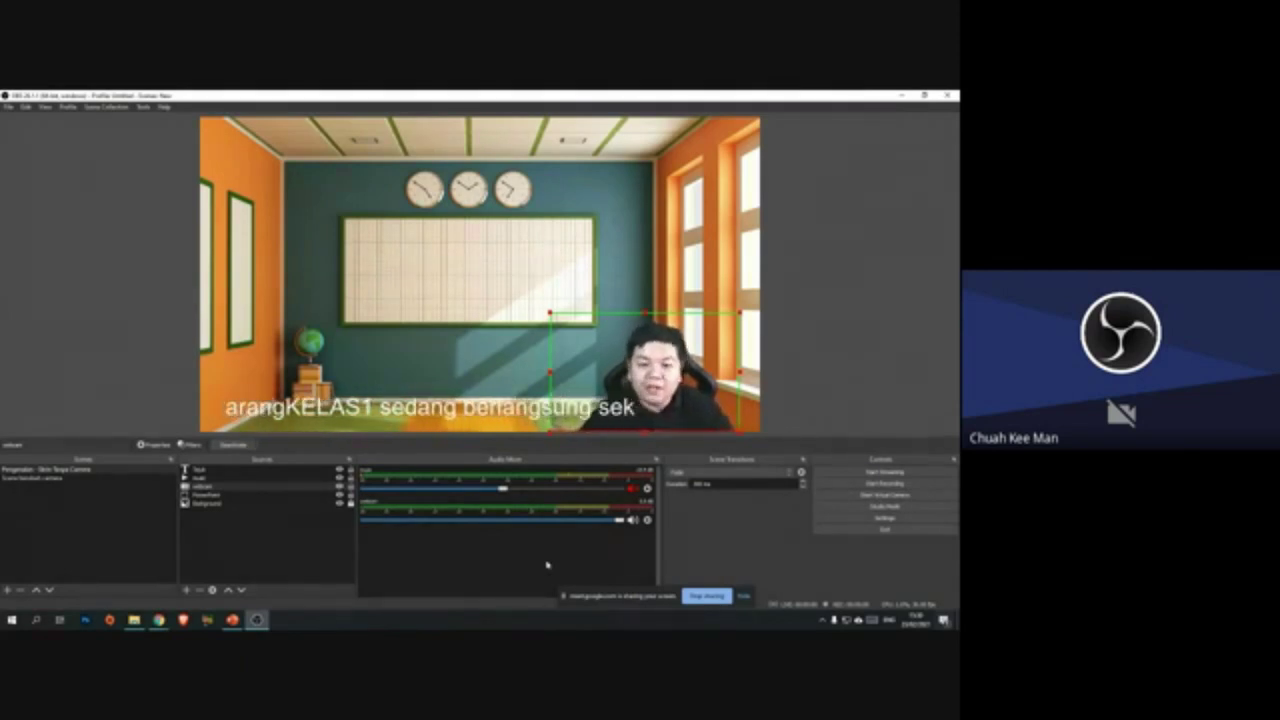
click(828, 286)
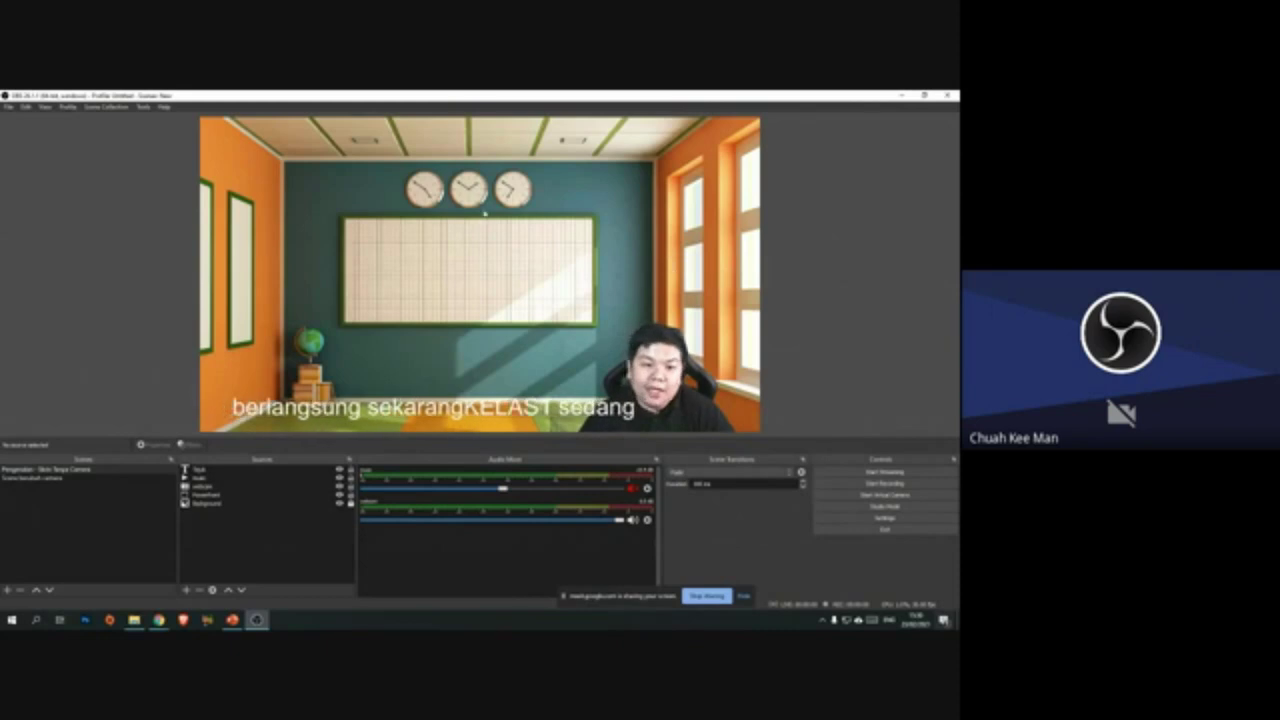
click(77, 478)
click(497, 275)
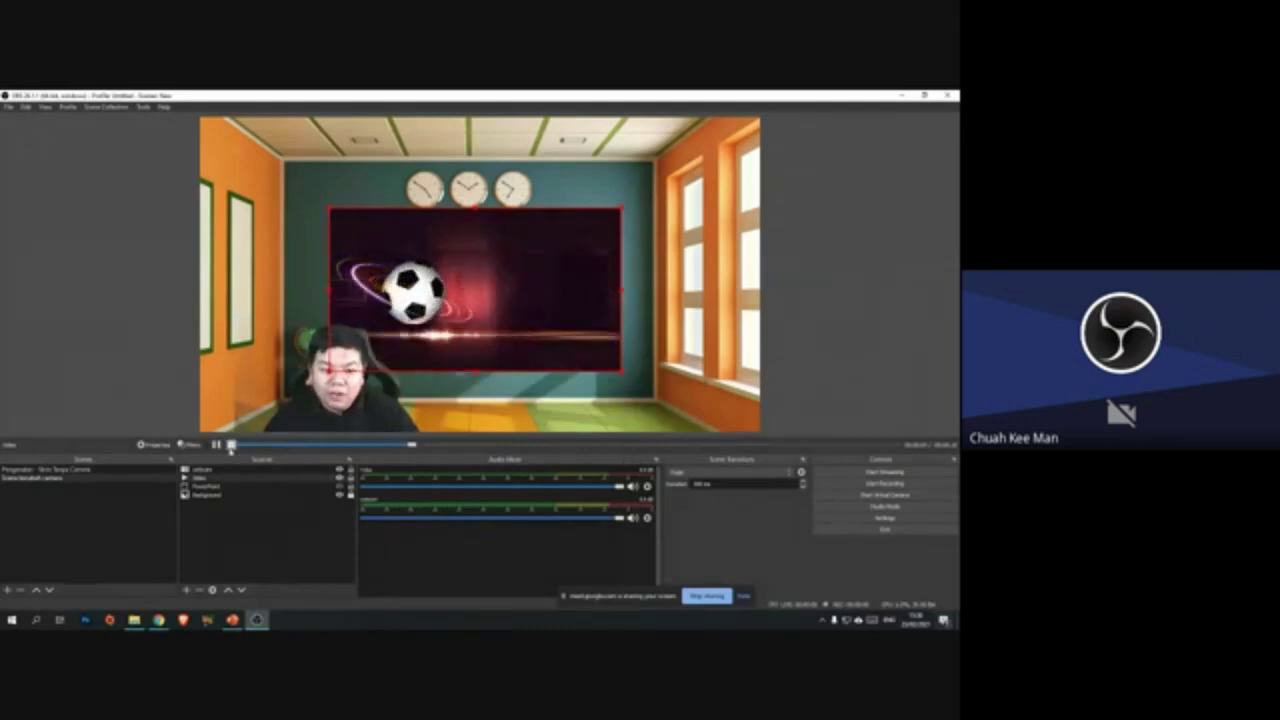
drag(619, 490, 588, 486)
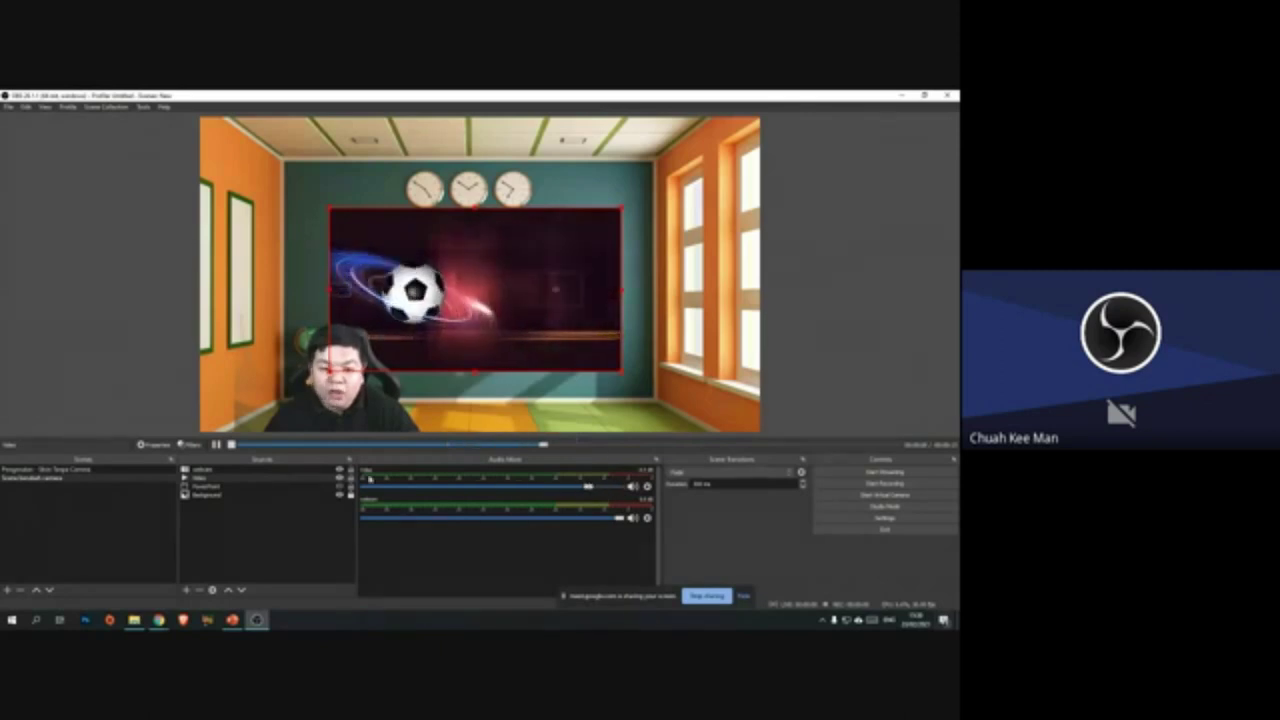
Step: Select the second scene's video source, stop its playback and readjust its volume in the audio mixer
click(212, 477)
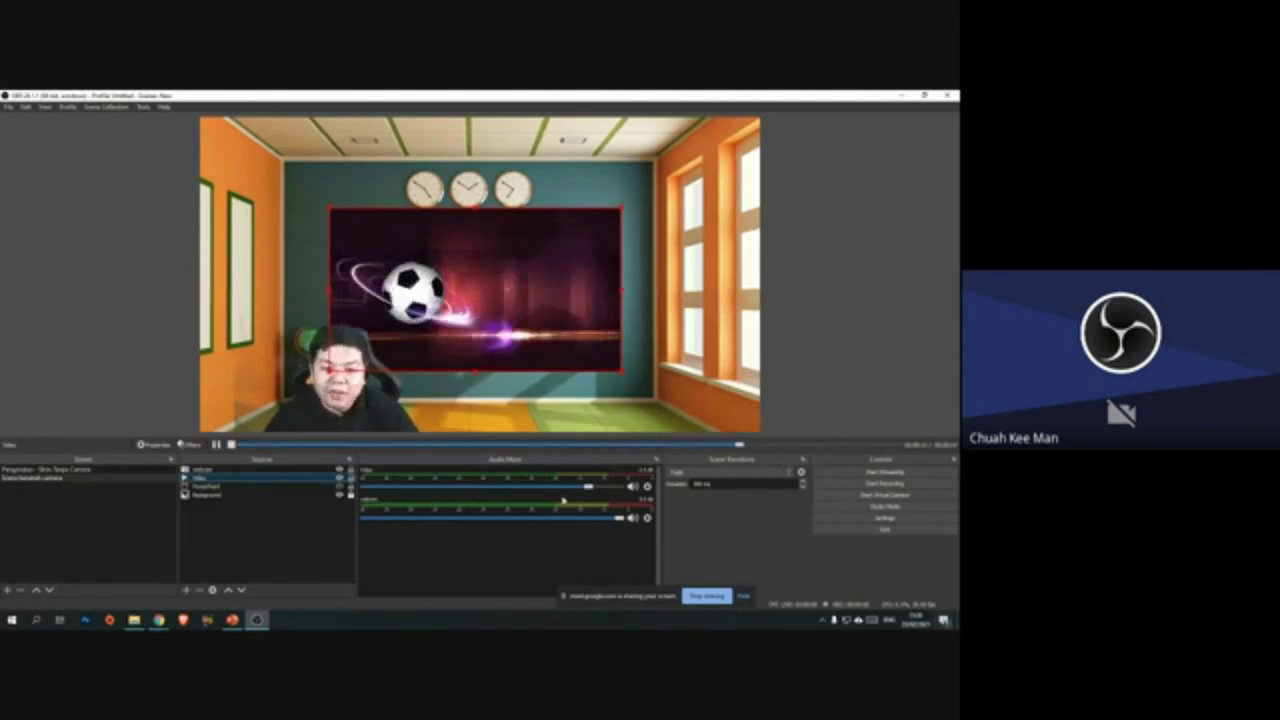
click(229, 444)
mouse_move(600, 489)
mouse_down()
mouse_move(418, 488)
mouse_move(602, 493)
mouse_move(591, 488)
mouse_up()
drag(488, 486, 593, 487)
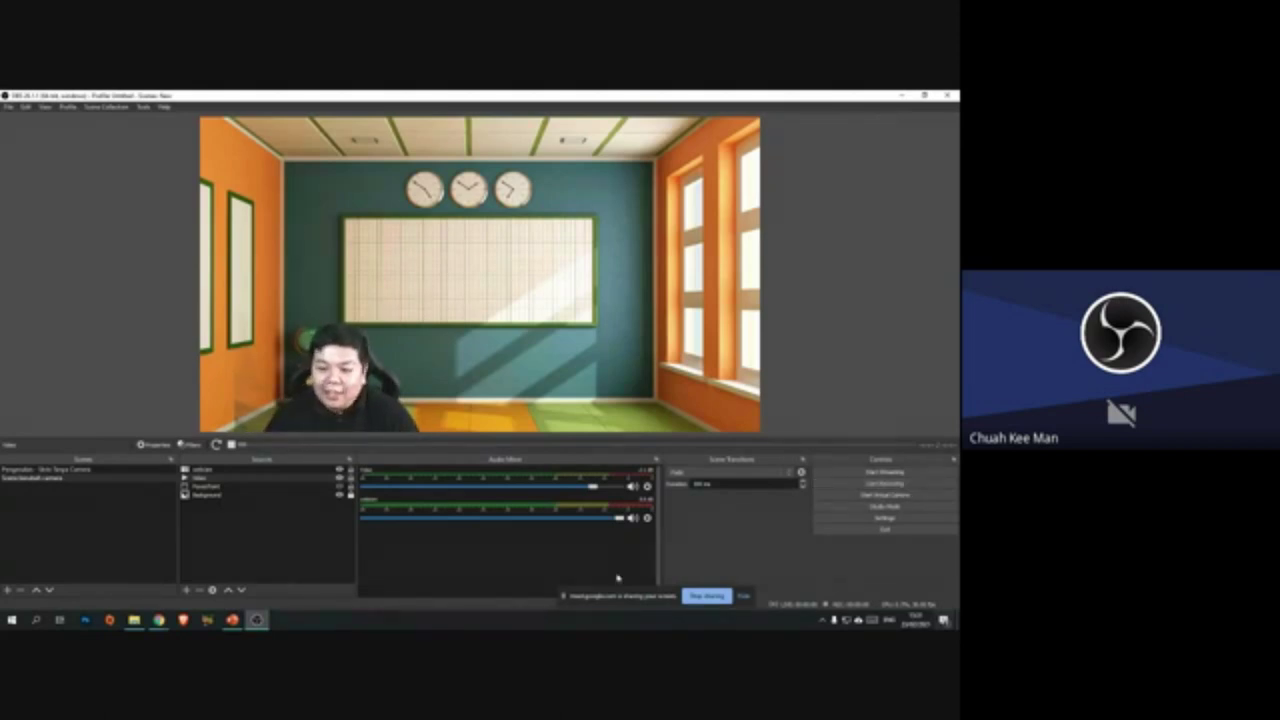
Step: Switch to Google Meet, read the meeting chat and return to OBS
mouse_move(158, 620)
mouse_move(355, 563)
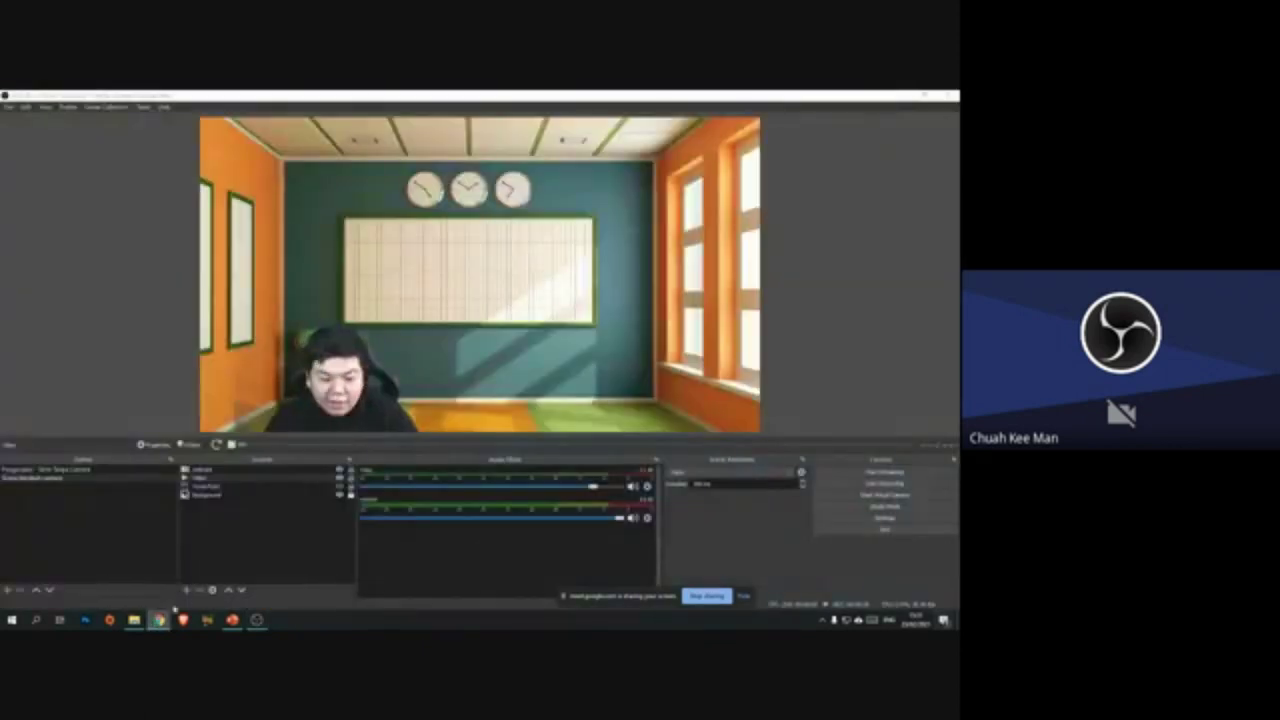
click(172, 583)
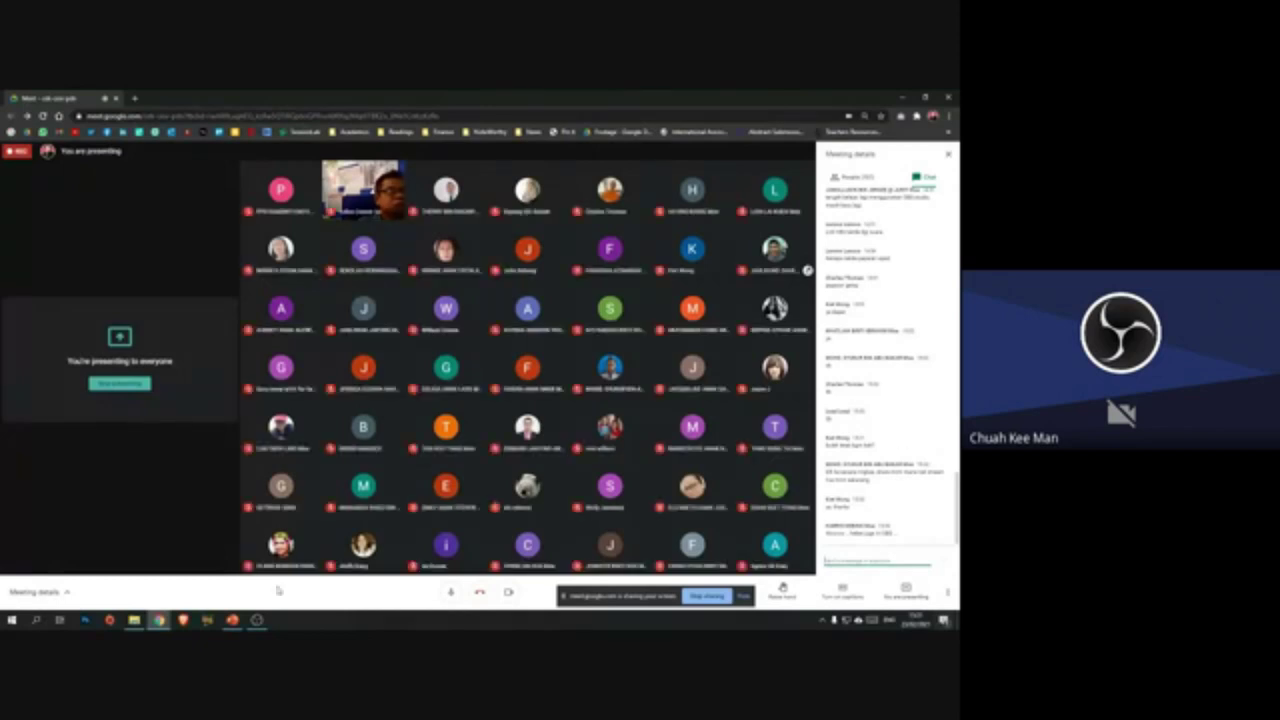
key(alt+Tab)
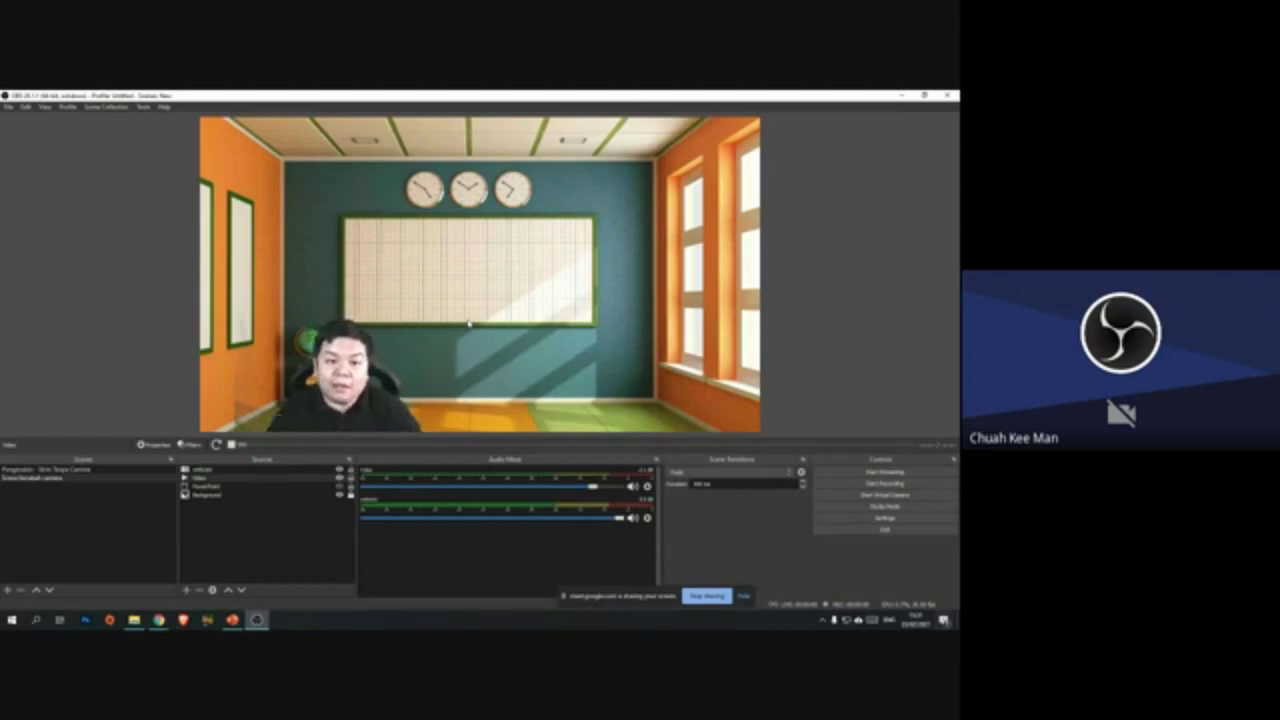
Step: Restart the scene's video and enlarge it from the canvas's upper-left corner until it covers the whole canvas
click(200, 487)
click(201, 479)
click(118, 480)
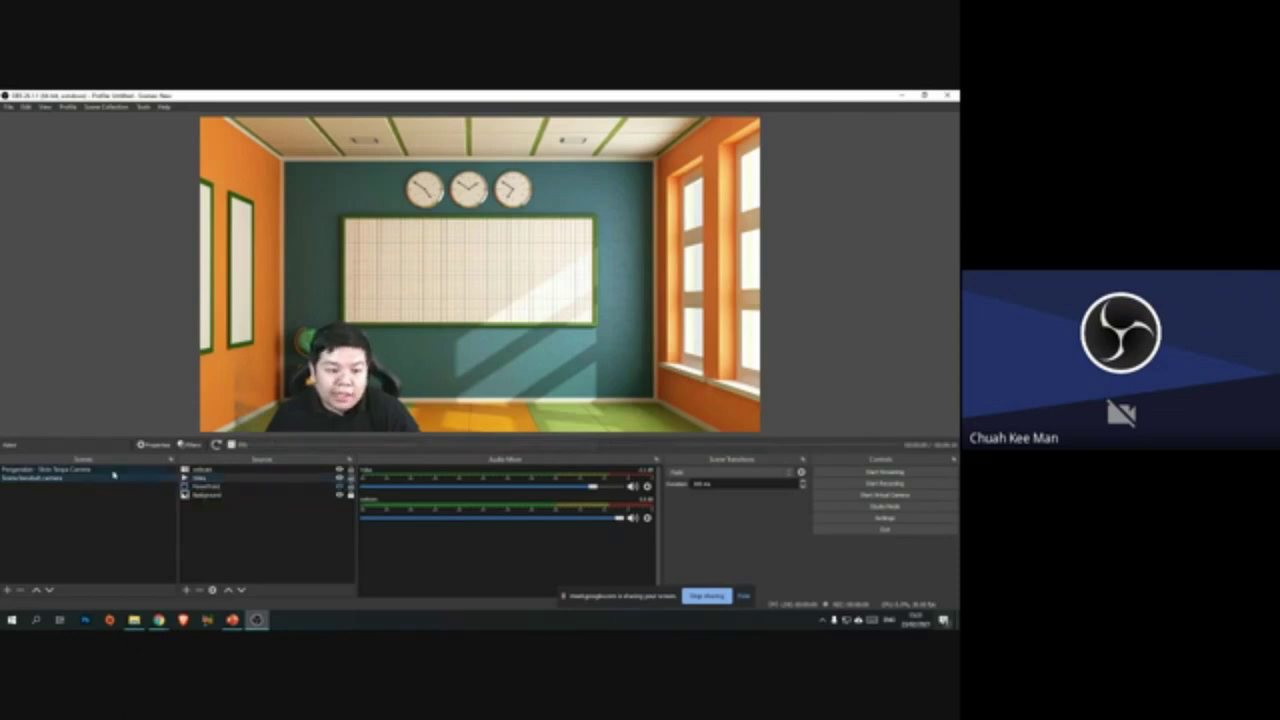
drag(519, 283, 386, 192)
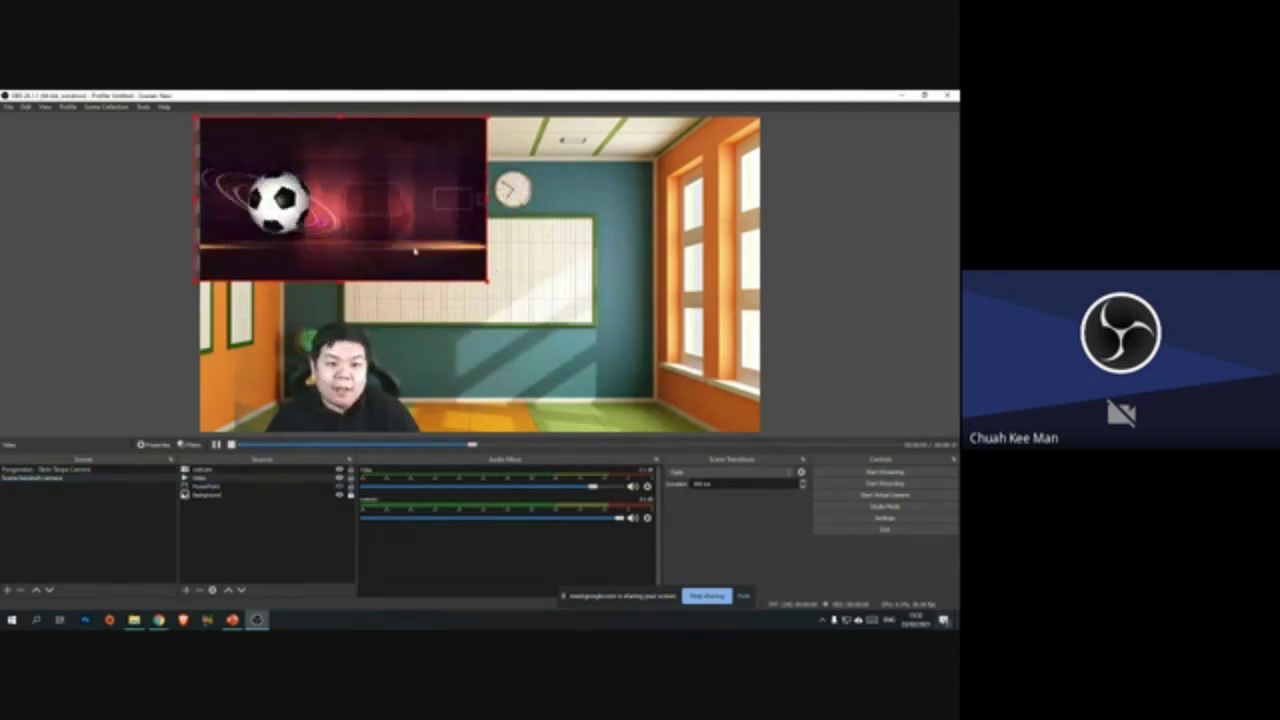
drag(487, 281, 808, 460)
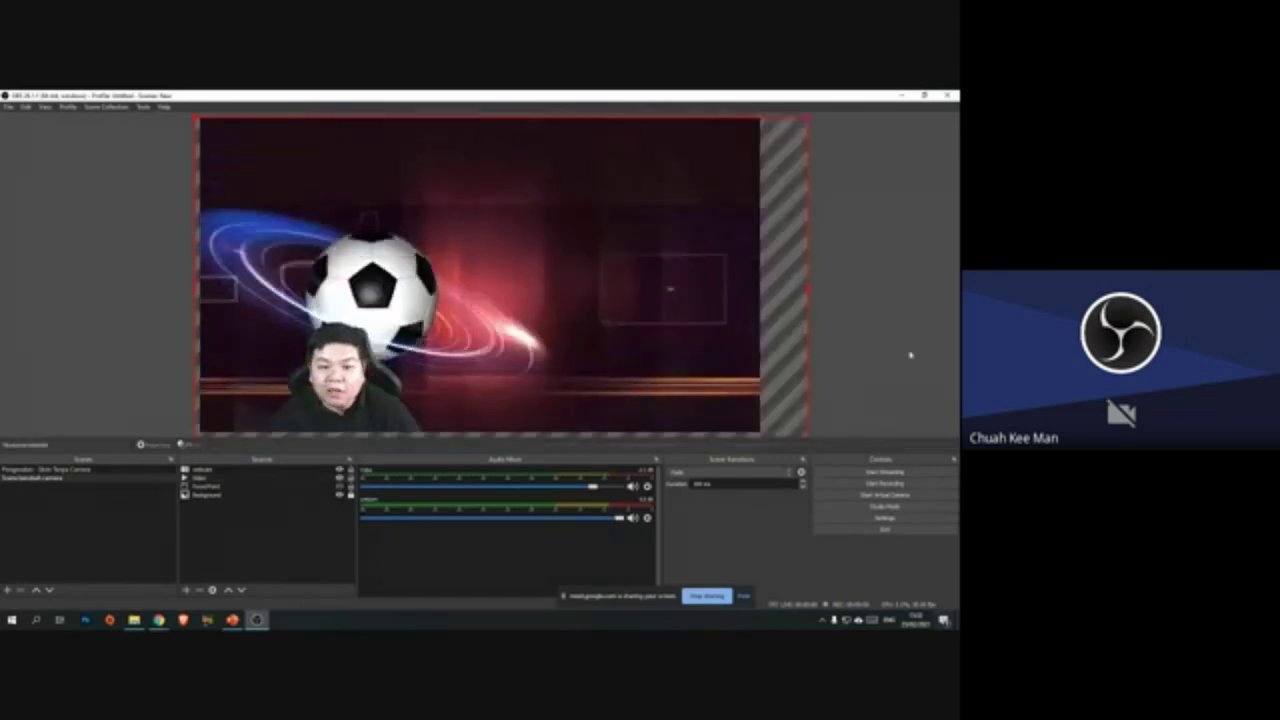
click(811, 337)
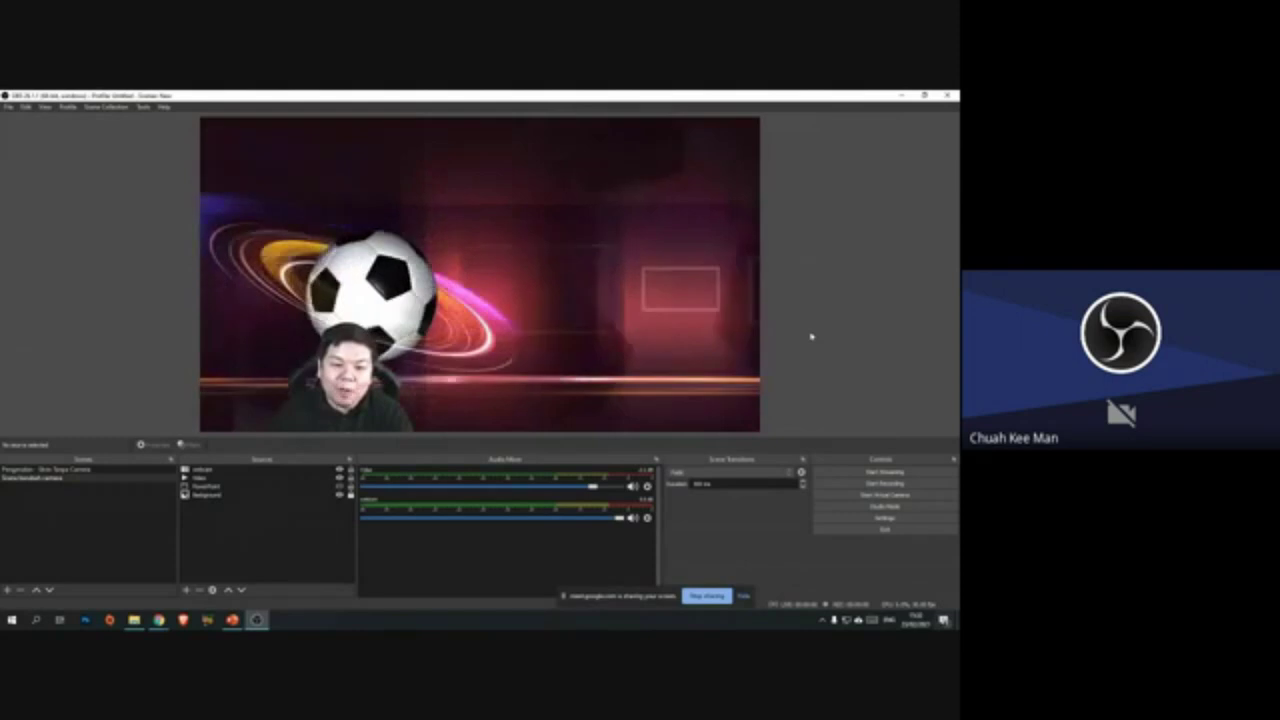
Step: Shrink the webcam source slightly and place it in the lower-left part of the canvas over the video
click(202, 468)
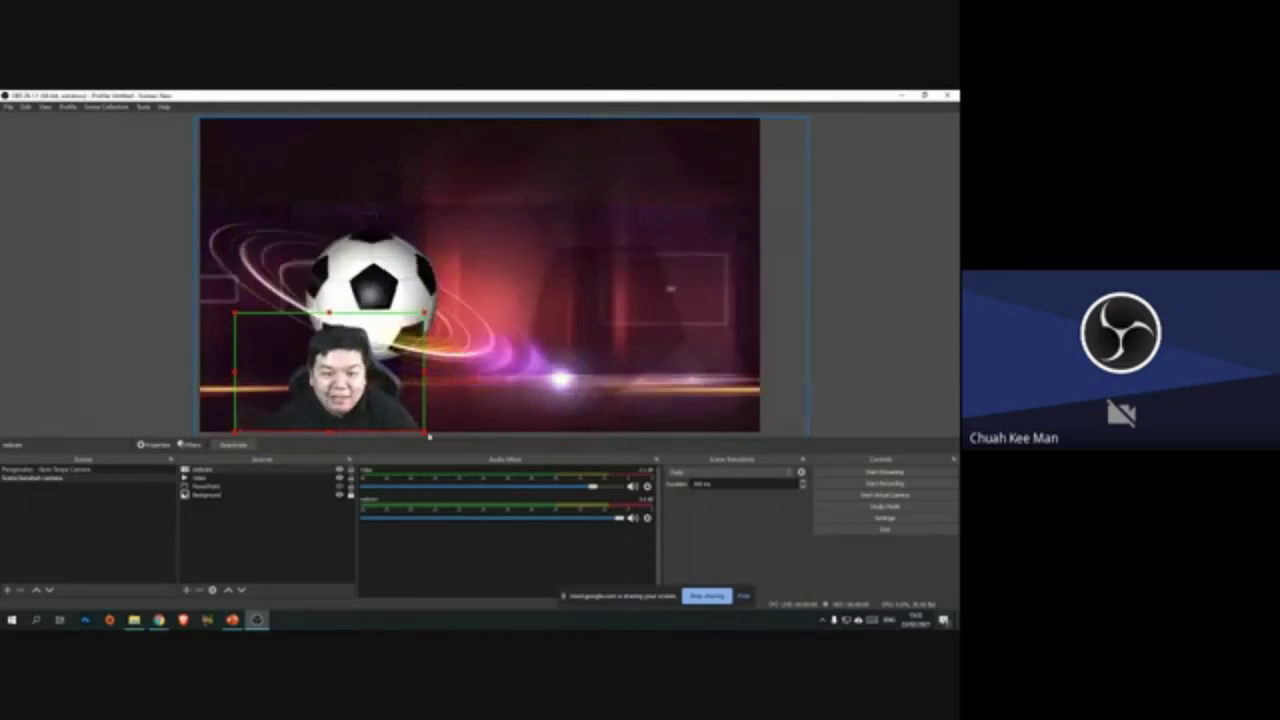
drag(425, 432, 411, 424)
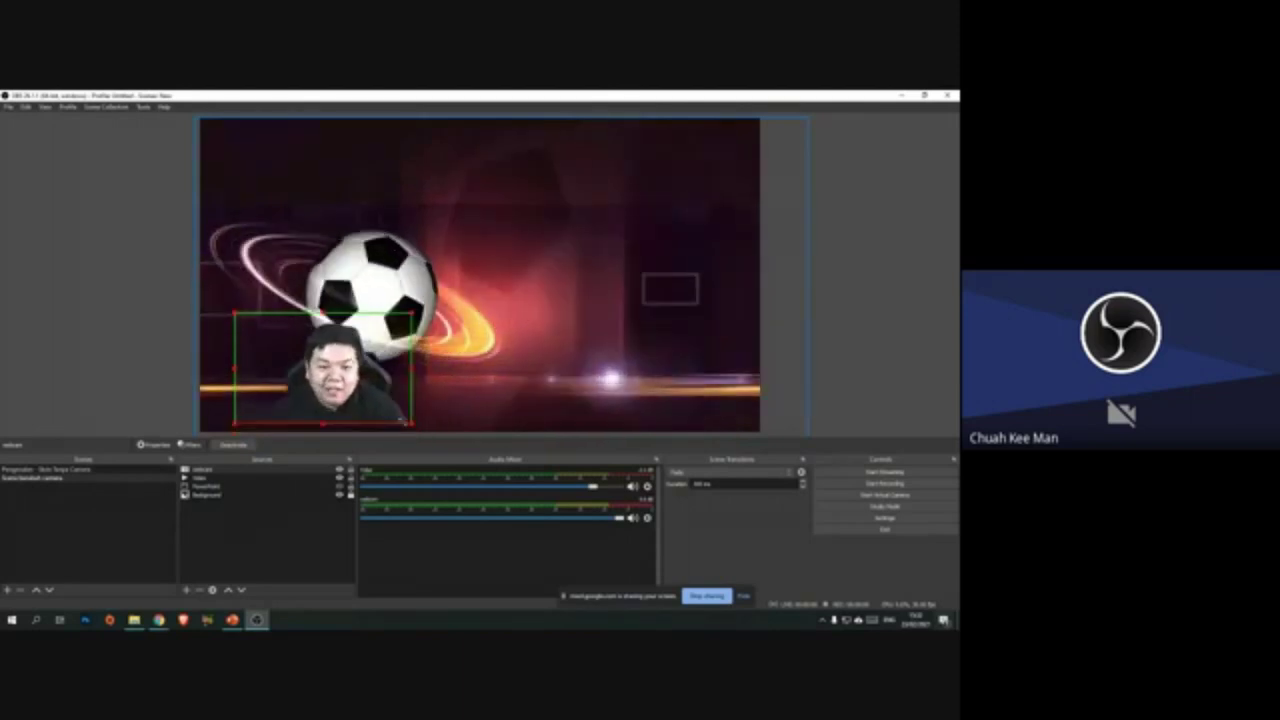
click(835, 287)
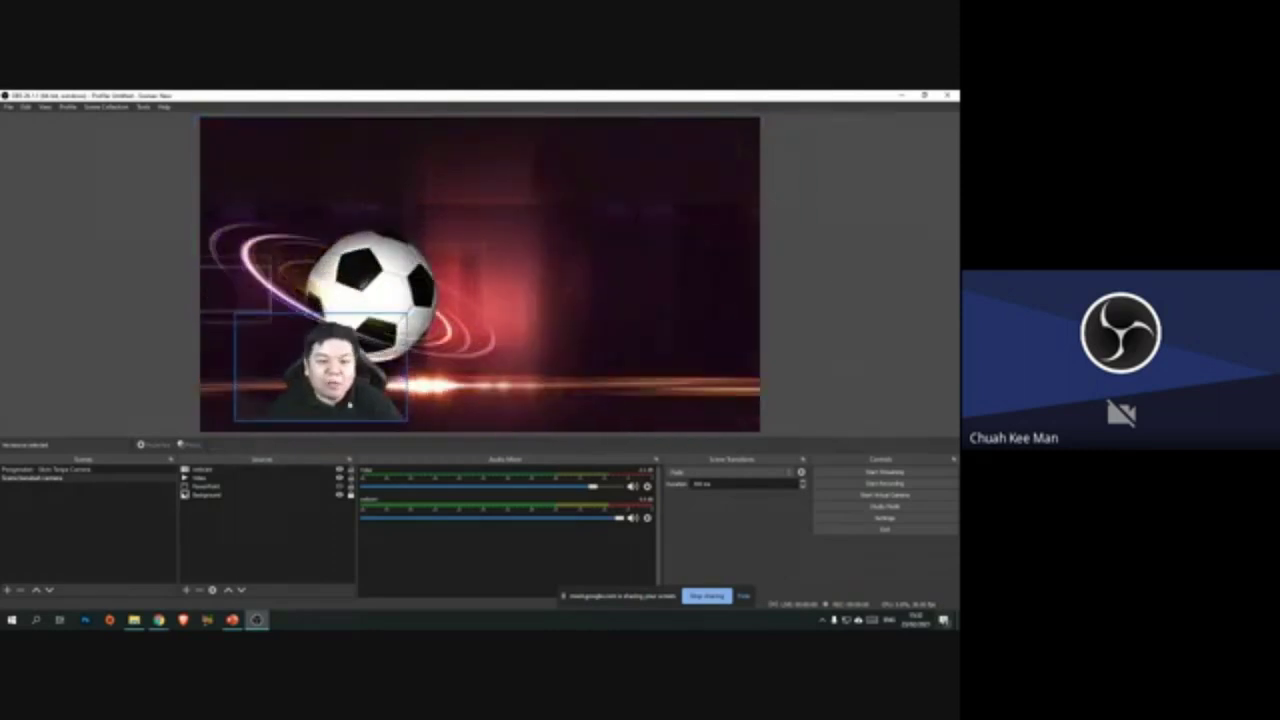
click(330, 380)
click(850, 310)
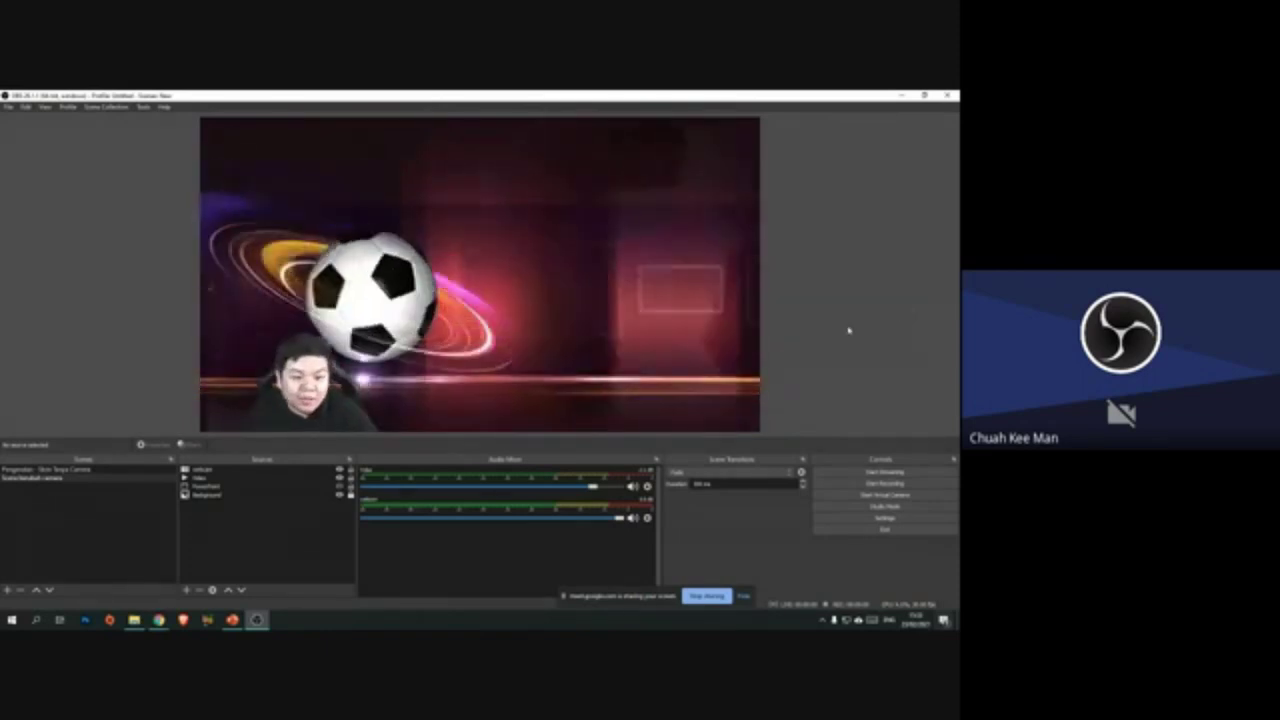
Step: Bring up the PowerPoint slide show, check the Google Meet chat for questions and return to OBS
click(232, 620)
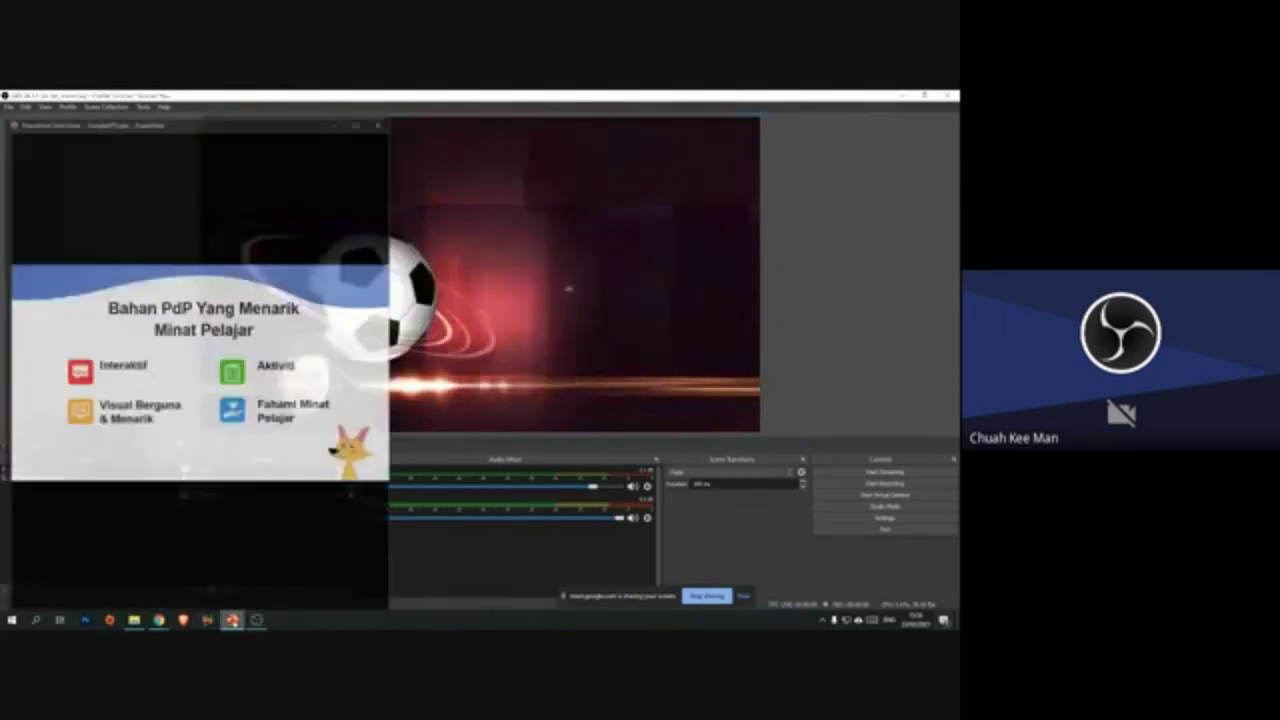
mouse_move(158, 620)
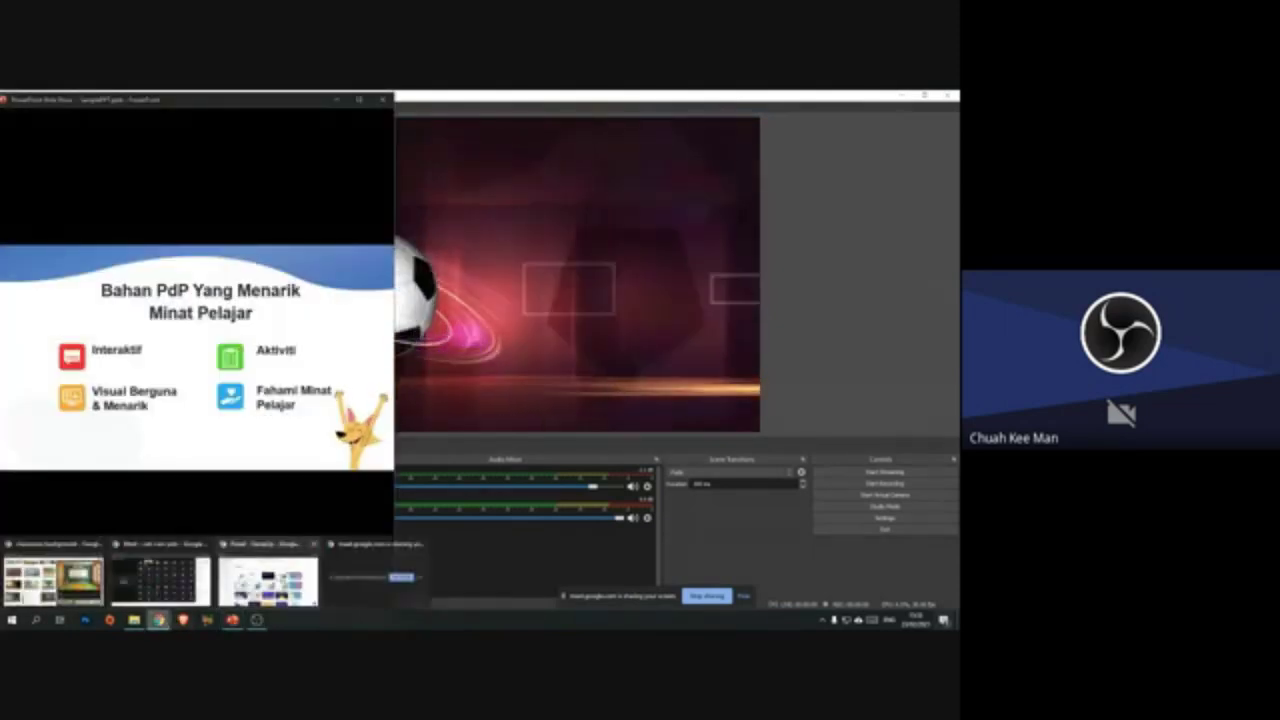
click(160, 575)
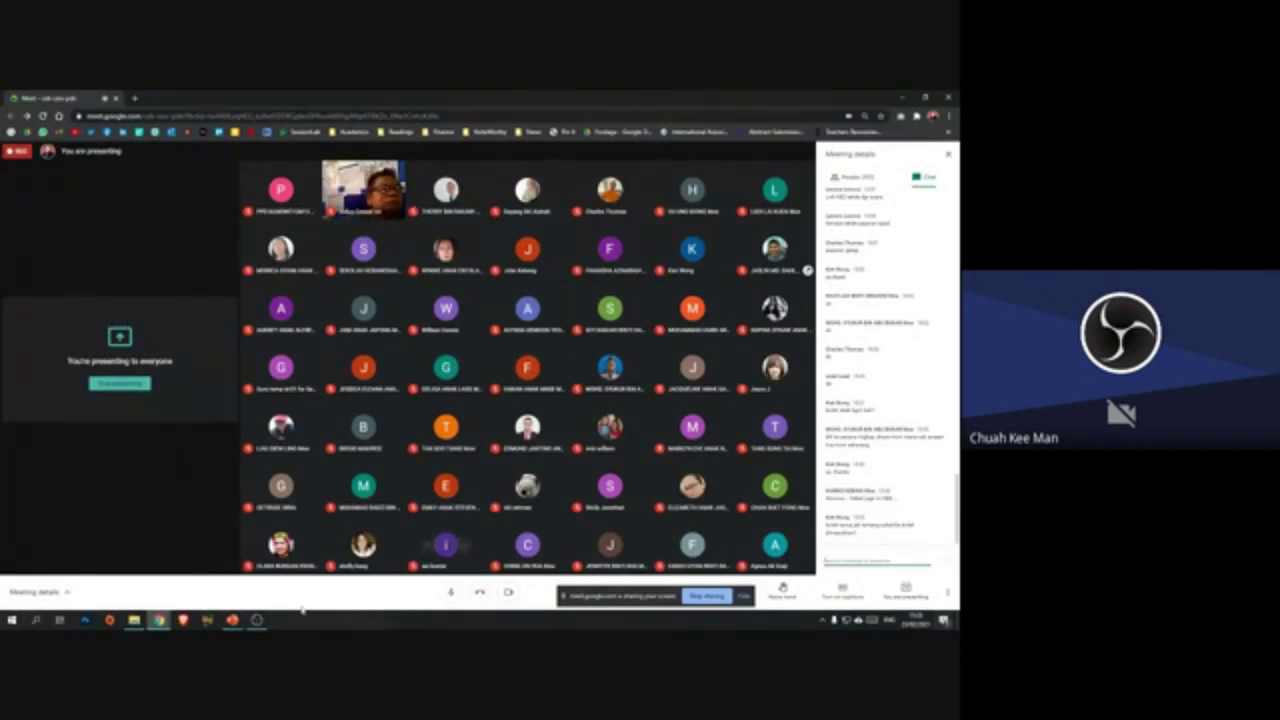
click(257, 620)
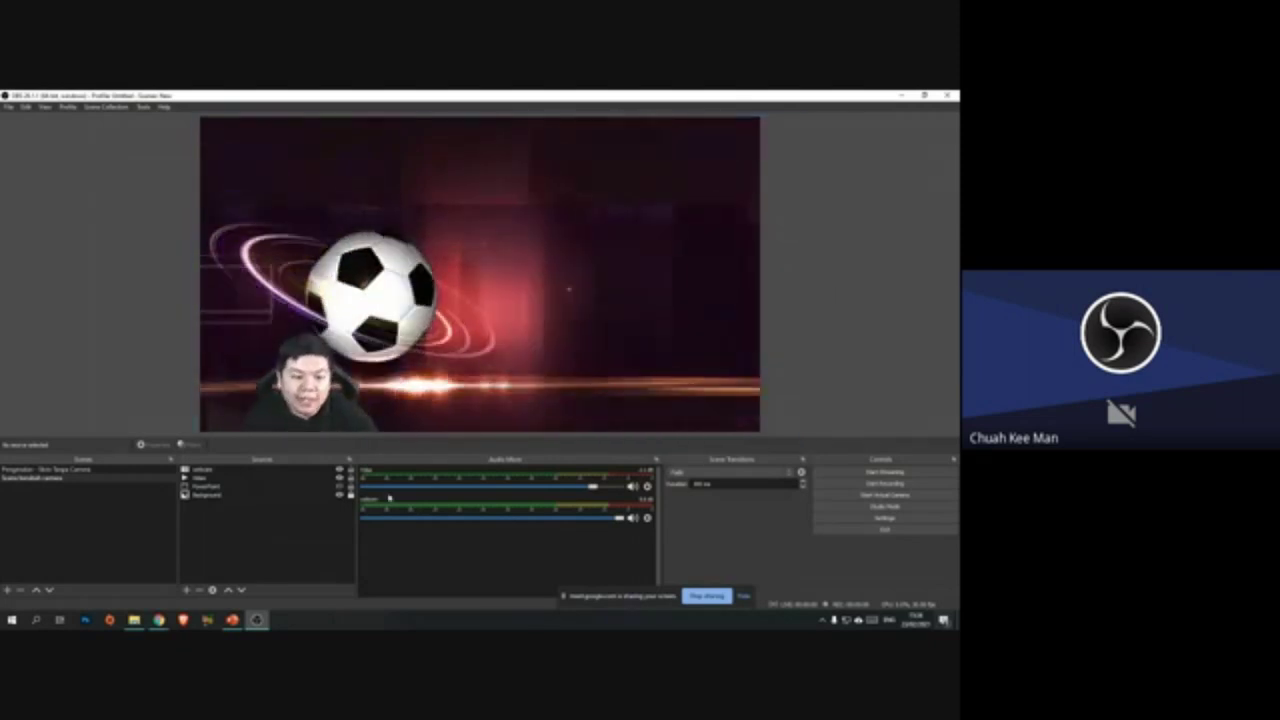
Step: Switch to the Google Meet browser window and open the presenter's YouTube channel in a new tab
mouse_move(158, 620)
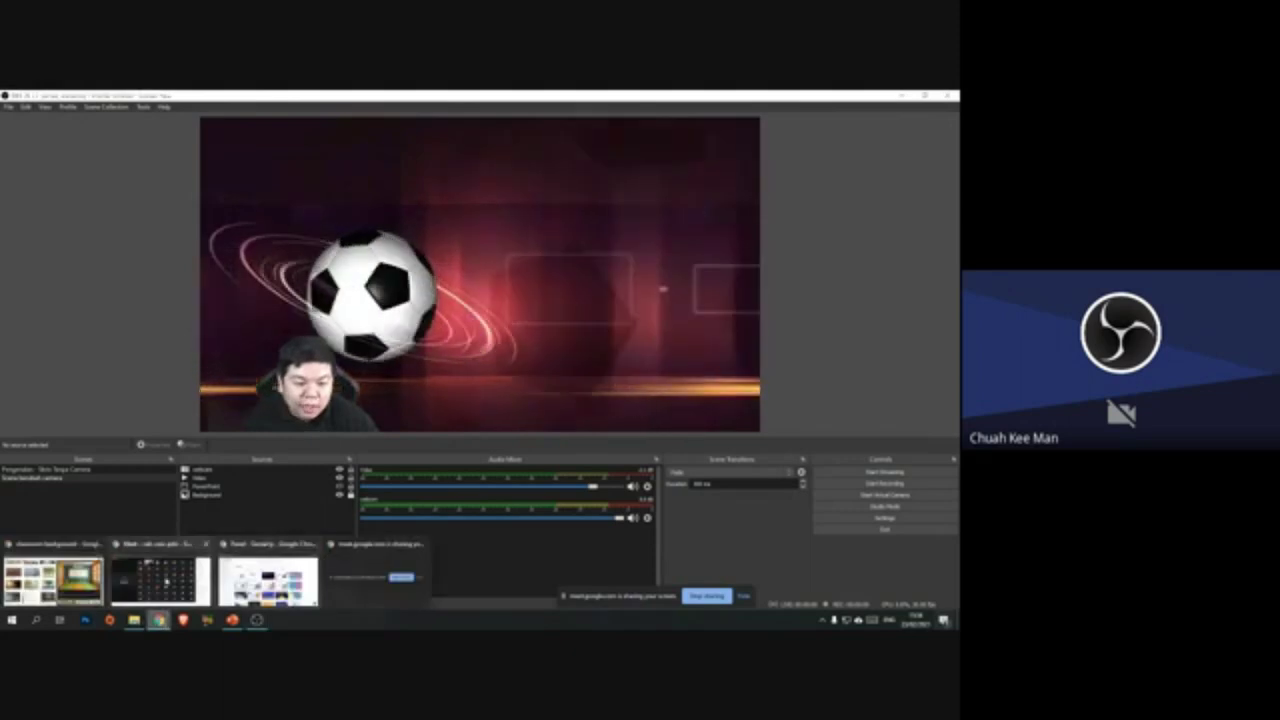
click(160, 576)
click(134, 99)
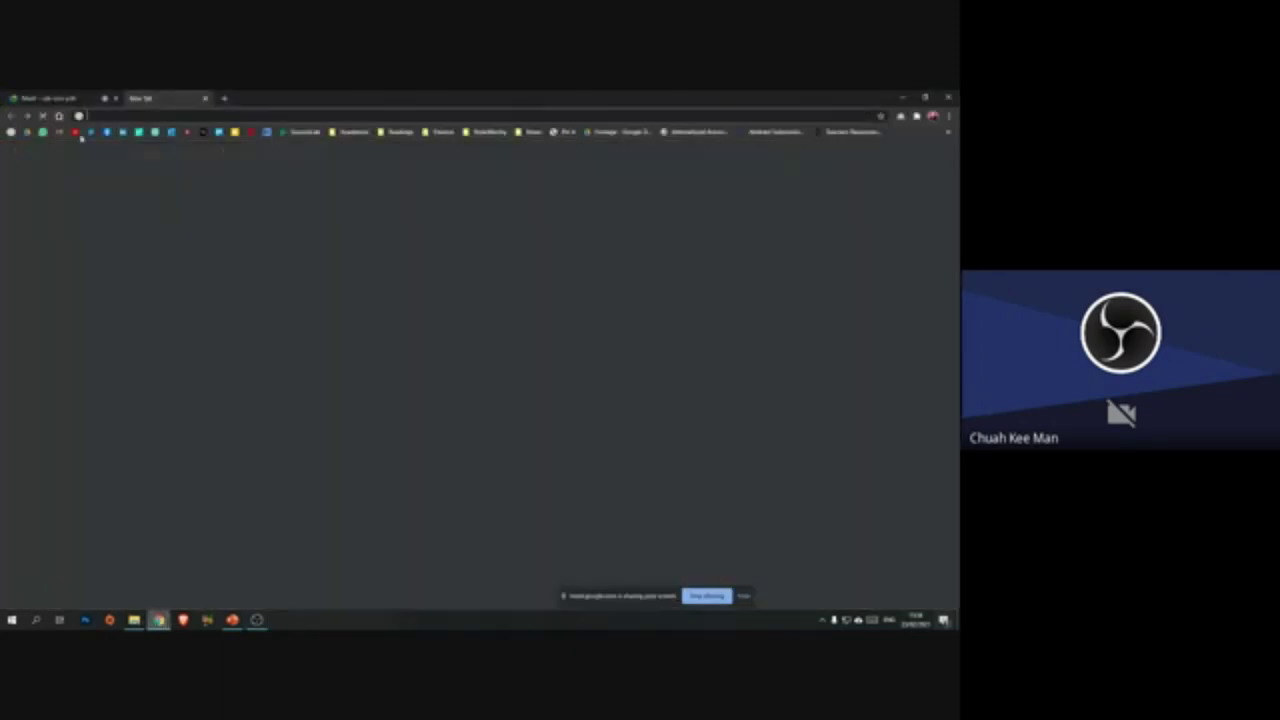
key(ctrl+1)
click(180, 98)
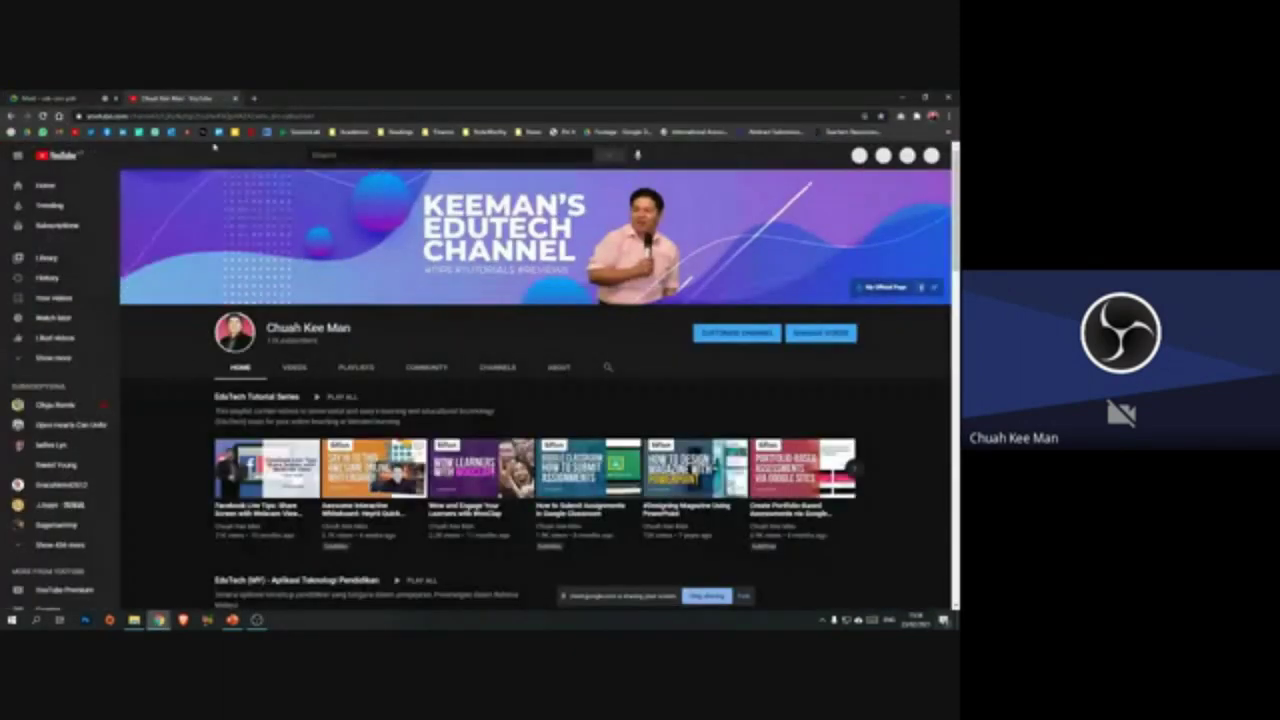
Step: Browse the channel's playlists, open "Awesome Interactive Whiteboard: HeyHi Quick Guide and Tutorial" and pause it with captions turned on
scroll(666, 408, down, 2)
scroll(666, 410, down, 3)
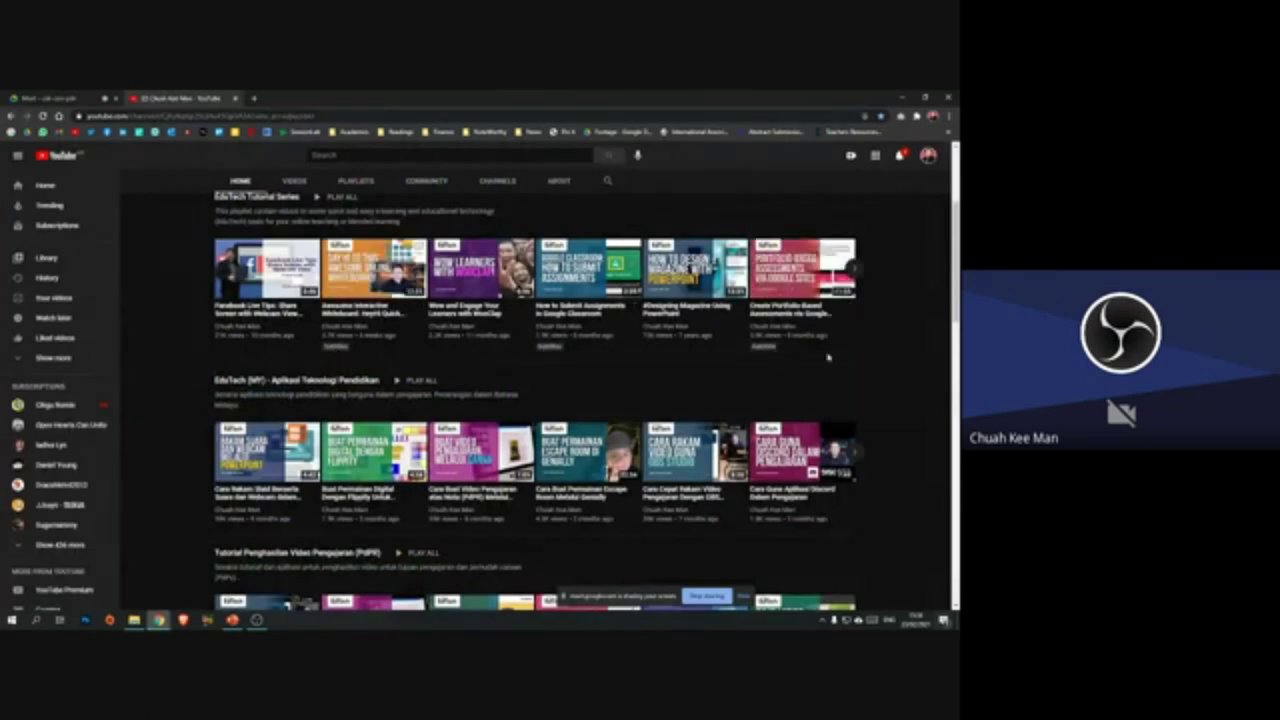
scroll(380, 332, down, 1)
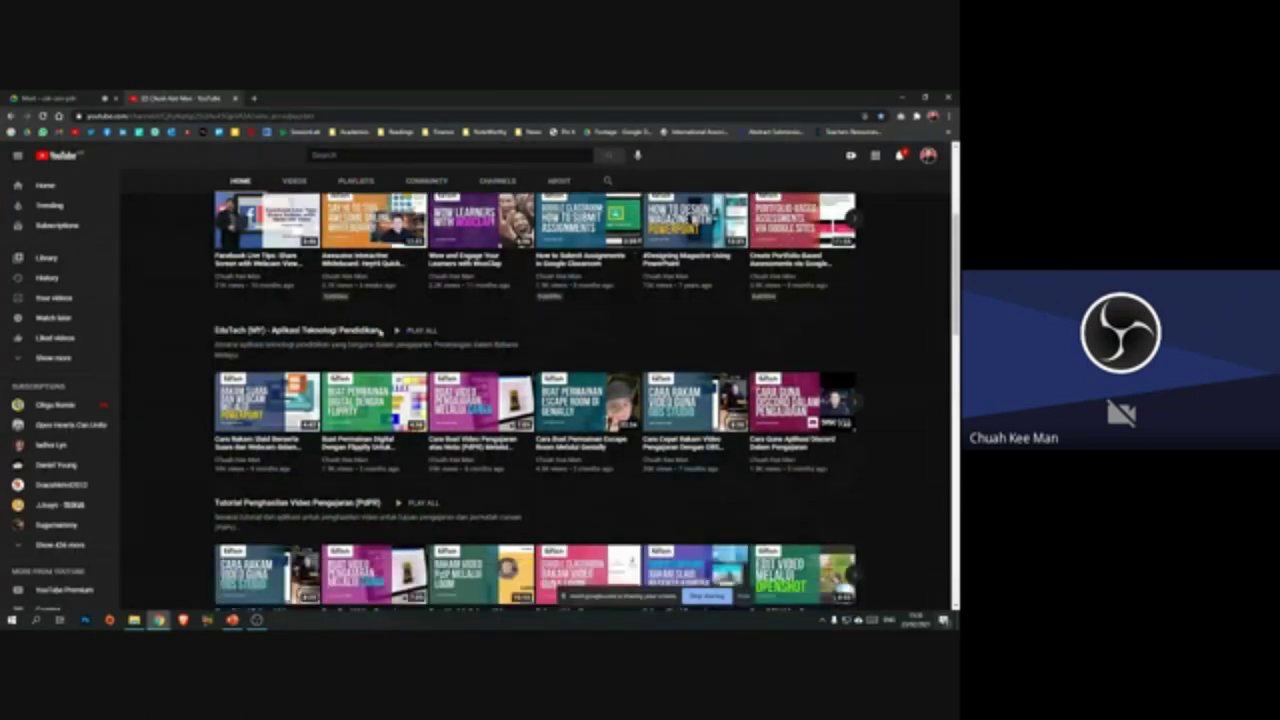
scroll(381, 332, up, 2)
click(371, 366)
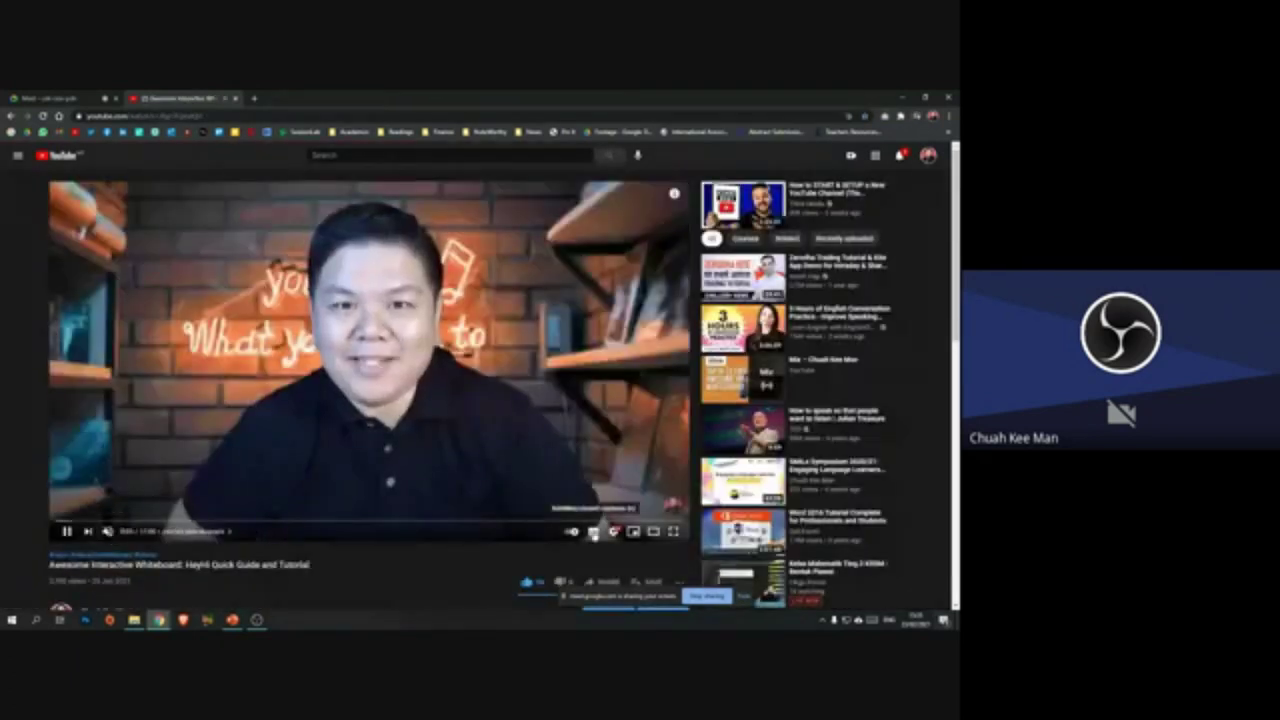
click(593, 531)
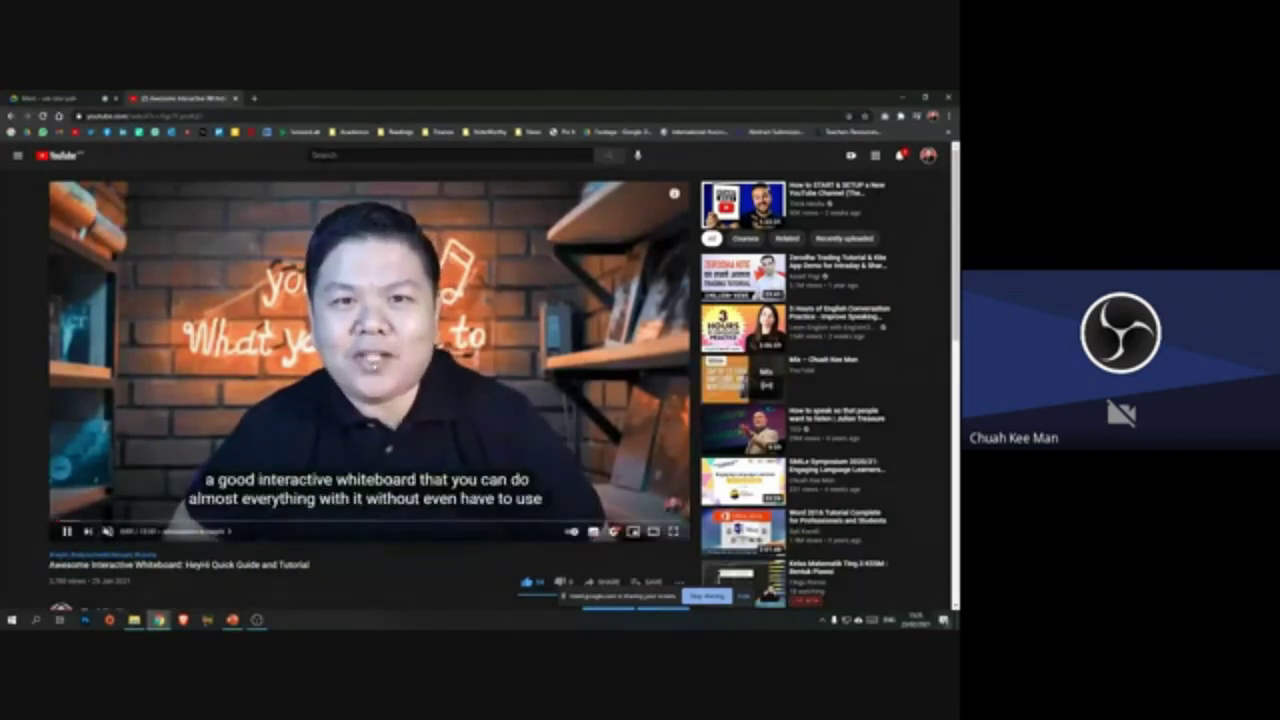
click(67, 531)
Step: Open the video's details in YouTube Studio and review its visibility options, leaving the setting unchanged
scroll(77, 541, down, 3)
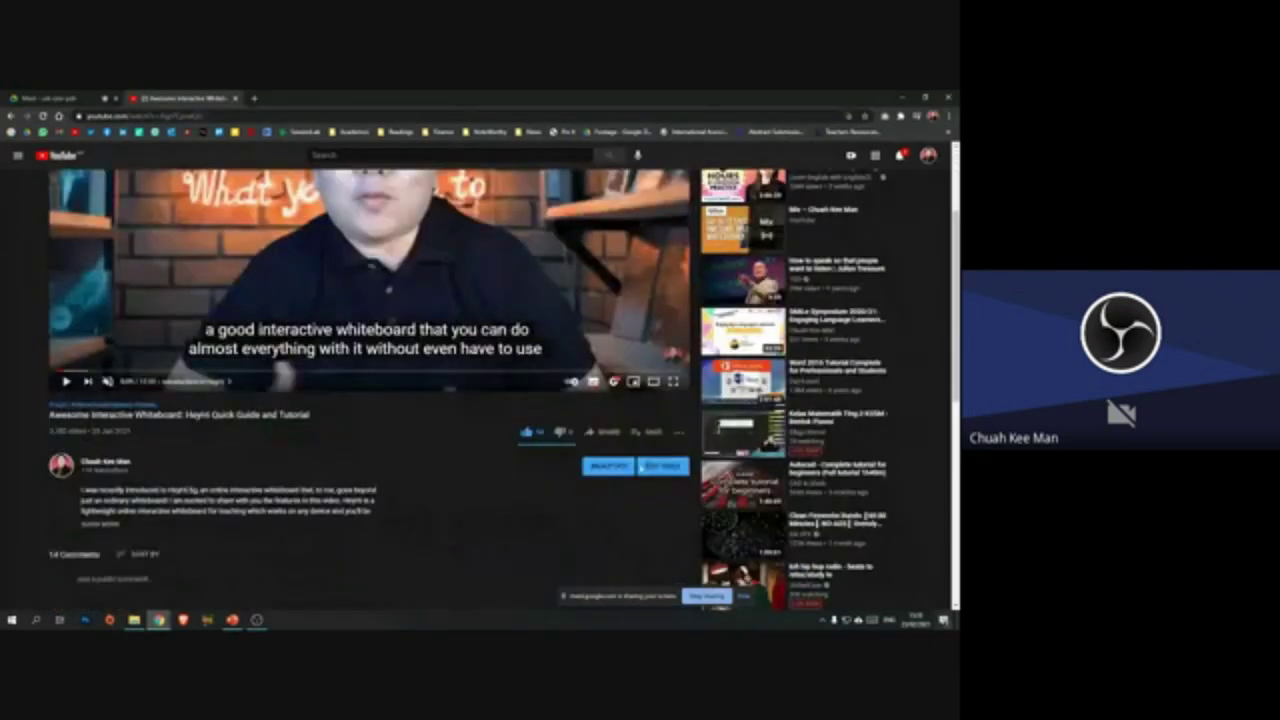
click(660, 466)
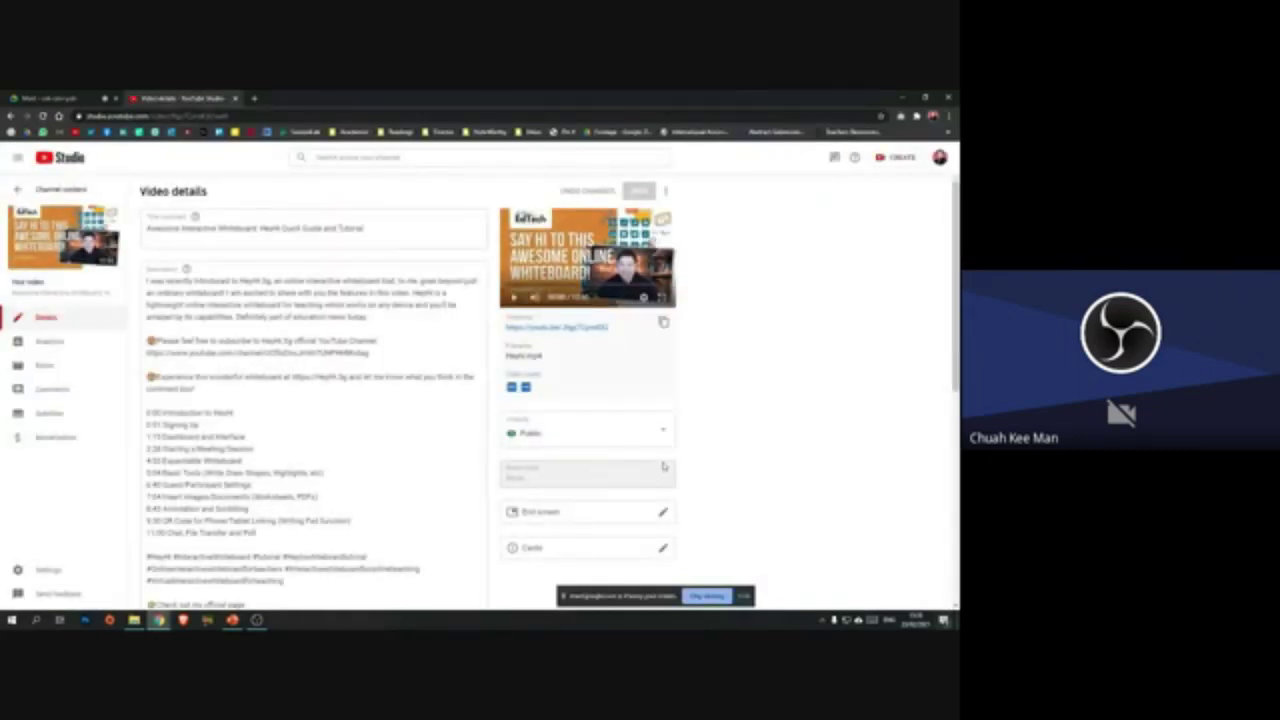
click(614, 431)
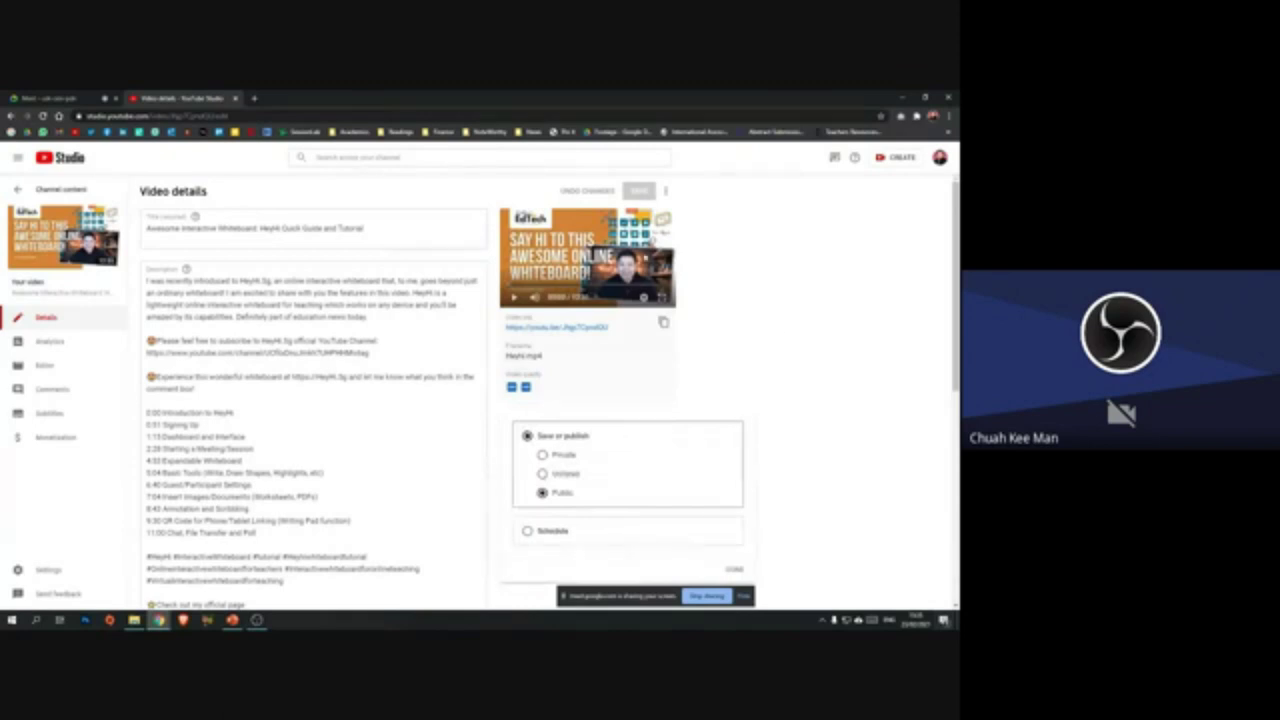
scroll(614, 334, down, 2)
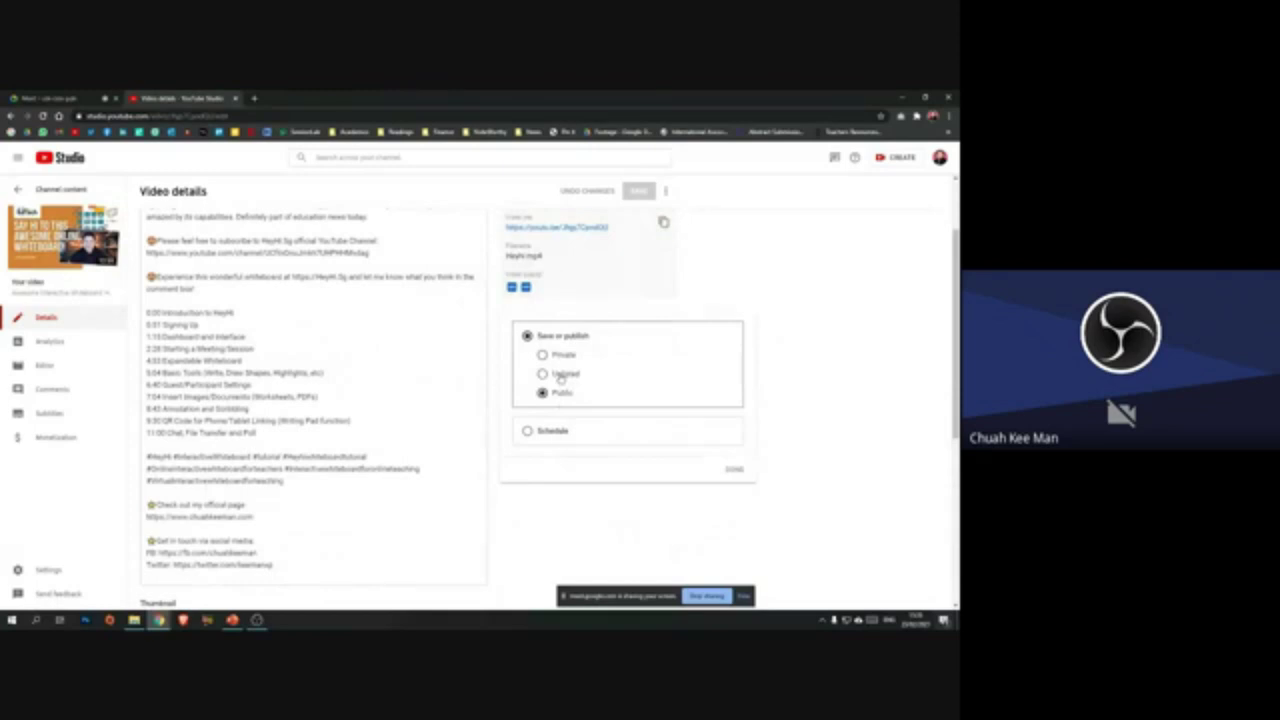
click(717, 248)
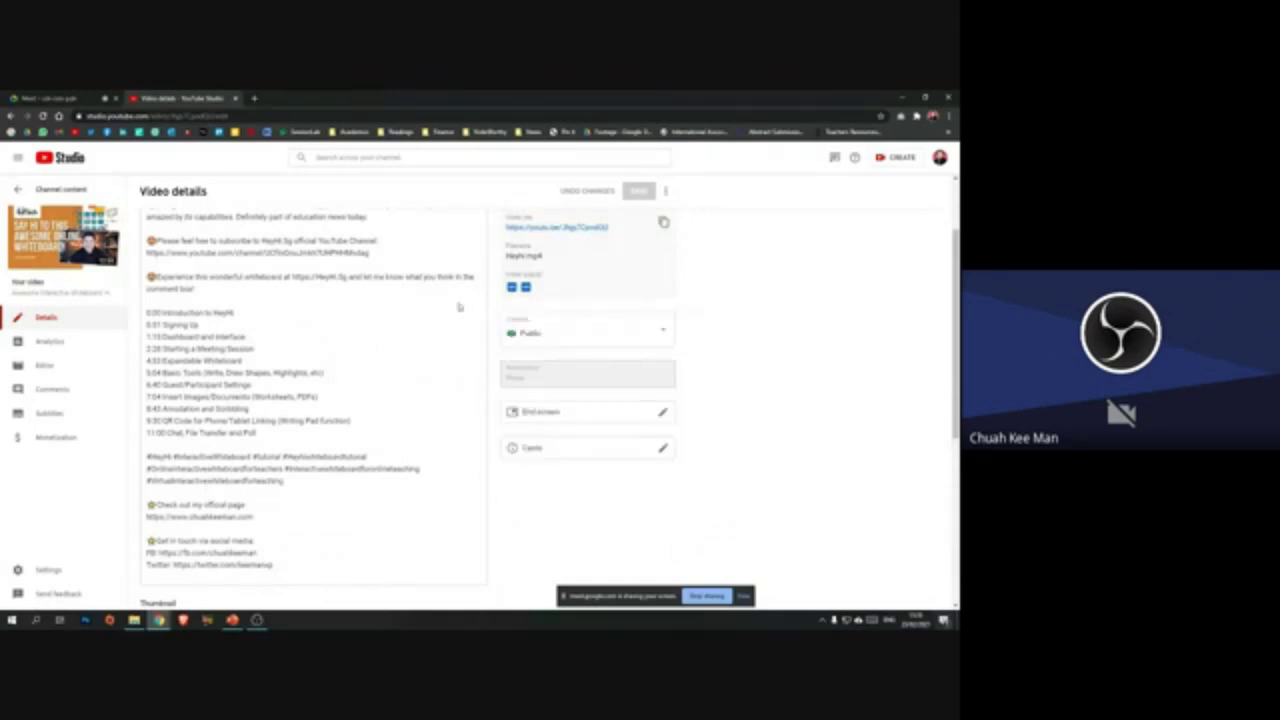
Step: Open the video's English subtitles for editing and play the preview alongside the captions
click(50, 421)
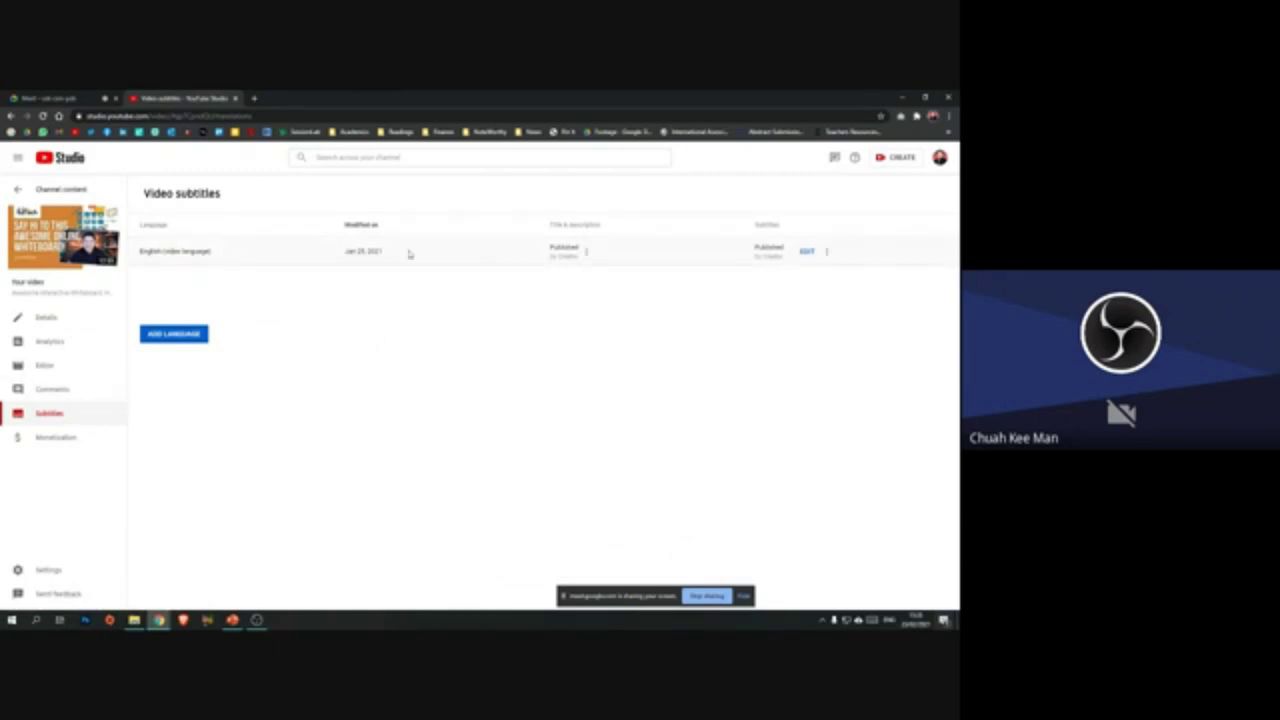
click(806, 252)
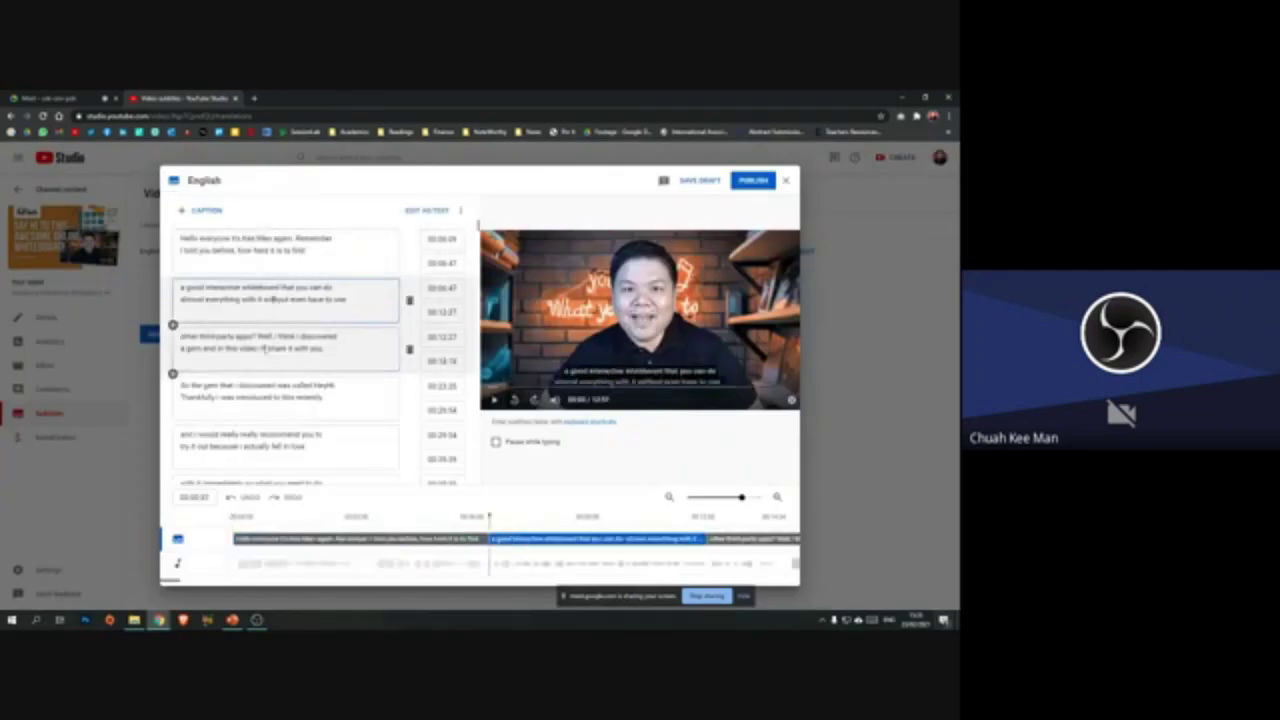
click(493, 399)
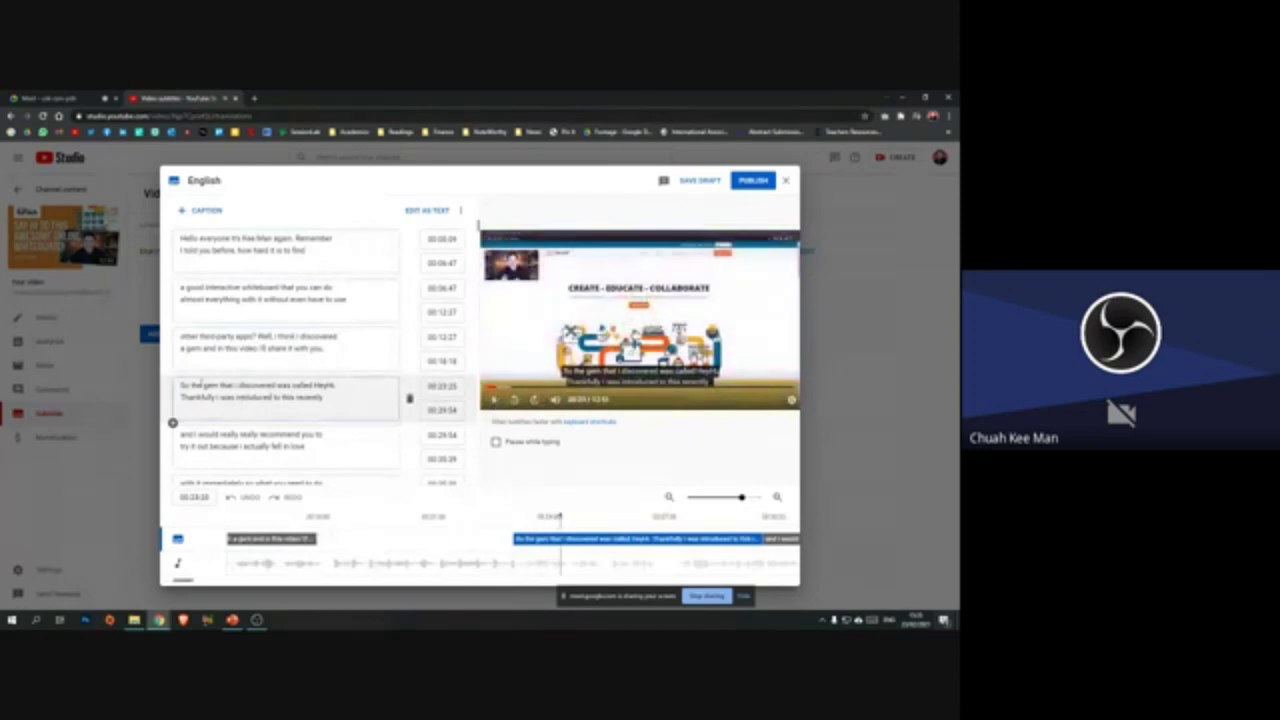
Step: Append test text to the caption beginning "So the gem that i discovered" and delete that text again
click(332, 394)
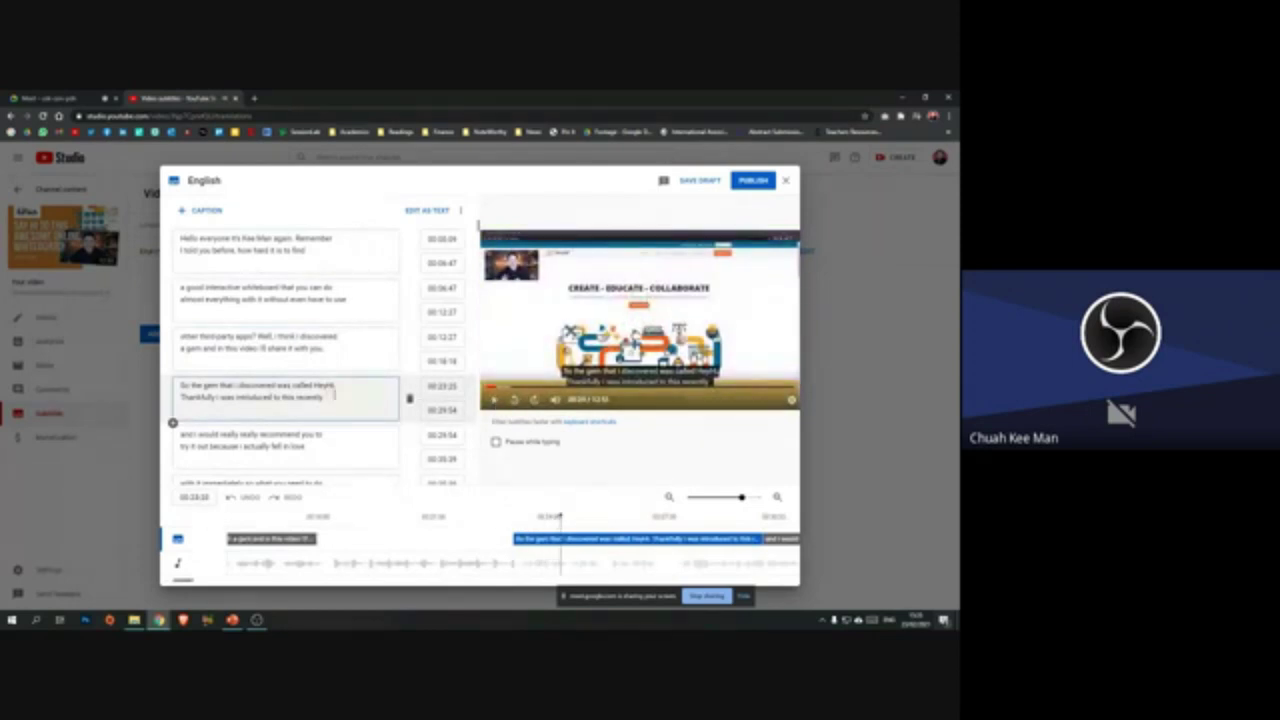
text(hadhachauds)
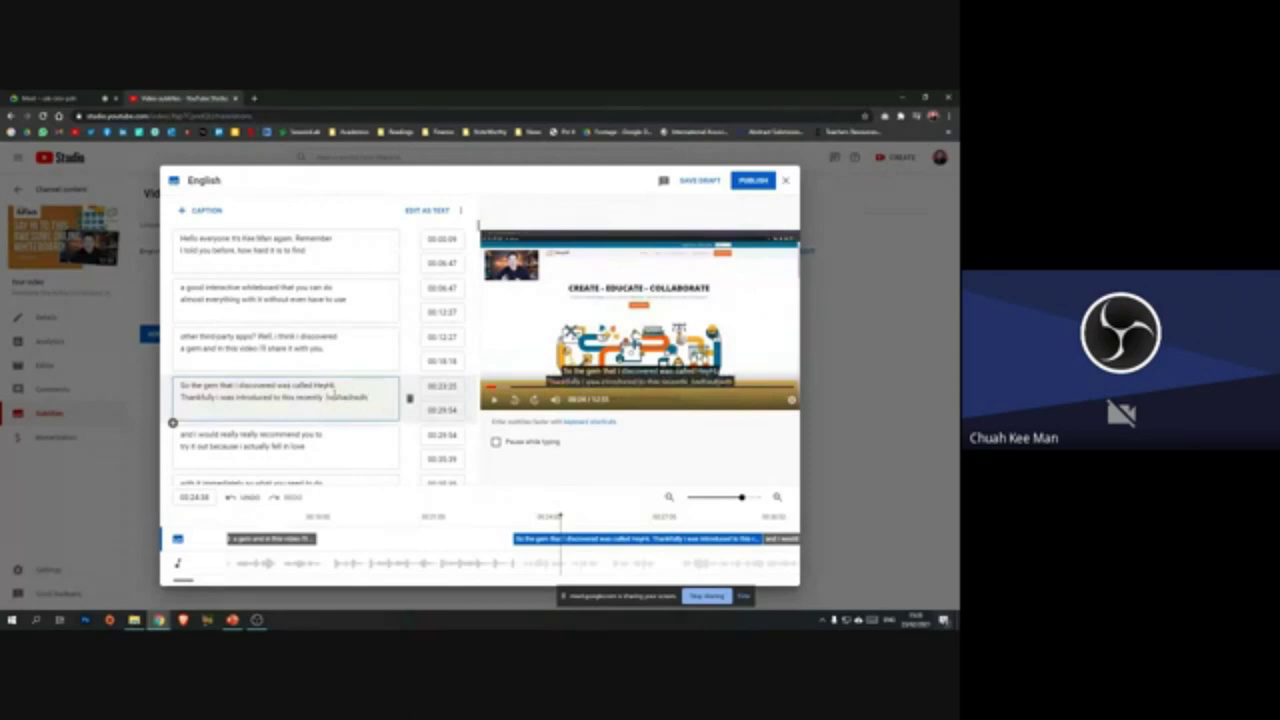
key(BackSpace)
key(BackSpace)
key(BackSpace)
key(BackSpace)
key(BackSpace)
key(BackSpace)
key(BackSpace)
key(BackSpace)
key(BackSpace)
key(BackSpace)
key(BackSpace)
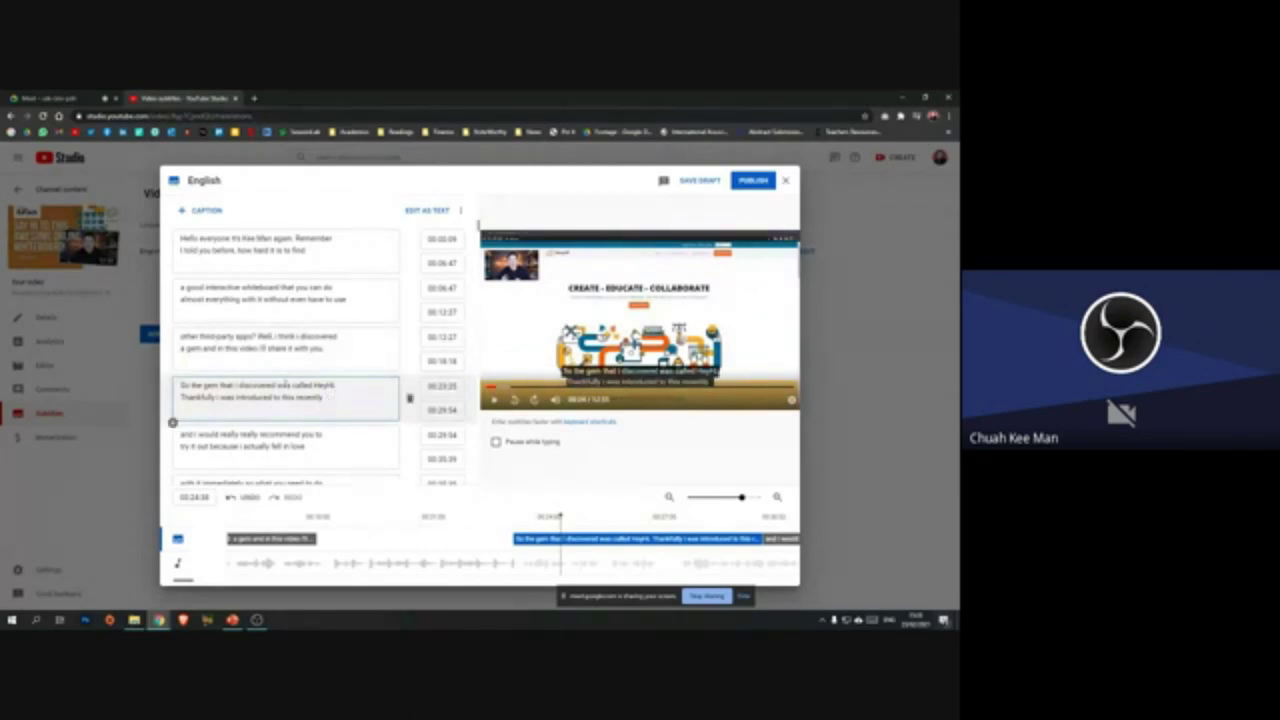
Step: Browse the English captions, preview several of them against the video, and close the subtitle editor without publishing
scroll(345, 400, down, 2)
scroll(352, 403, up, 2)
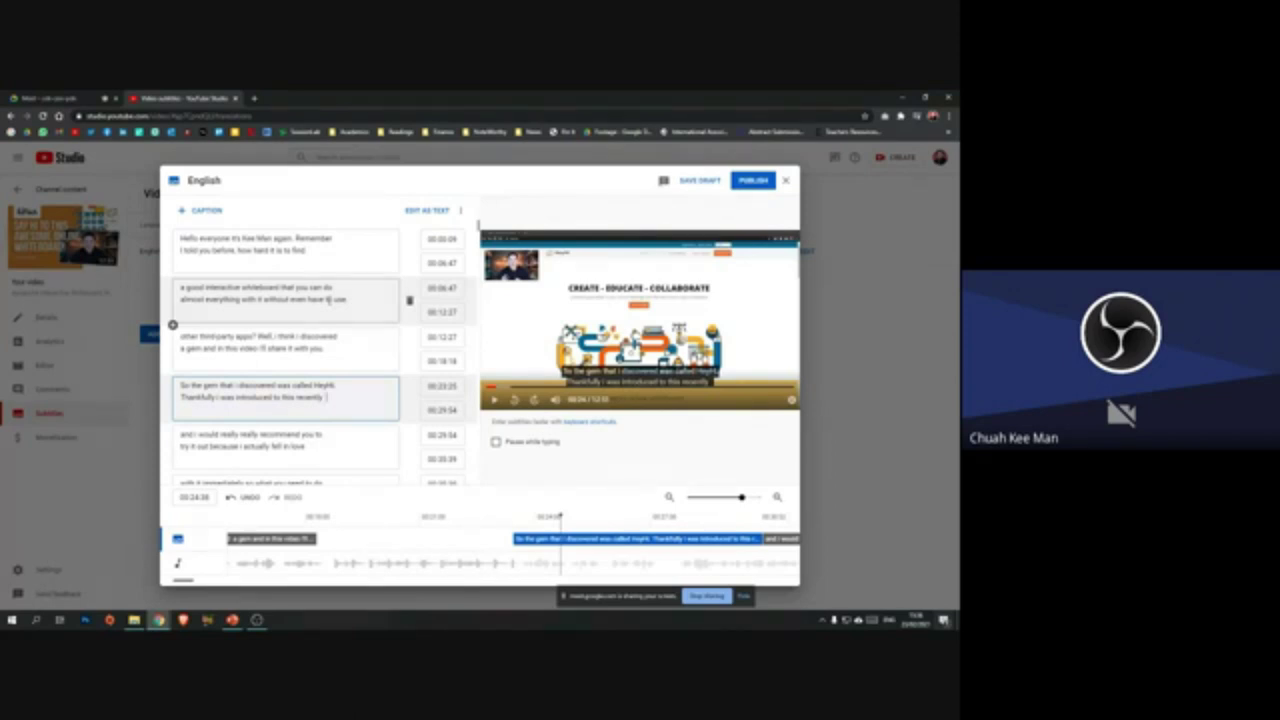
click(362, 241)
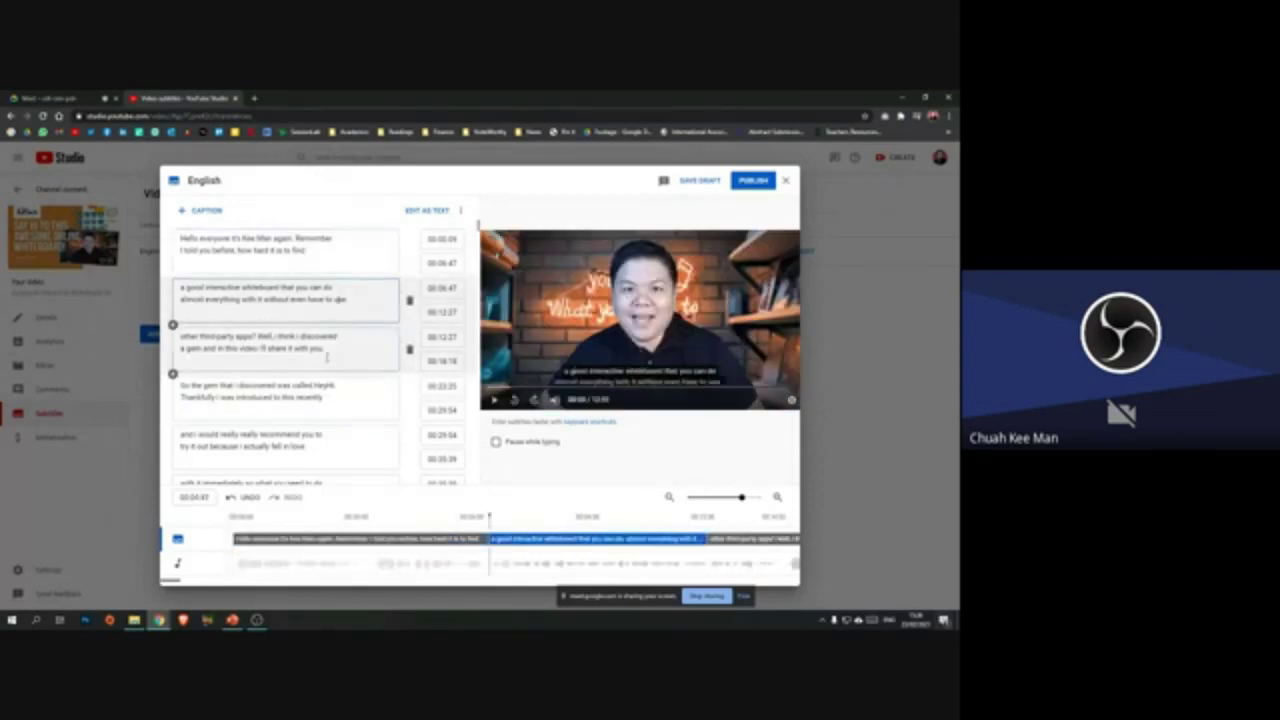
click(300, 440)
scroll(320, 410, down, 2)
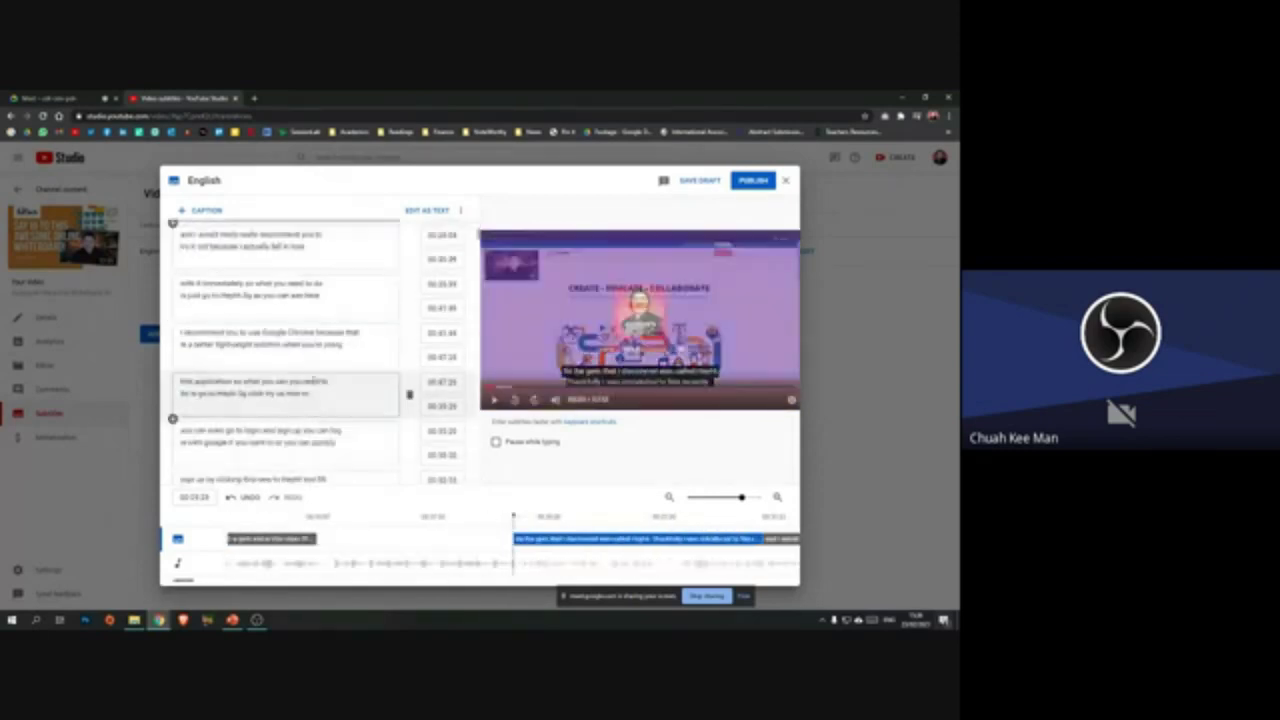
click(315, 416)
scroll(338, 344, down, 3)
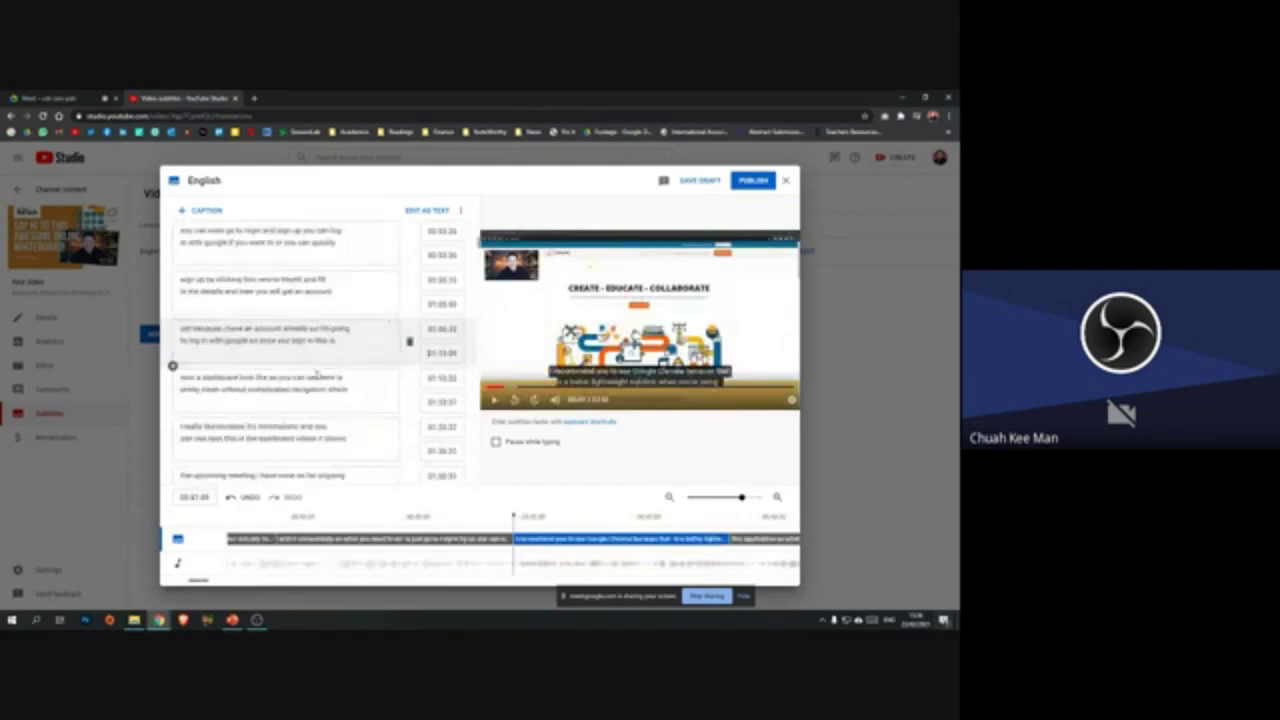
click(318, 376)
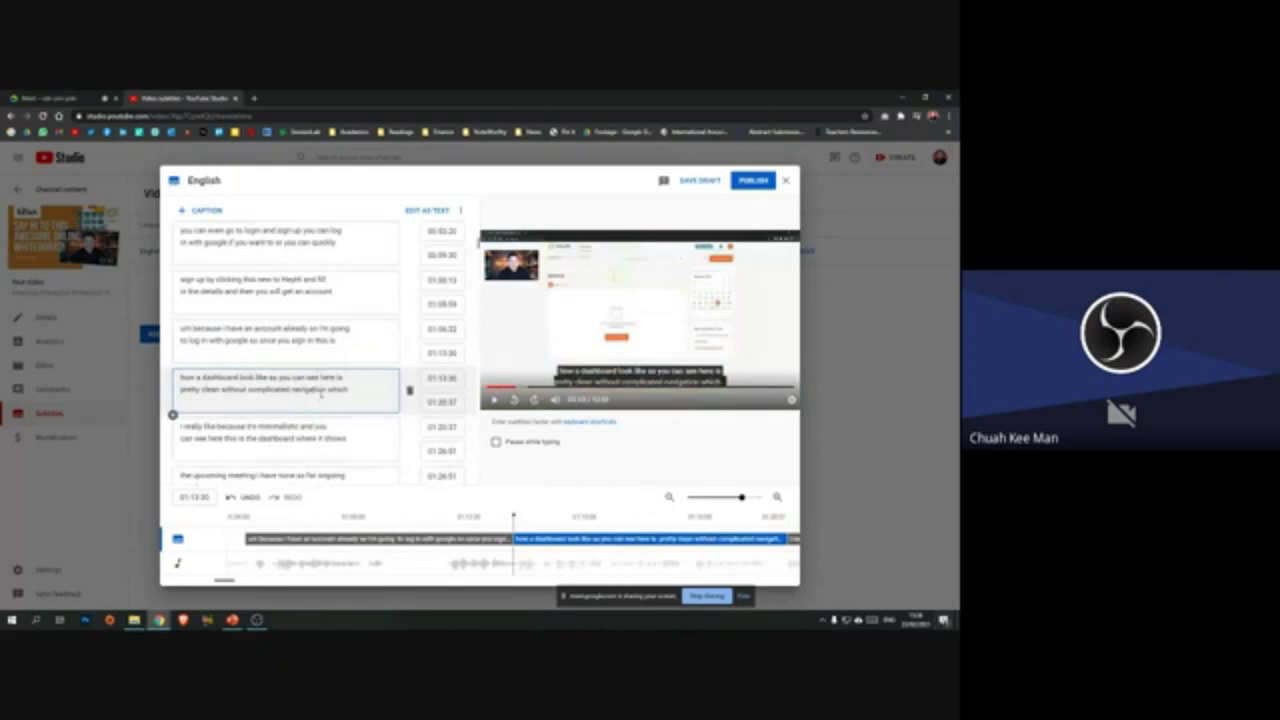
click(786, 182)
click(368, 408)
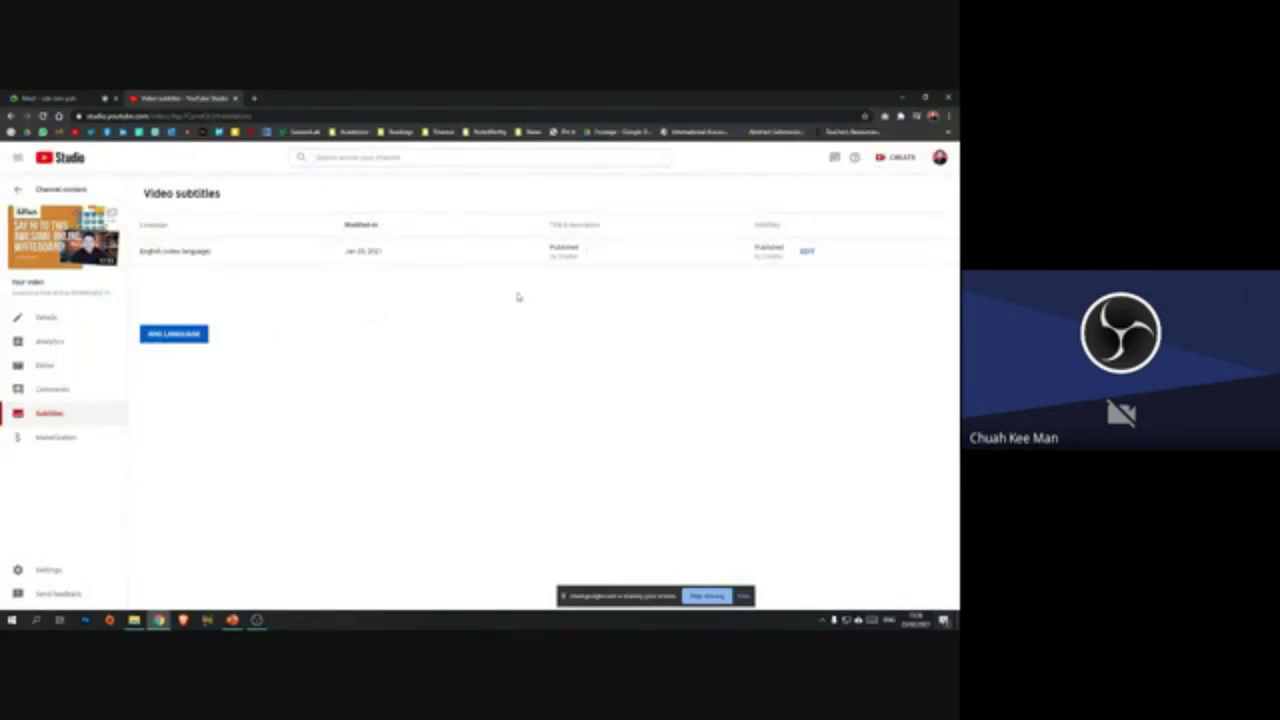
Step: Add Malay as a subtitle language for the video
click(176, 339)
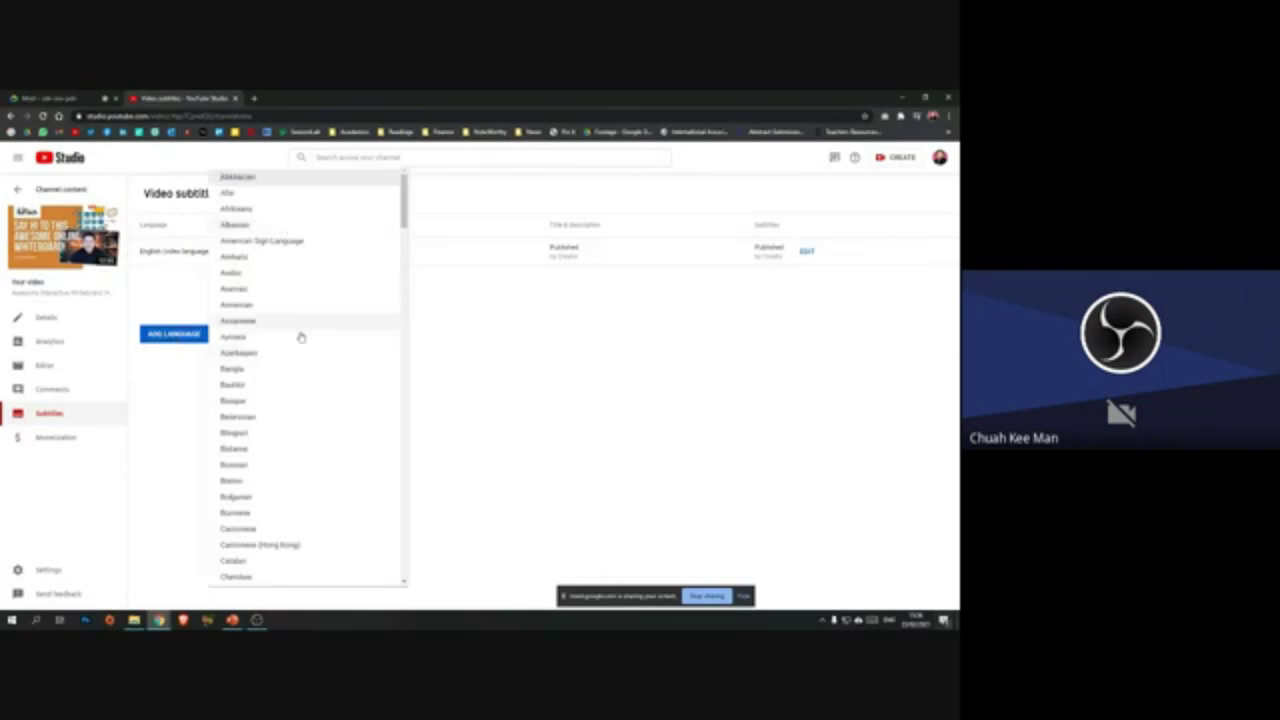
scroll(337, 440, down, 10)
scroll(336, 452, down, 8)
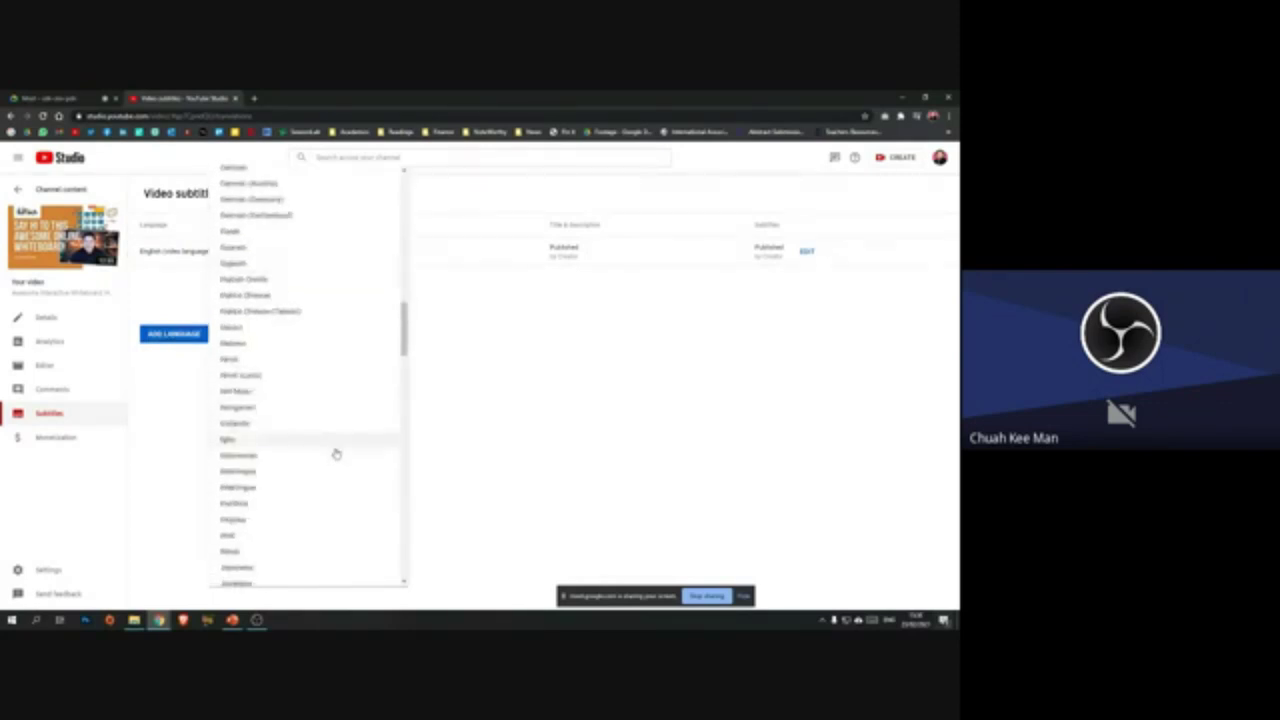
scroll(325, 470, down, 3)
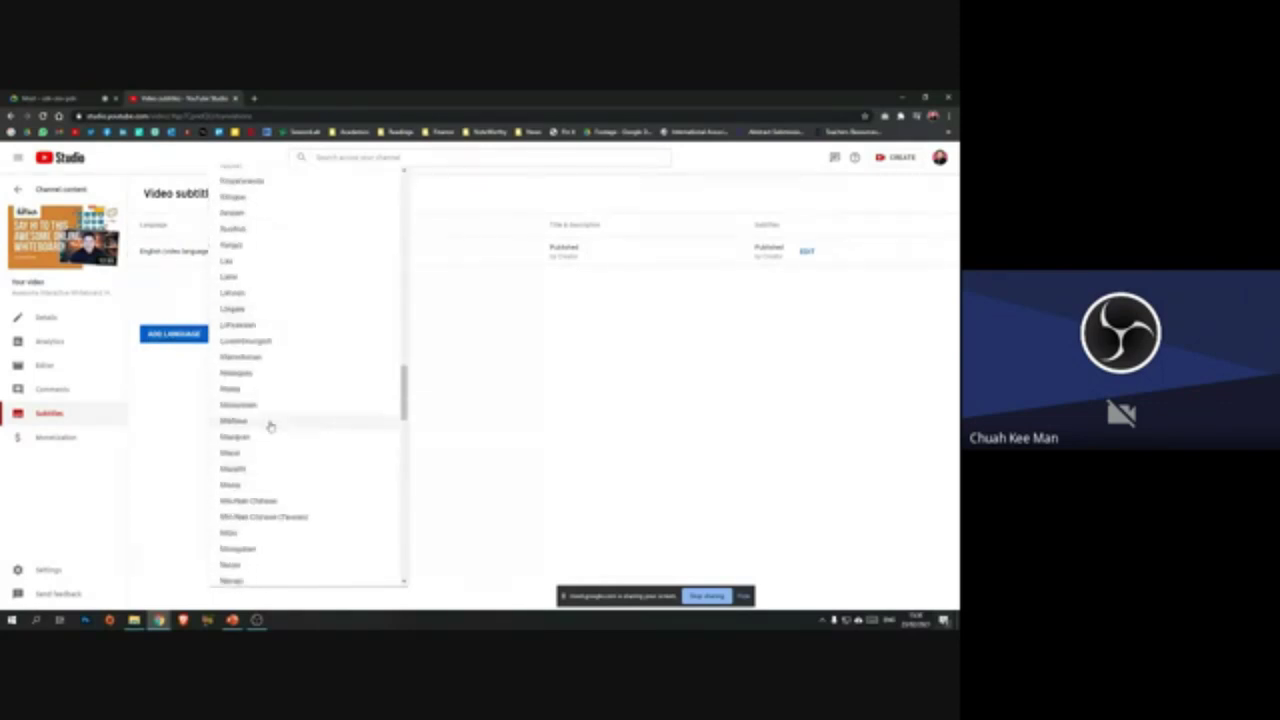
click(257, 389)
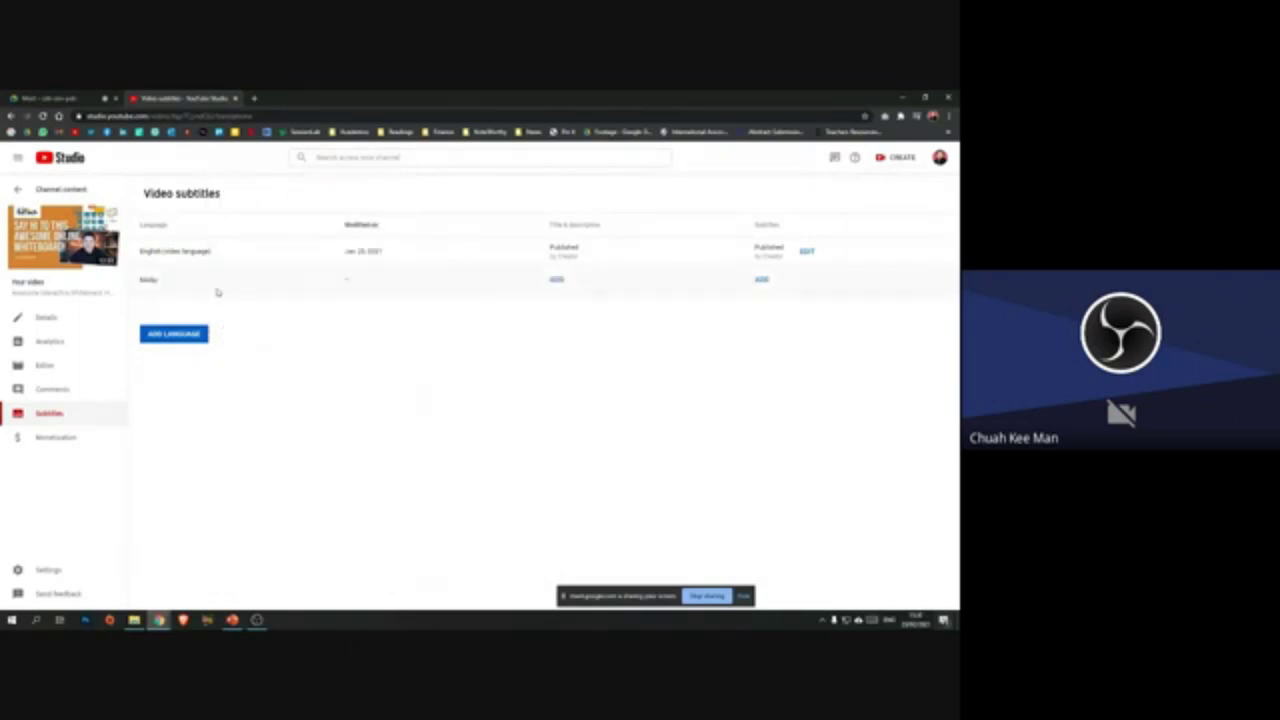
Step: Examine the Malay title and description translation form, and cancel it without entering any text
click(558, 283)
click(563, 260)
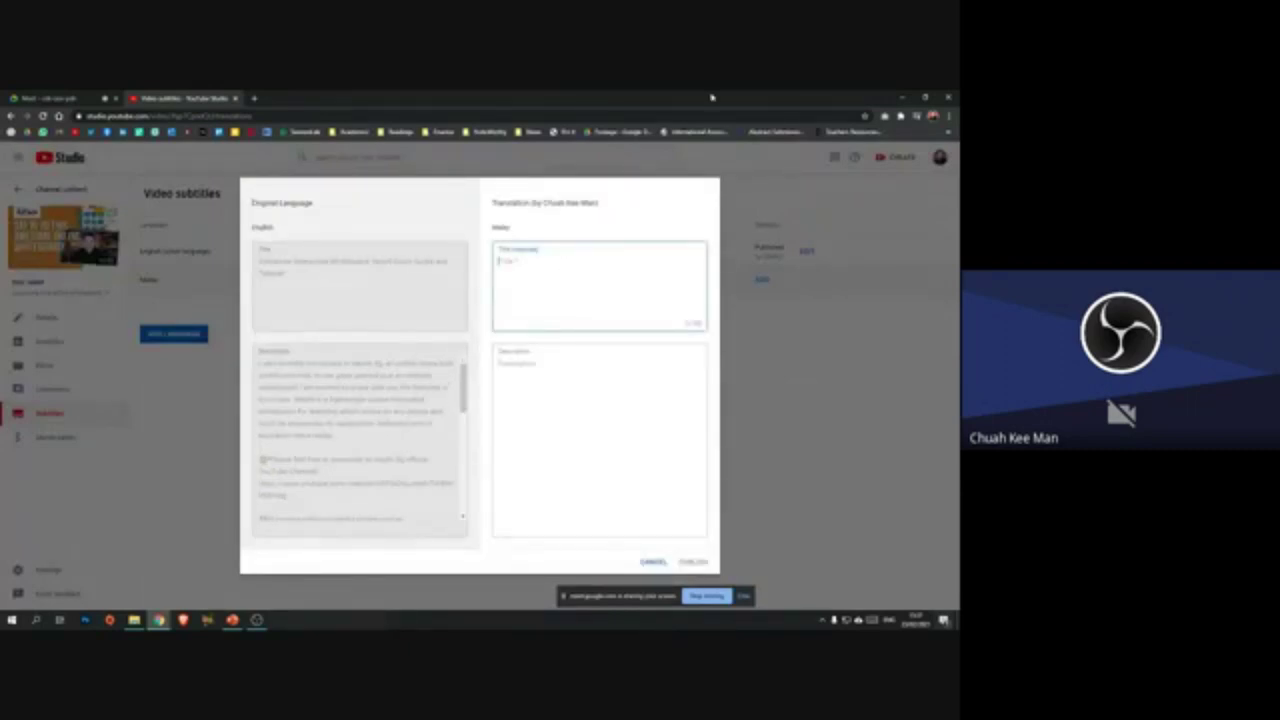
click(579, 377)
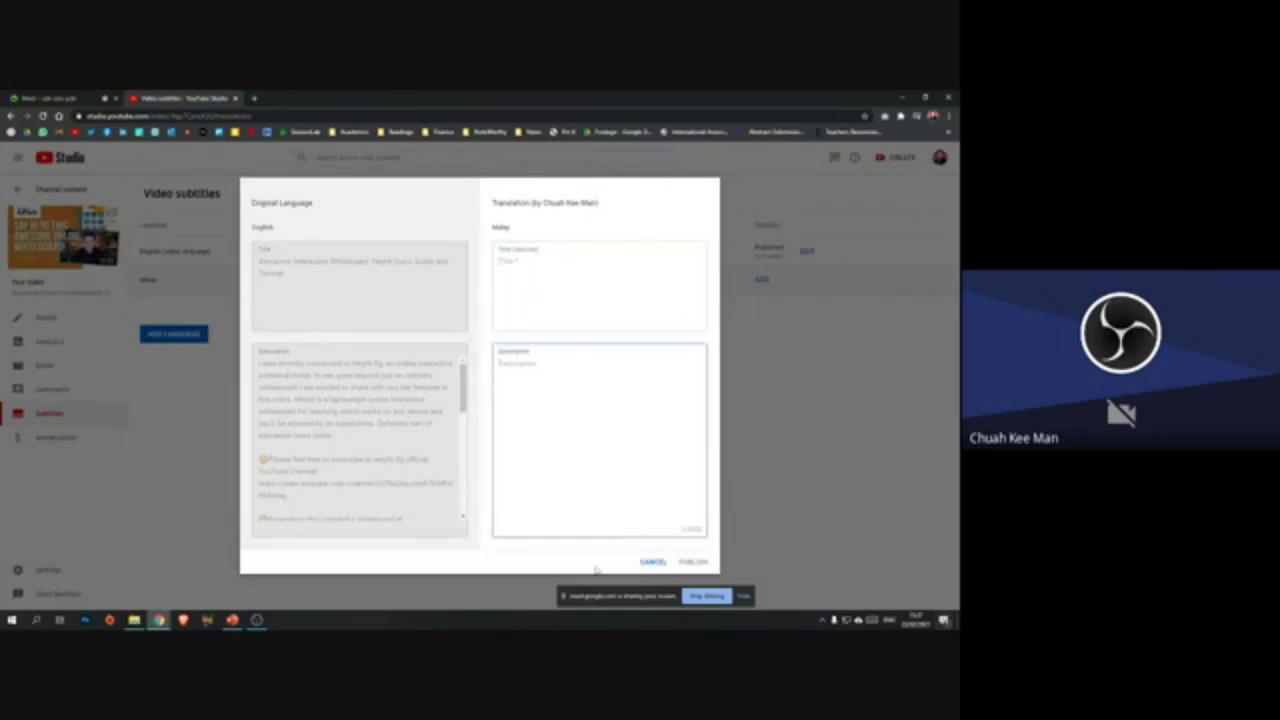
click(660, 563)
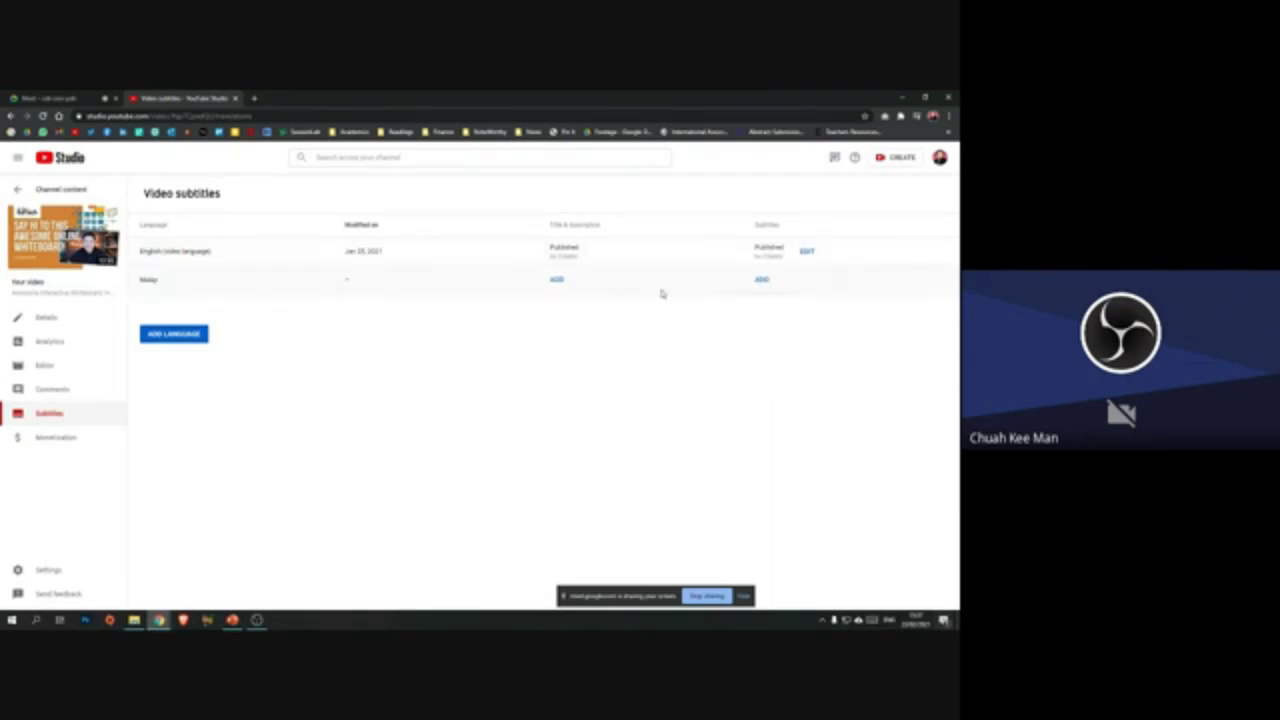
click(560, 281)
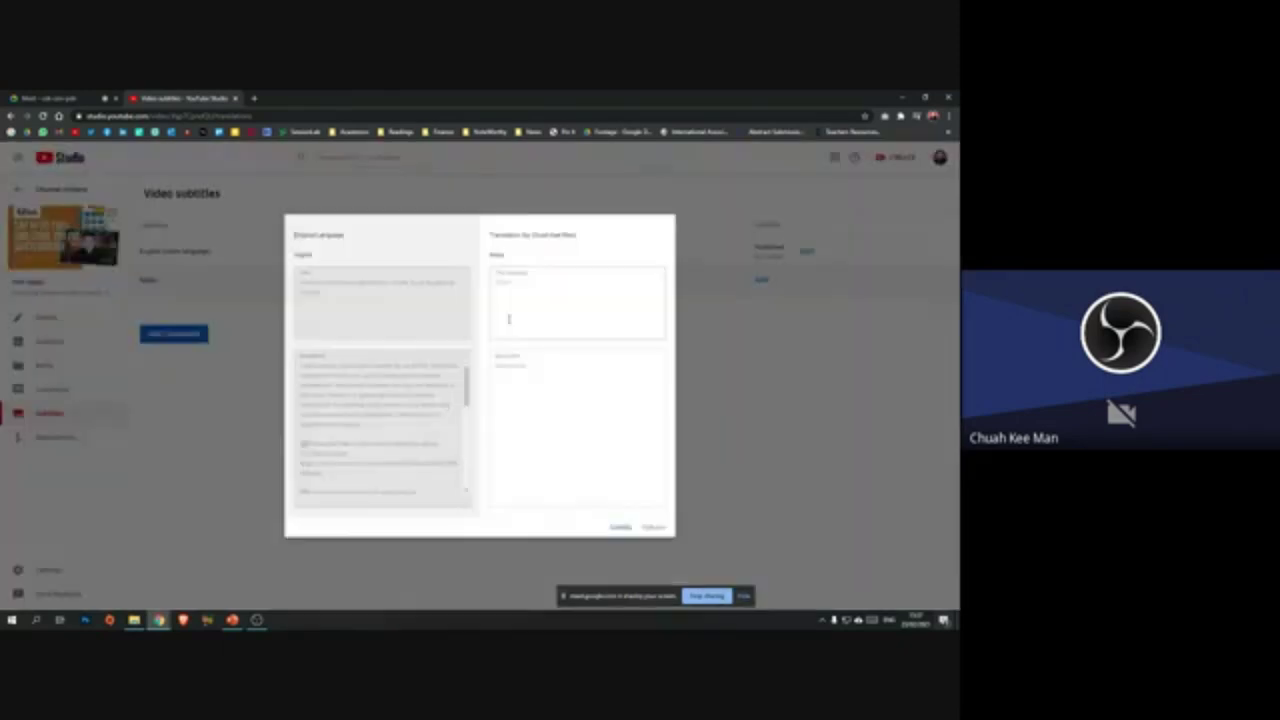
click(653, 562)
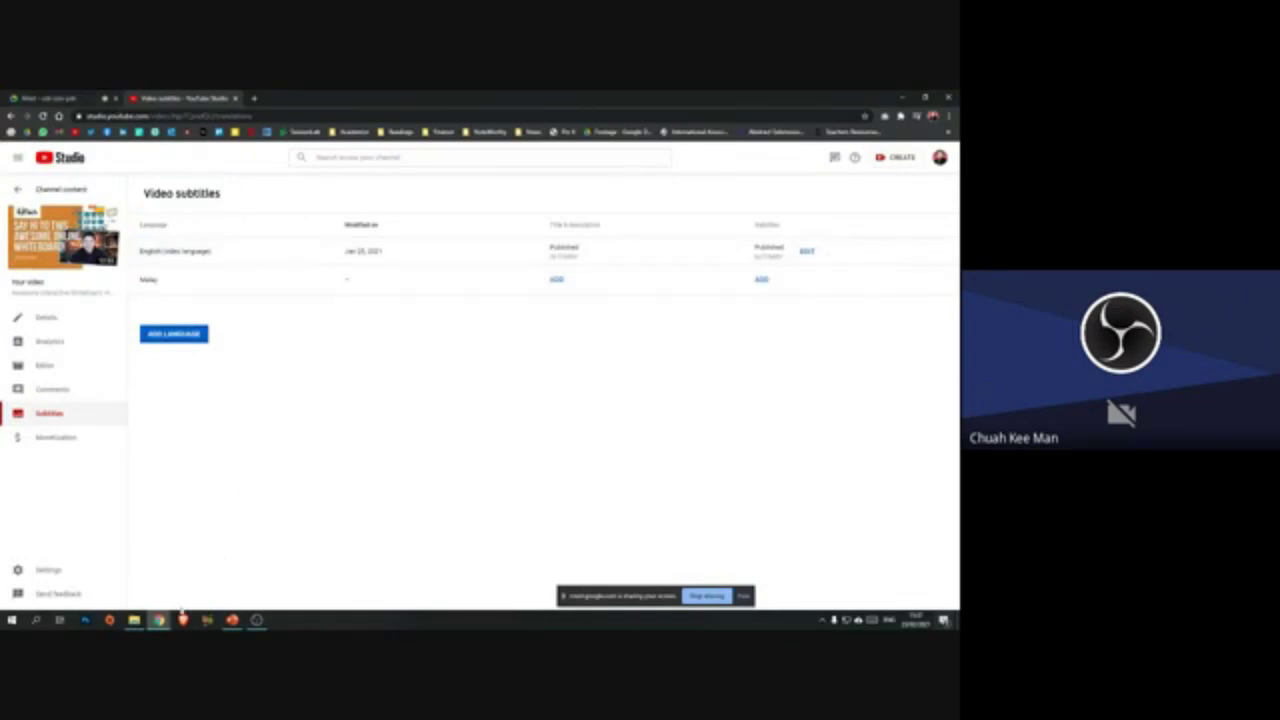
Step: Switch to OBS and activate the first scene, the classroom with the PowerPoint slide
mouse_move(161, 621)
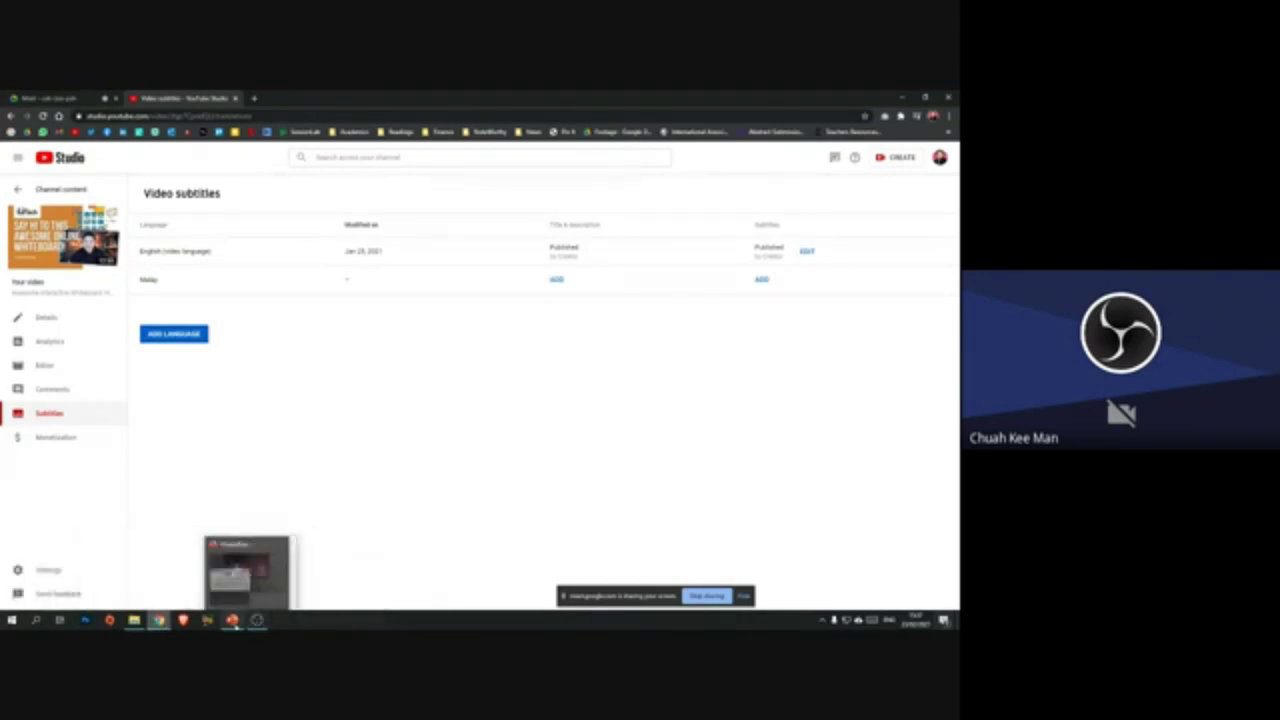
click(255, 621)
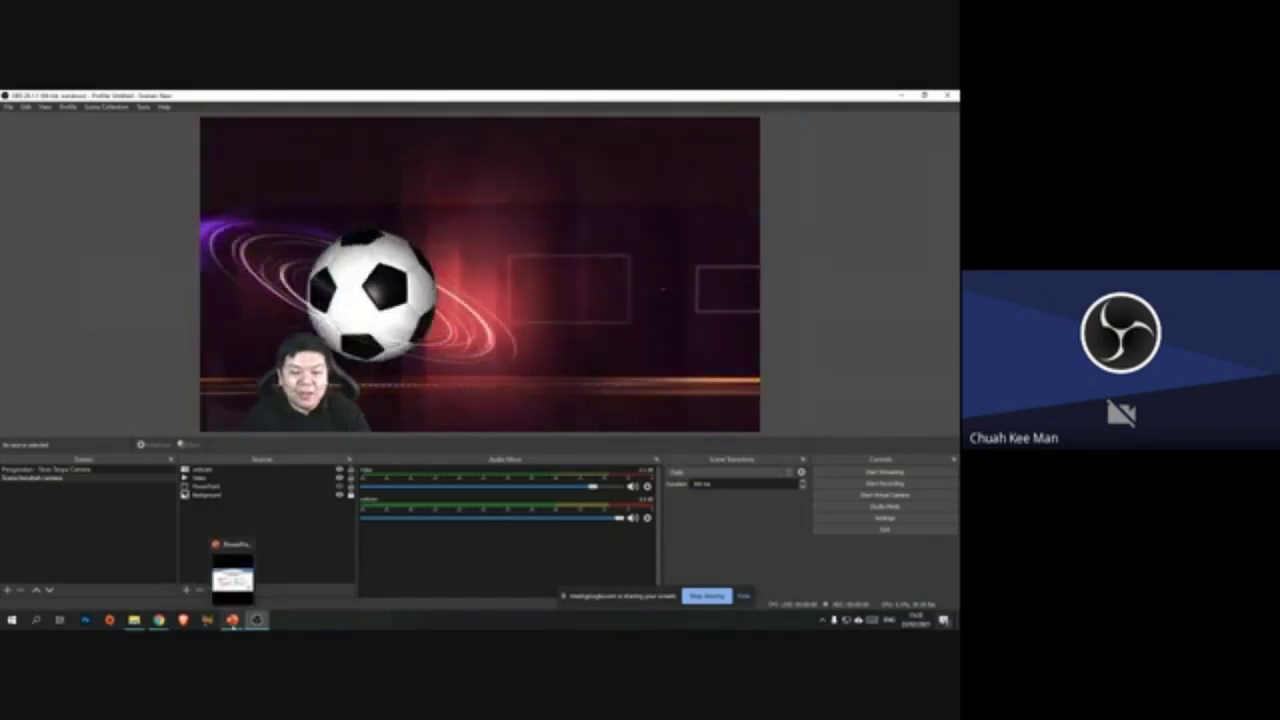
key(F1)
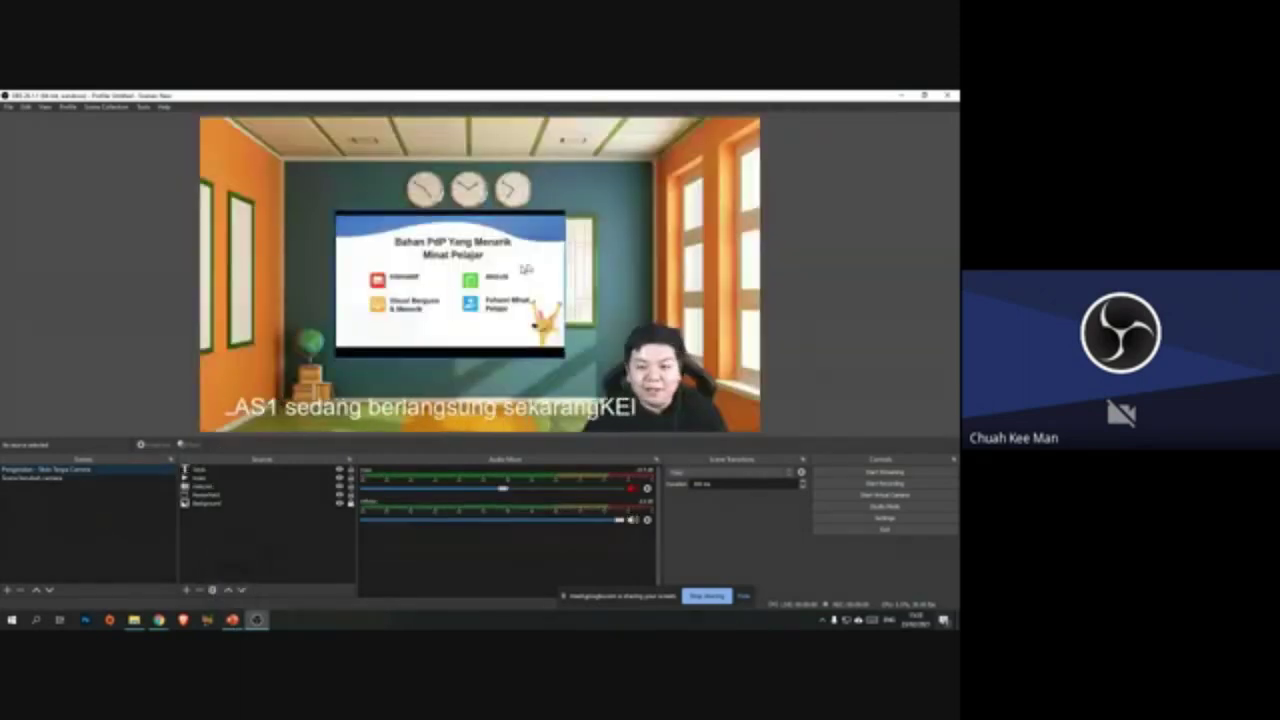
Step: Shrink the PowerPoint source, crop its lower black bar, and centre it on the classroom's board
click(556, 272)
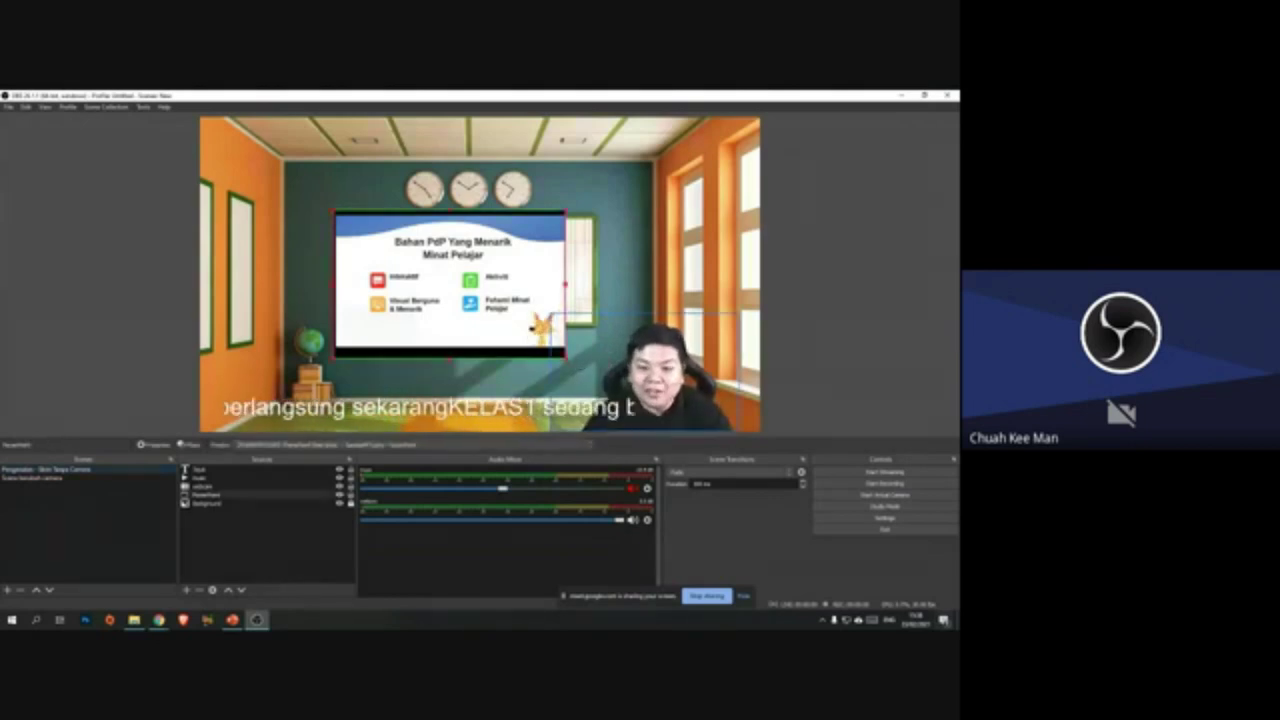
drag(564, 354, 529, 338)
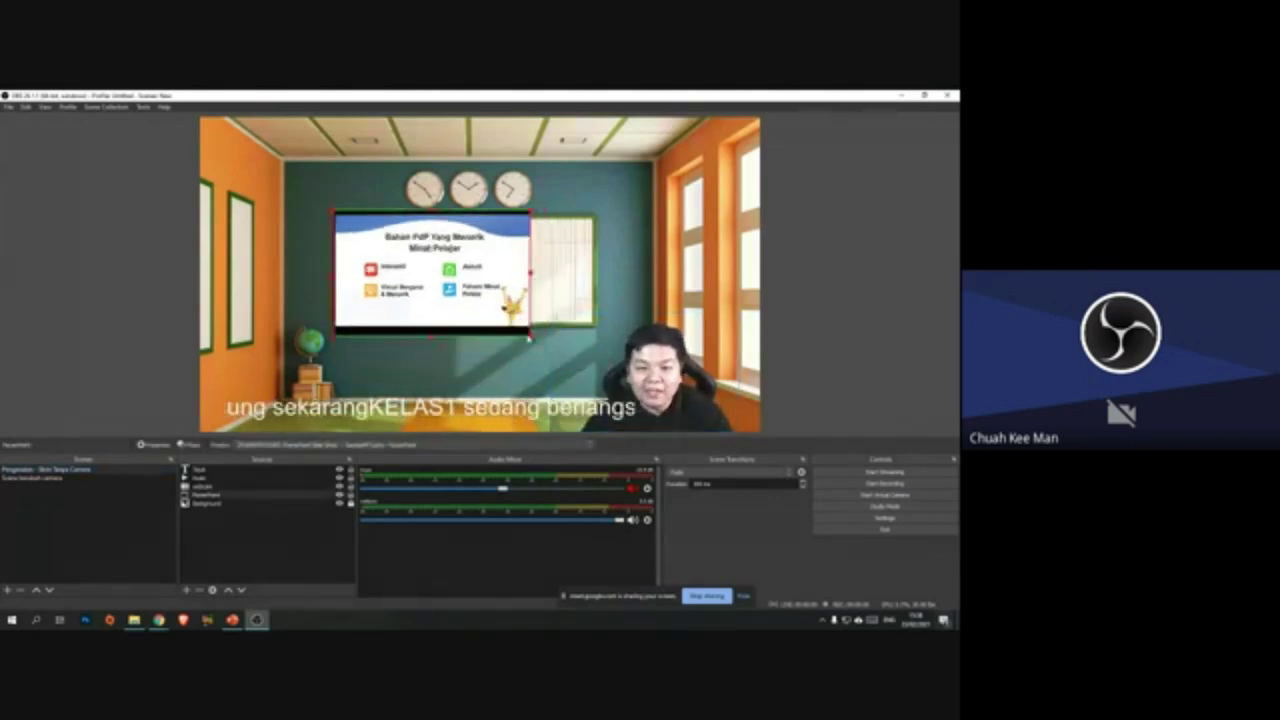
drag(431, 335, 431, 325)
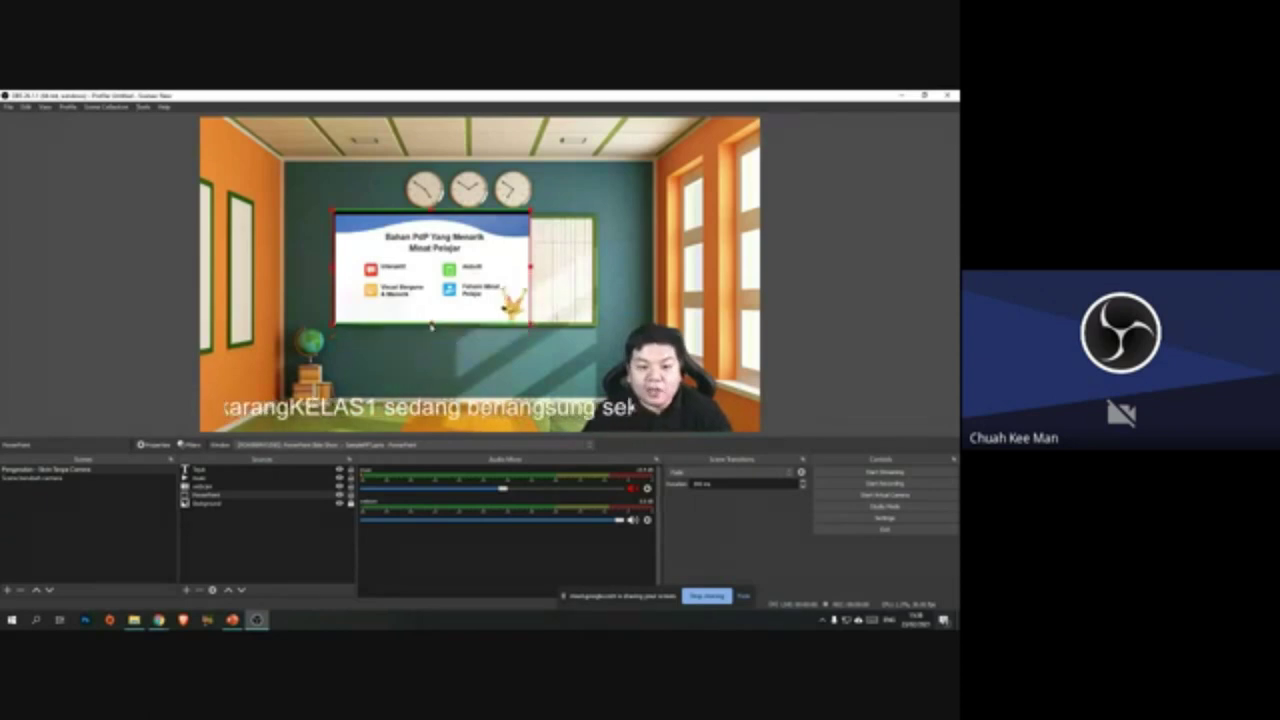
drag(522, 270, 556, 274)
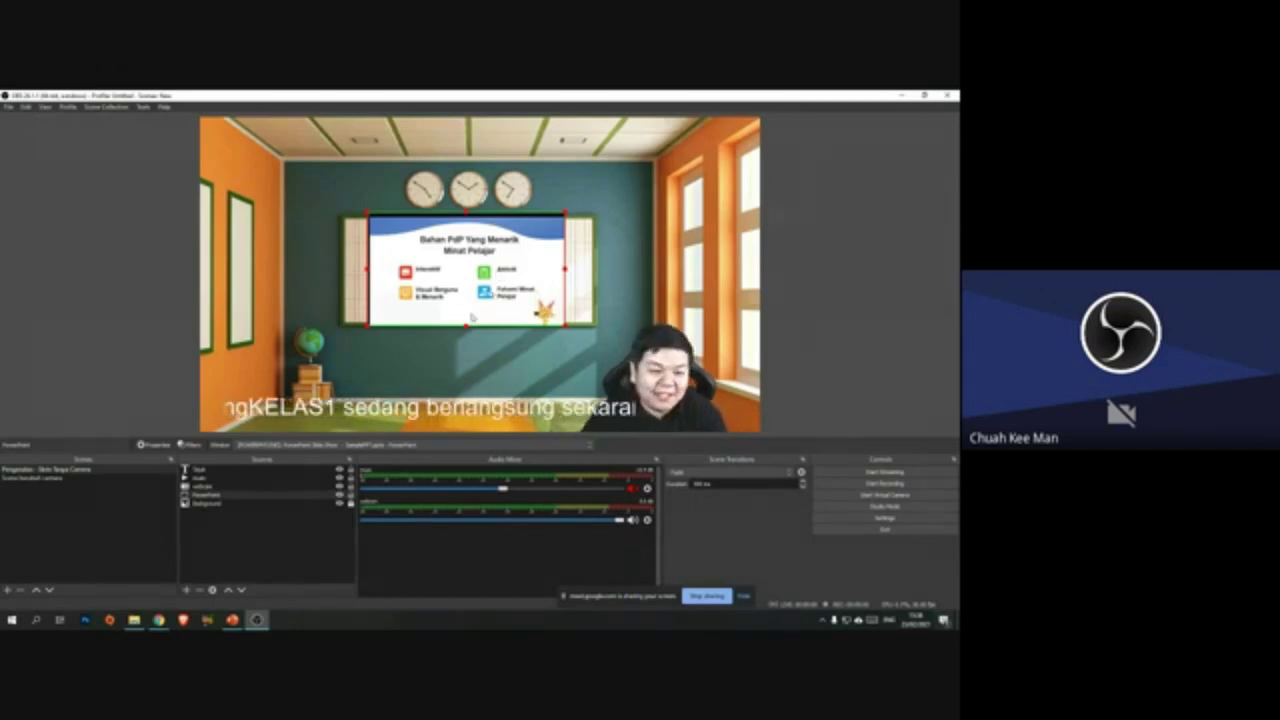
Step: Switch to the Google Meet meeting in Chrome and read the participants' questions in the chat
mouse_move(158, 620)
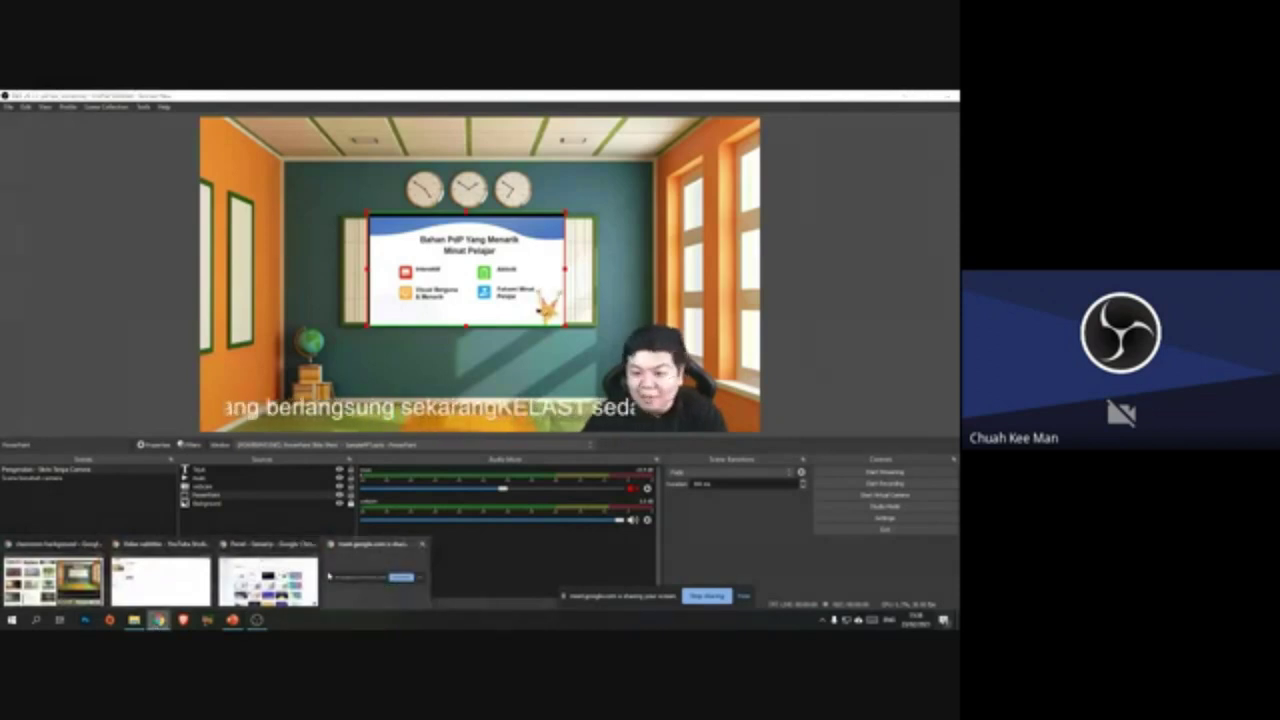
mouse_move(400, 580)
mouse_move(55, 580)
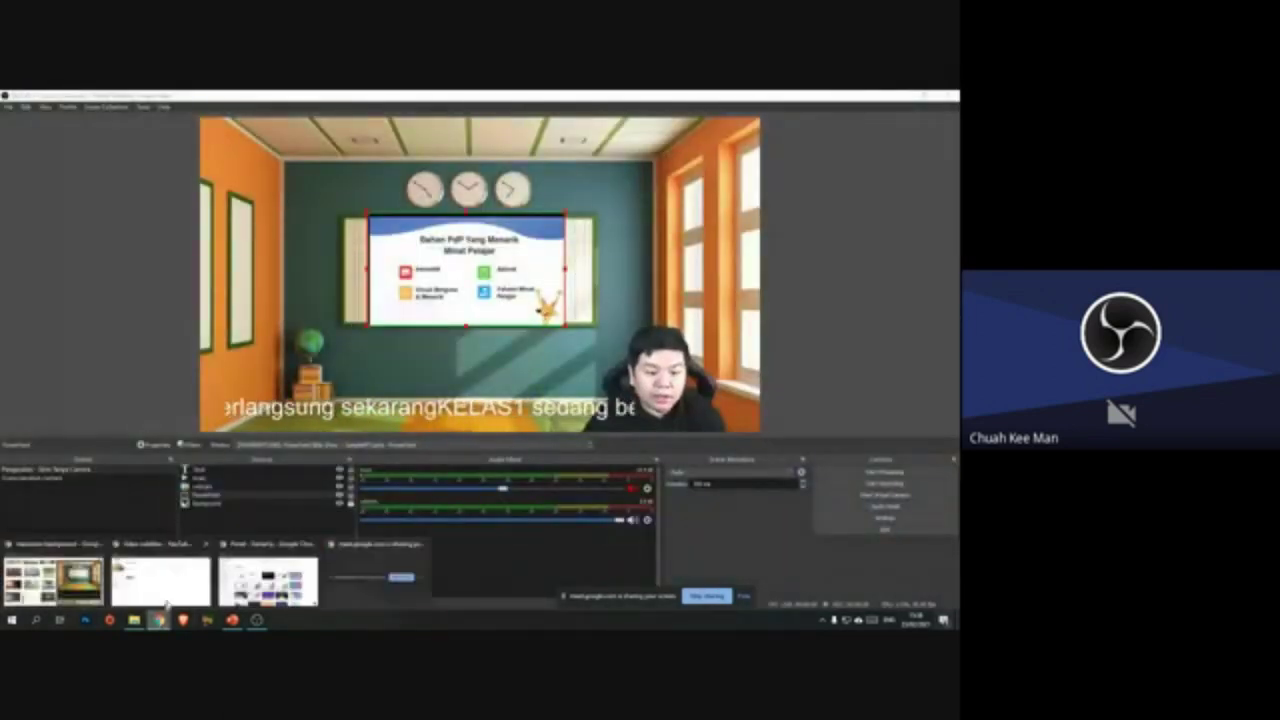
click(186, 540)
click(45, 98)
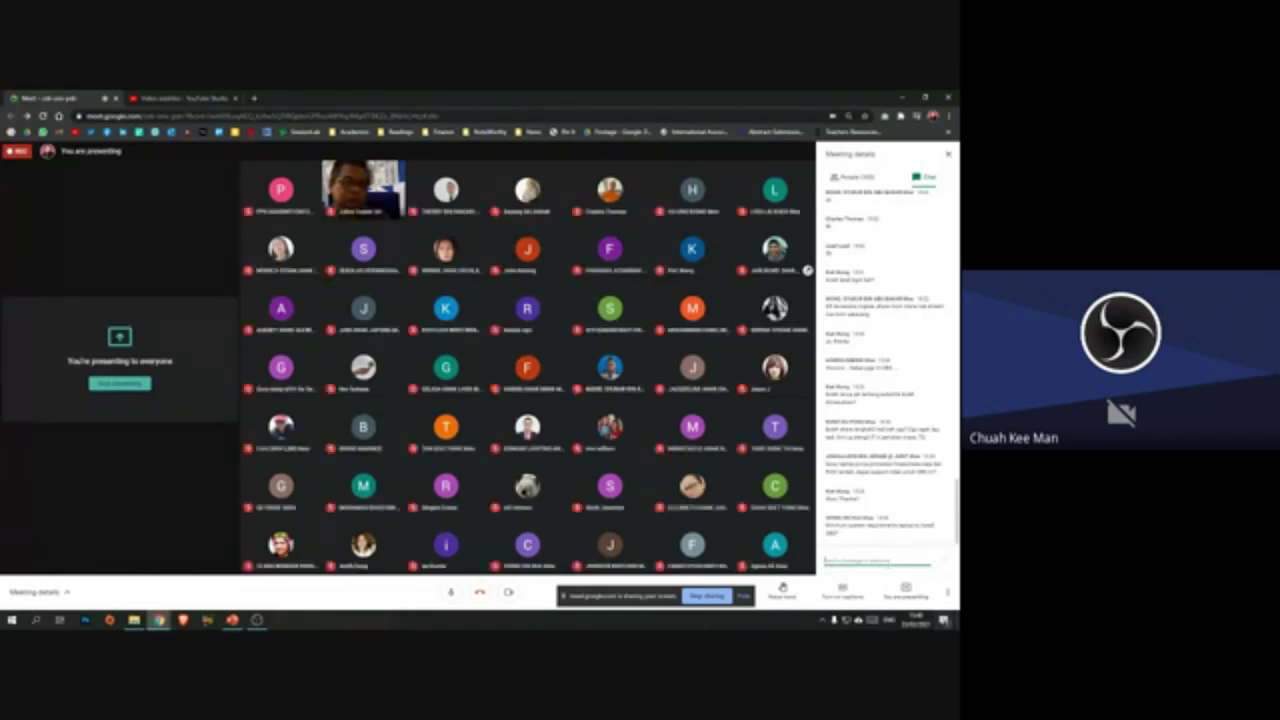
Step: Return to OBS, activate the football video scene, and shrink and reposition the video over the classroom's board
click(257, 621)
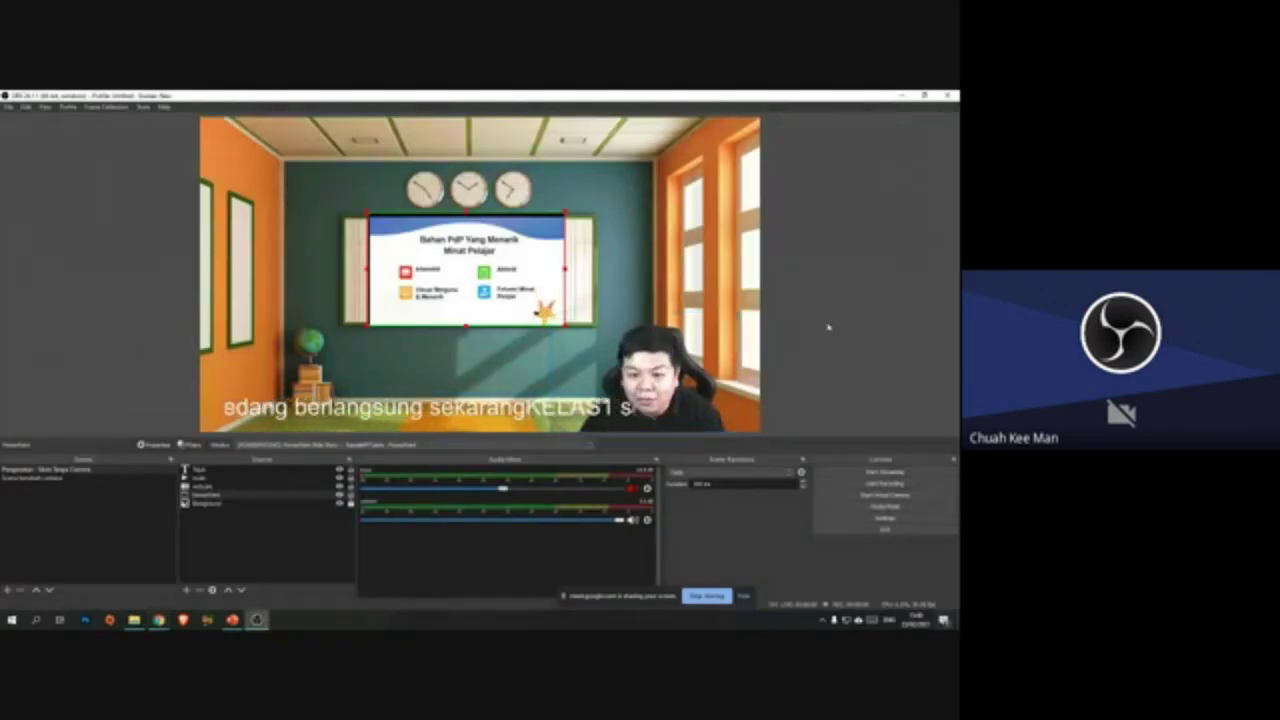
key(Down)
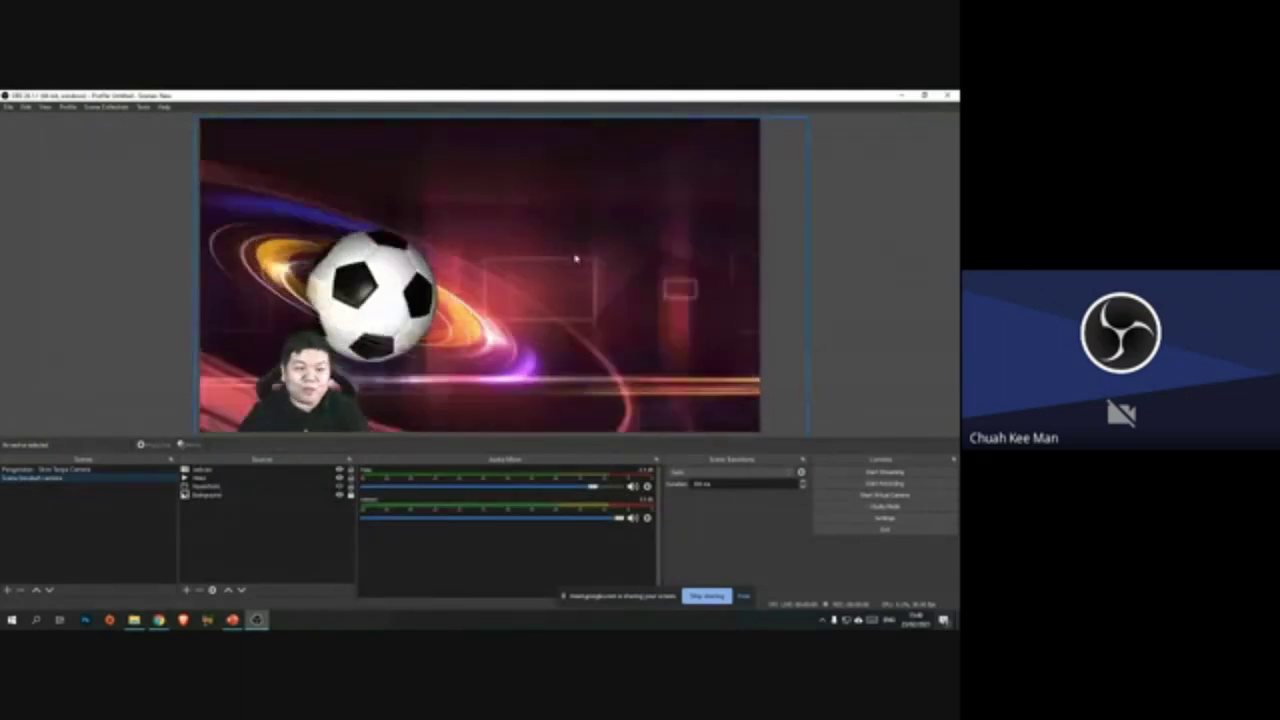
drag(597, 266, 561, 246)
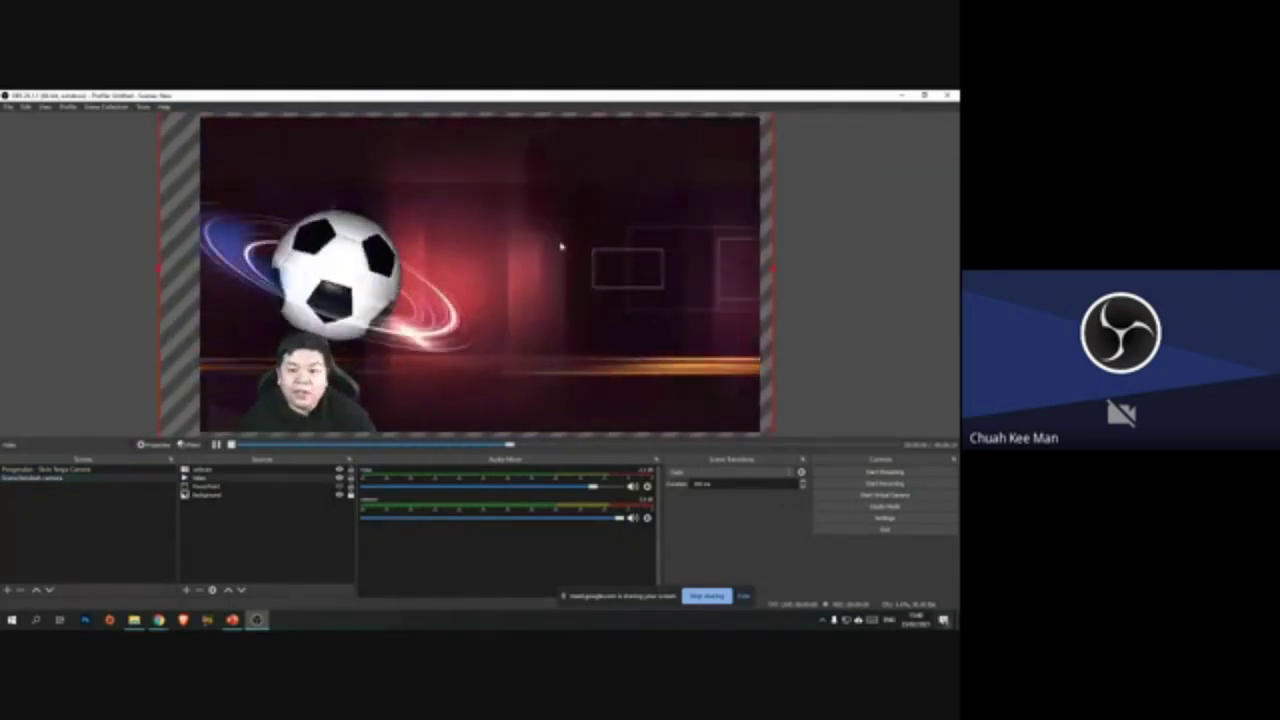
drag(773, 432, 762, 370)
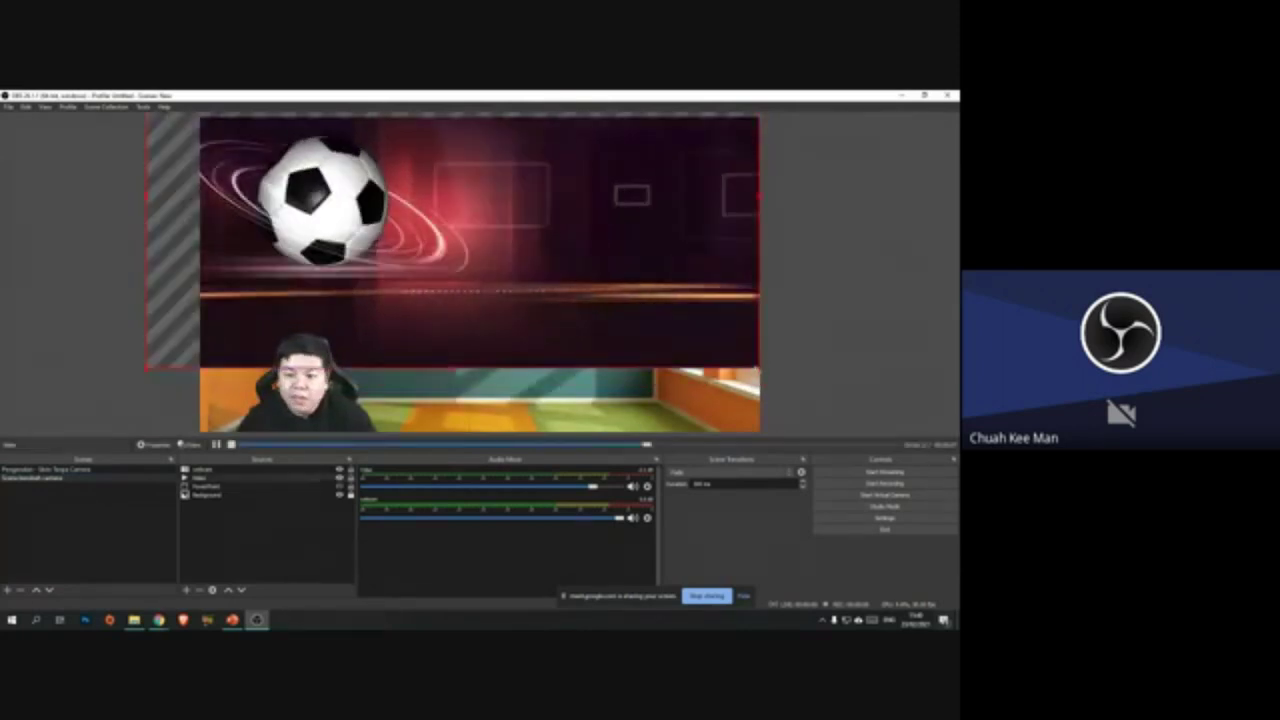
drag(560, 240, 555, 315)
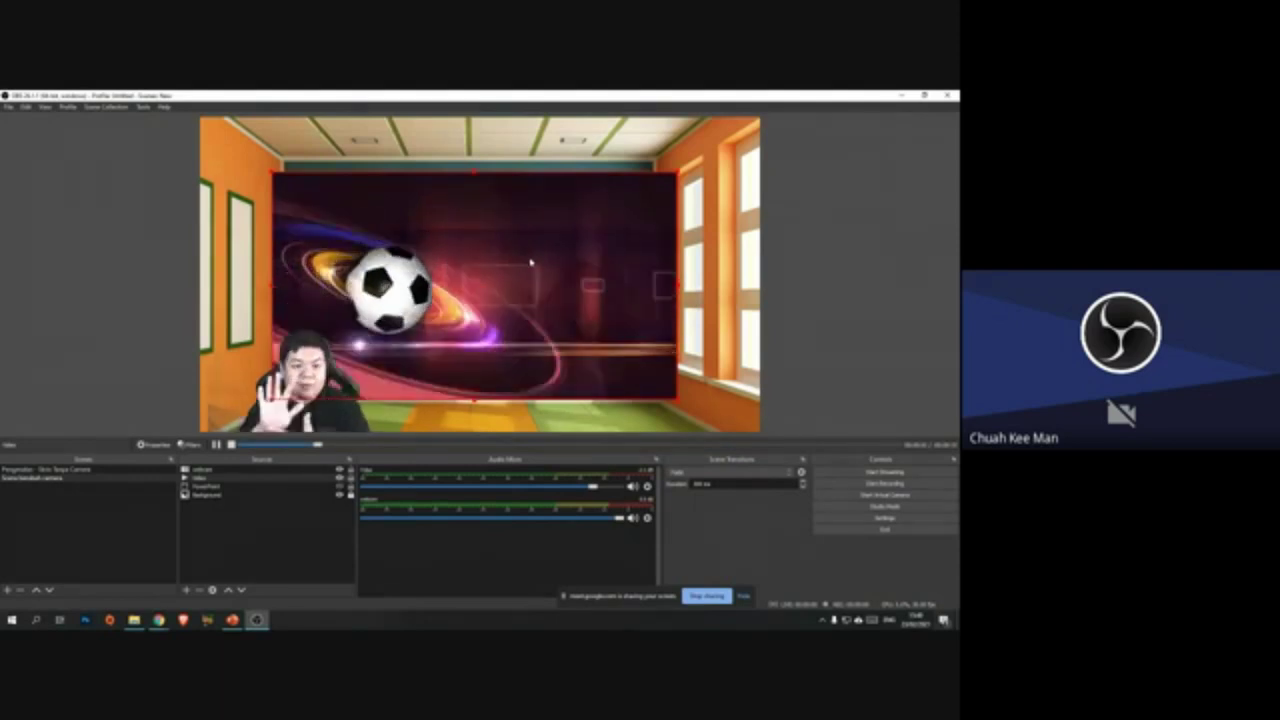
click(897, 261)
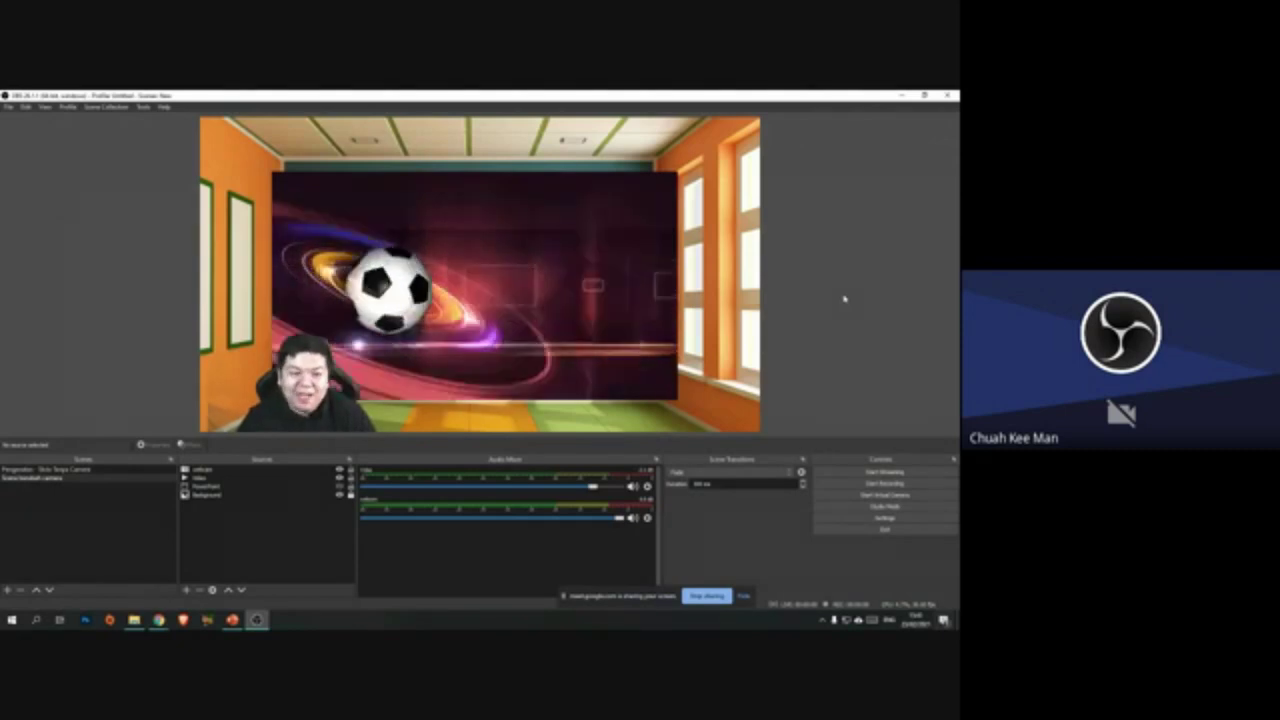
drag(538, 275, 528, 251)
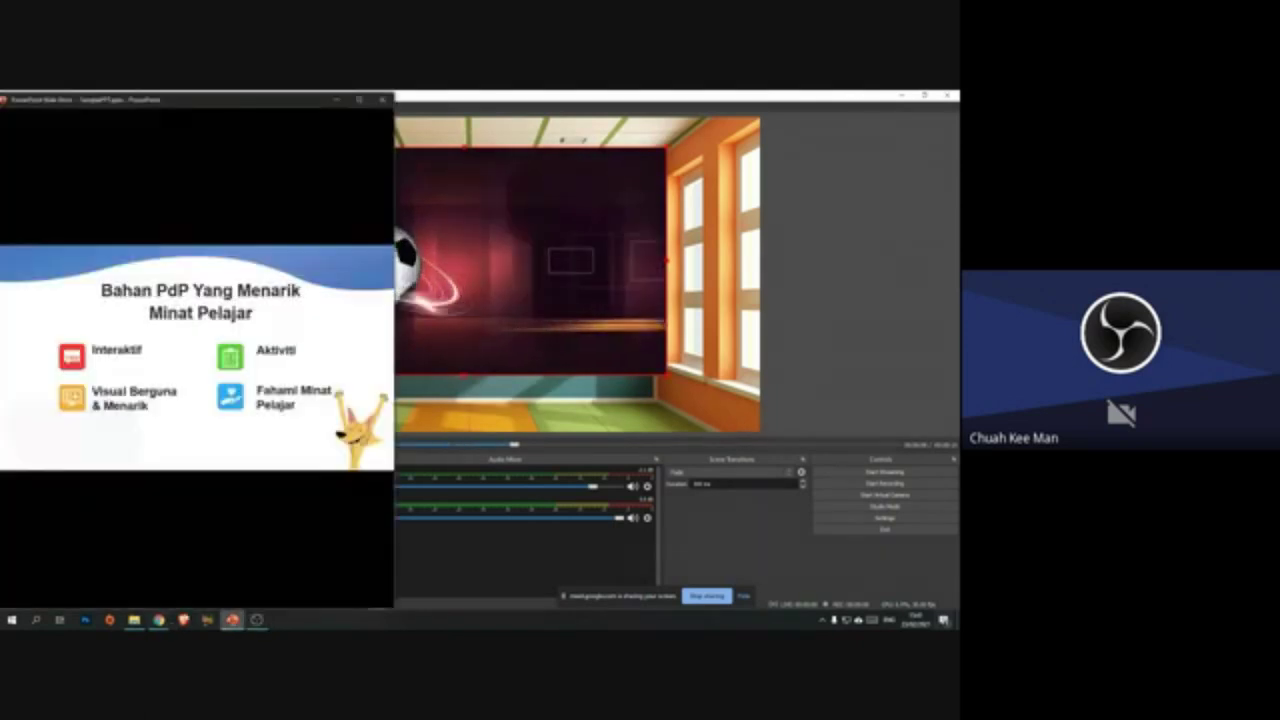
Step: Check the Google Meet chat for new questions and return to the football scene in OBS
mouse_move(158, 620)
click(165, 578)
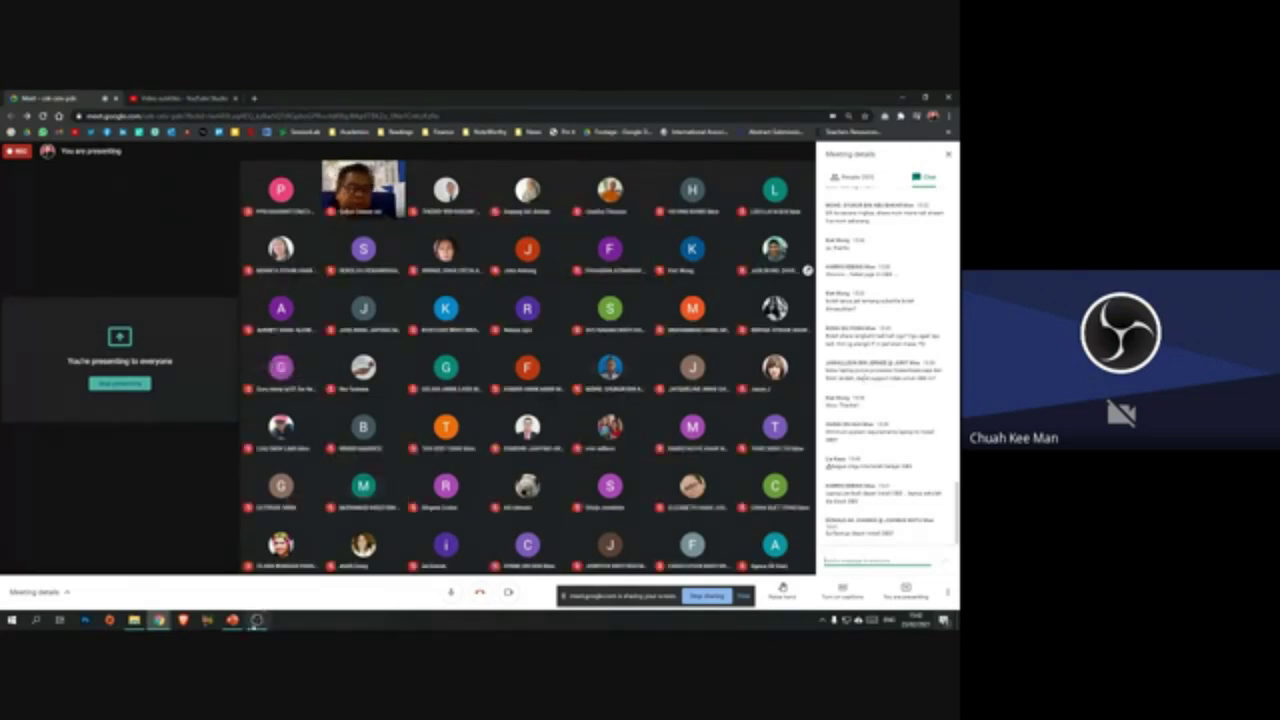
mouse_move(256, 620)
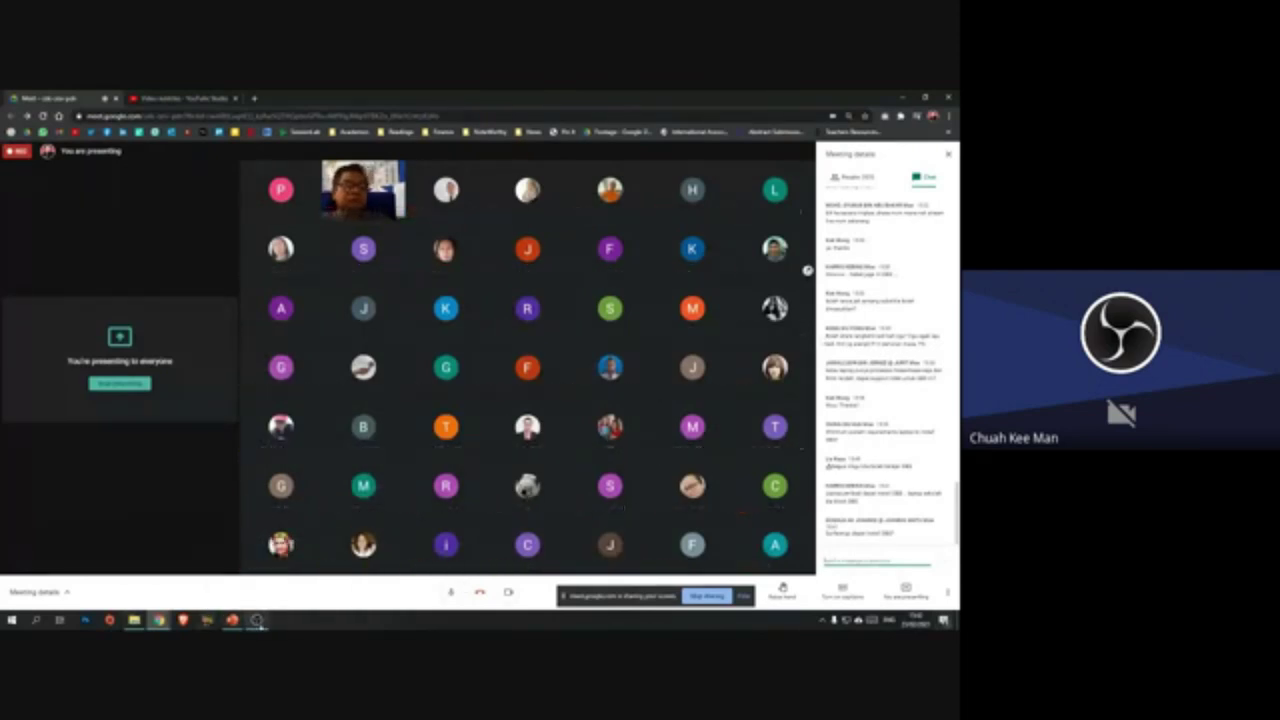
click(257, 620)
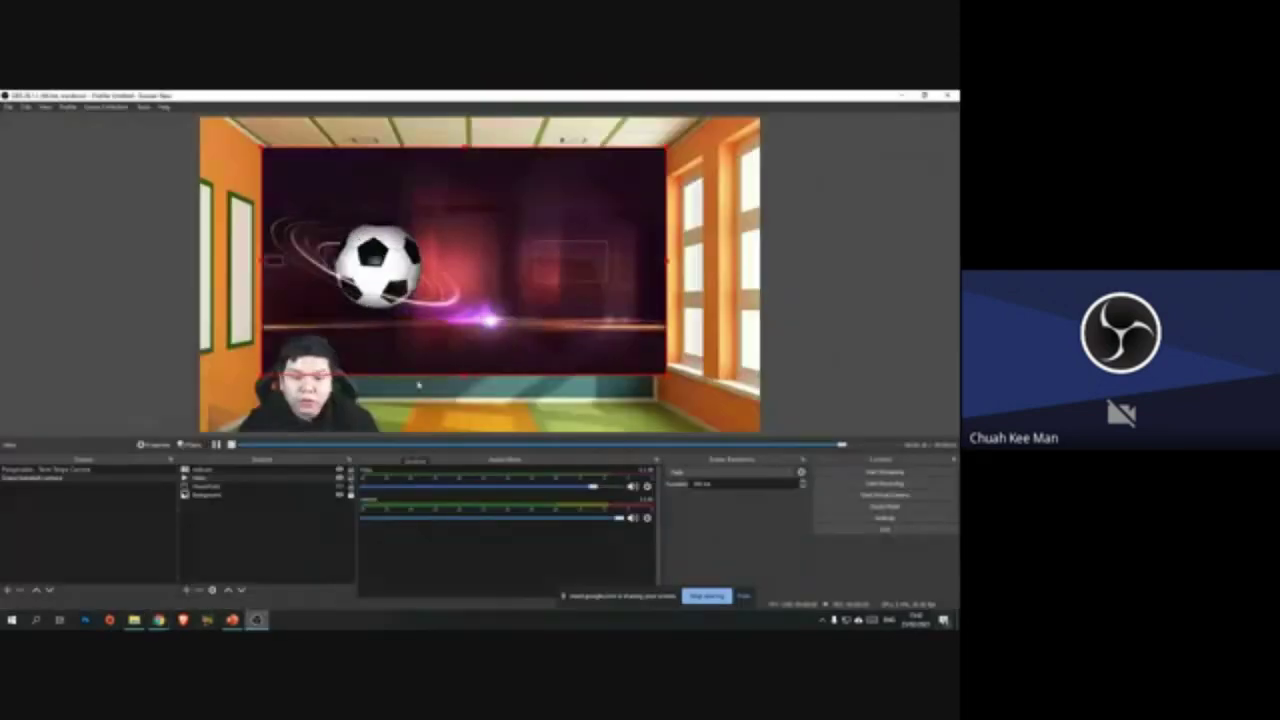
Step: In the Pengenalan scene, hide the scrolling text and enlarge the PowerPoint source to fill the classroom's board
click(92, 469)
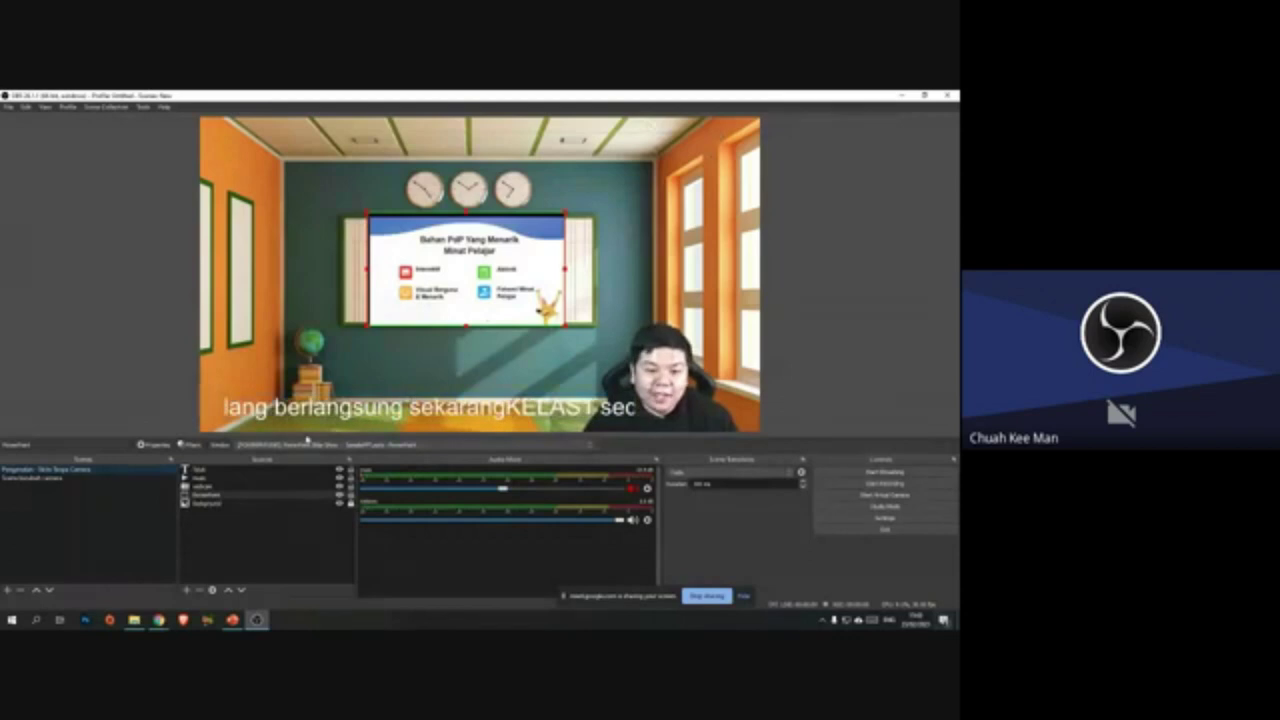
click(224, 470)
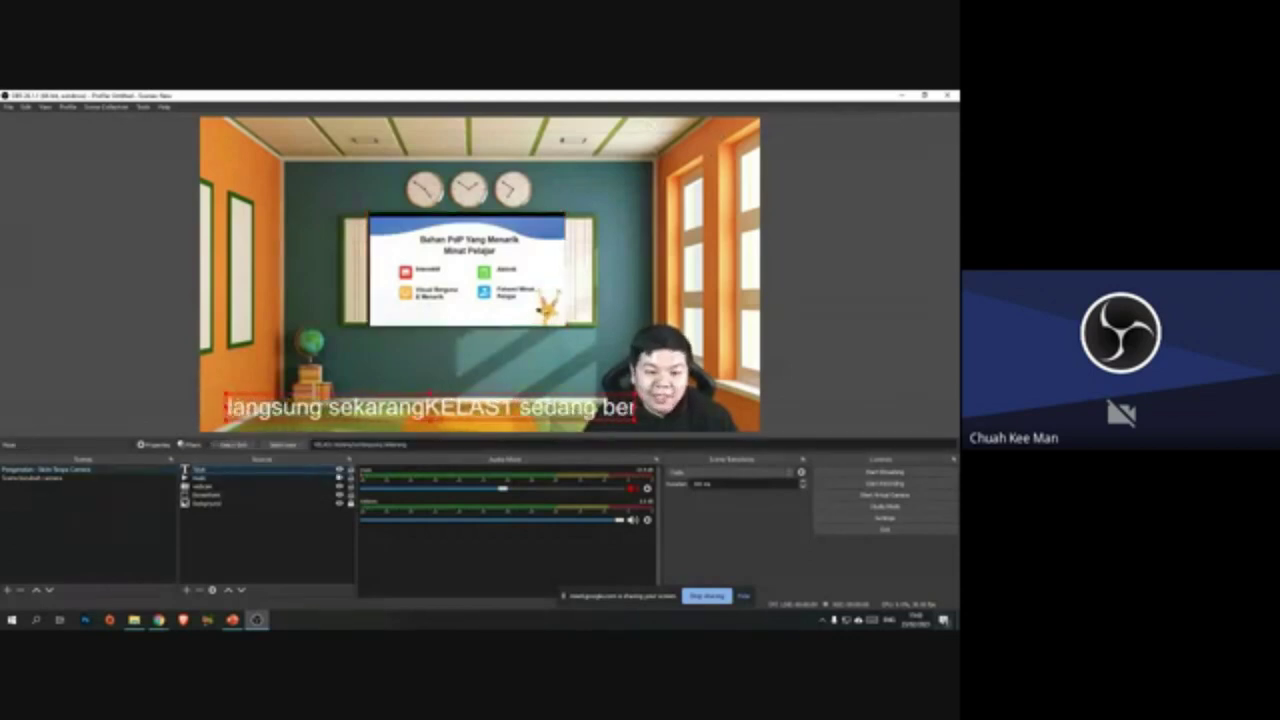
click(339, 469)
drag(513, 242, 598, 286)
click(818, 290)
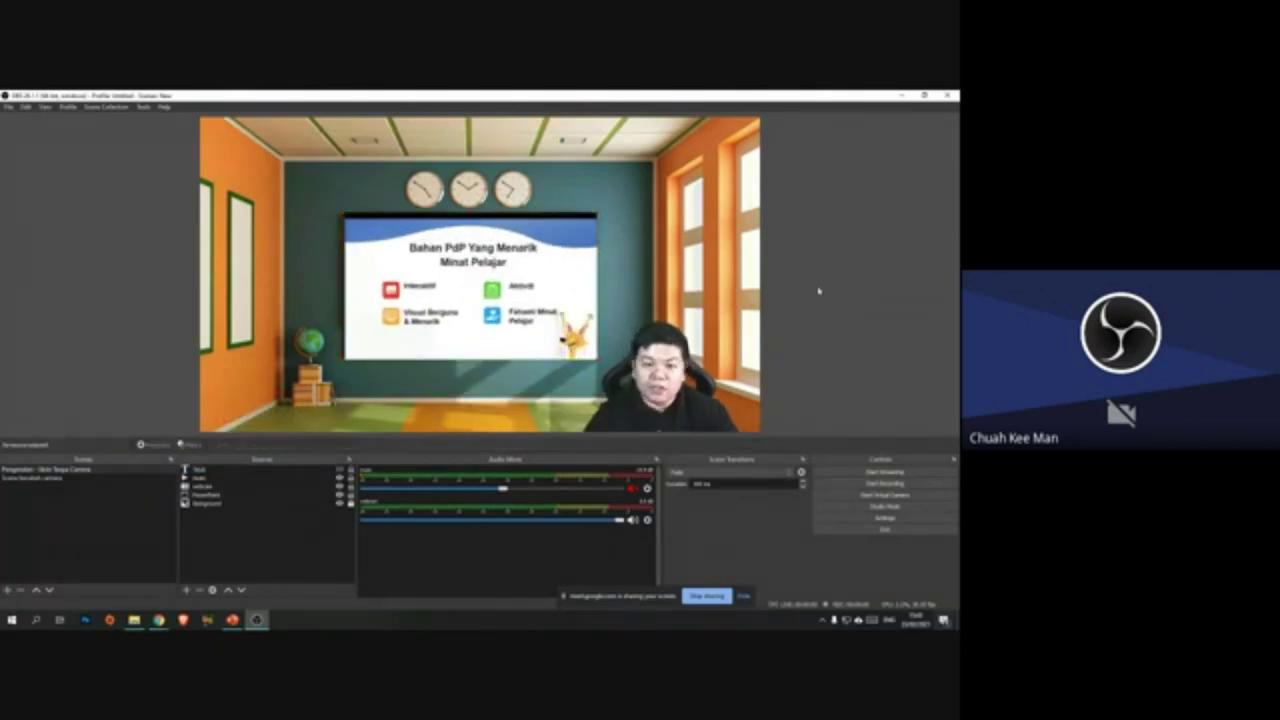
Step: Hide the music source in the Pengenalan scene, and switch between that scene and the football video scene
click(665, 385)
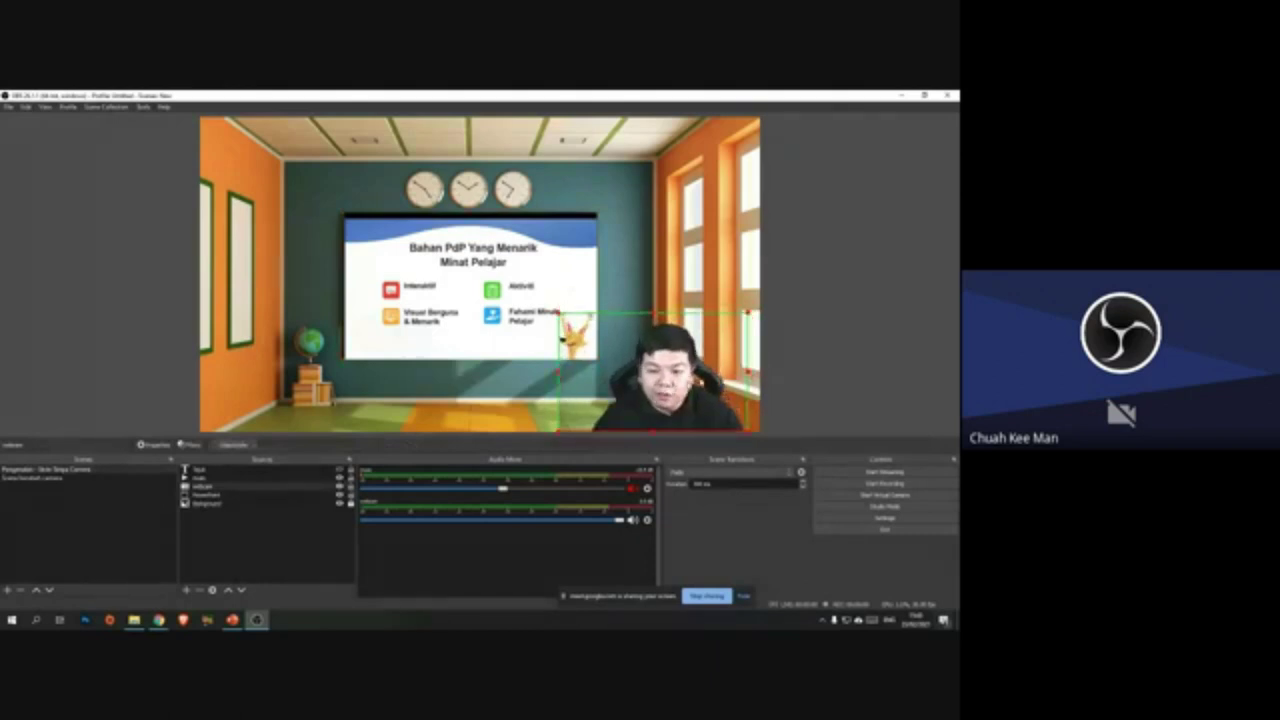
click(640, 183)
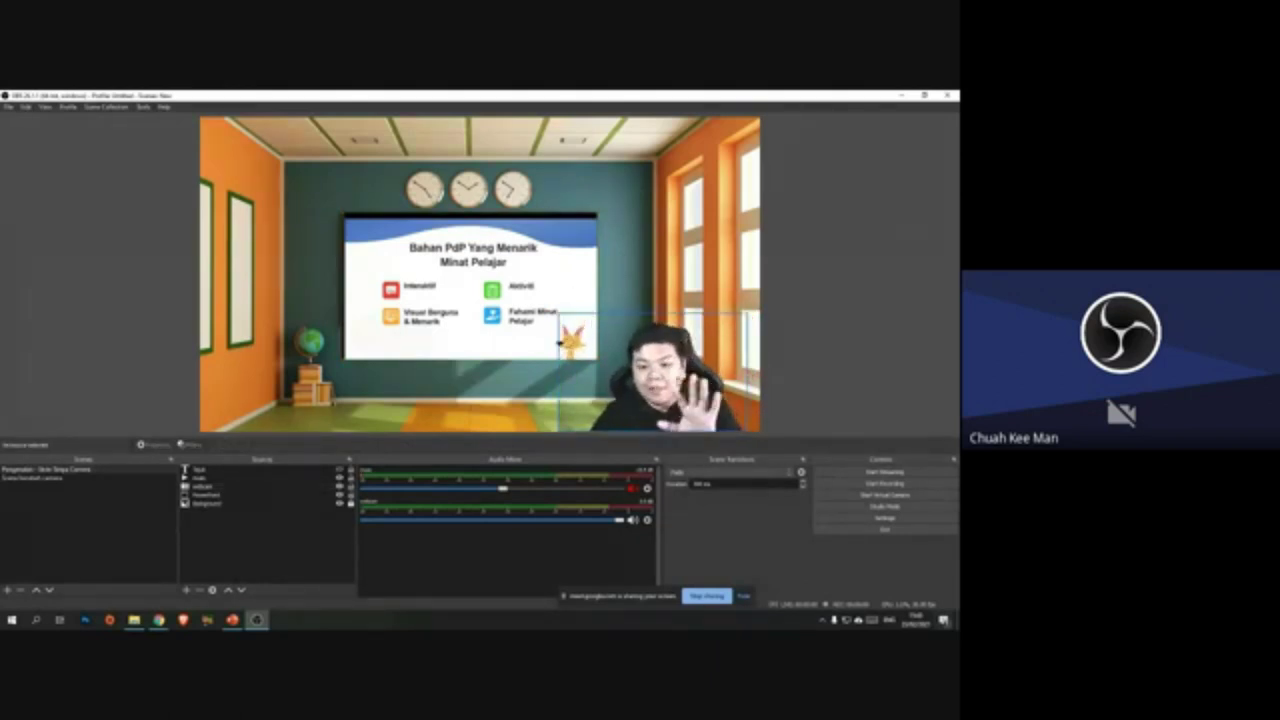
click(247, 496)
click(247, 487)
click(254, 479)
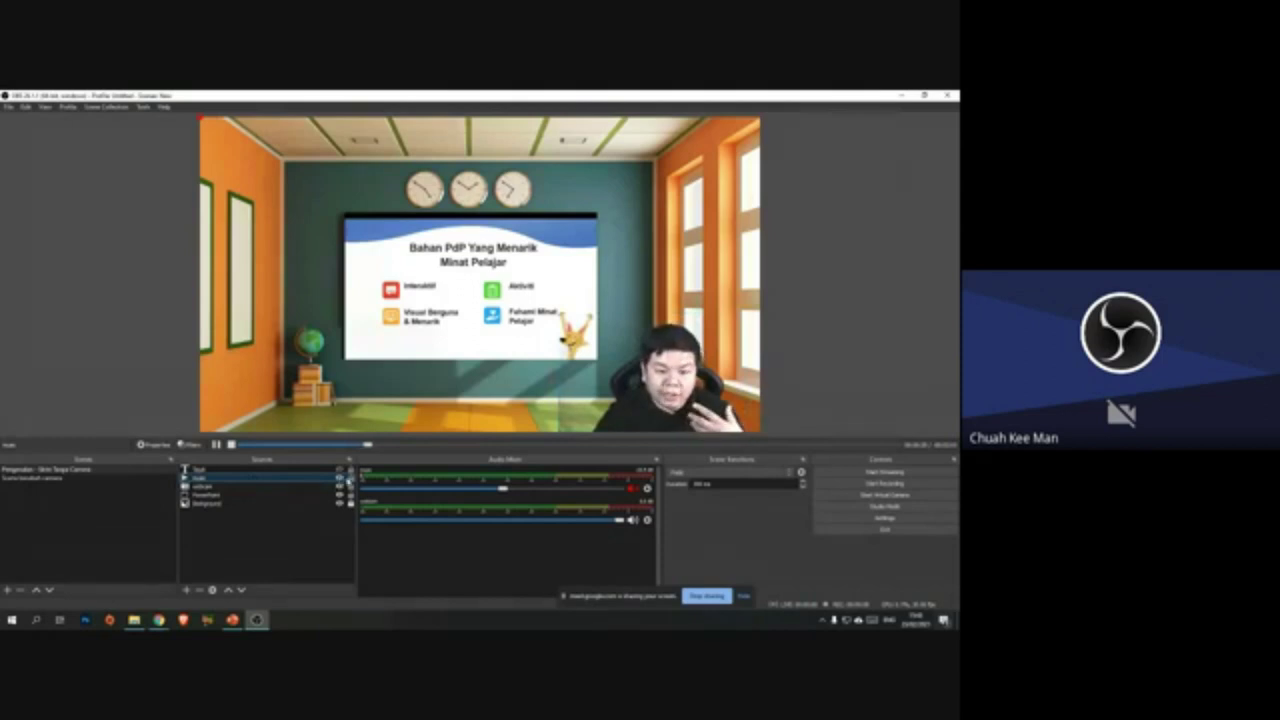
click(338, 481)
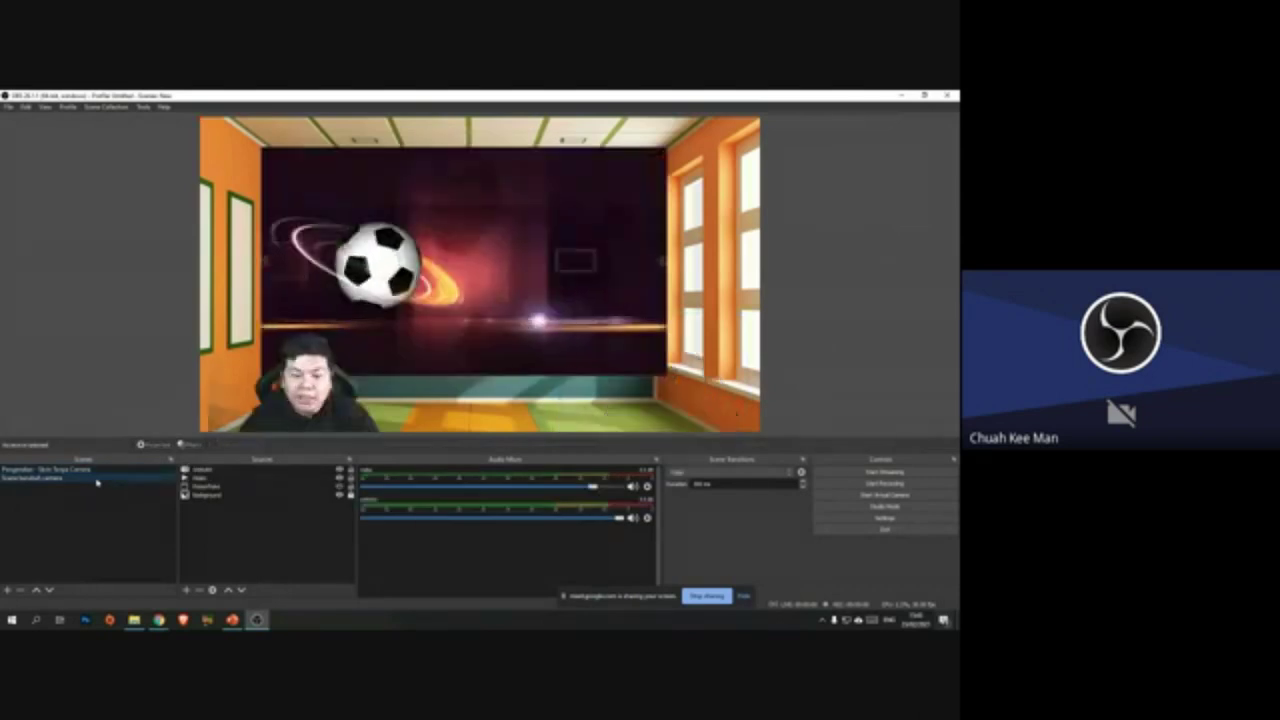
click(102, 477)
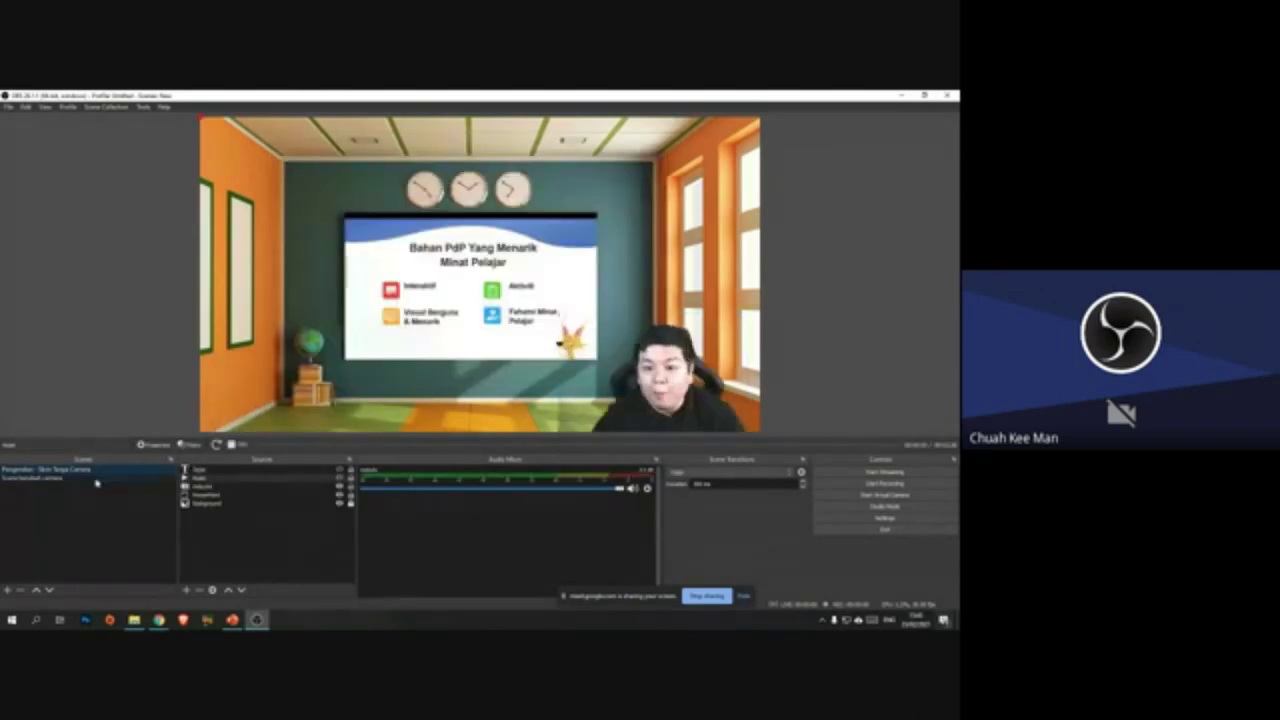
click(96, 479)
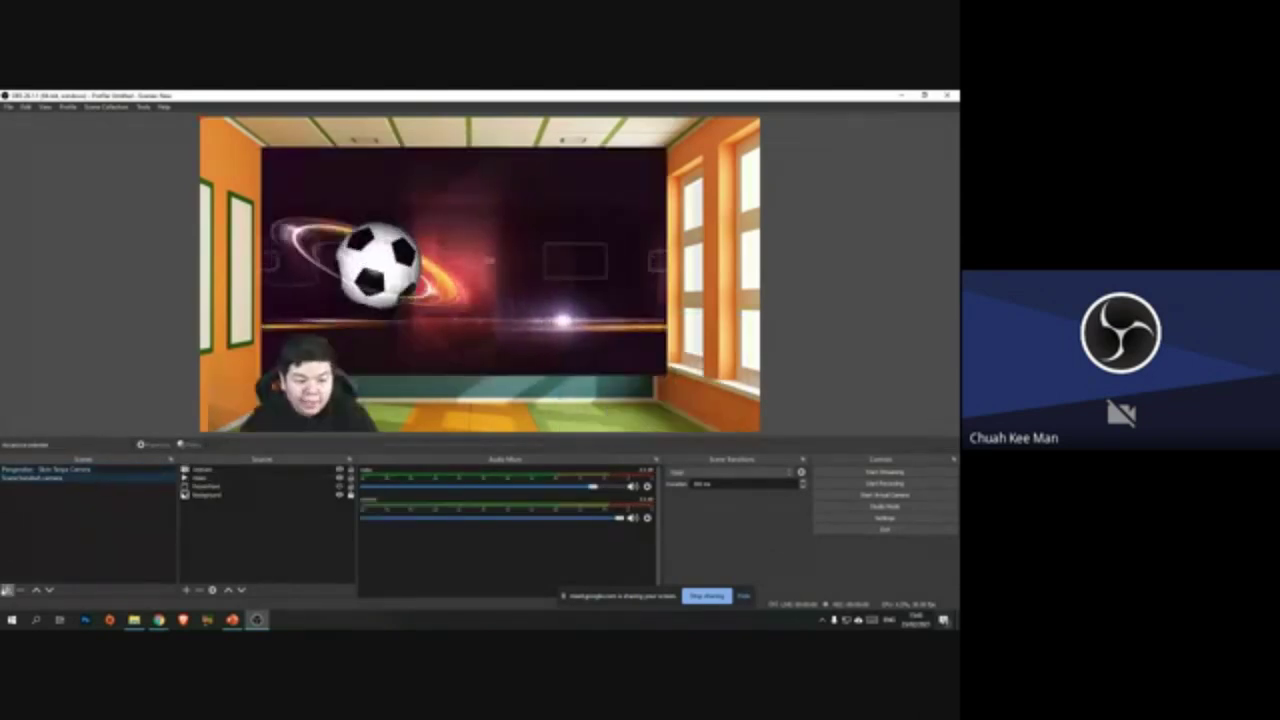
Step: Add a new empty scene named Scene 3
click(8, 591)
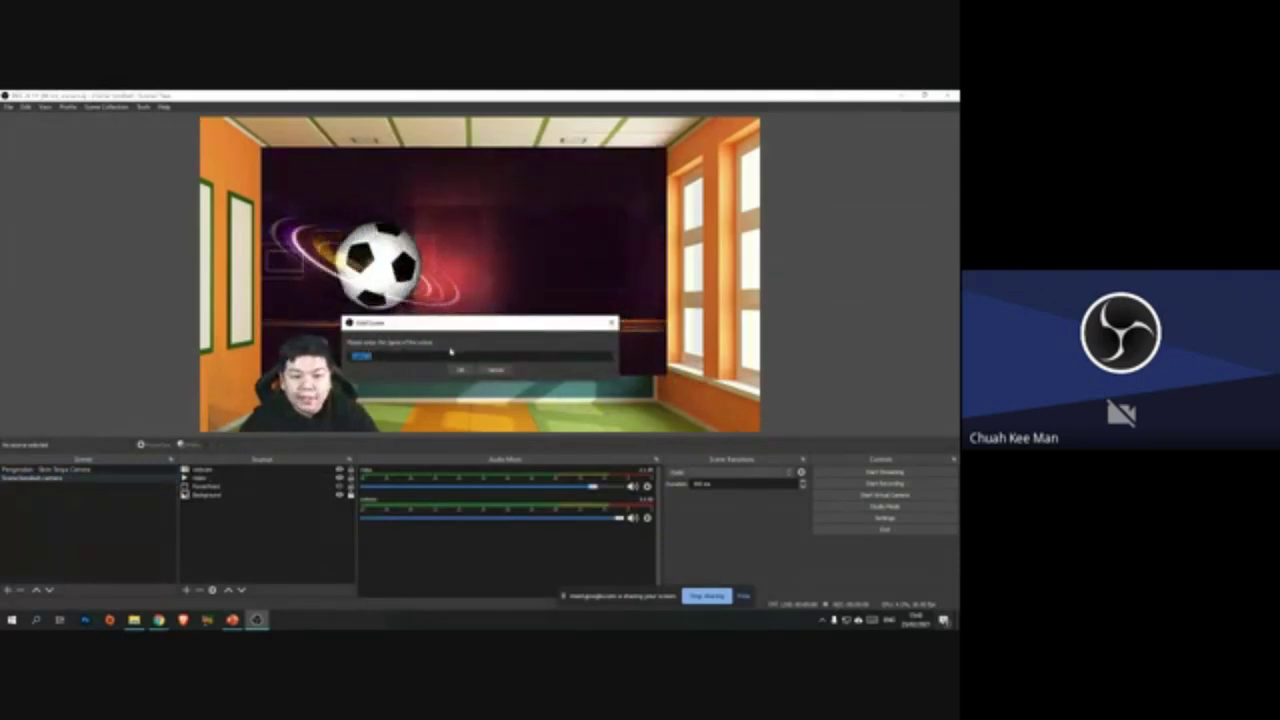
click(385, 356)
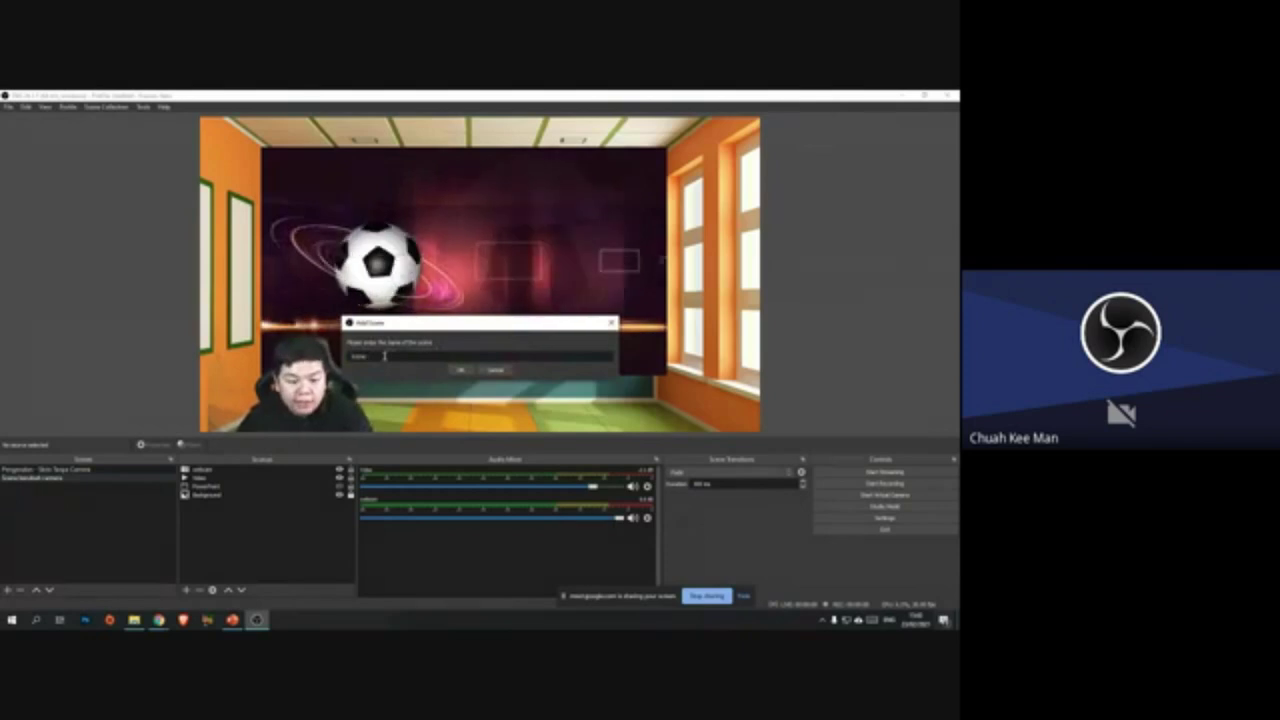
click(459, 372)
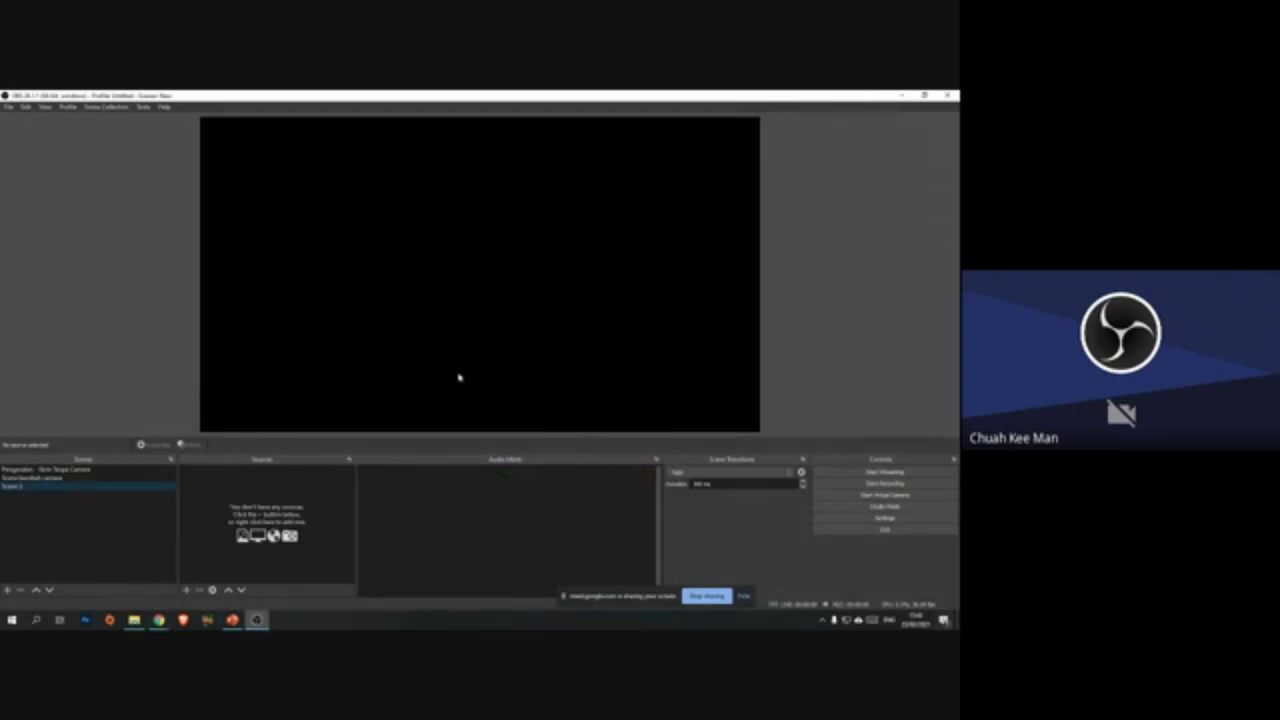
Step: Create a new image source named bg in Scene 3
click(186, 590)
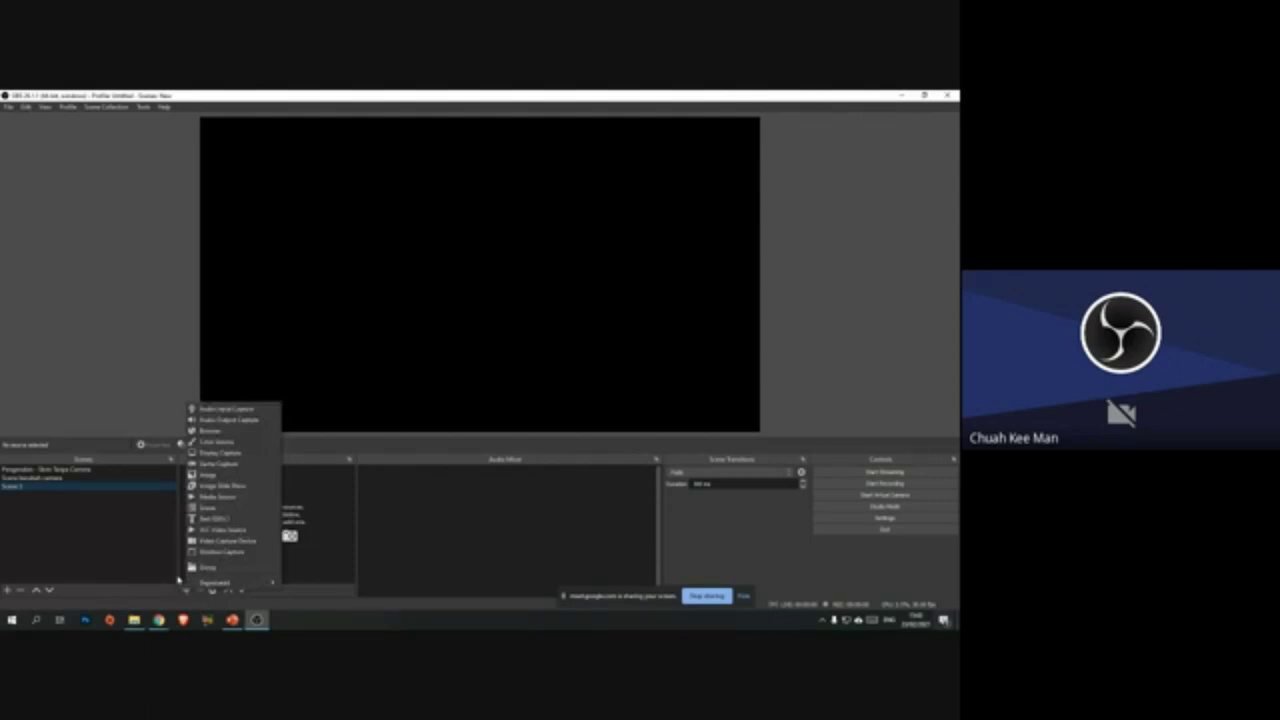
click(236, 479)
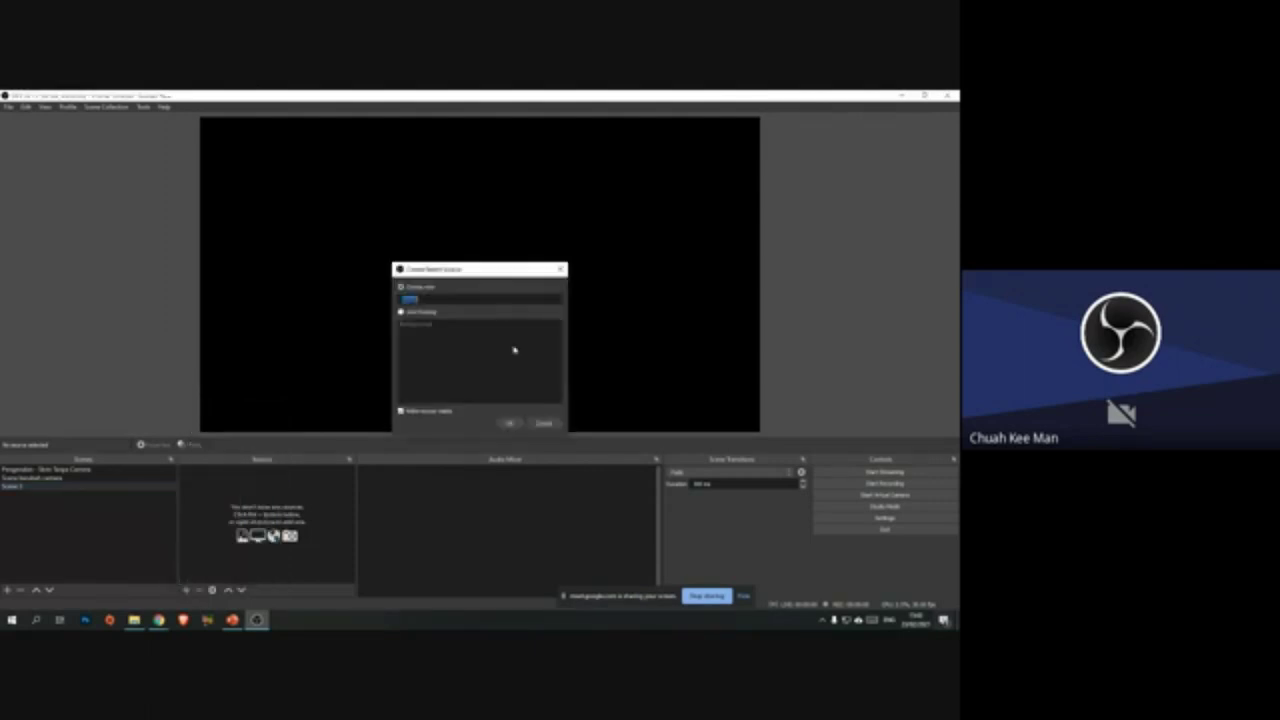
text(bg)
click(508, 423)
Step: Load the classroom picture from the Media folder on the desktop as the bg source's image
click(630, 416)
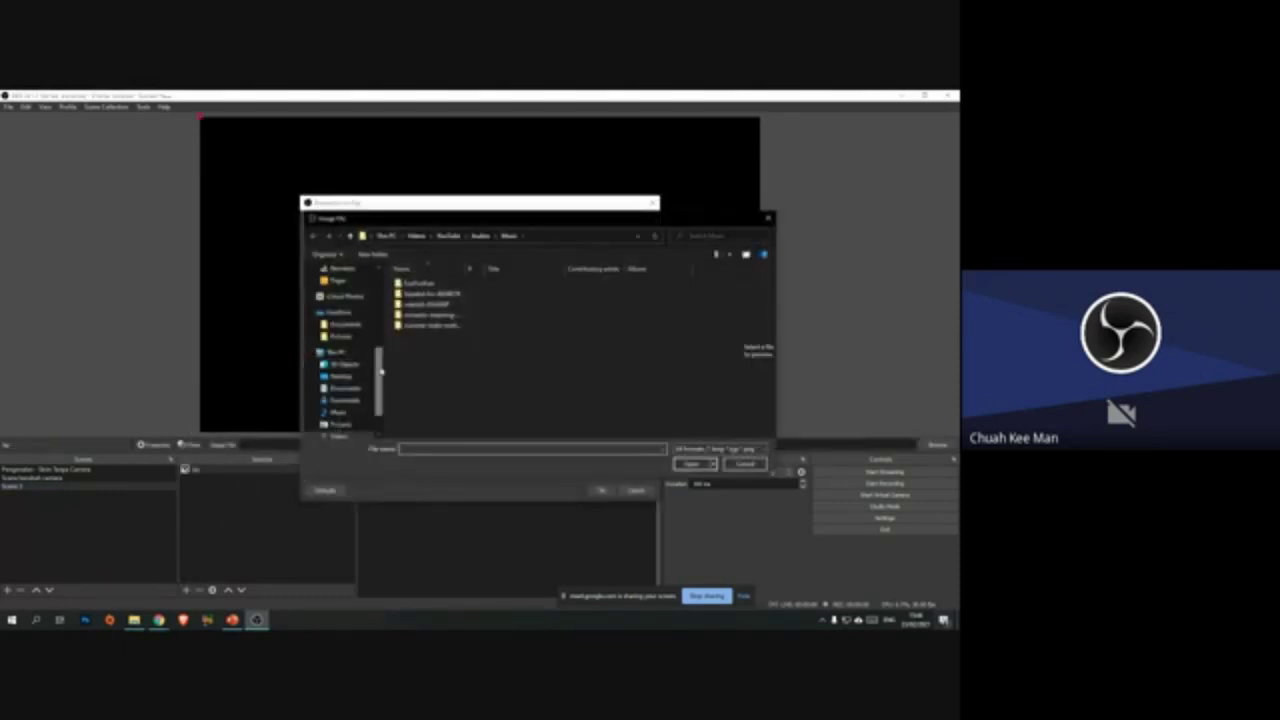
drag(380, 370, 380, 290)
click(343, 288)
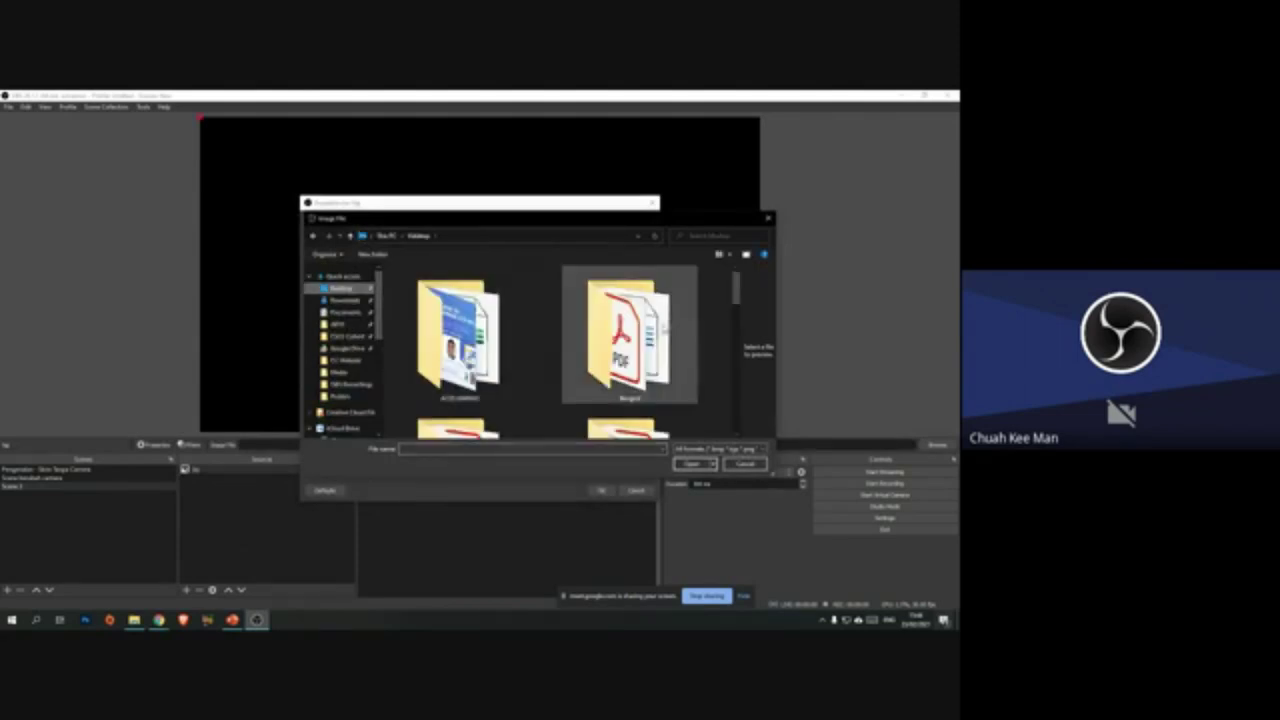
double_click(640, 335)
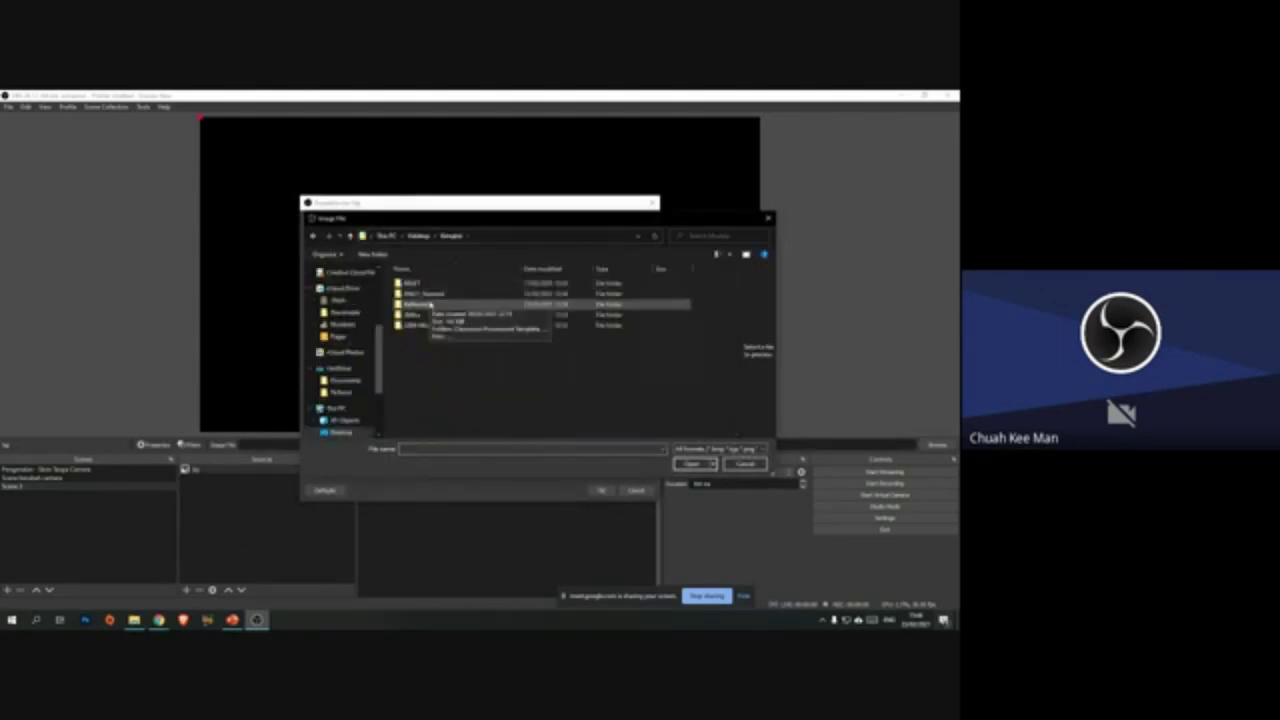
double_click(425, 293)
double_click(480, 289)
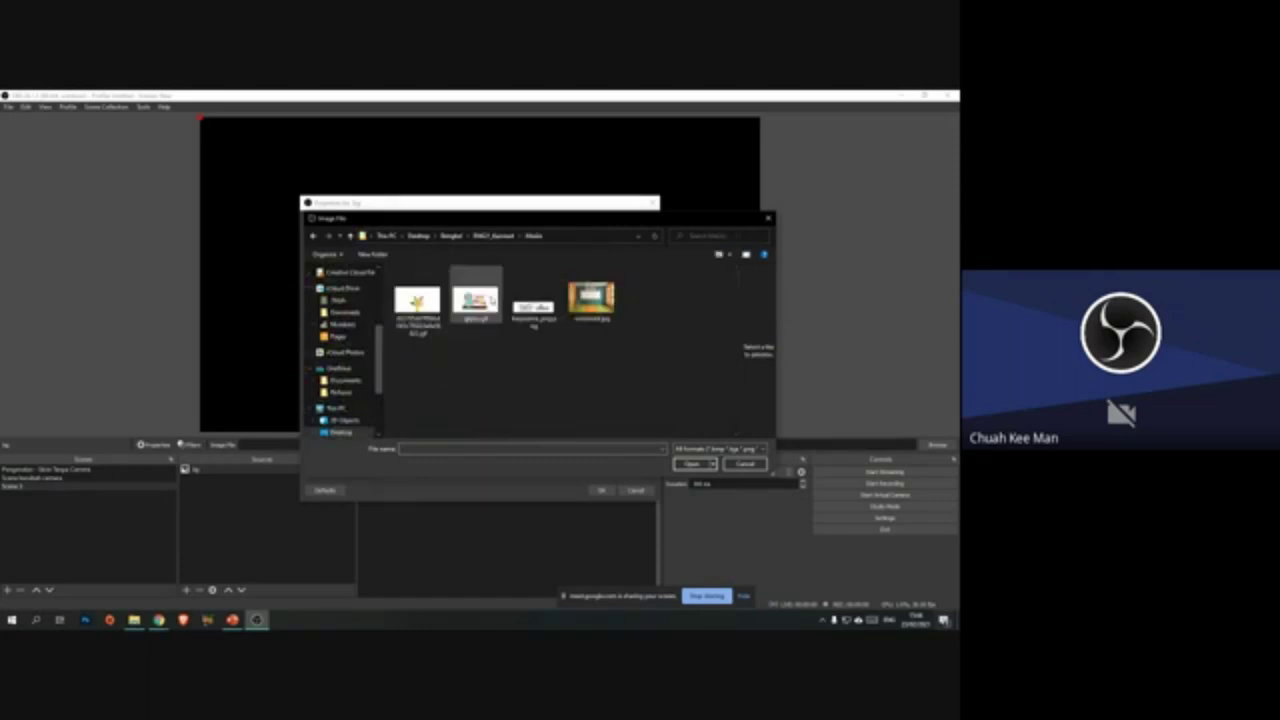
double_click(591, 298)
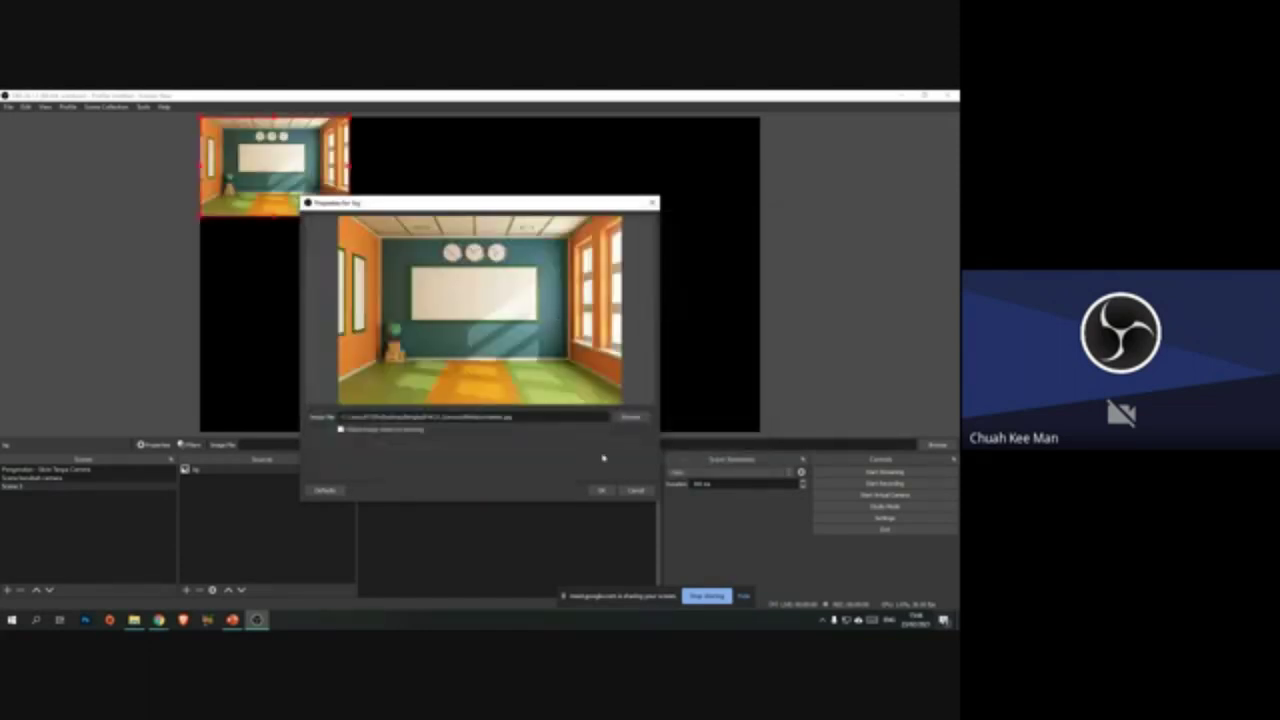
Step: Replace the bg image with the world map picture from the wallpaper folder in Pictures, and lock the source
click(627, 418)
scroll(360, 370, down, 1)
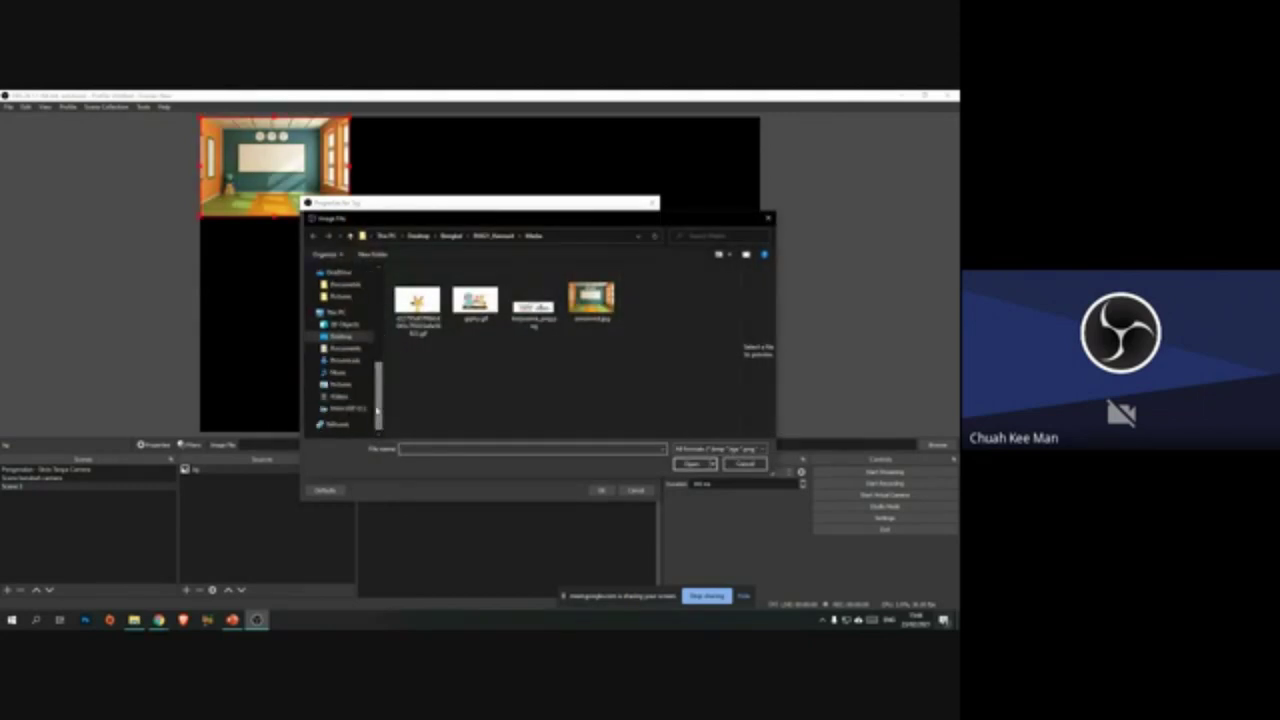
click(340, 384)
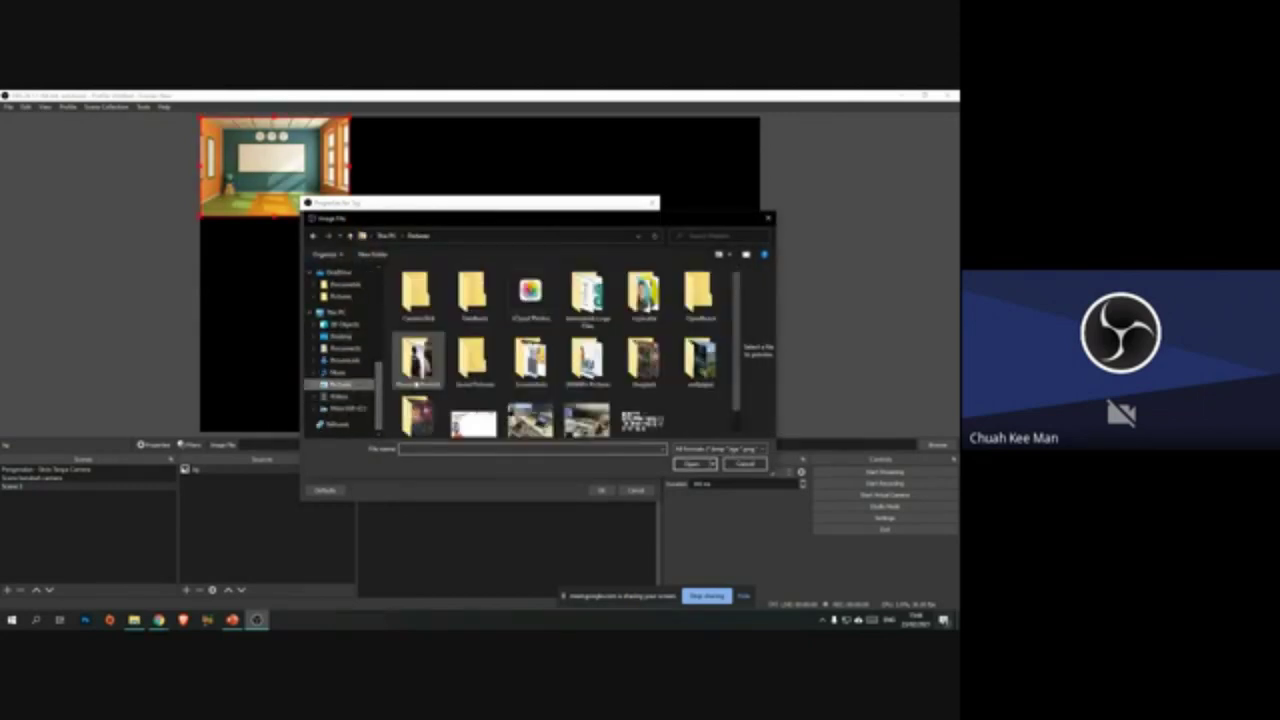
double_click(700, 360)
scroll(736, 312, down, 10)
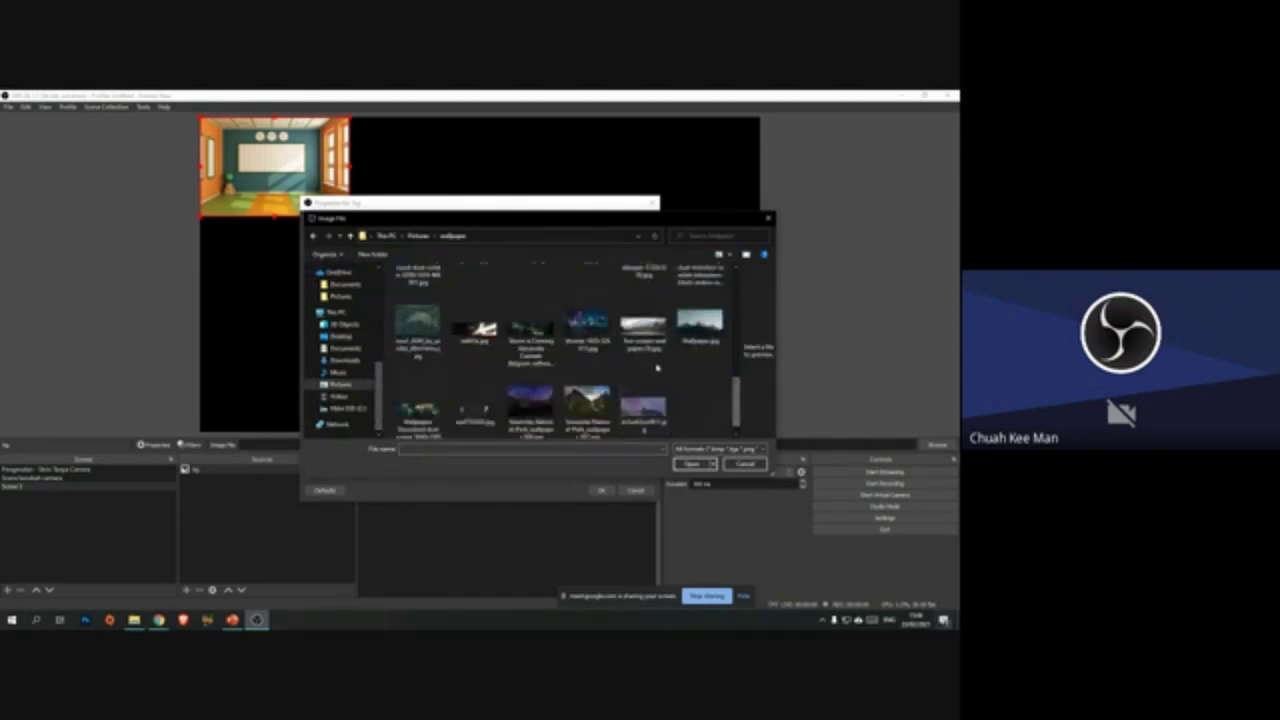
double_click(411, 419)
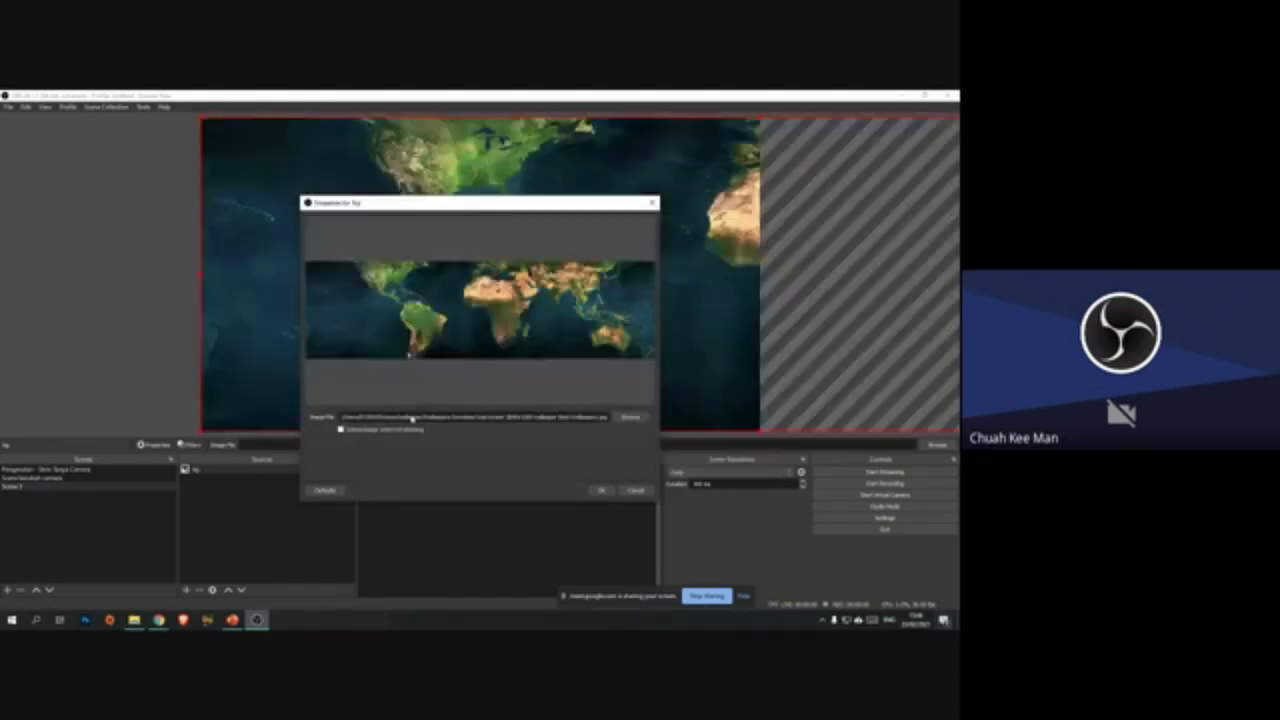
click(600, 489)
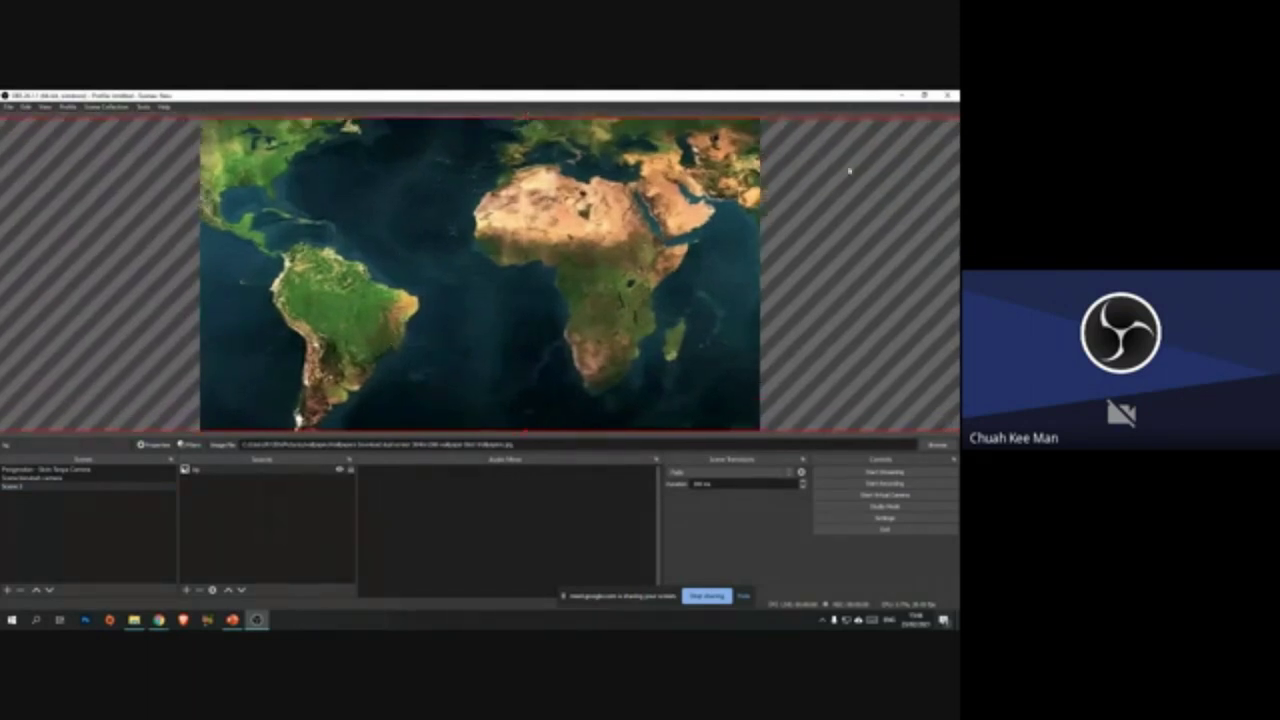
click(350, 470)
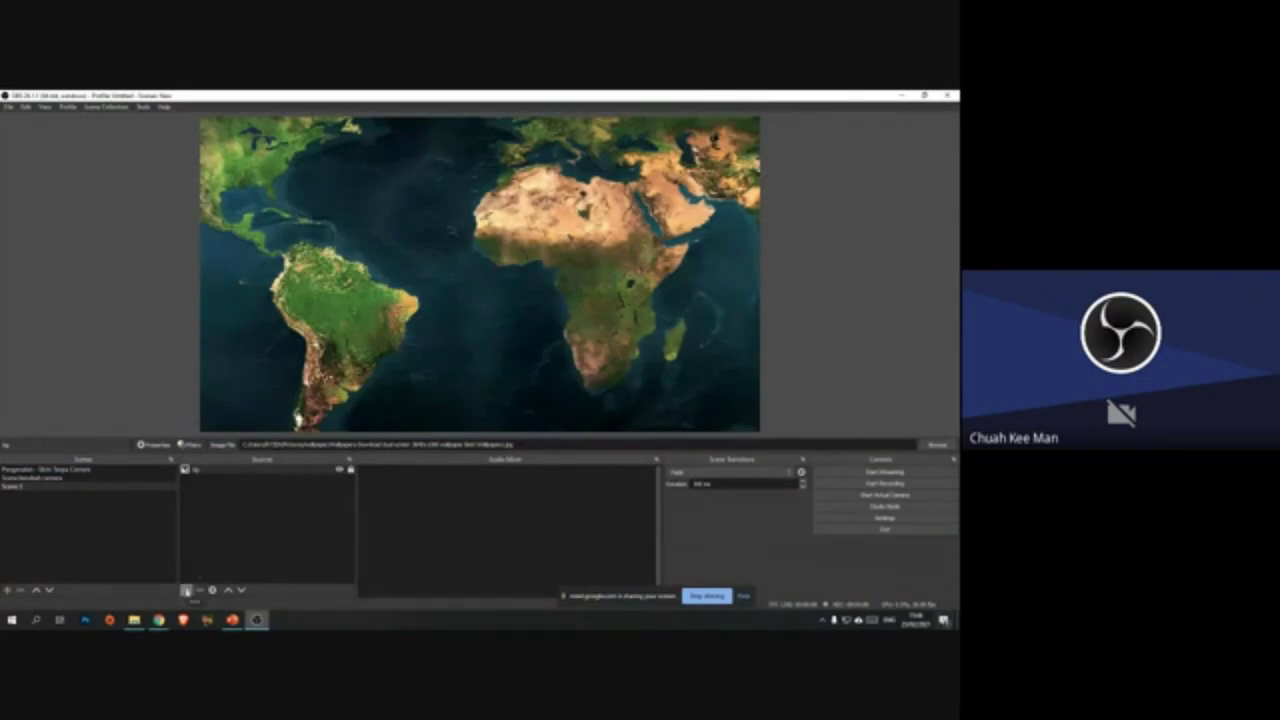
click(186, 590)
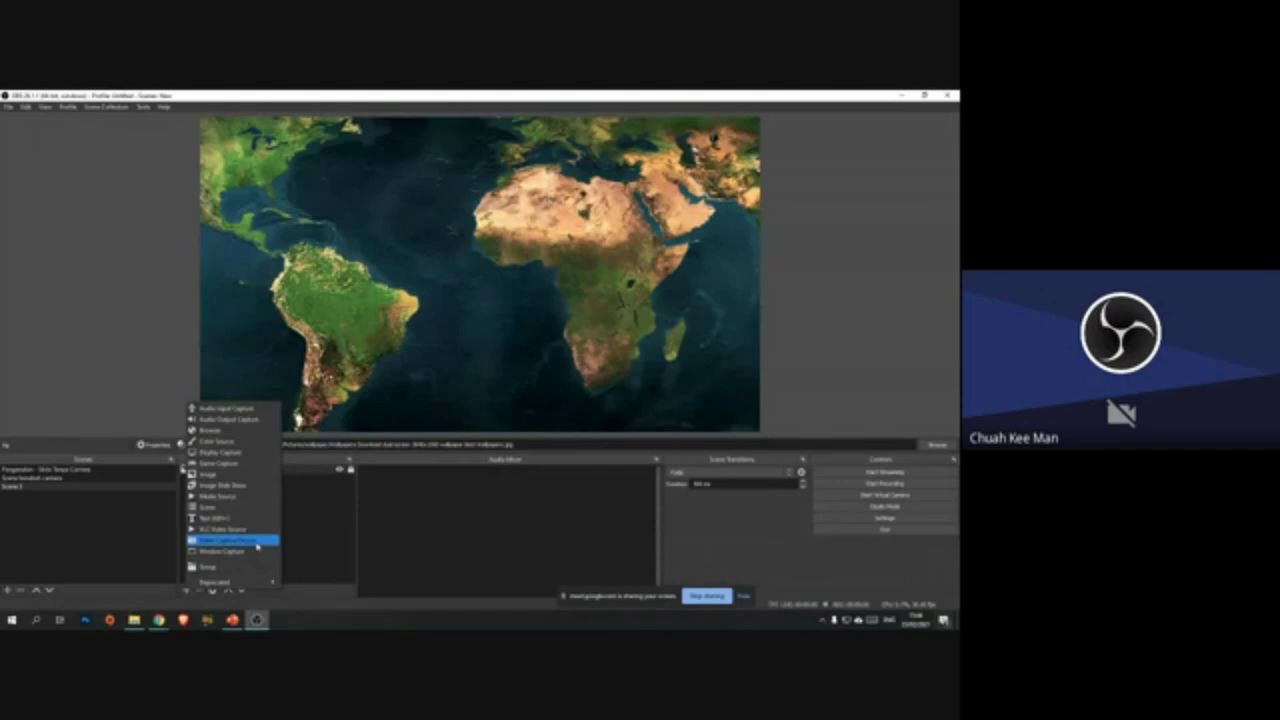
click(314, 527)
click(186, 590)
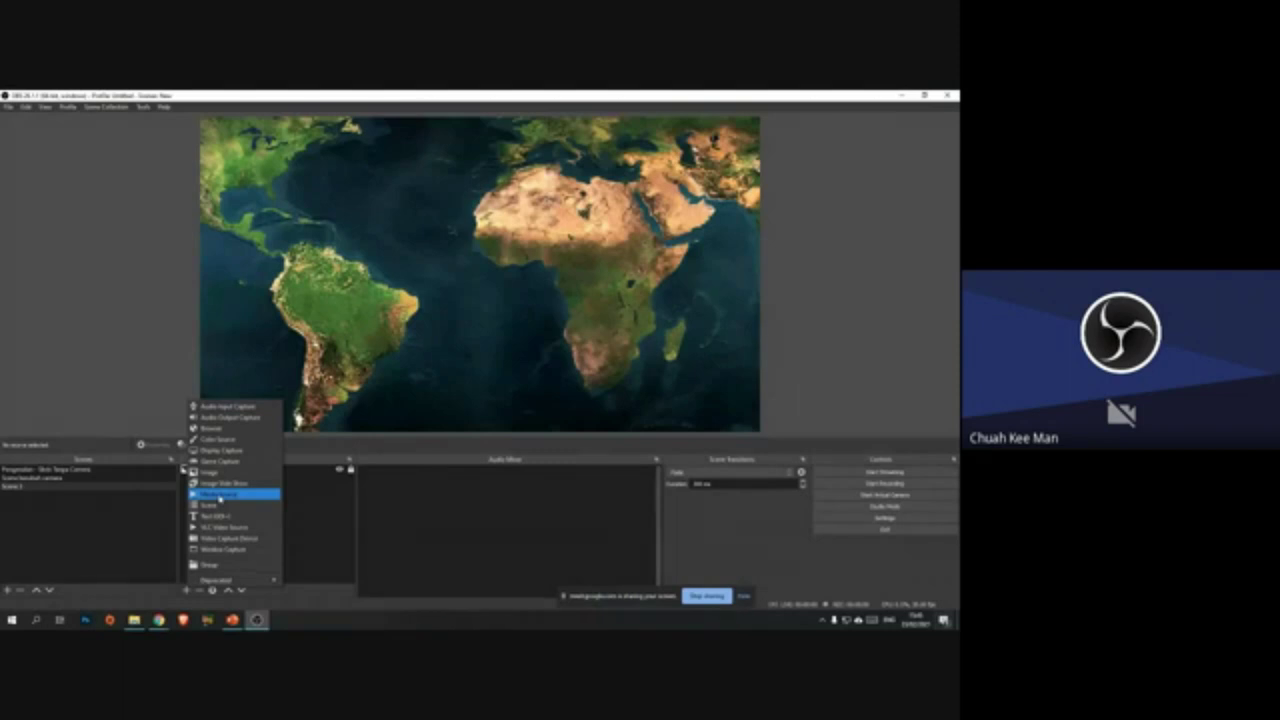
click(306, 532)
click(196, 471)
Step: Add a video capture device source named Webcam to Scene 3, using the Cam Link 4K device
click(186, 590)
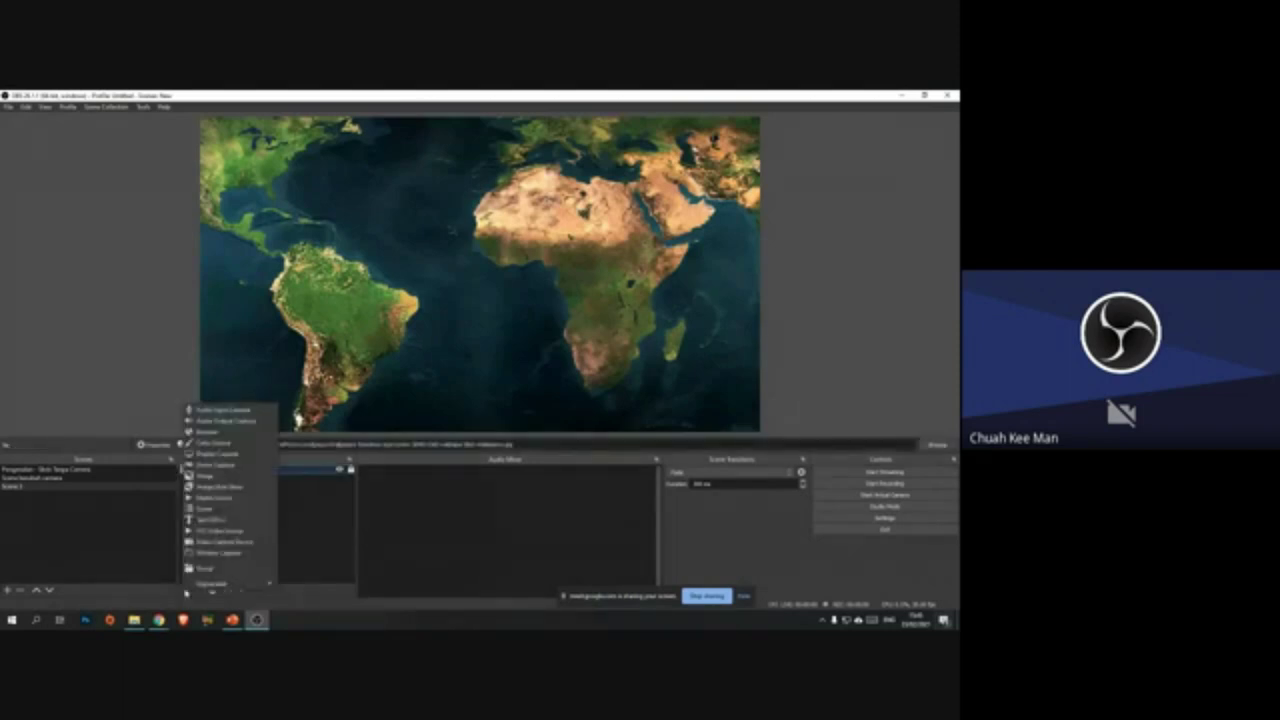
click(238, 542)
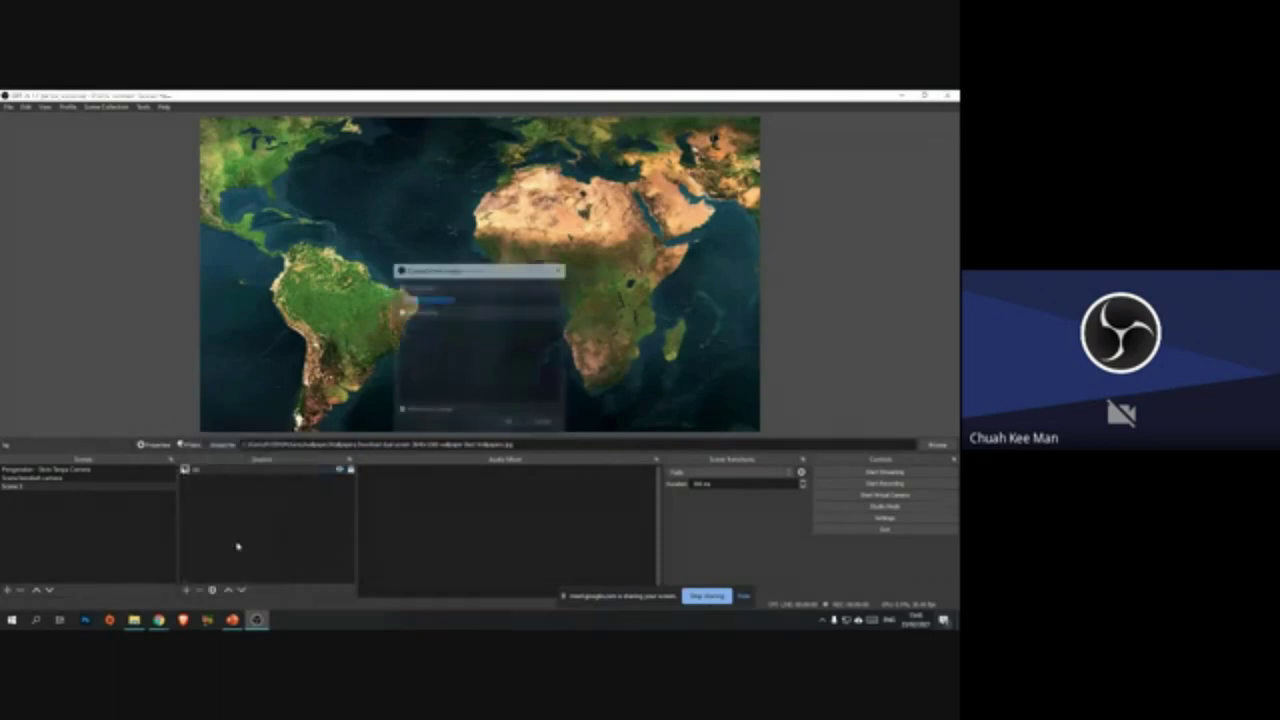
text(C)
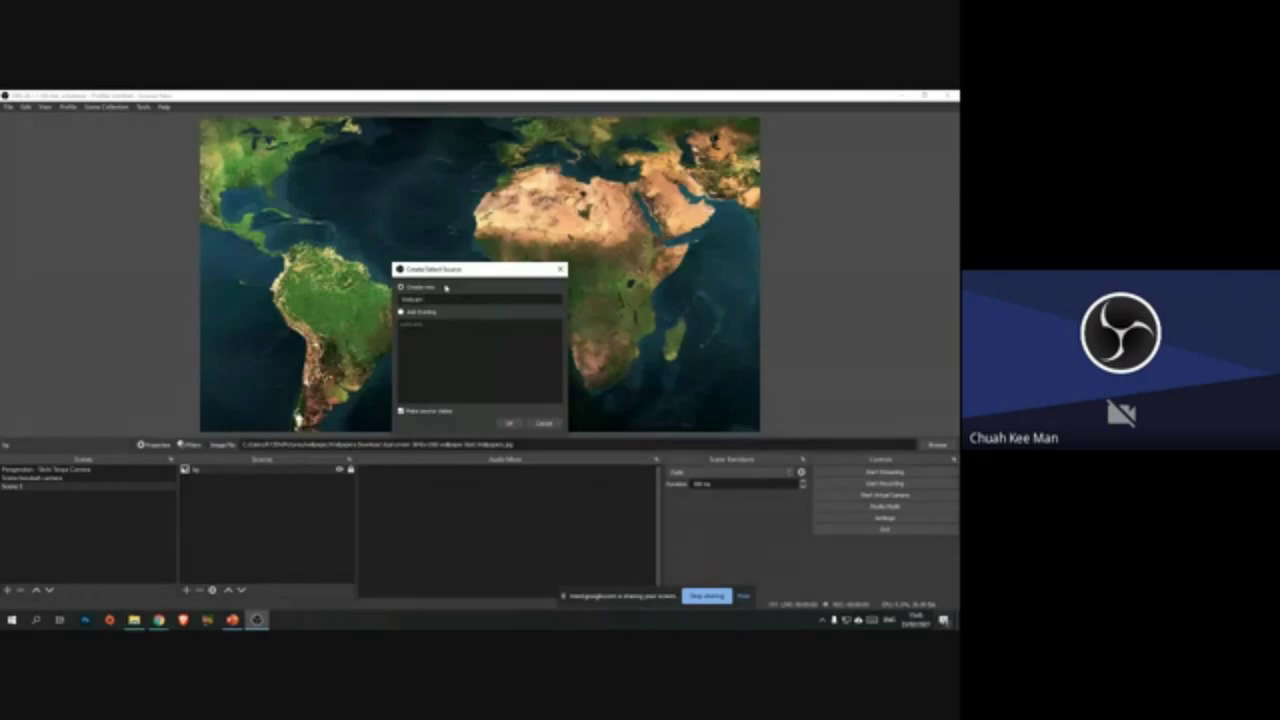
click(509, 423)
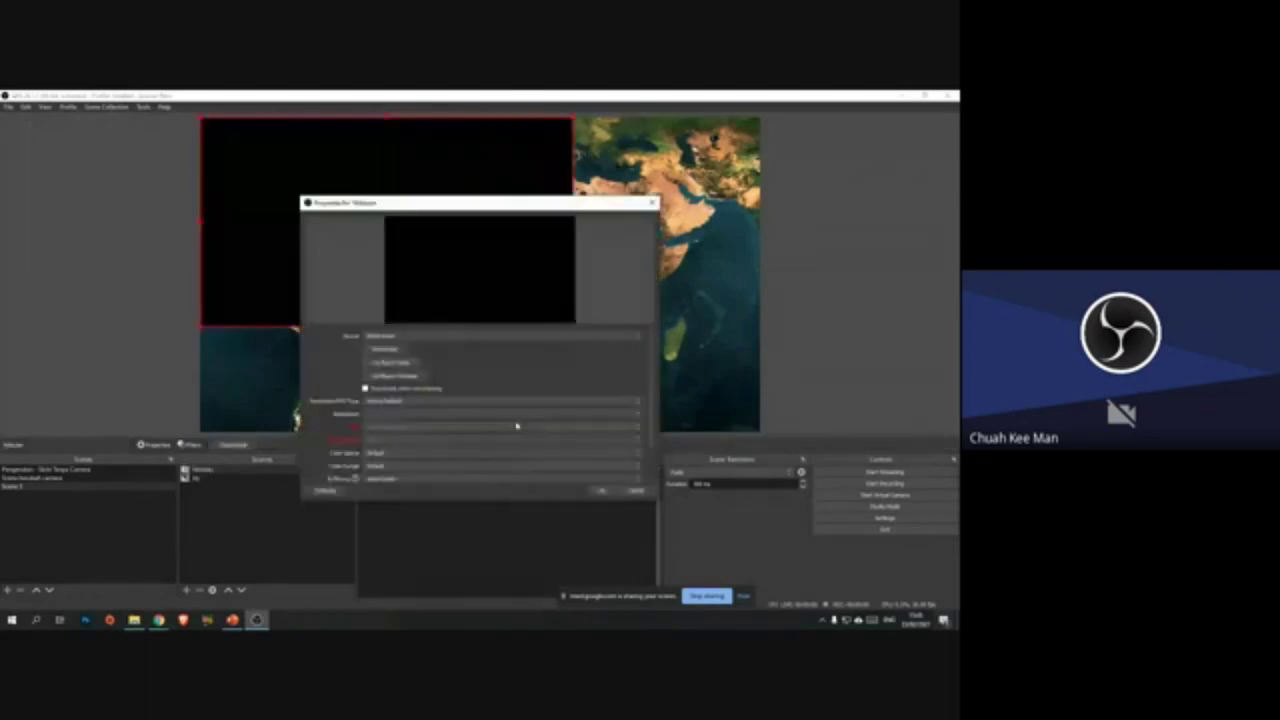
click(466, 337)
click(428, 355)
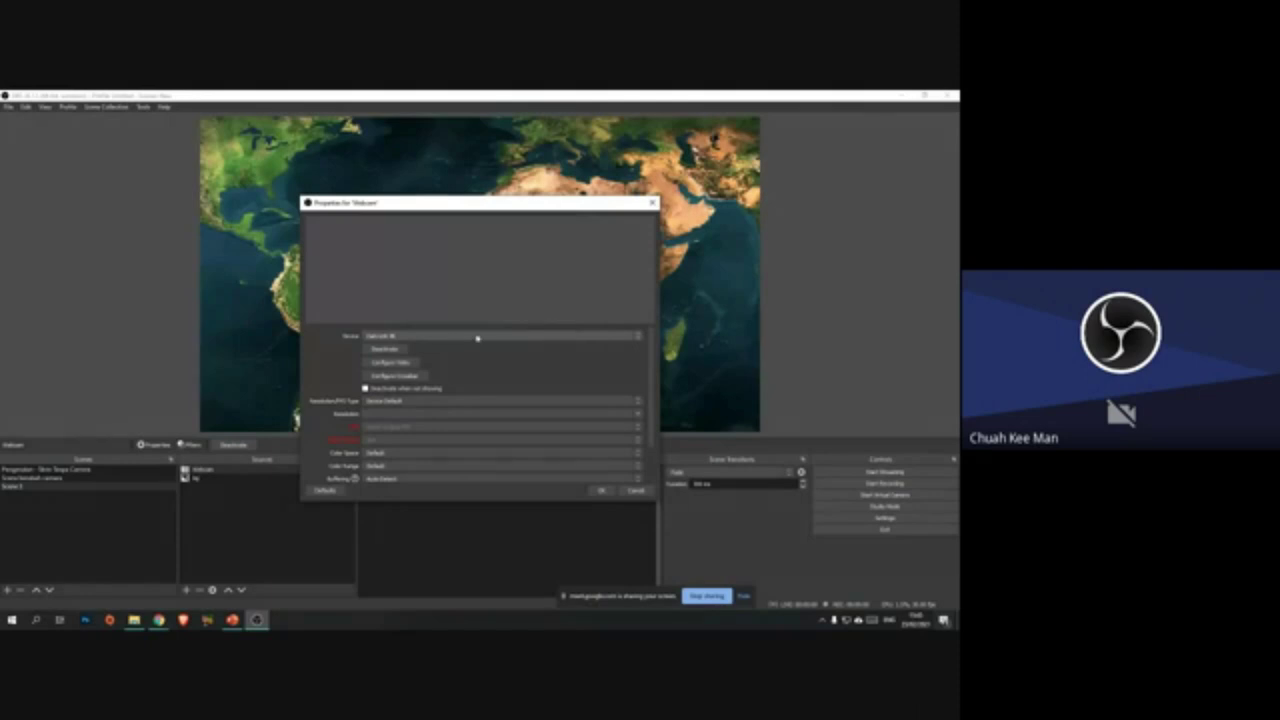
click(601, 491)
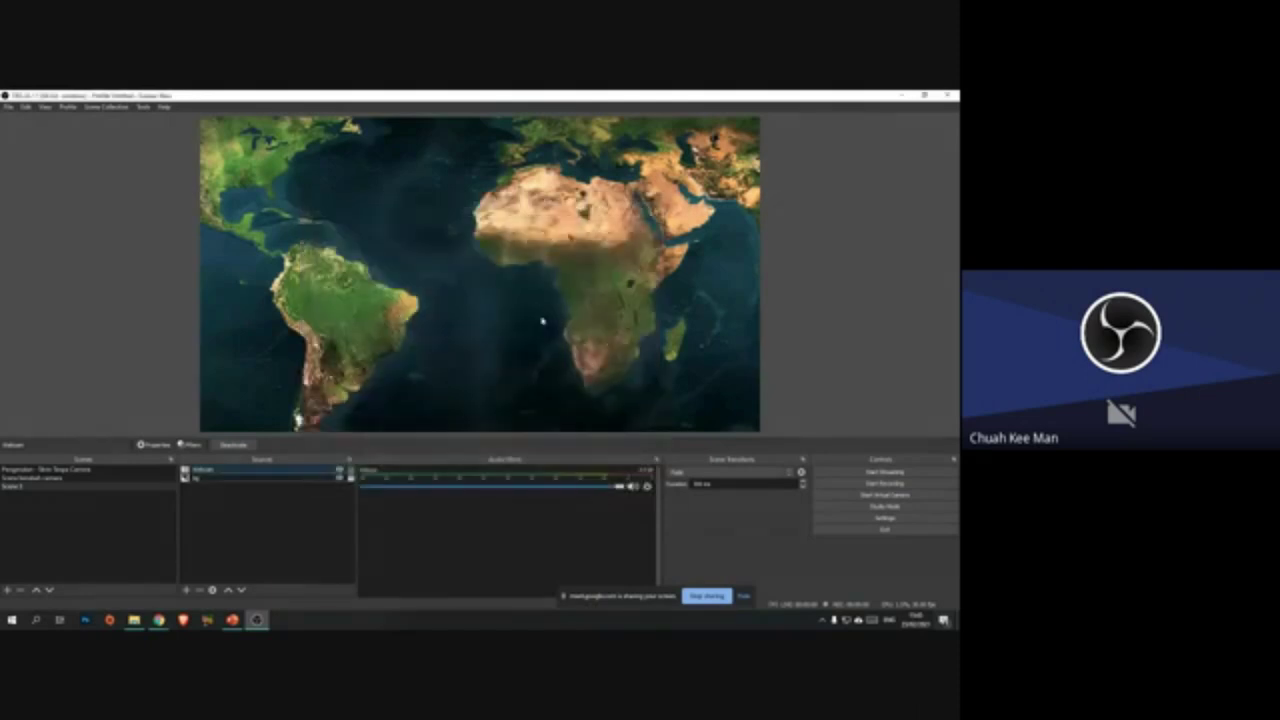
Step: View the properties of the bg image source and close them without making changes
click(241, 478)
right_click(241, 478)
click(242, 475)
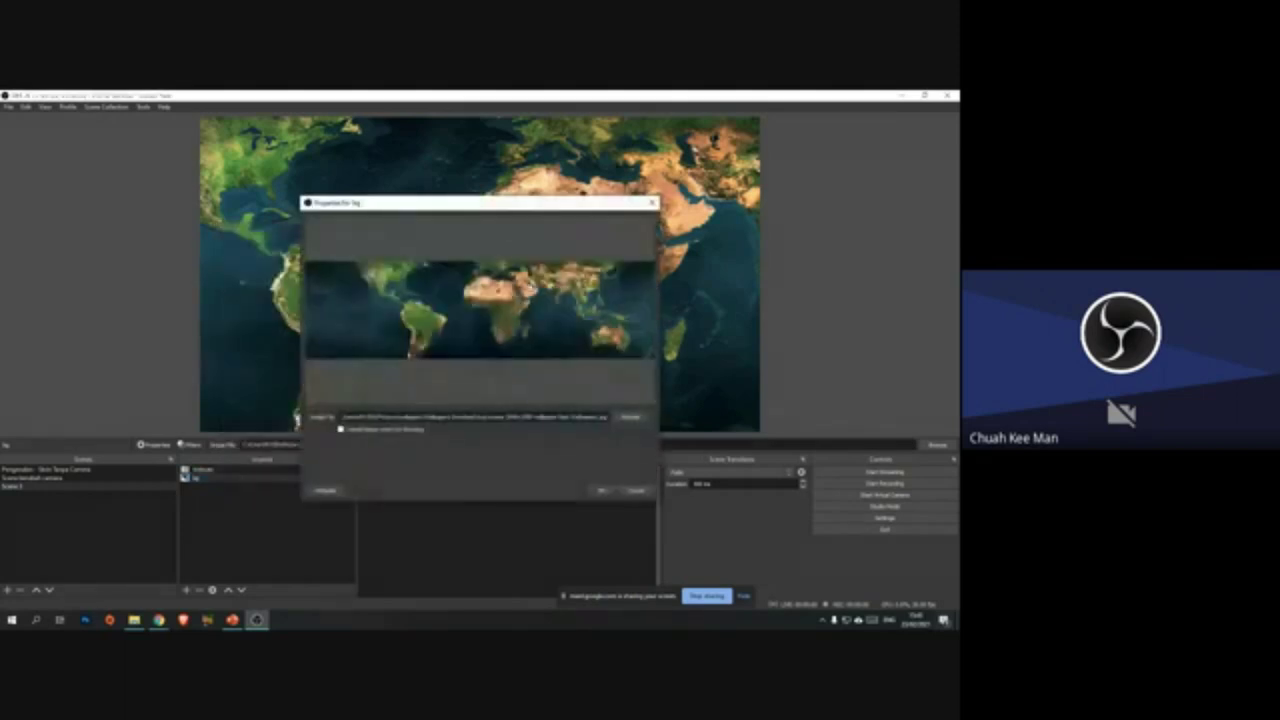
click(637, 491)
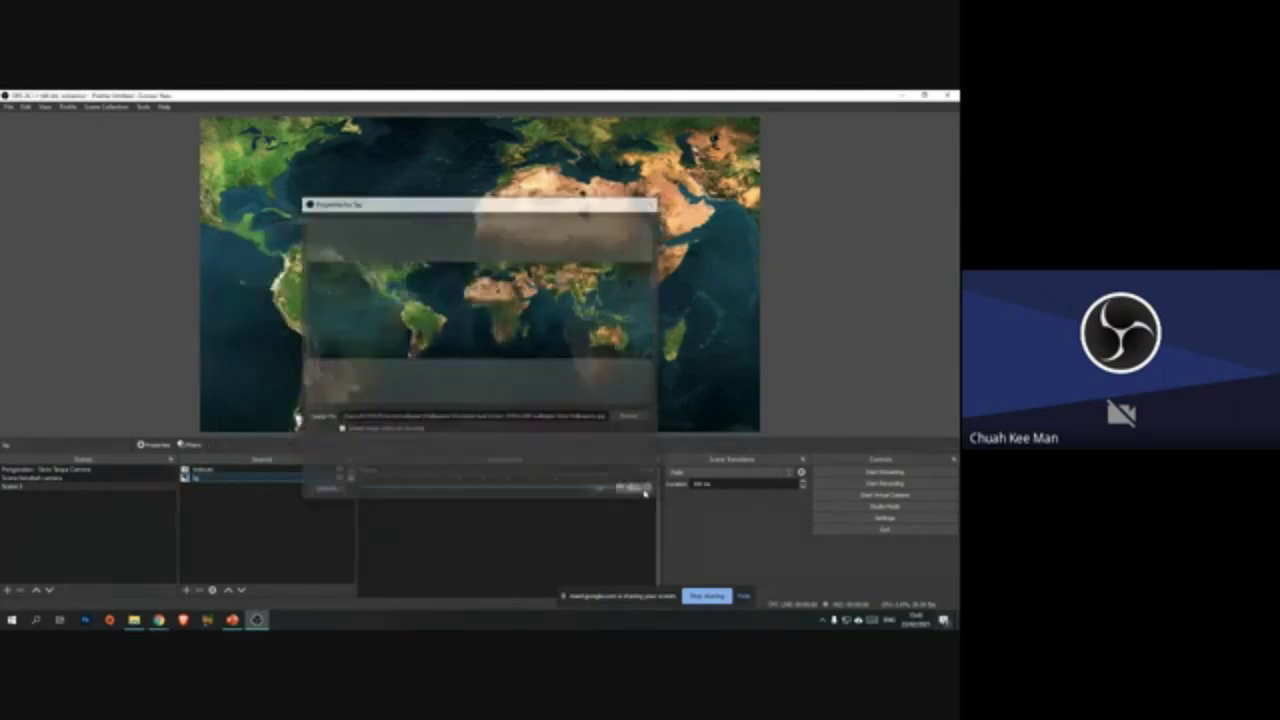
Step: Set the resolution/FPS type of Scene 3's Webcam source to Custom
click(80, 479)
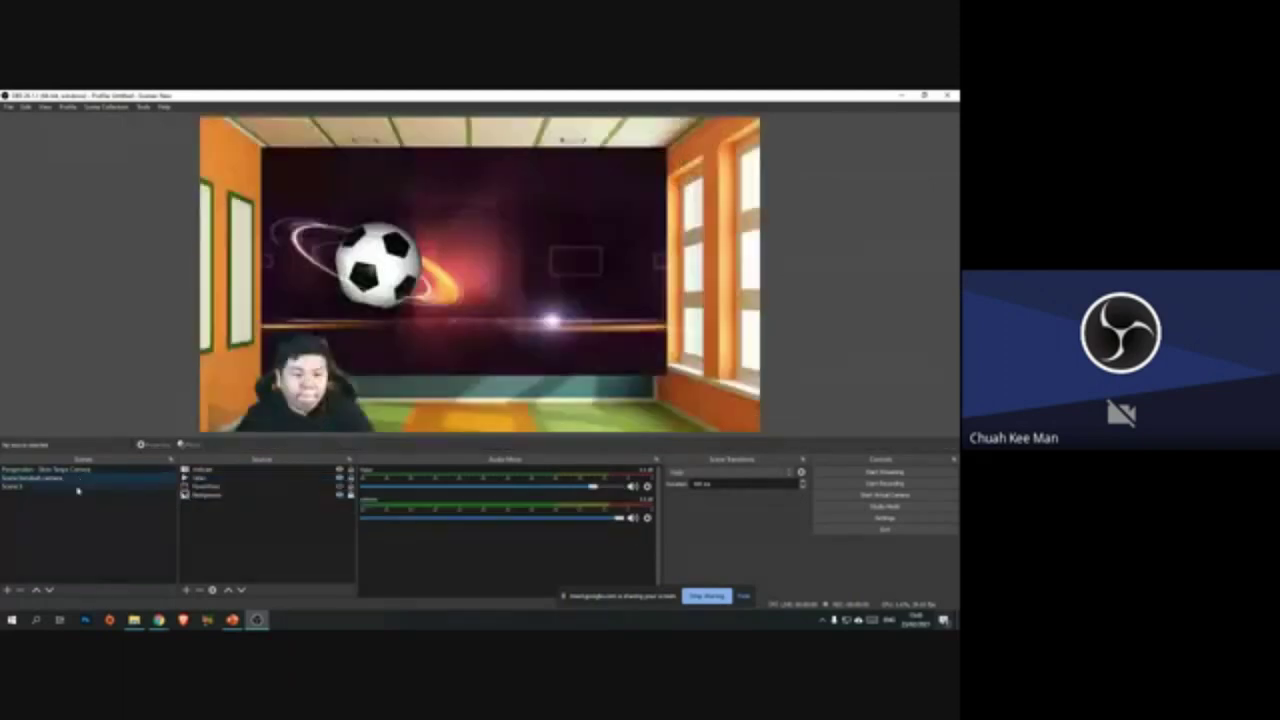
click(80, 486)
click(229, 474)
right_click(230, 475)
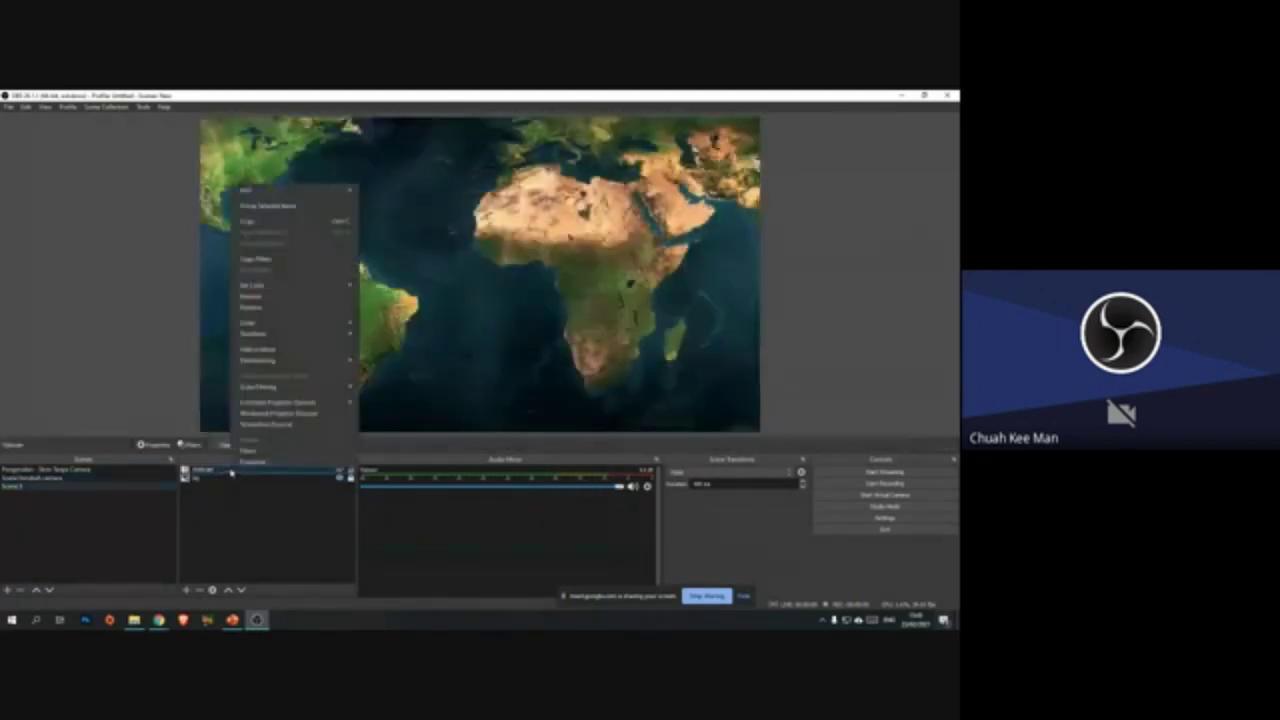
click(244, 462)
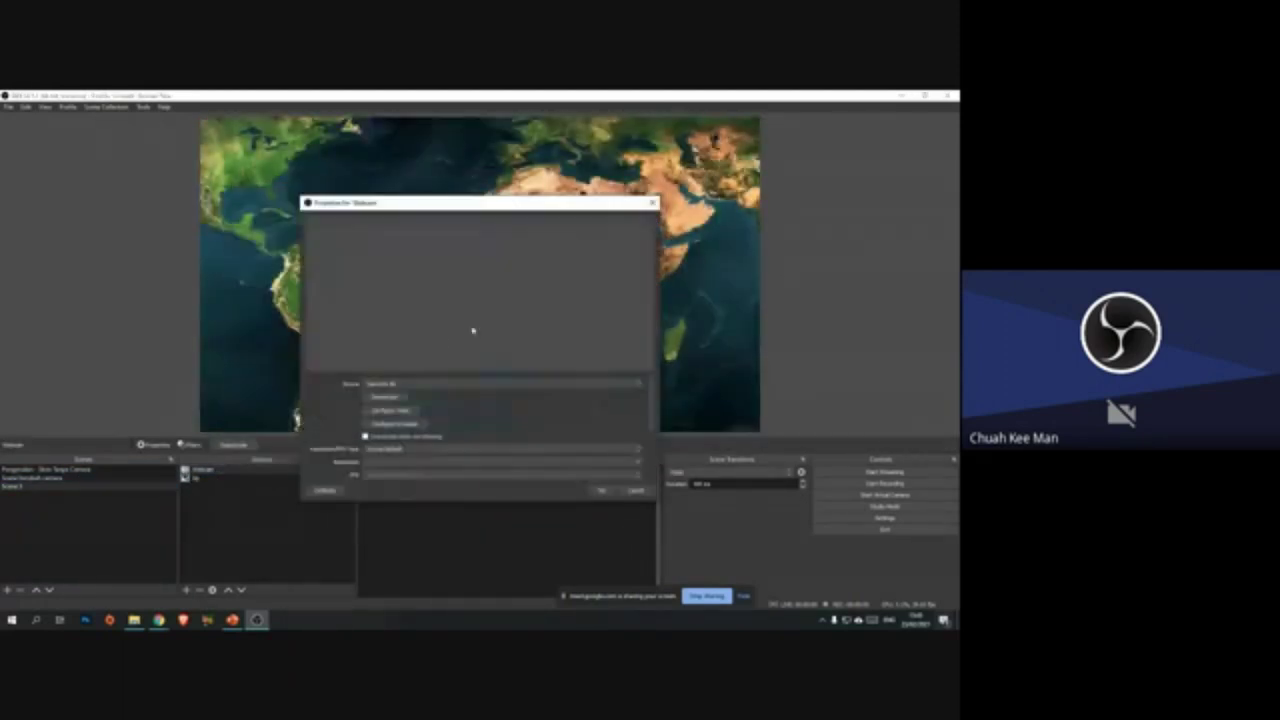
click(414, 449)
click(410, 461)
Step: Try other capture devices for the Webcam source, reselect Cam Link 4K, and apply the properties
click(434, 336)
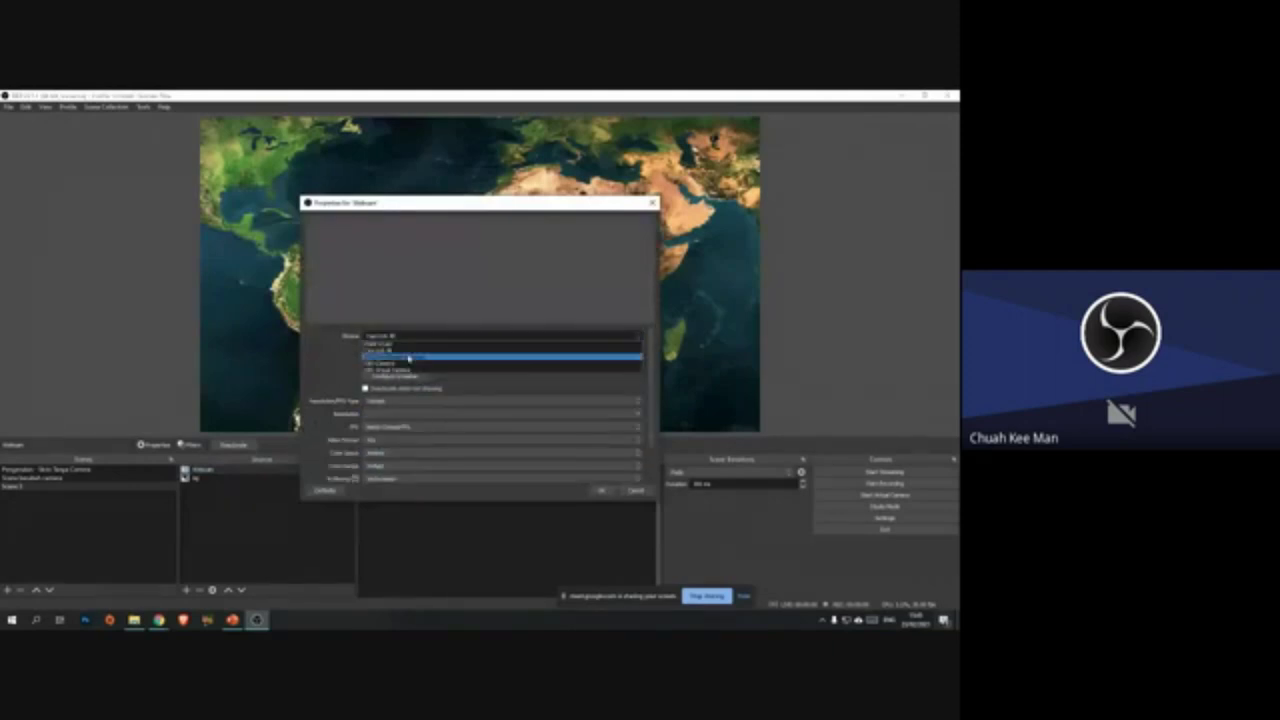
click(401, 369)
click(408, 337)
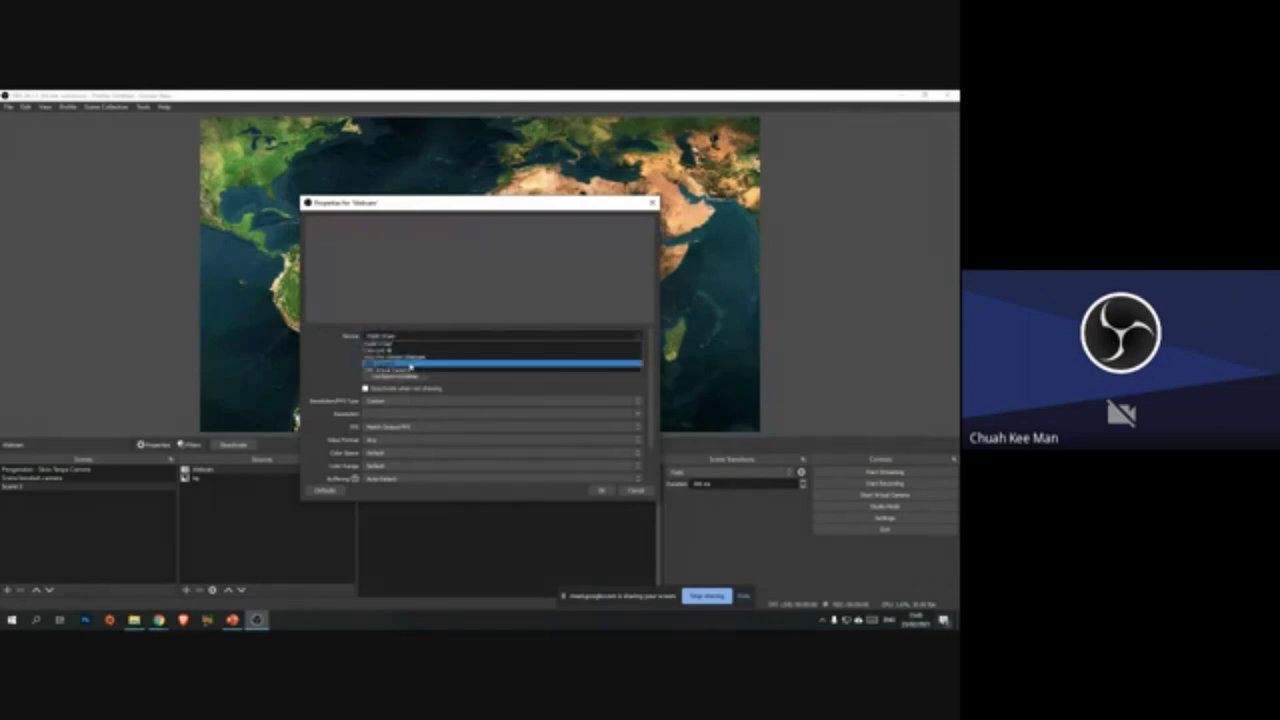
click(410, 365)
click(411, 336)
click(403, 347)
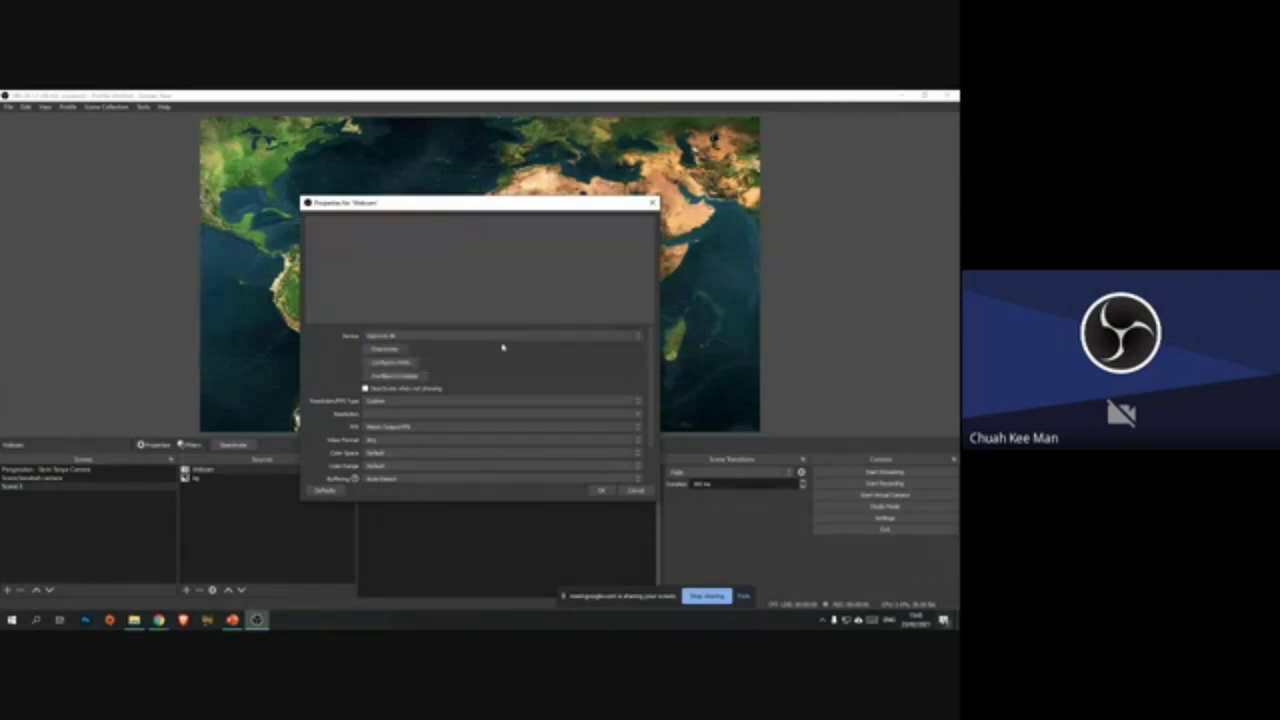
click(601, 490)
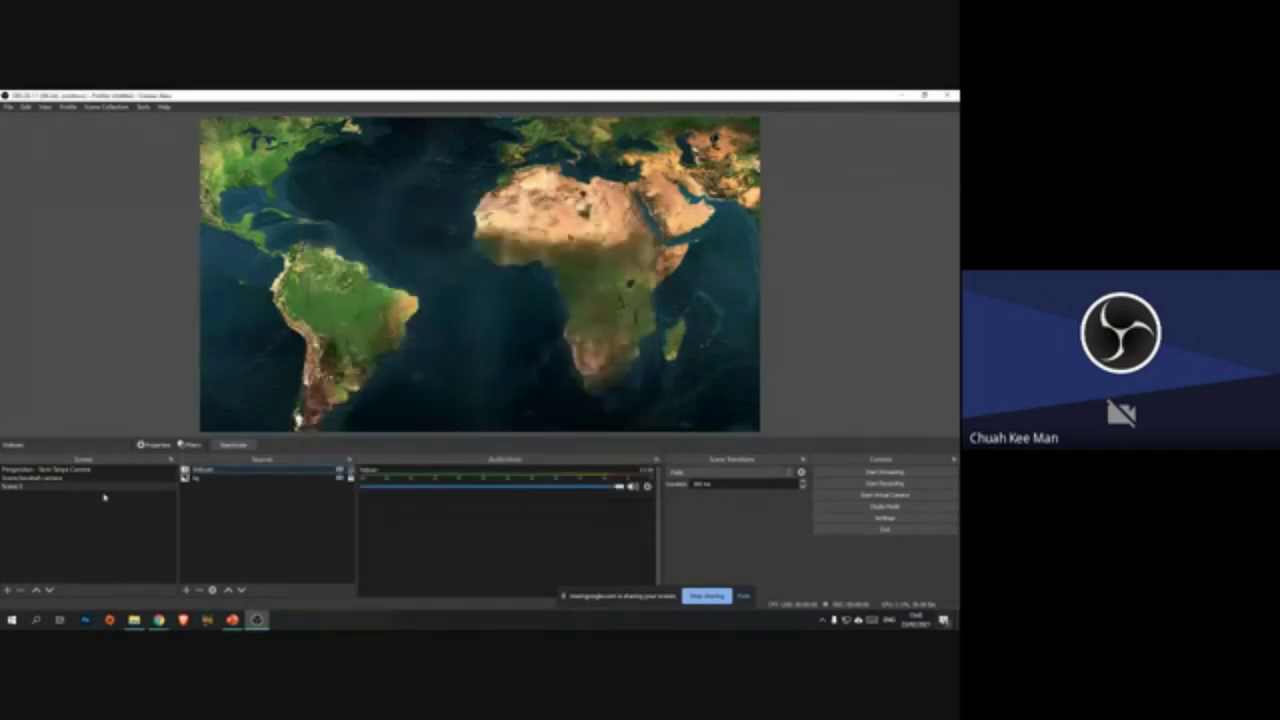
Step: Copy the webcam source from the classroom scene and paste it into Scene 3 as a reference
click(118, 479)
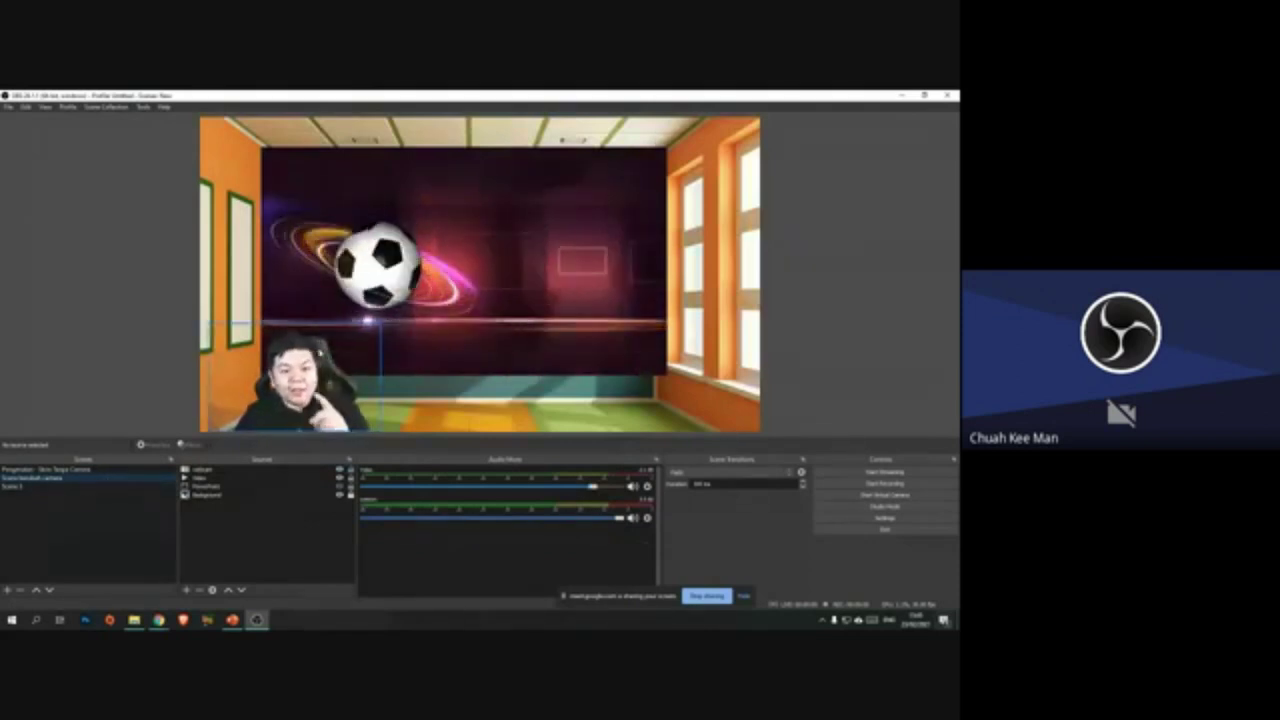
click(300, 385)
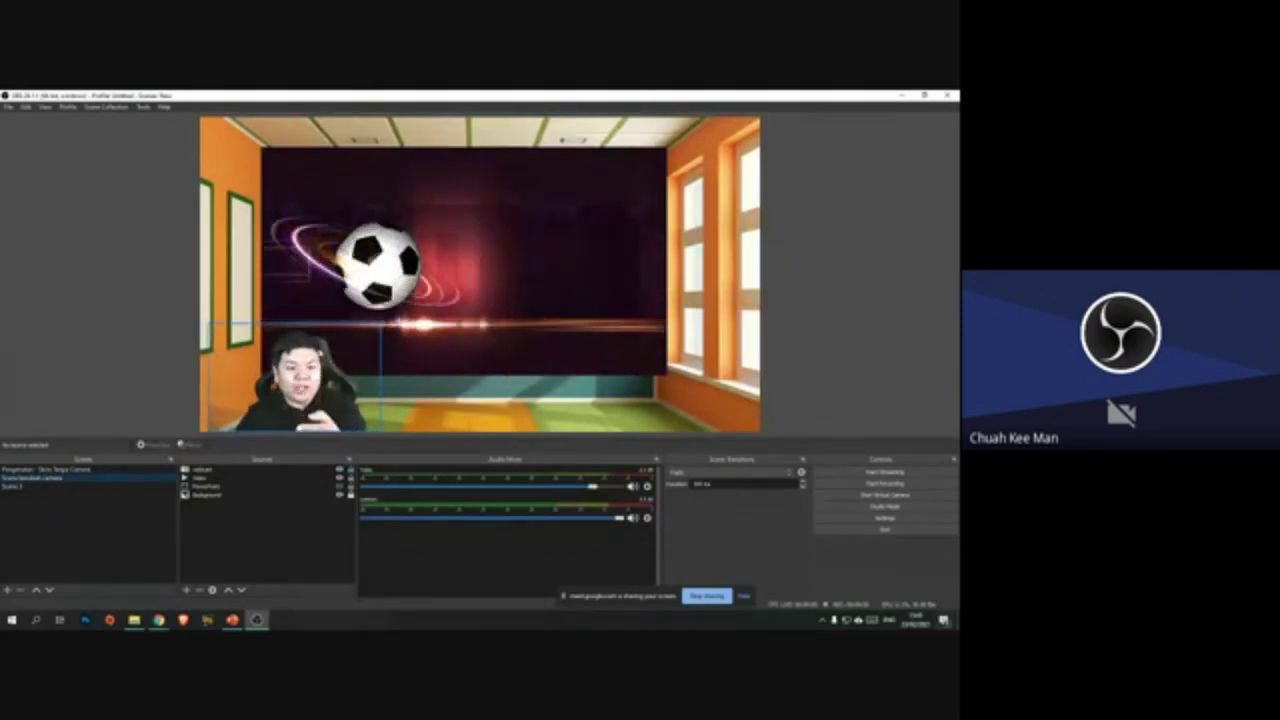
click(823, 320)
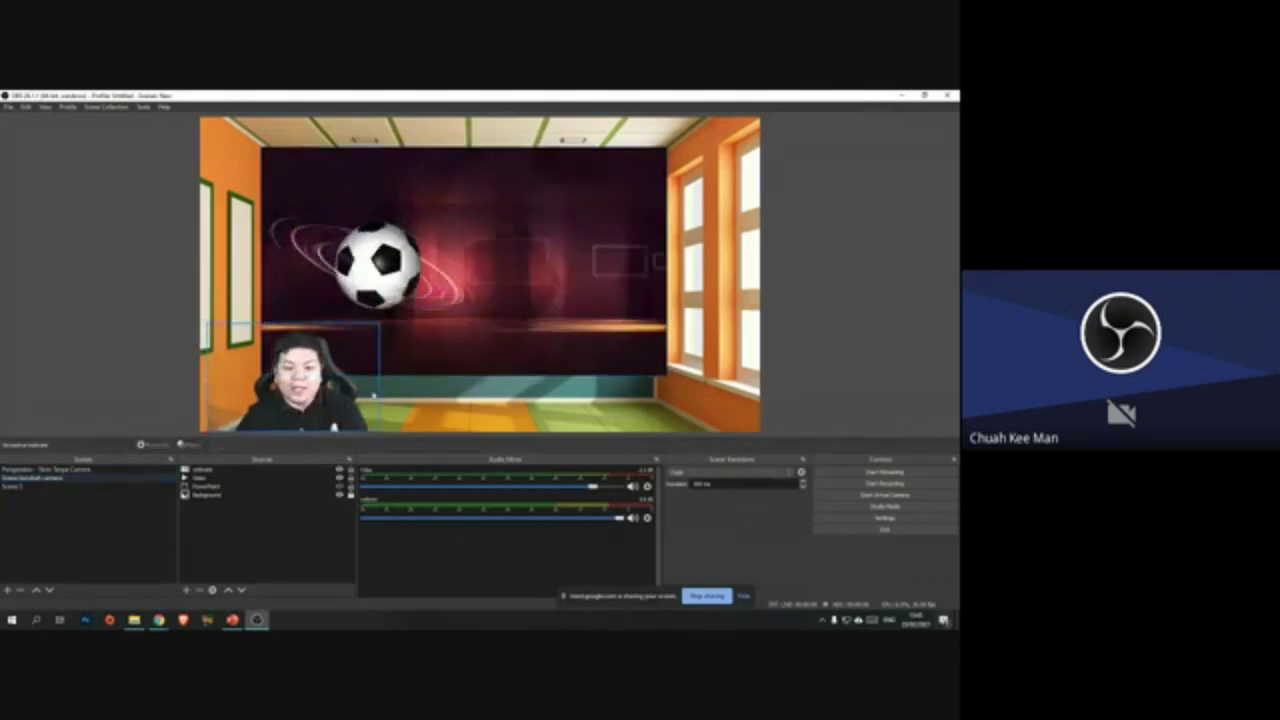
click(312, 409)
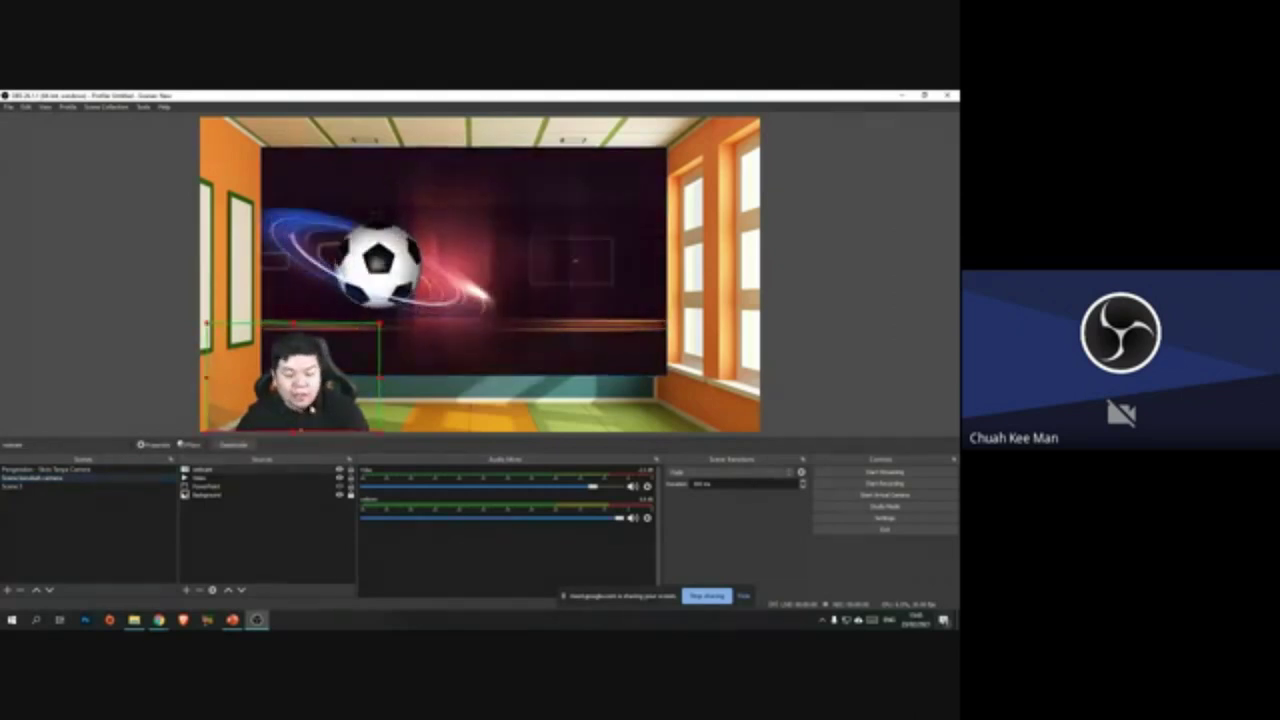
right_click(312, 409)
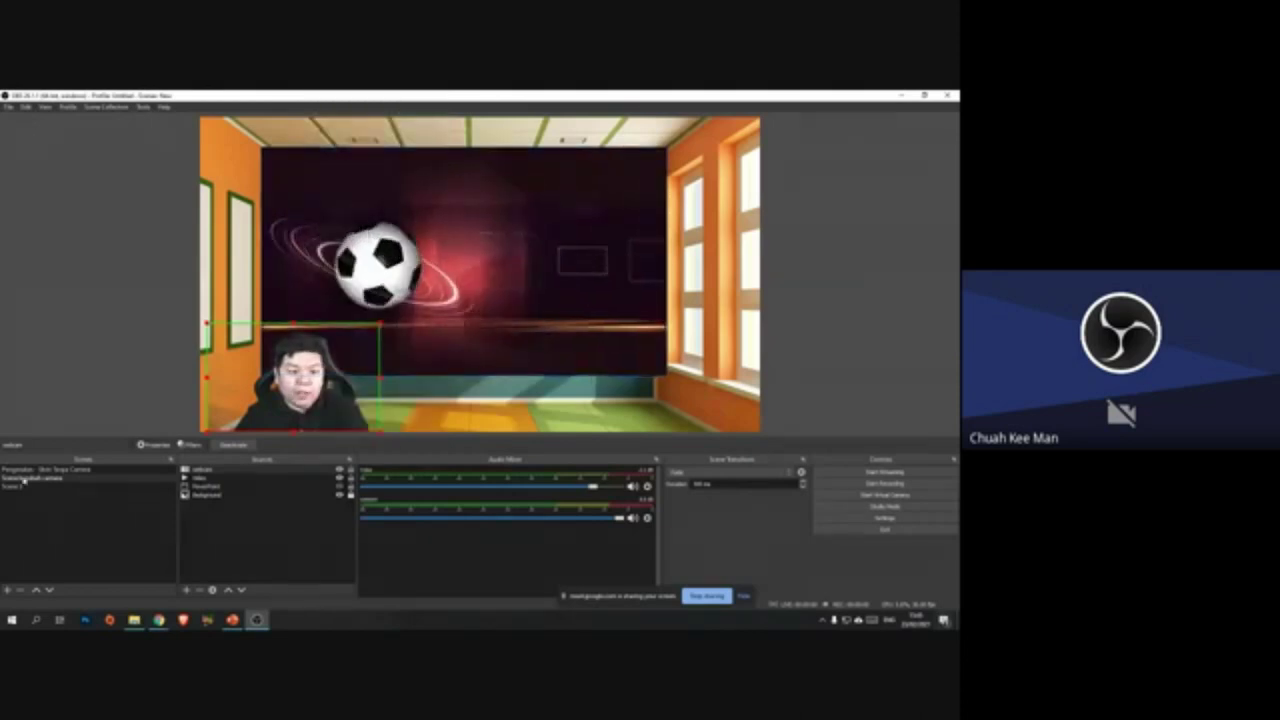
click(20, 486)
right_click(251, 385)
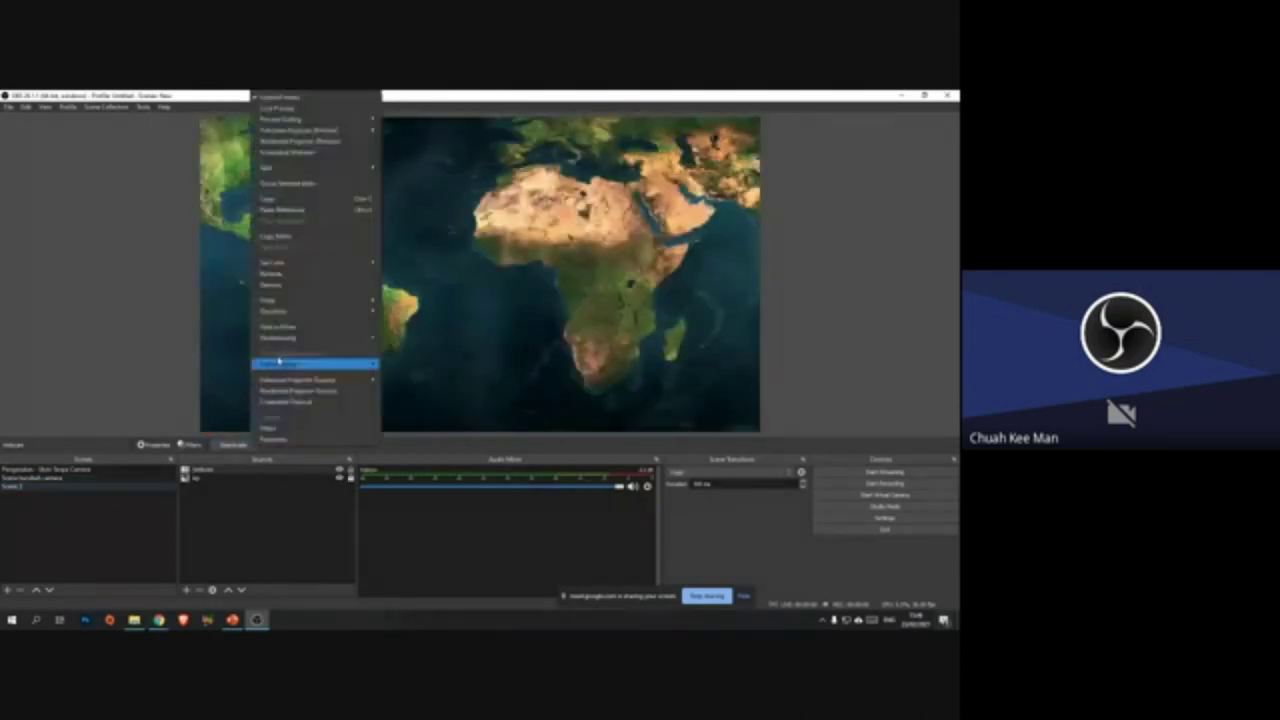
click(316, 211)
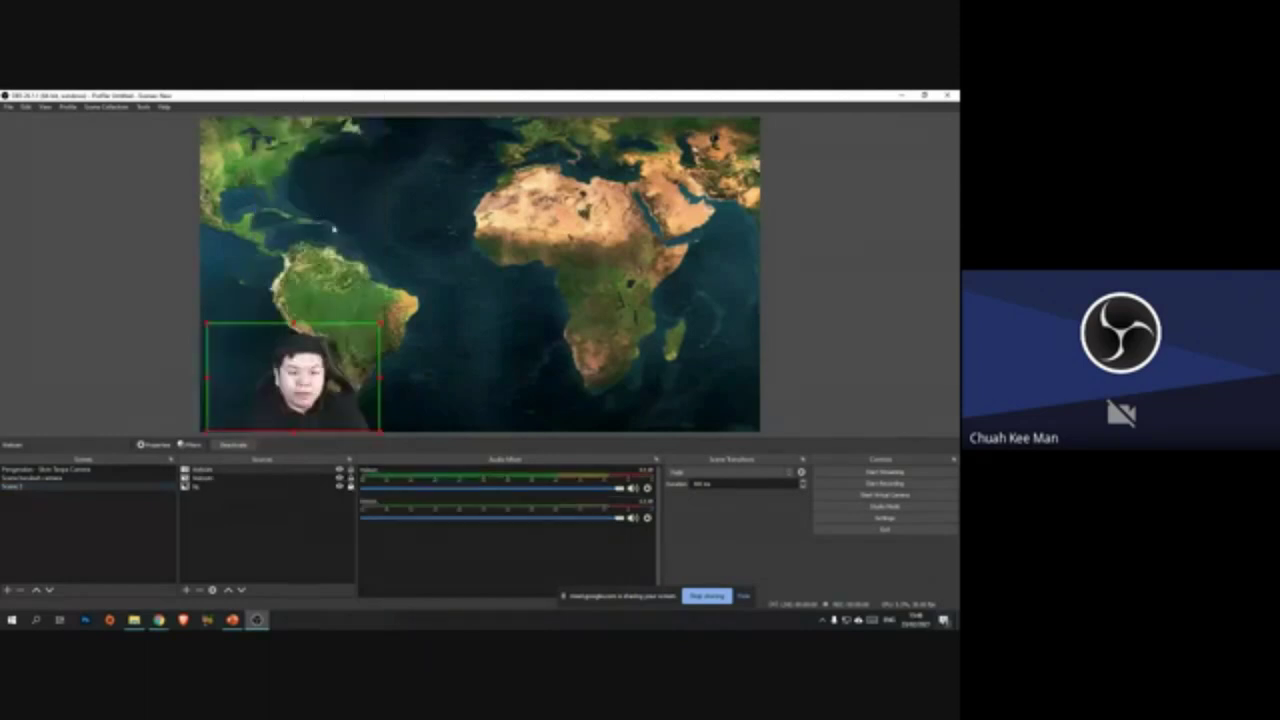
Step: Enlarge the pasted webcam image in Scene 3 and position it in the lower-left corner of the canvas
click(816, 333)
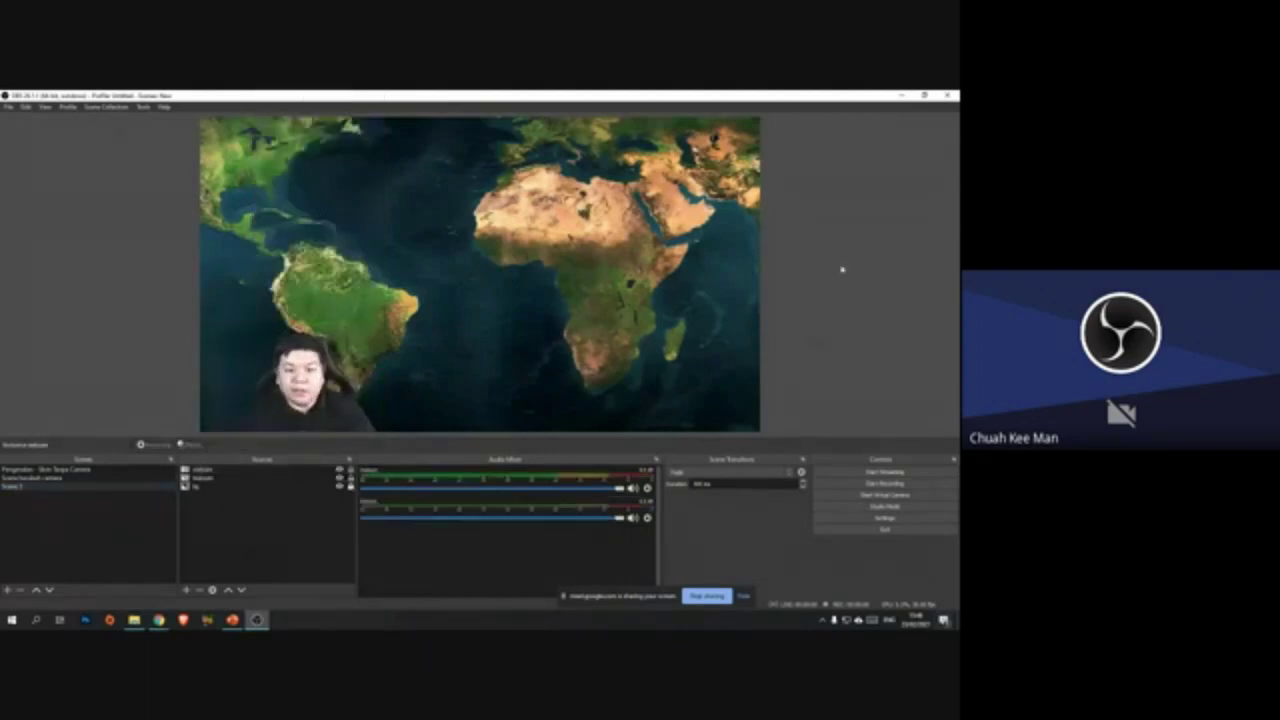
drag(360, 410, 443, 440)
drag(320, 360, 290, 360)
click(222, 484)
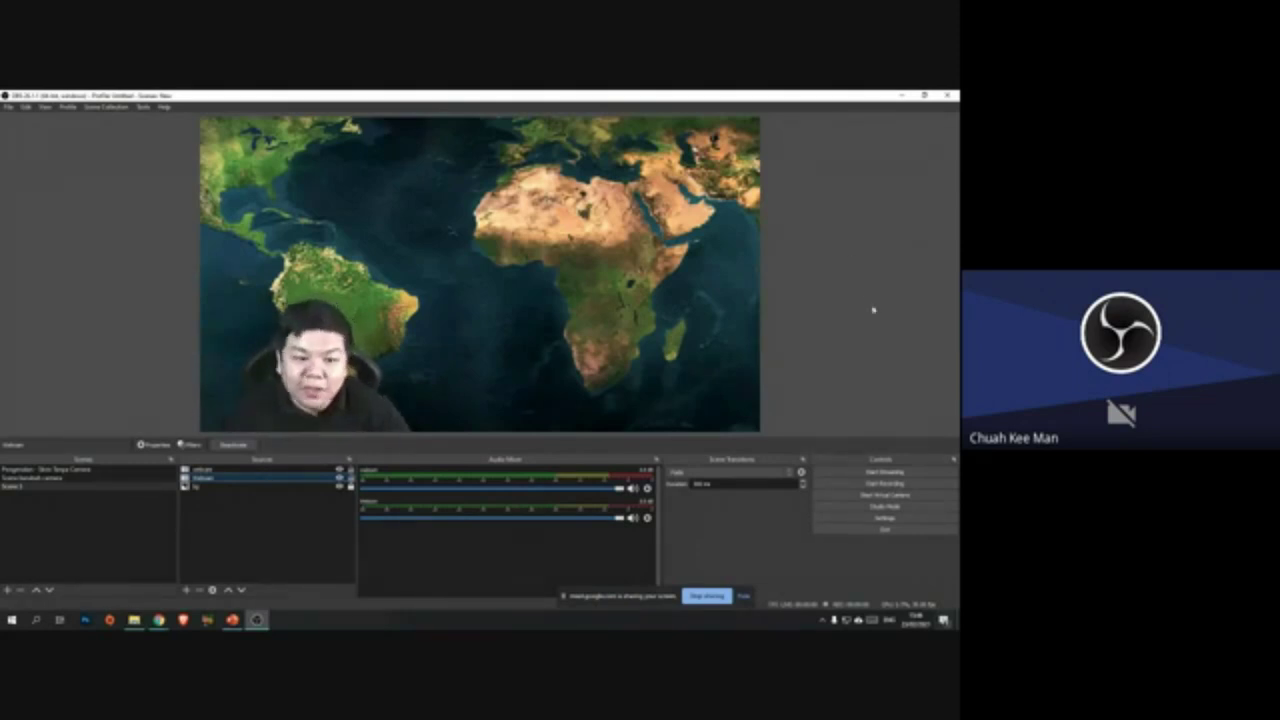
Step: Record a short clip of Scene 3, play it back from the OBS recordings folder, and close the player and folder
click(887, 485)
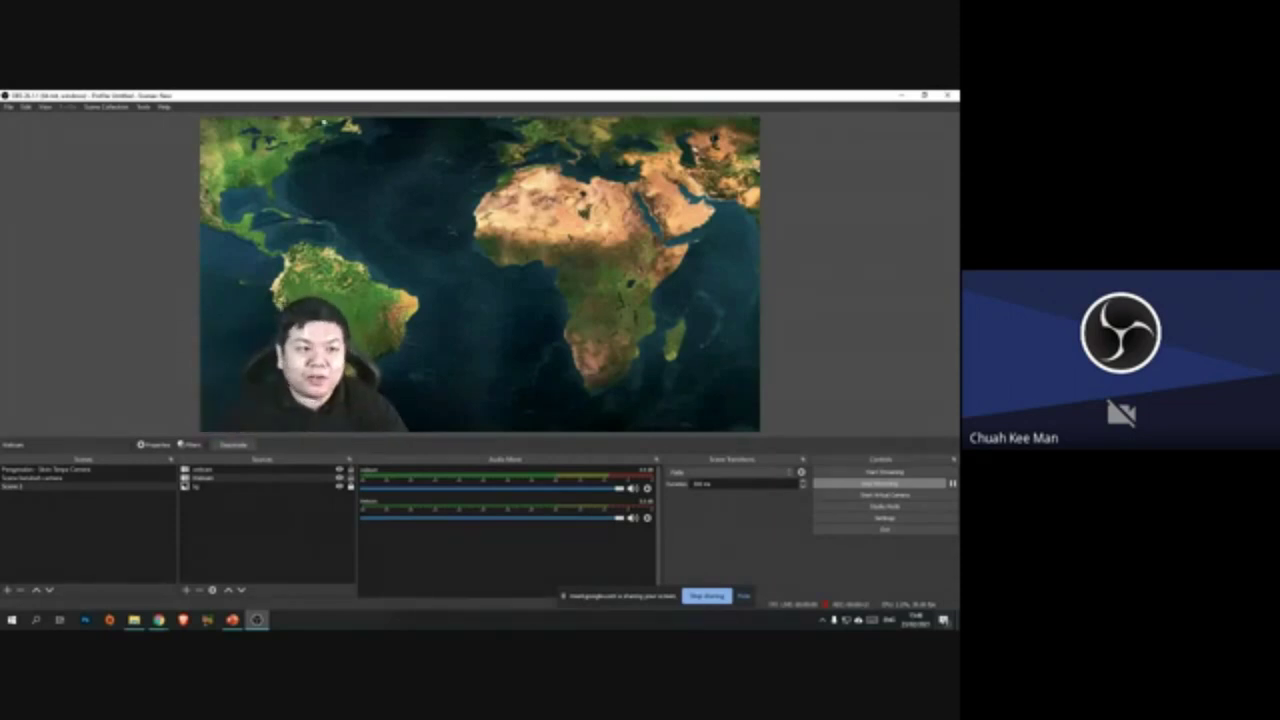
click(898, 486)
click(9, 106)
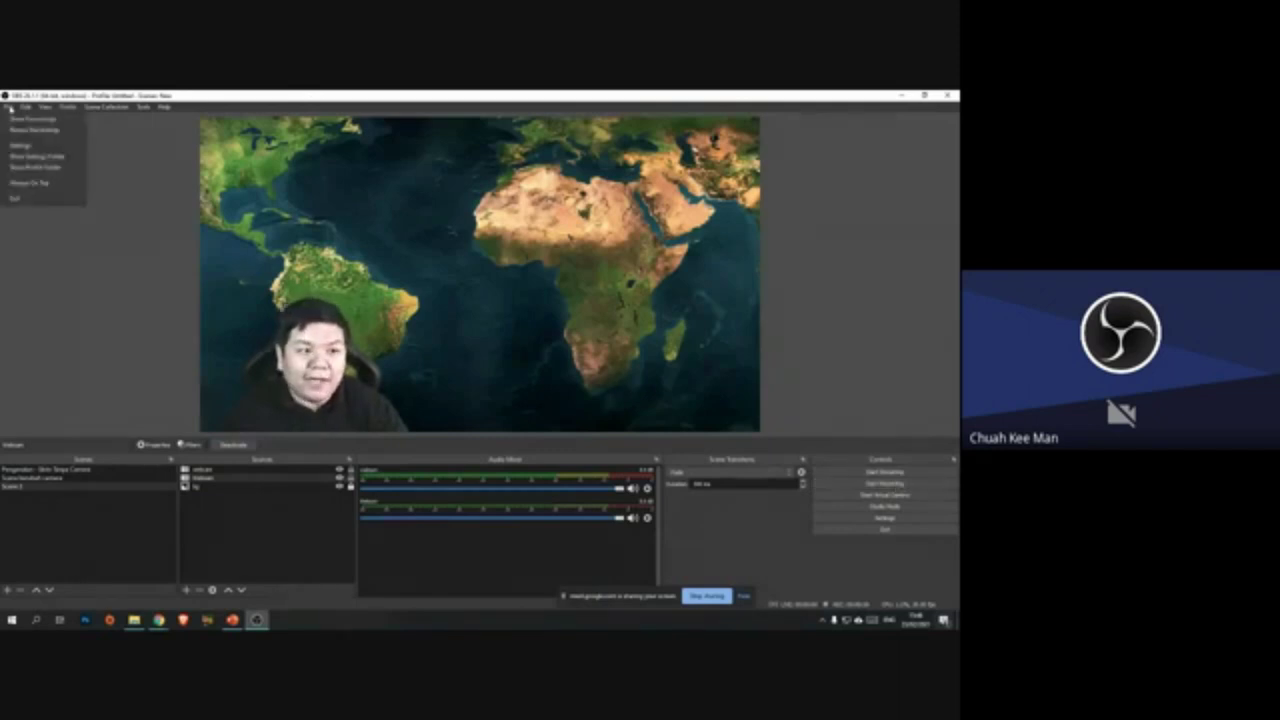
click(32, 118)
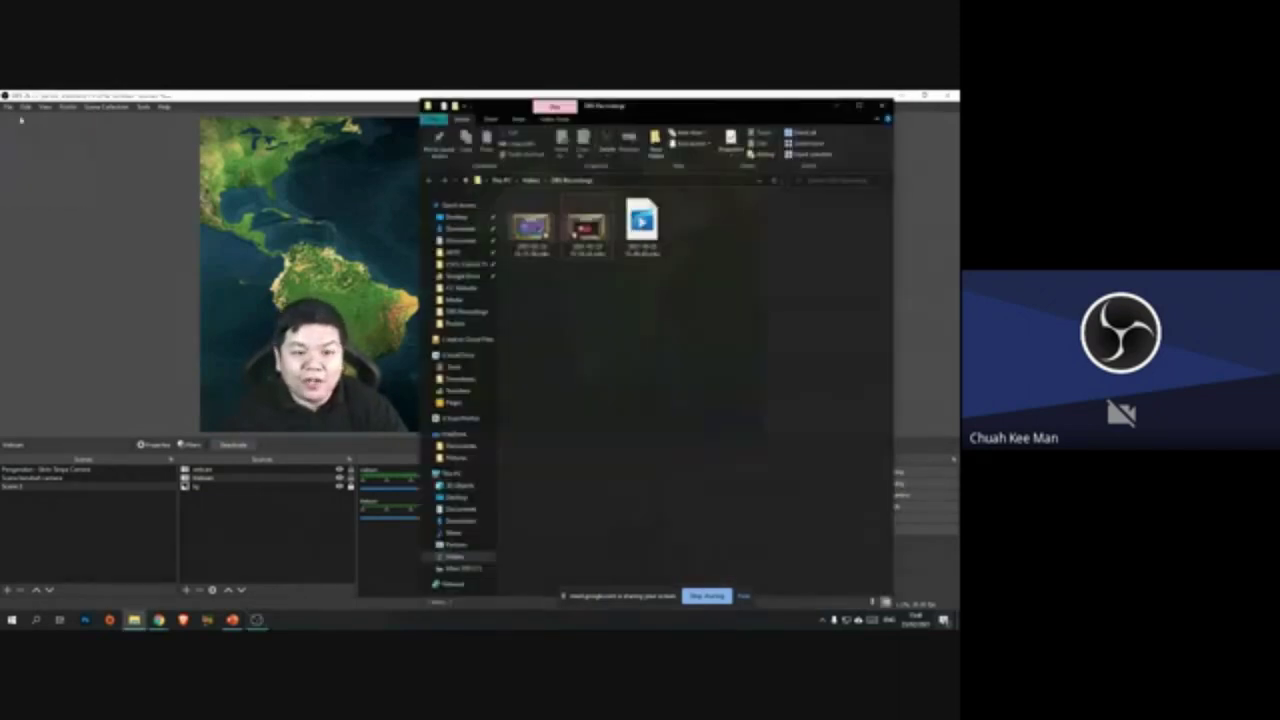
double_click(643, 229)
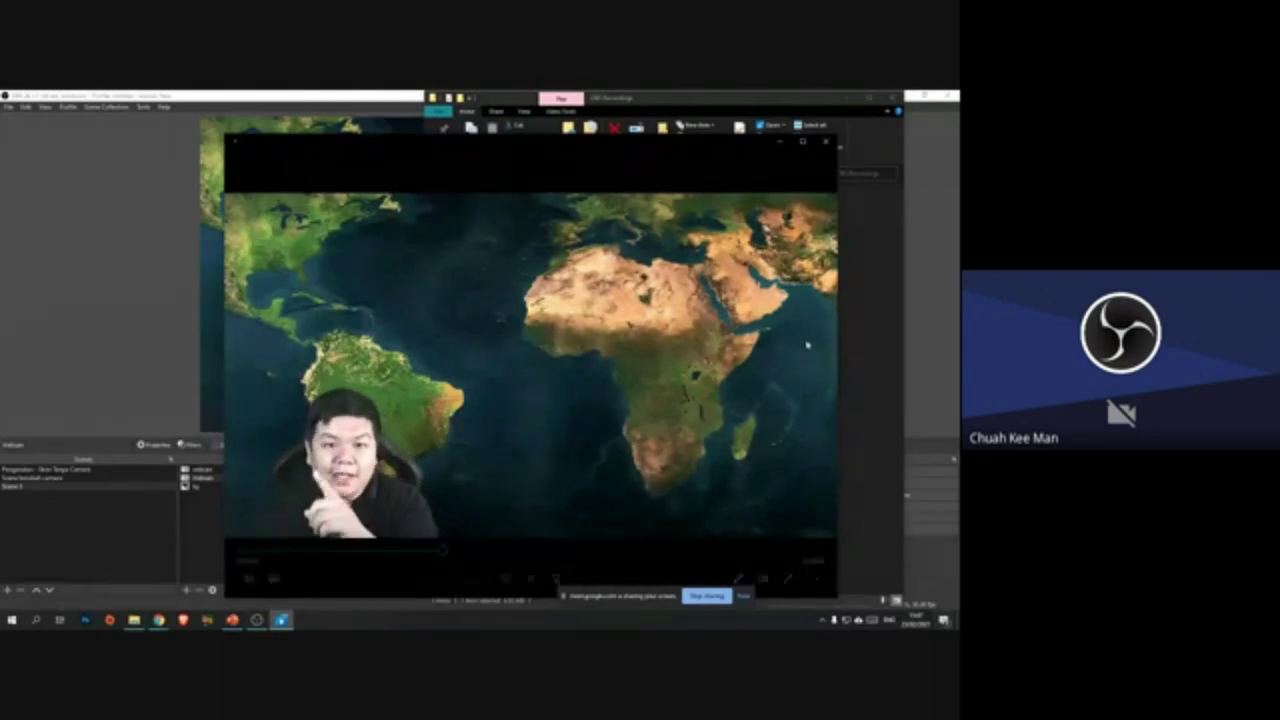
click(825, 142)
click(893, 97)
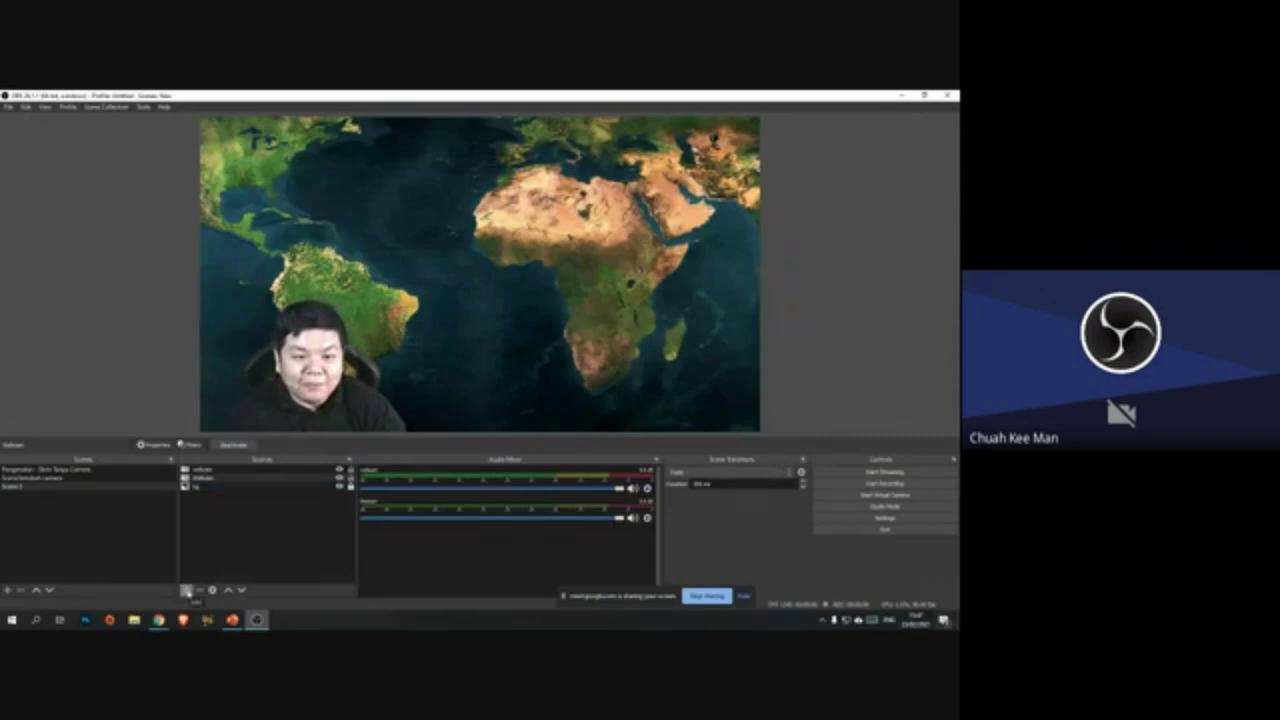
Step: Add a window capture source named PPT to Scene 3 that captures the SamplePPT PowerPoint slide show window
click(186, 591)
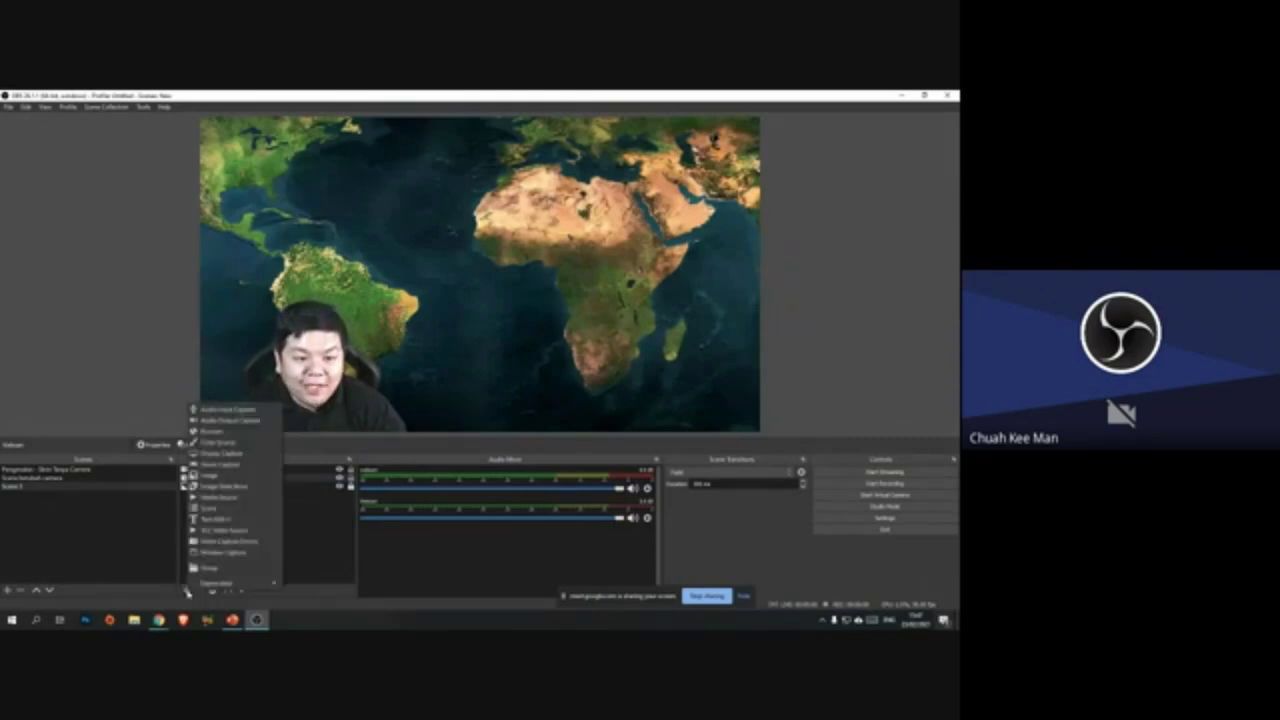
click(220, 552)
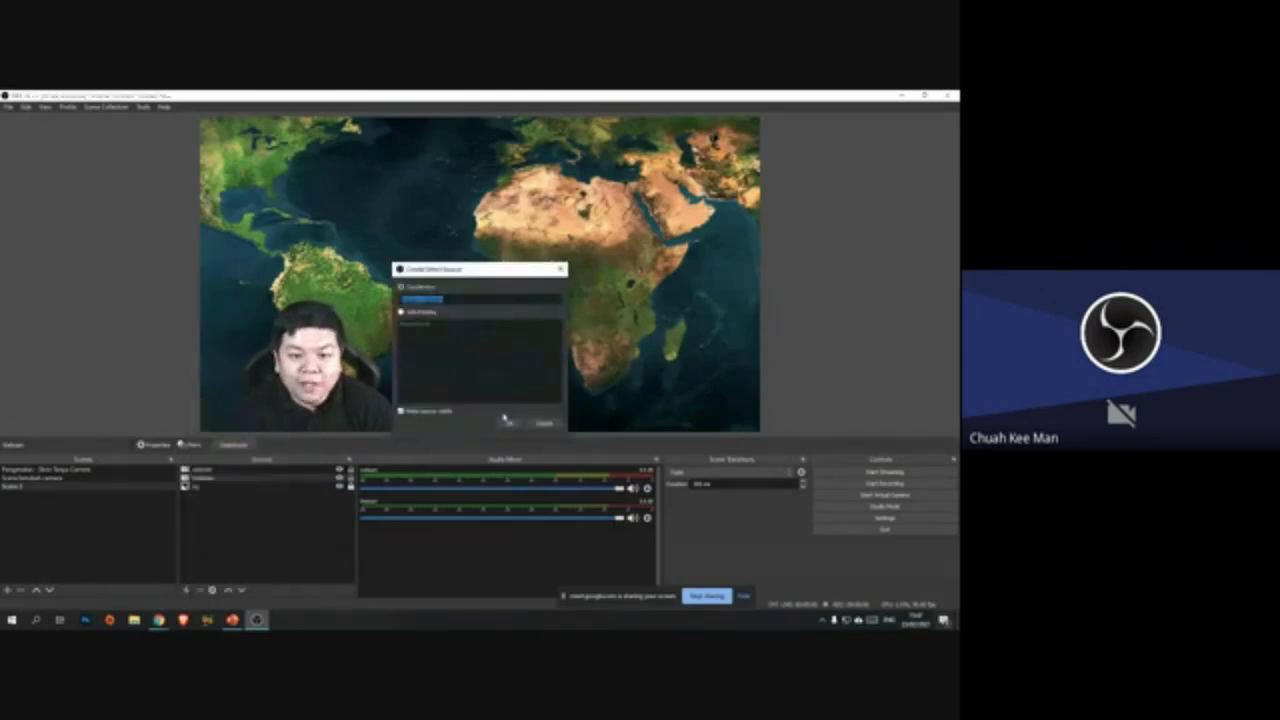
text(M)
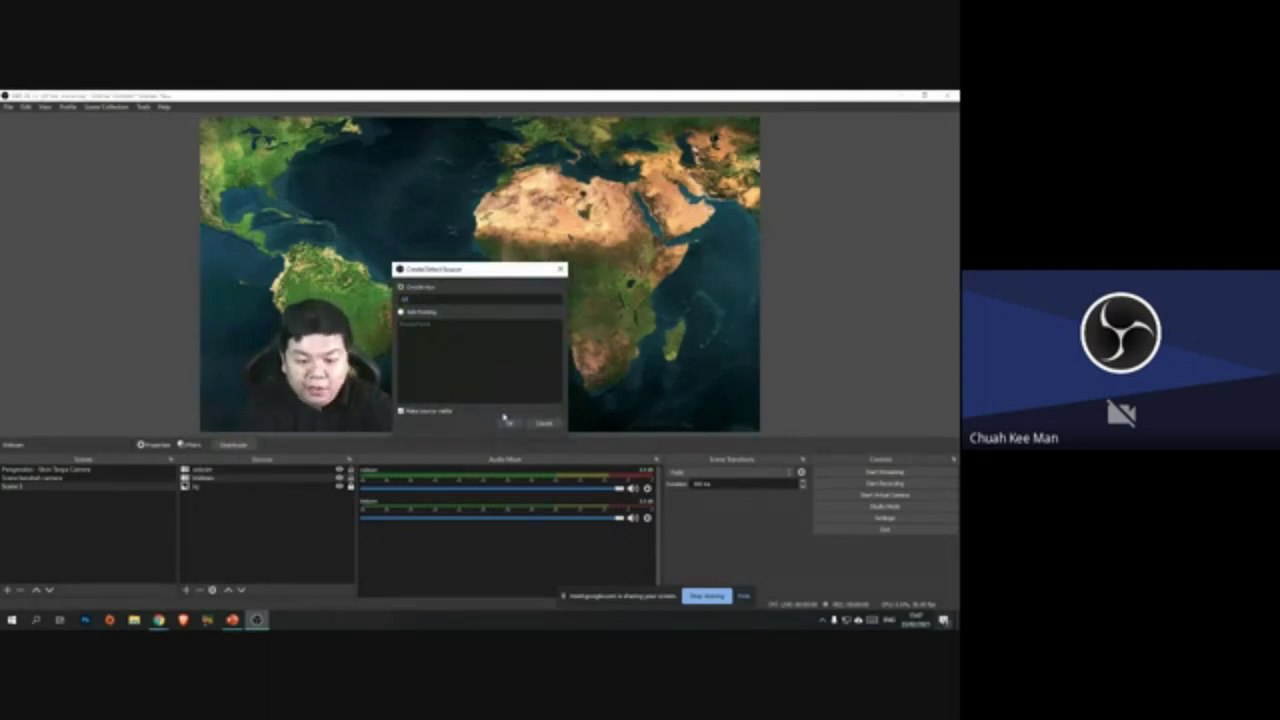
click(508, 423)
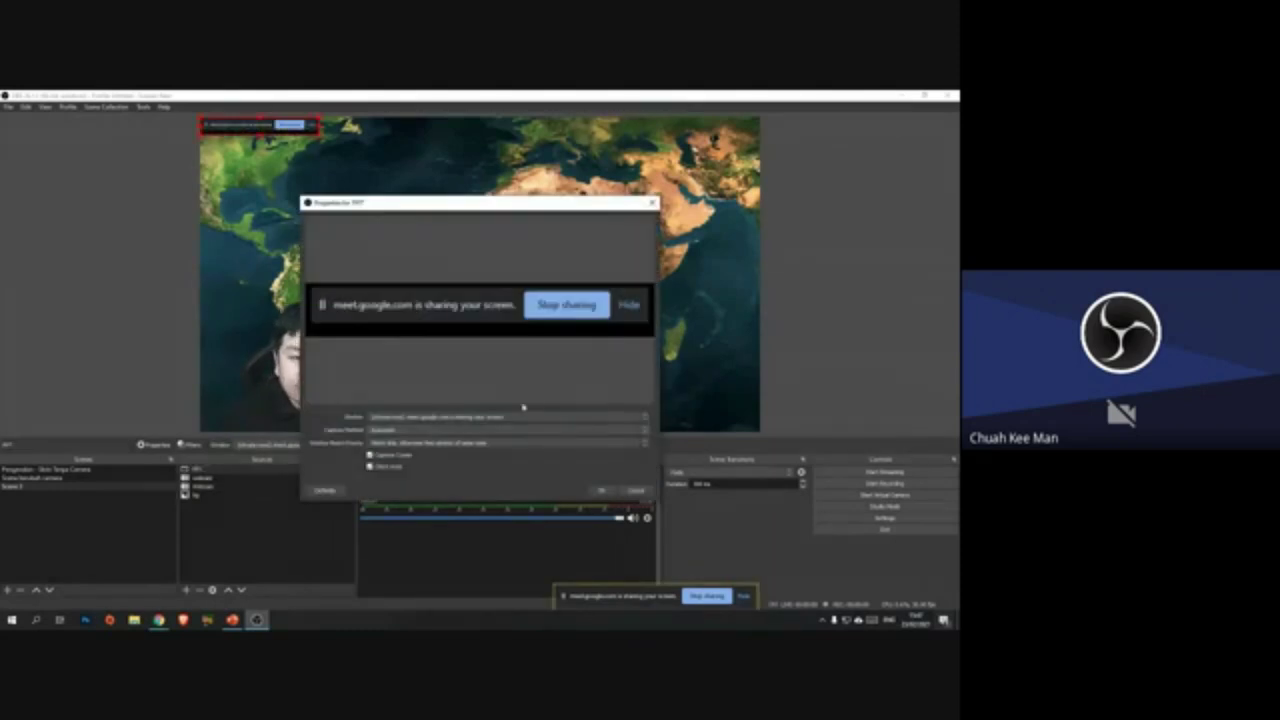
click(497, 417)
click(474, 435)
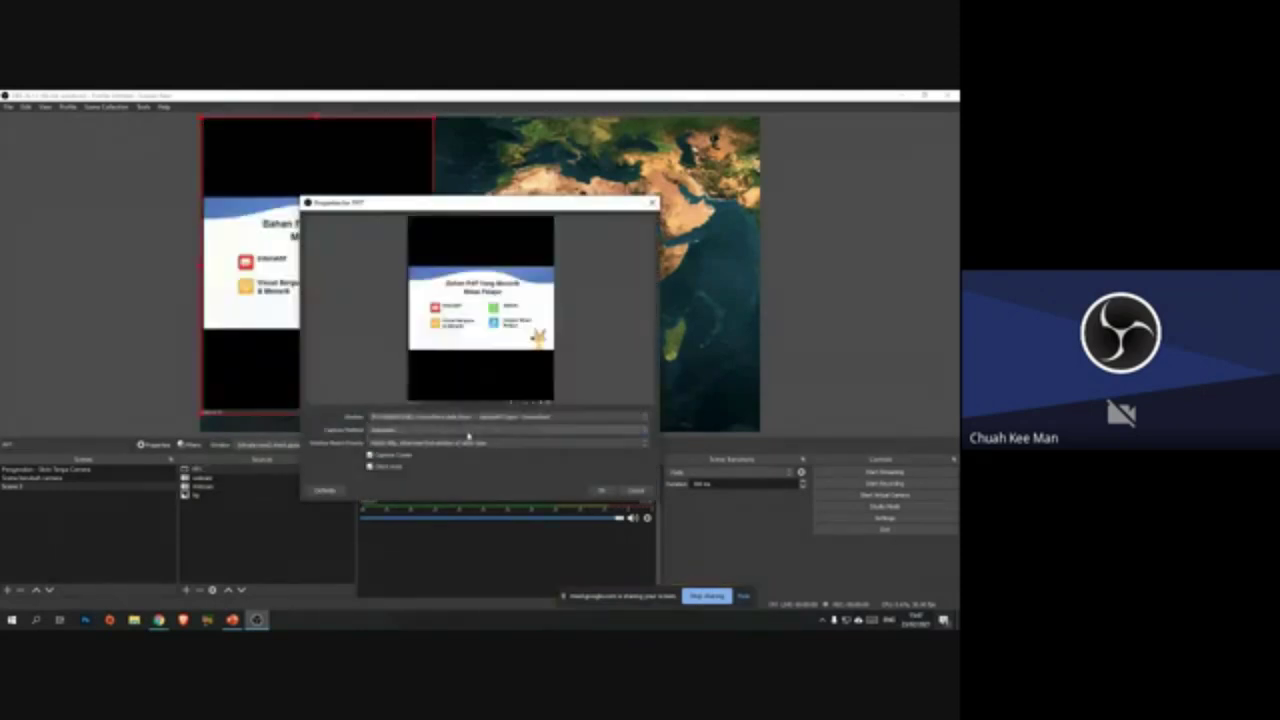
click(602, 490)
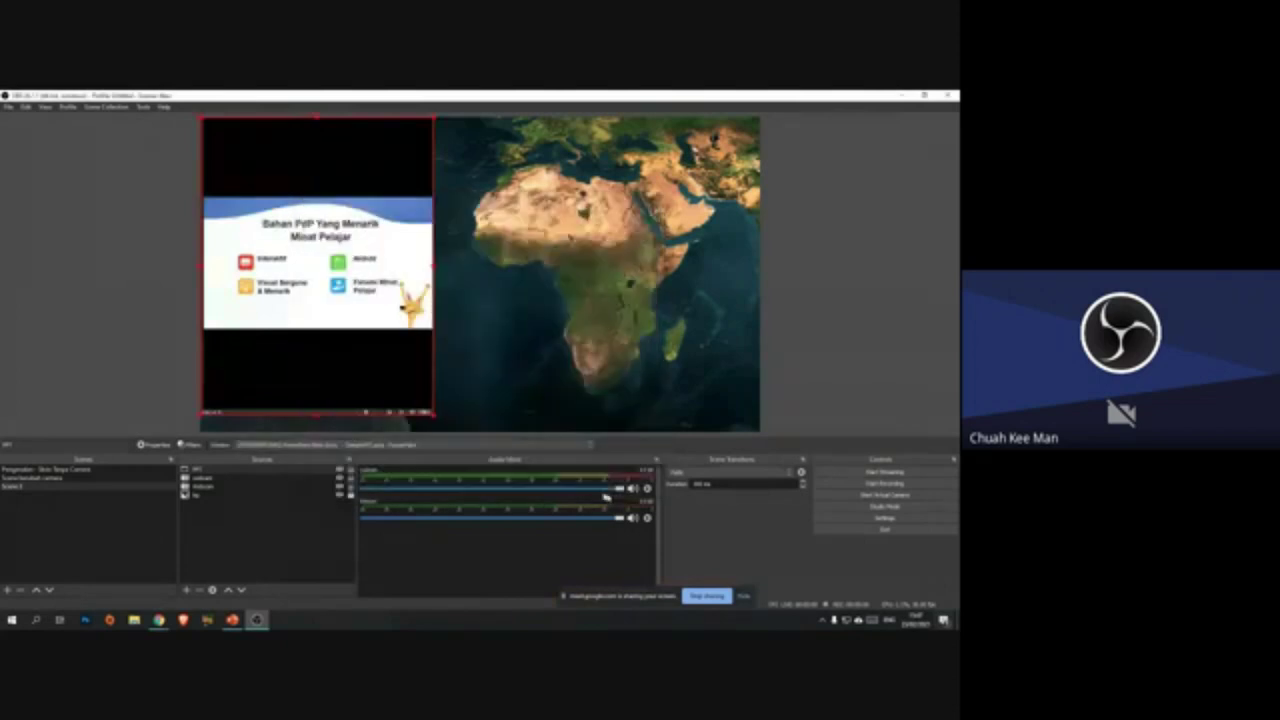
Step: Crop the black bands above and below the slide and a thin strip from the PPT capture's left edge
drag(319, 120, 319, 197)
drag(316, 413, 316, 328)
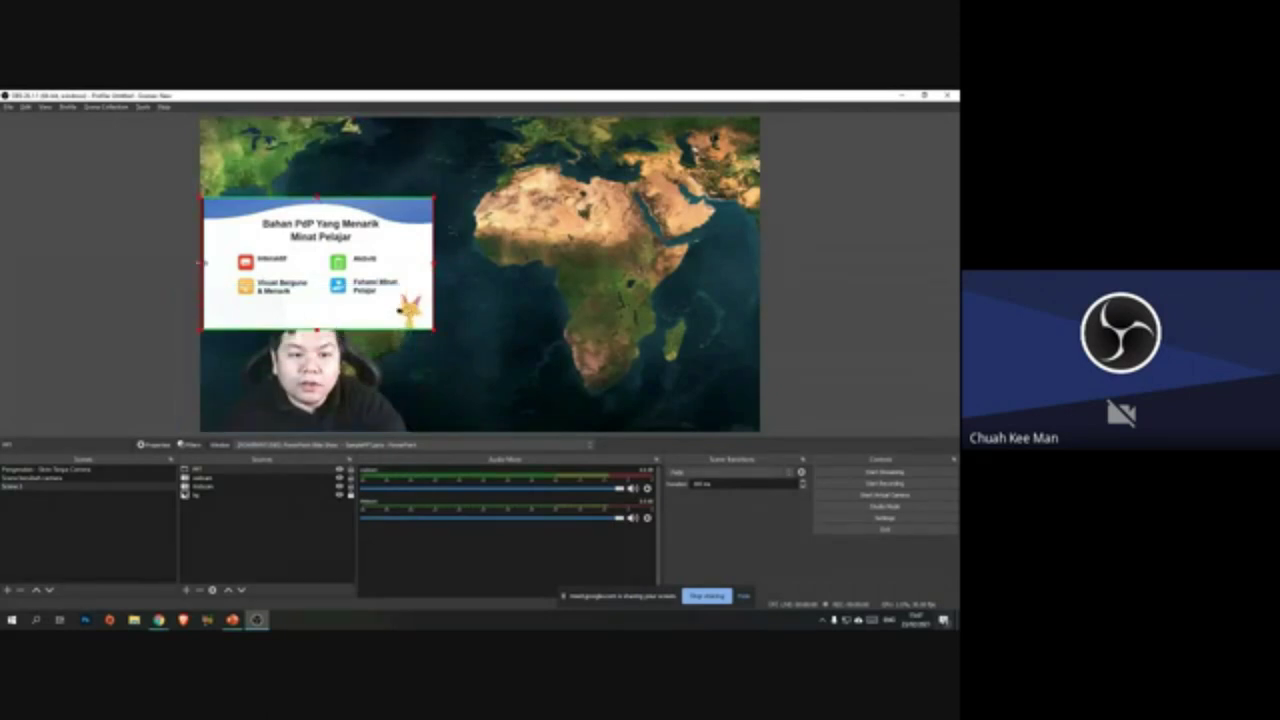
drag(205, 263, 209, 263)
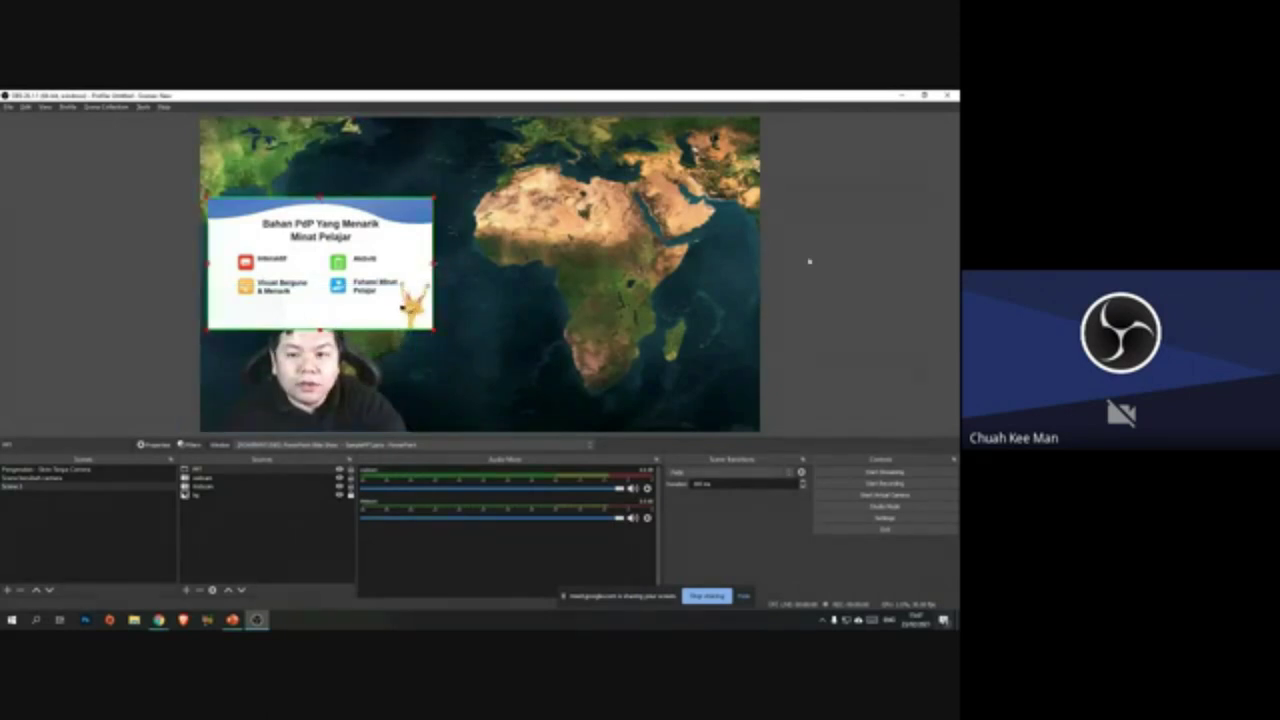
Step: Enlarge the PPT capture from the canvas's upper-left corner to nearly fill it, and order it below the webcam sources and above bg
drag(387, 270, 372, 190)
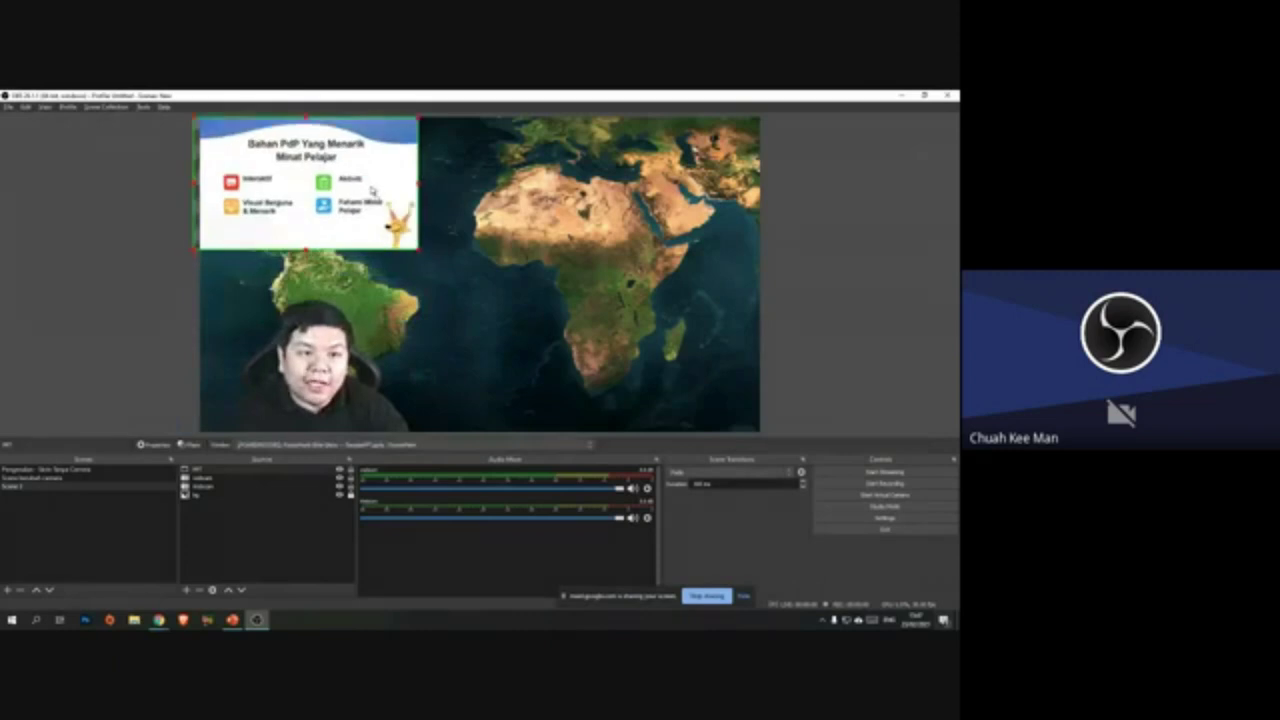
key(ctrl+f)
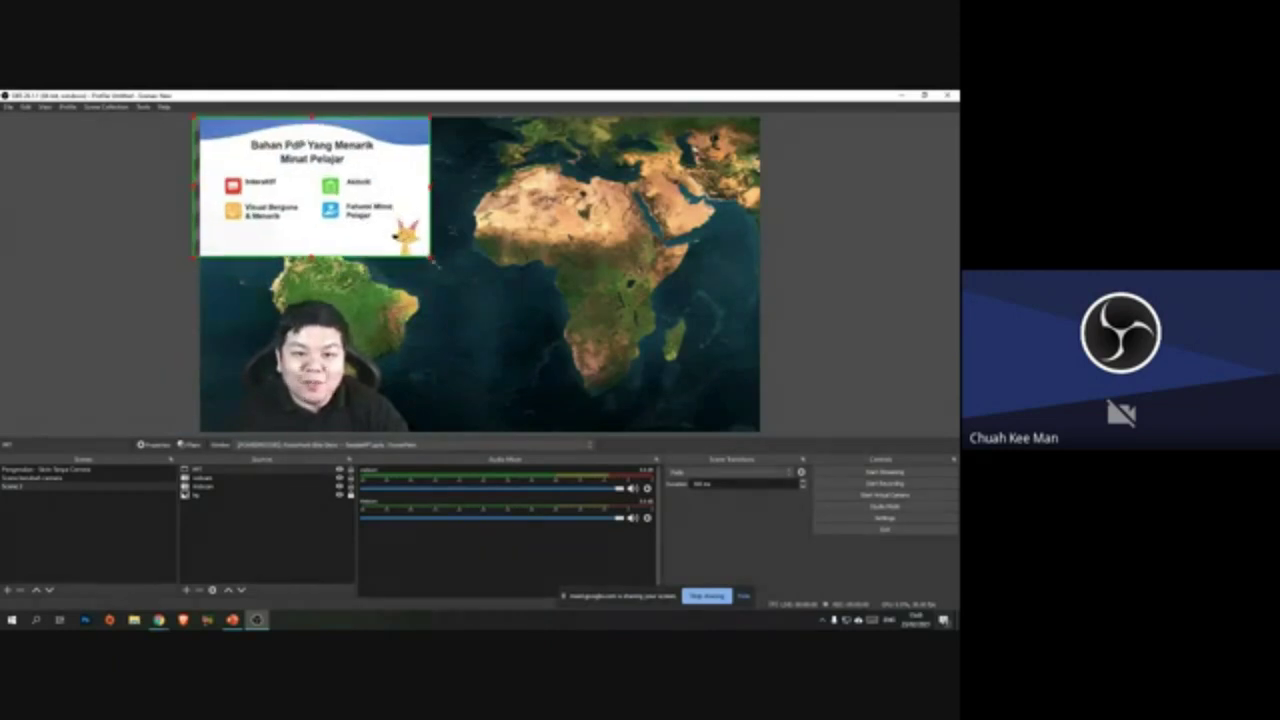
drag(697, 318, 691, 318)
click(854, 290)
click(205, 469)
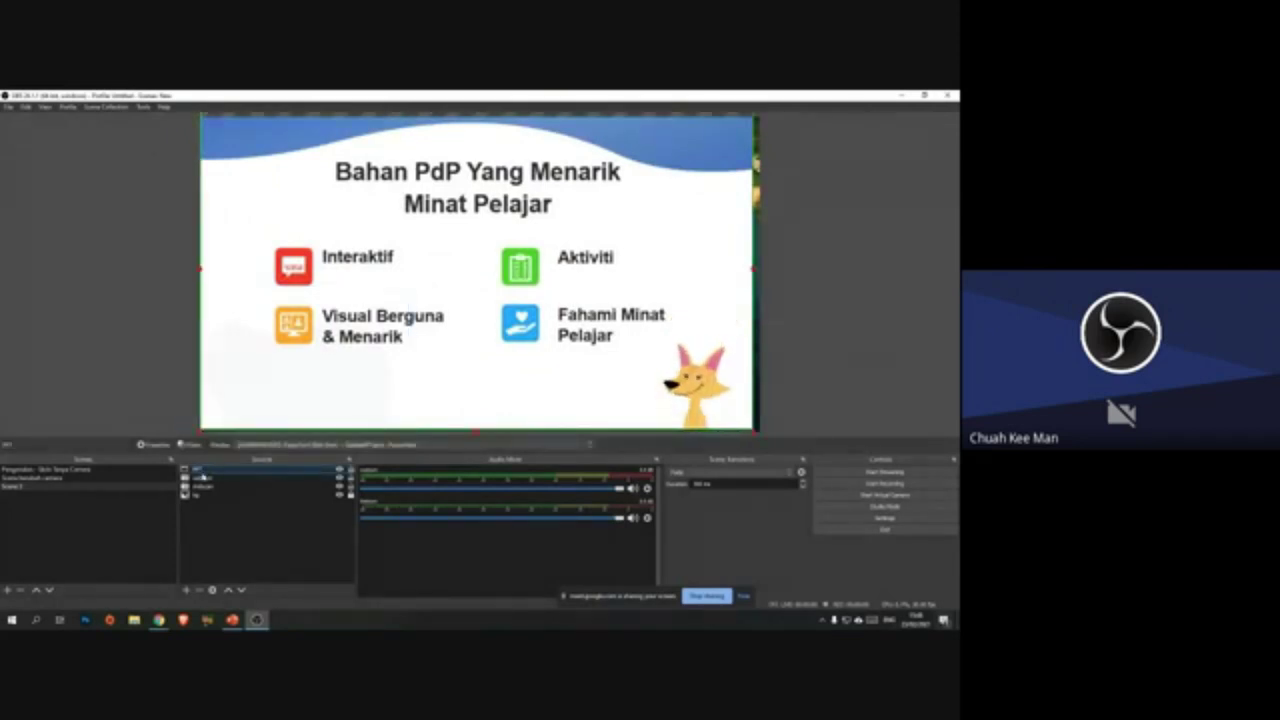
drag(210, 475, 210, 490)
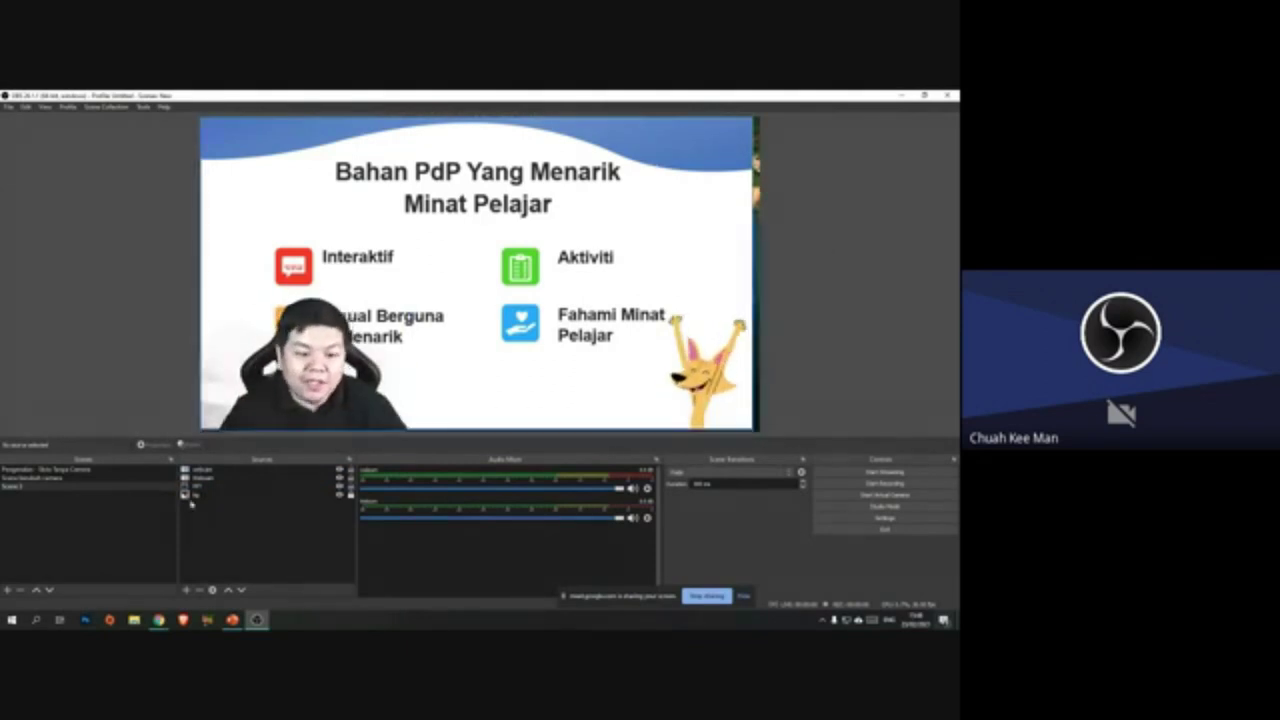
Step: Switch to the PowerPoint slide show, advance it to the Sumber Berguna slide, and return to OBS
click(232, 620)
scroll(343, 374, down, 4)
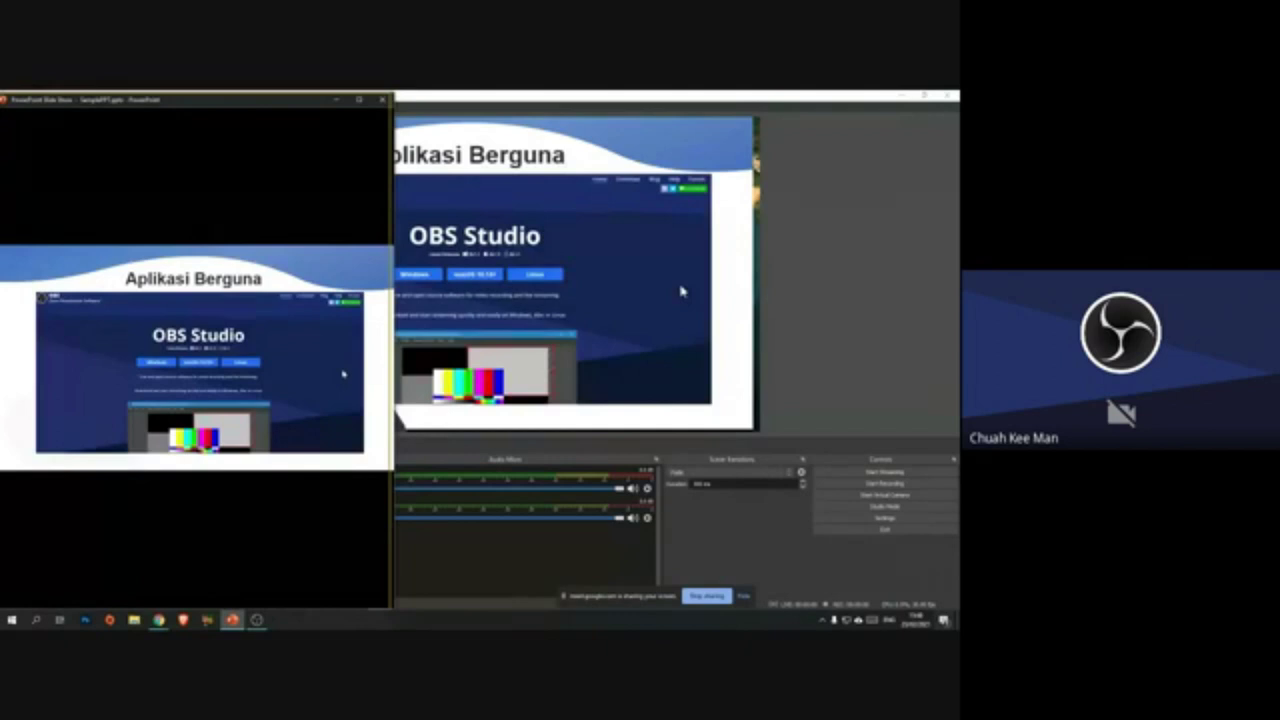
scroll(344, 375, down, 1)
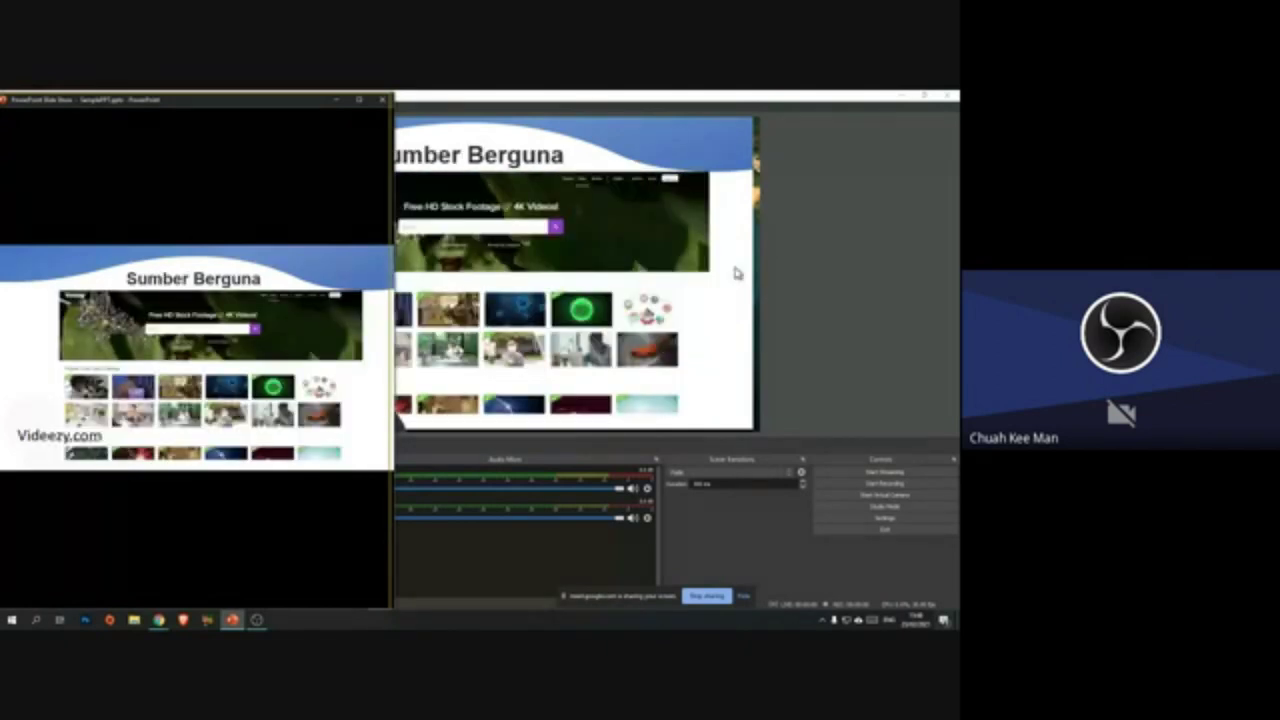
click(806, 312)
Step: Move the PowerPoint slide show back to the Fokus Bengkel ini slide and return to OBS
click(232, 620)
scroll(41, 385, up, 4)
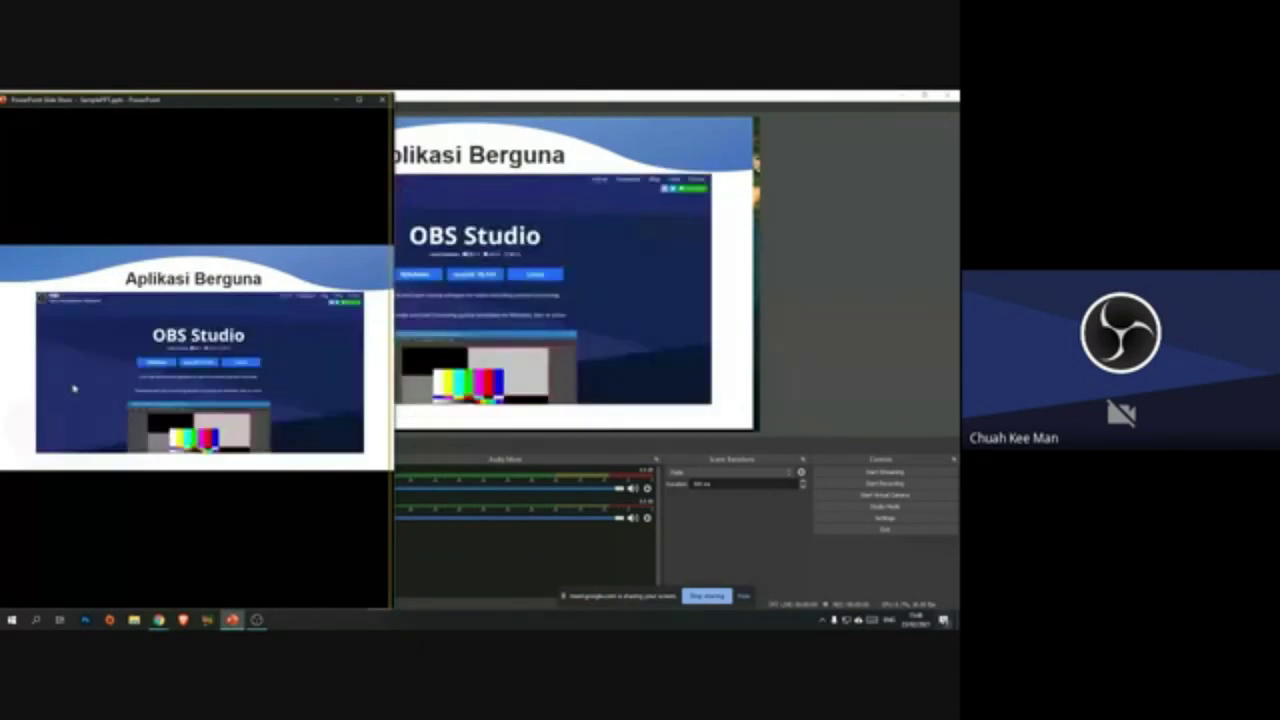
scroll(200, 357, up, 1)
click(663, 343)
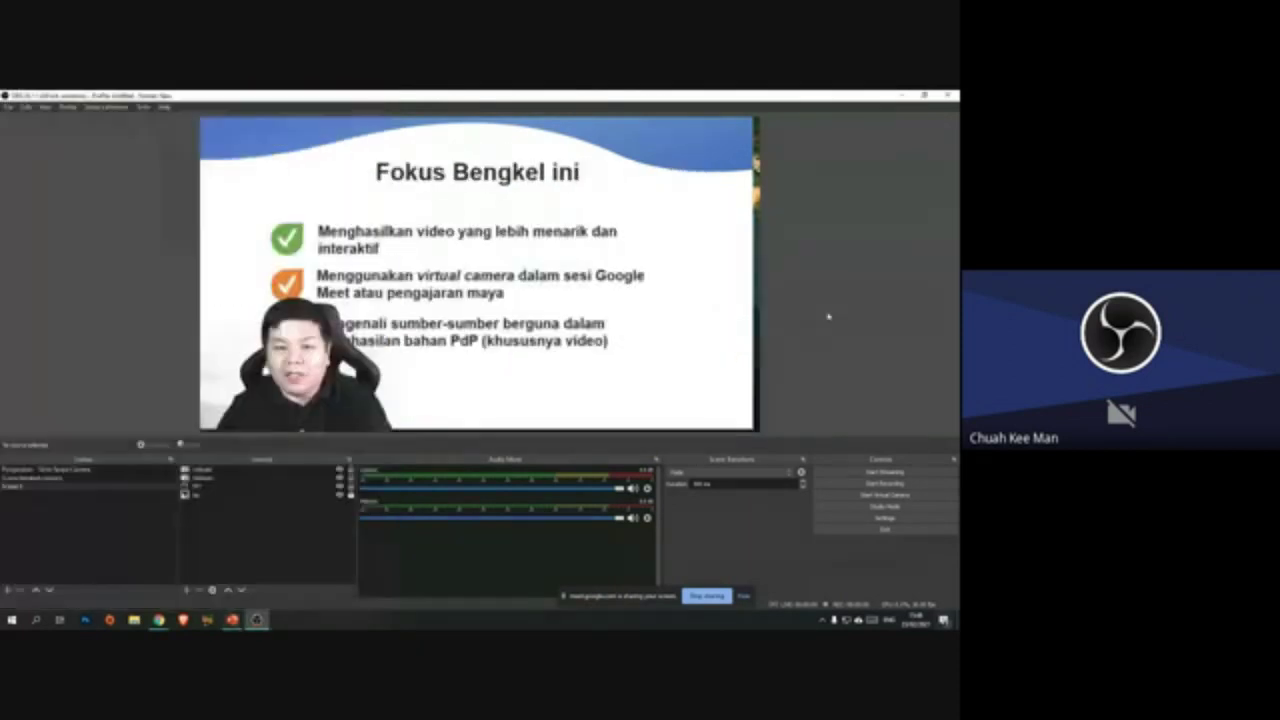